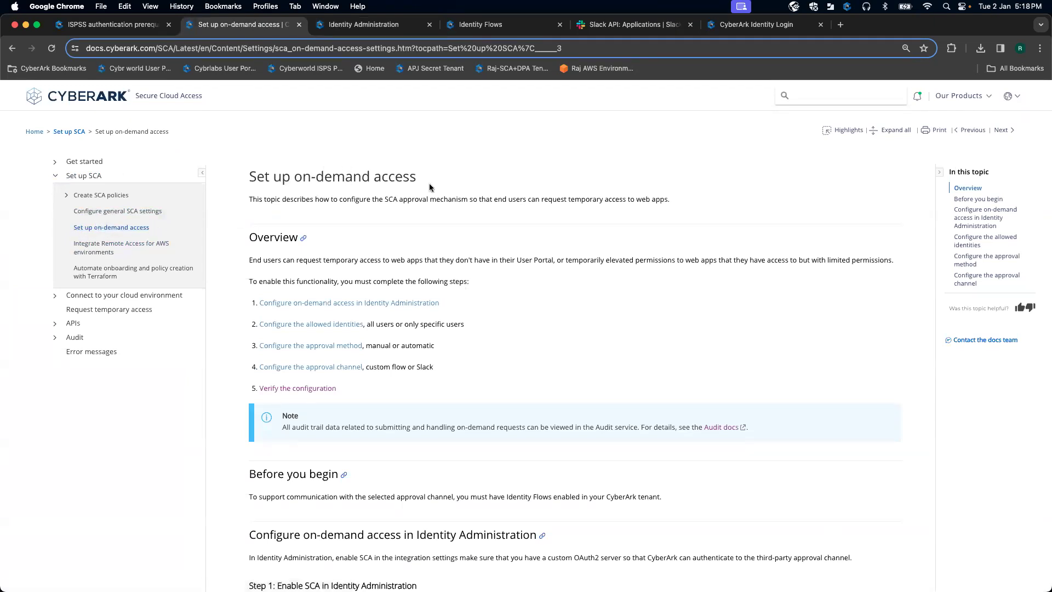
Step: Turn on 'Users can request permission to add SCA-enabled applications' in the Secure Cloud Access integration and save
scroll(430, 187, "down", 2)
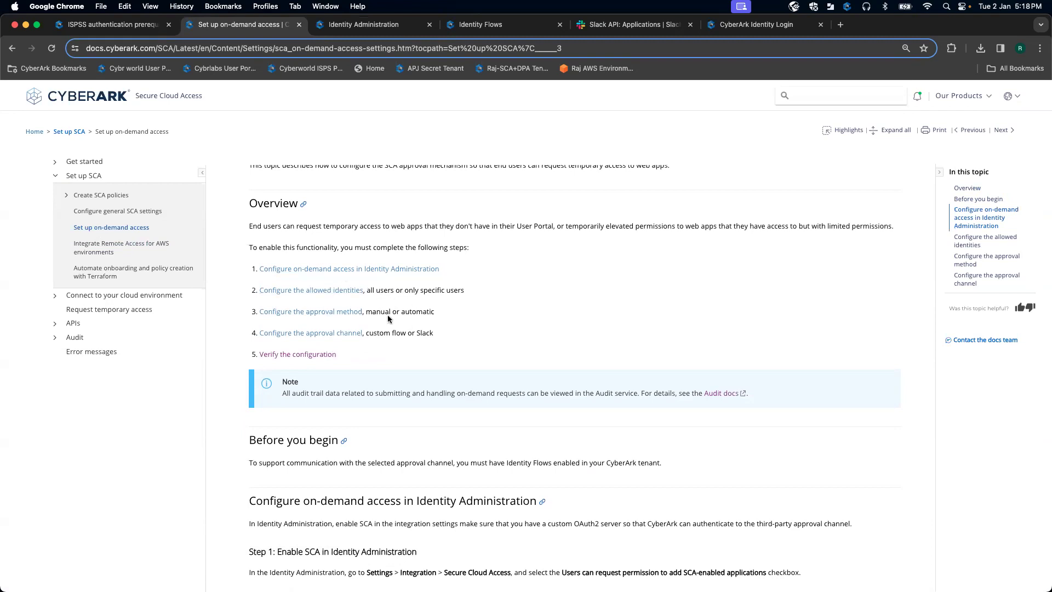
scroll(424, 341, "down", 5)
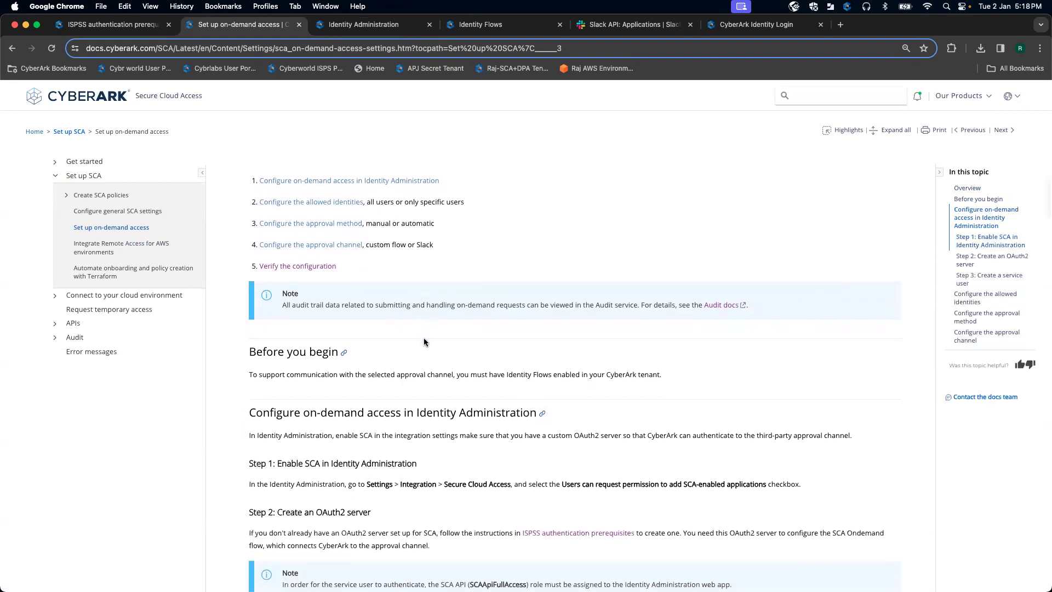
scroll(379, 340, "down", 1)
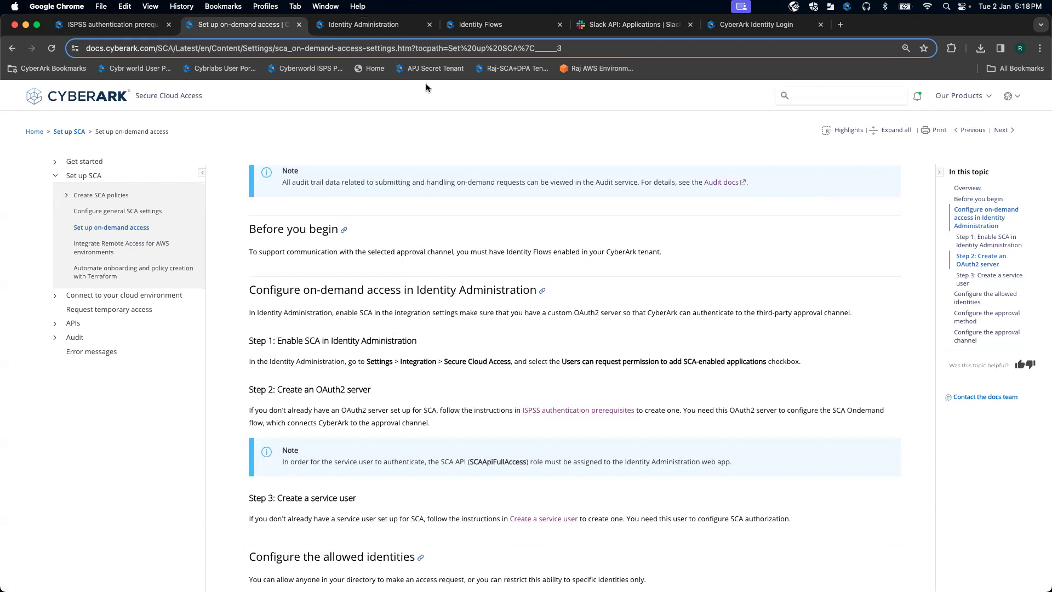
left_click(379, 25)
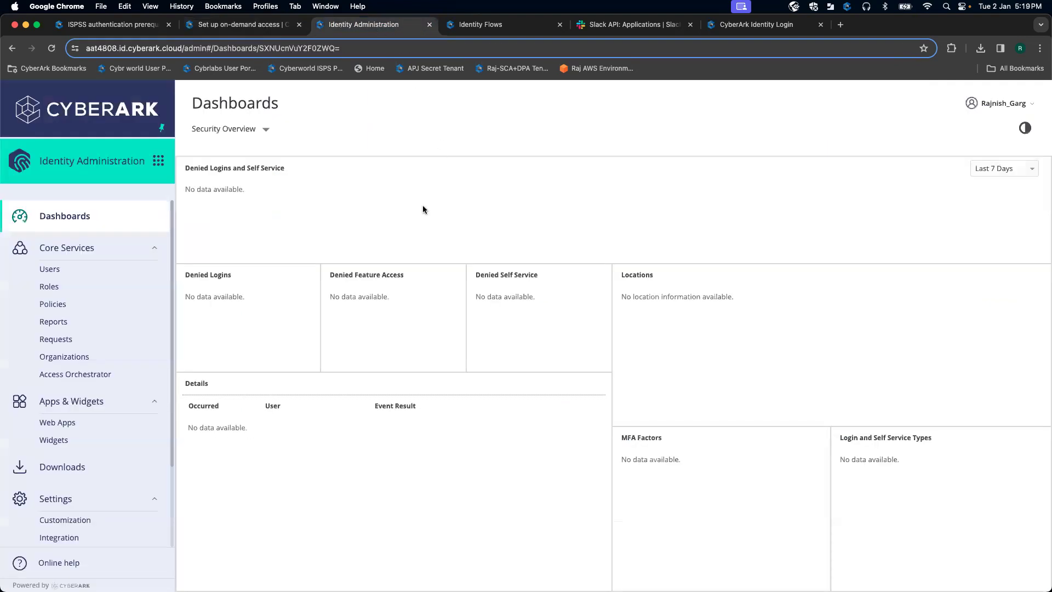
scroll(139, 401, "down", 4)
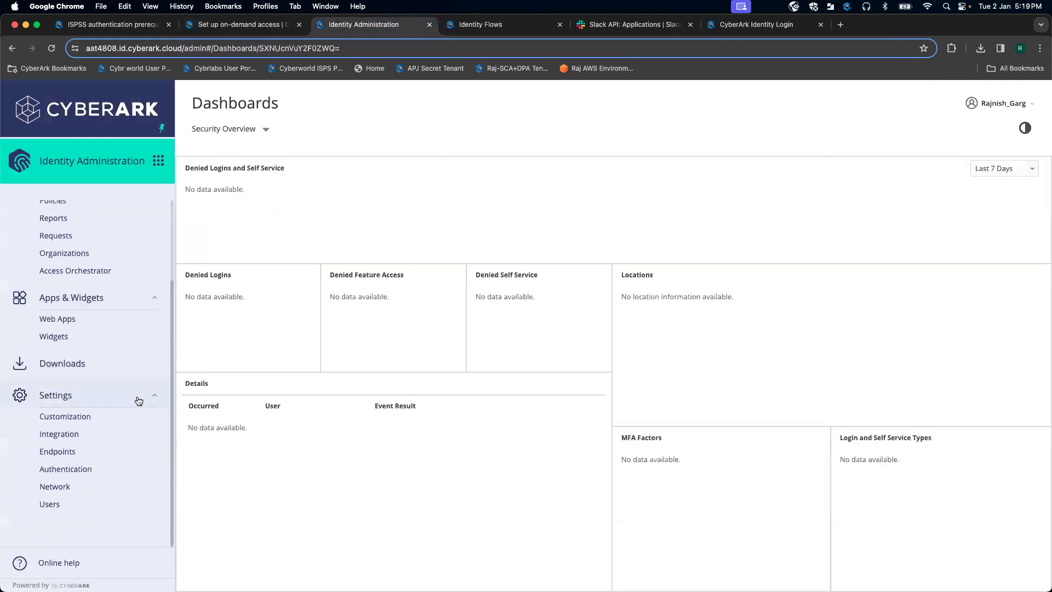
left_click(90, 439)
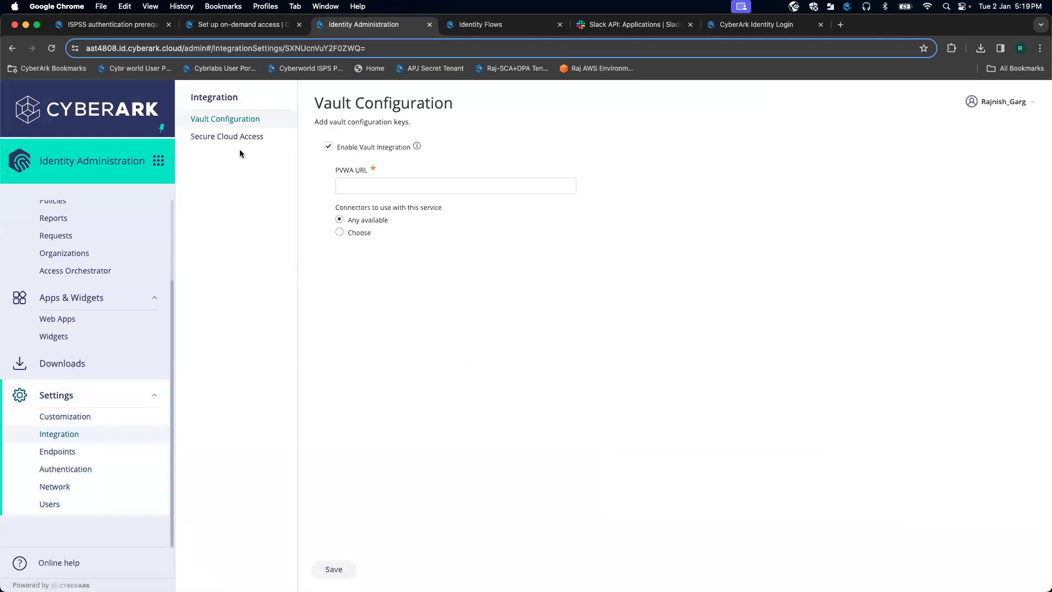
left_click(226, 140)
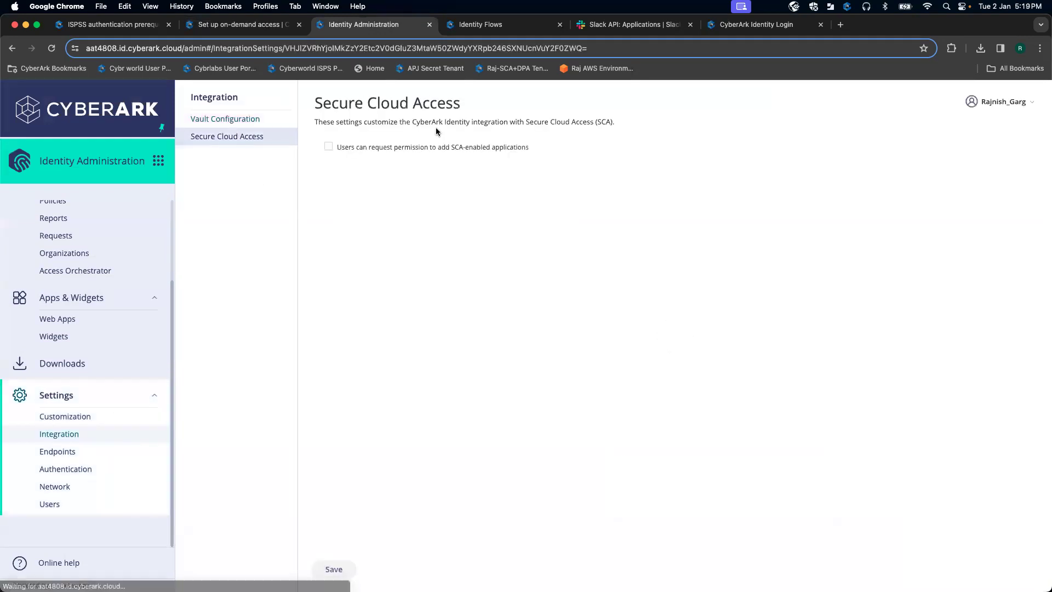
left_click(328, 146)
left_click(332, 570)
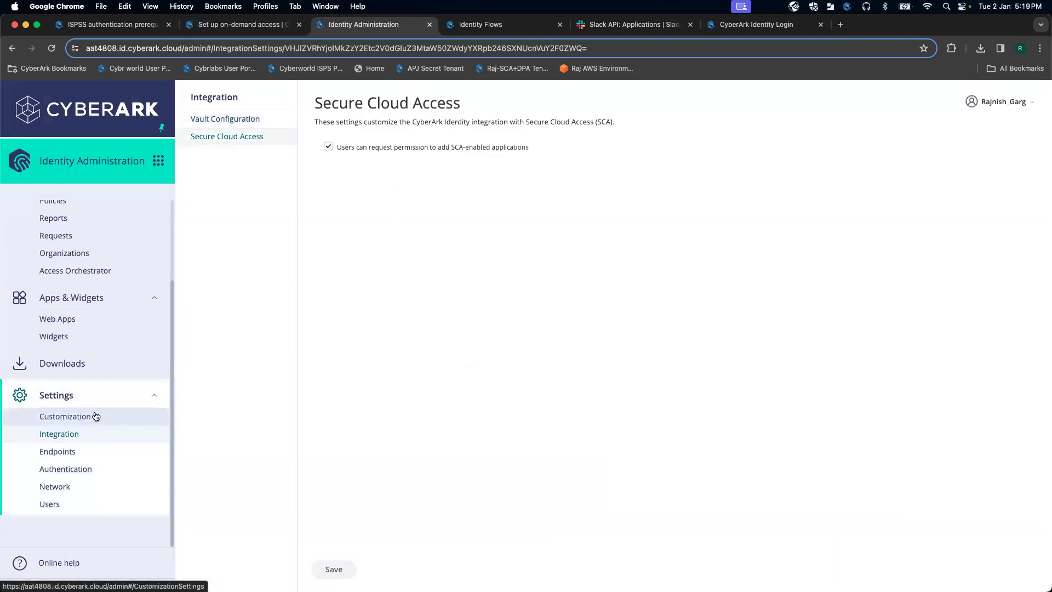
left_click(225, 23)
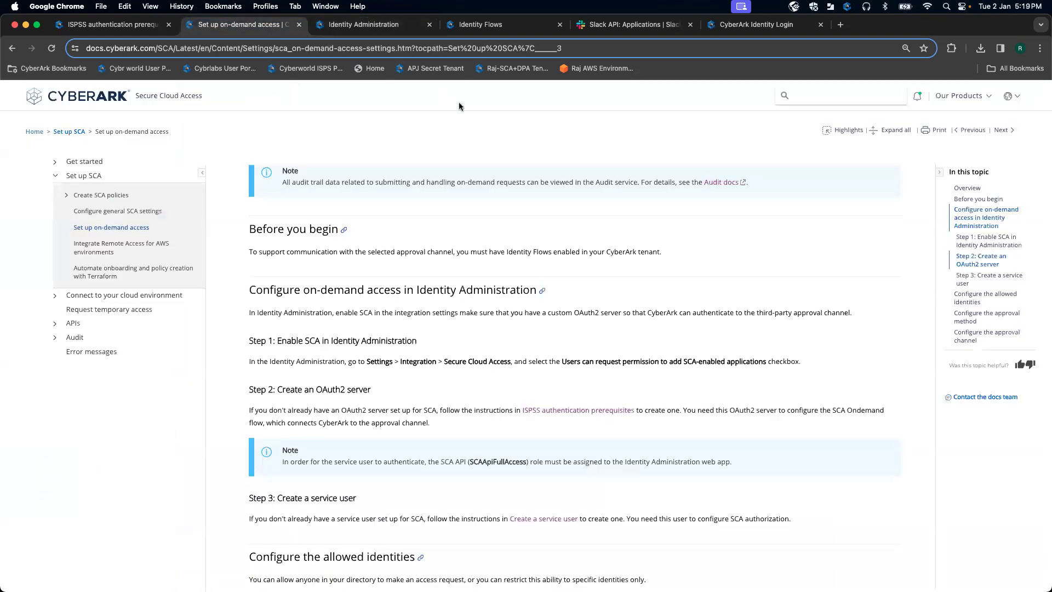
Step: Read Step 1 of the ISPSS authentication prerequisites page on creating a custom OAuth2 server
scroll(387, 329, "down", 2)
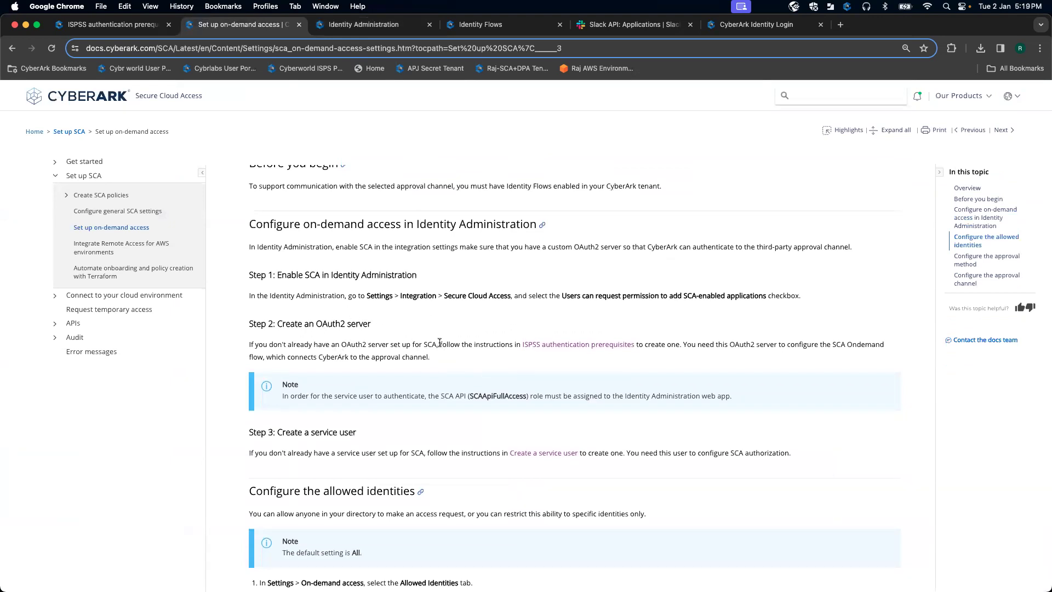
left_click(577, 344)
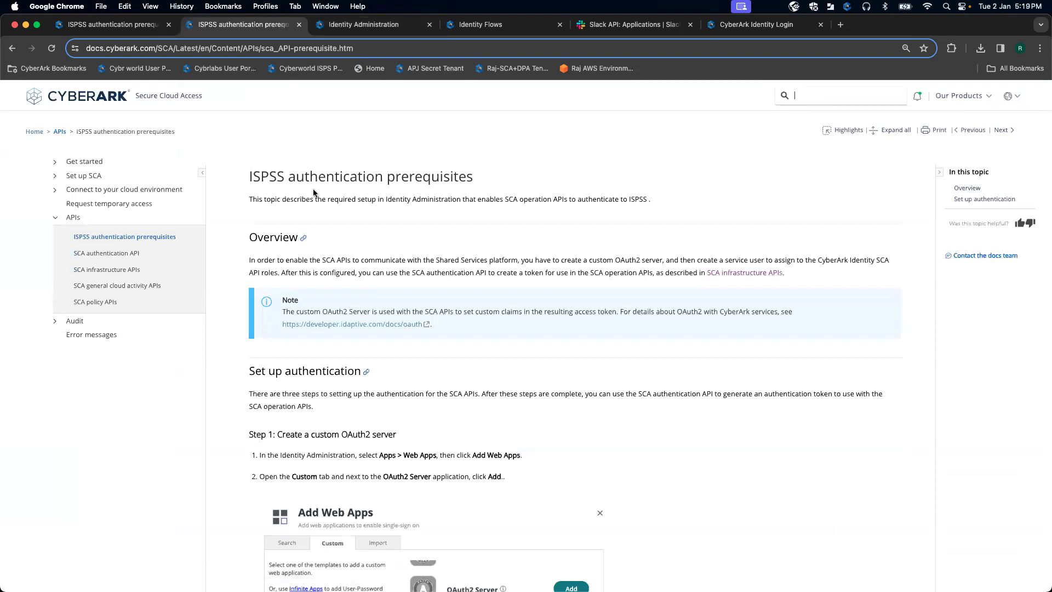
scroll(377, 194, "down", 2)
scroll(377, 194, "up", 2)
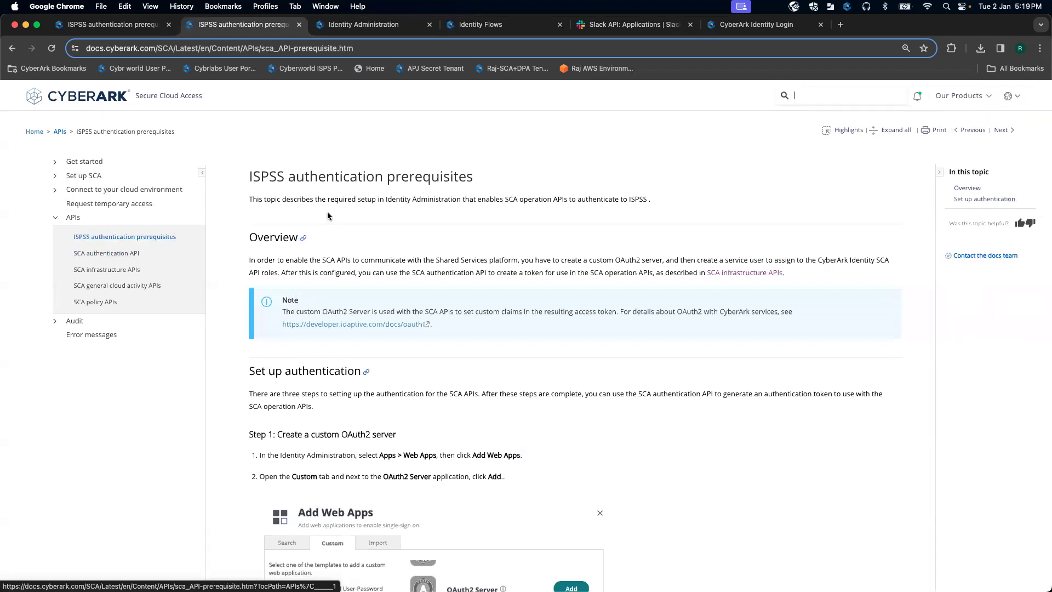
scroll(399, 211, "down", 1)
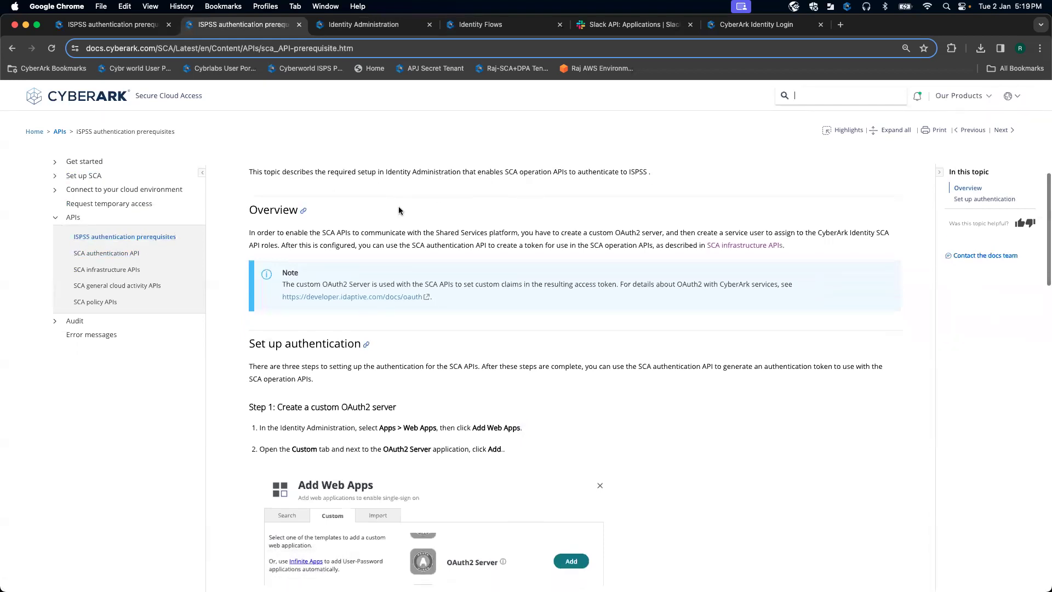
scroll(399, 210, "down", 4)
scroll(399, 211, "down", 4)
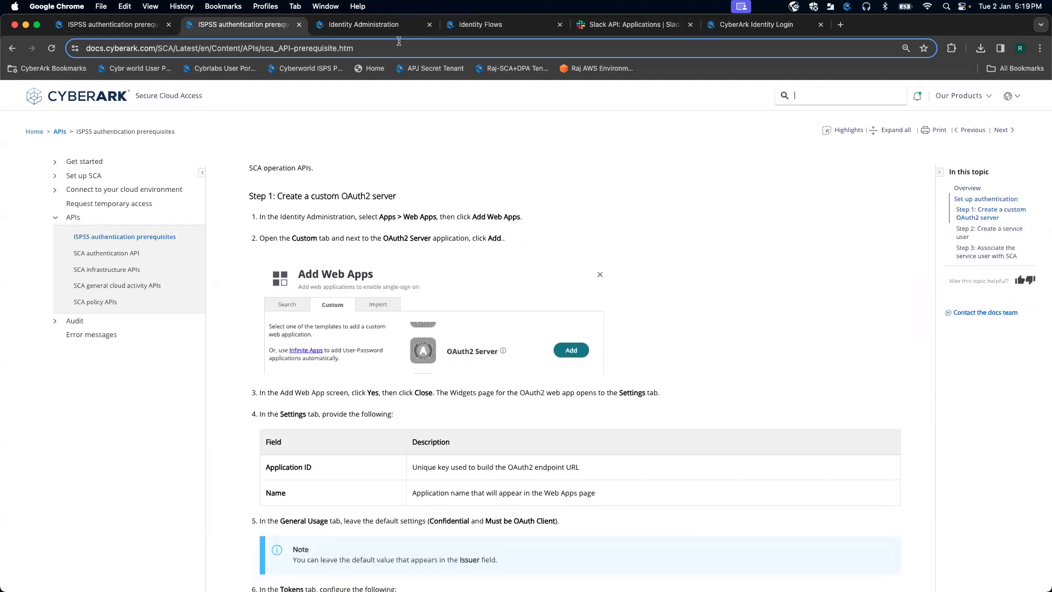
left_click(385, 27)
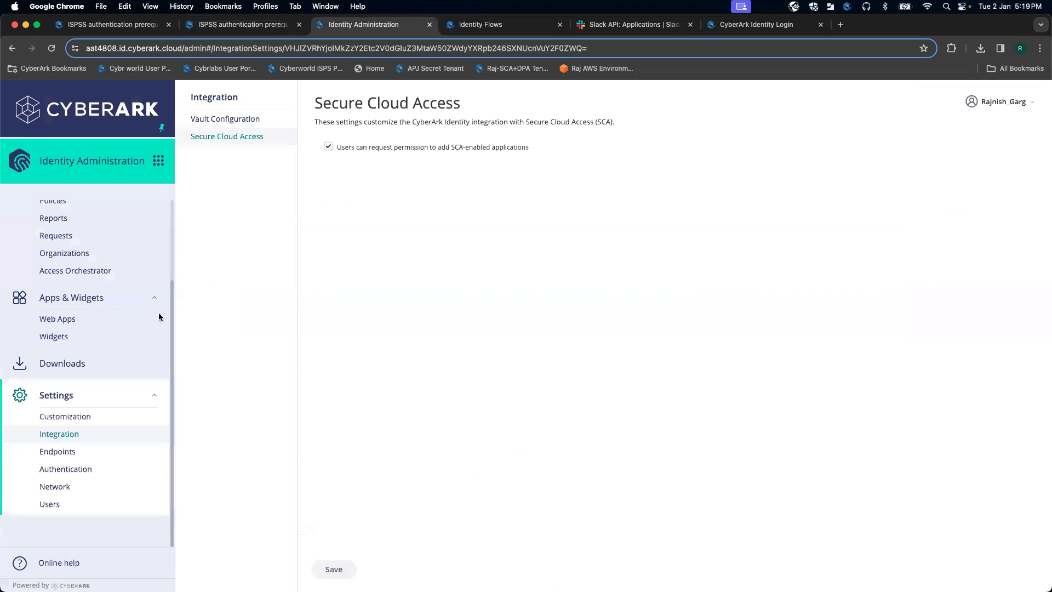
Step: Add the OAuth2 Server template from the Custom web app templates and confirm it
left_click(71, 323)
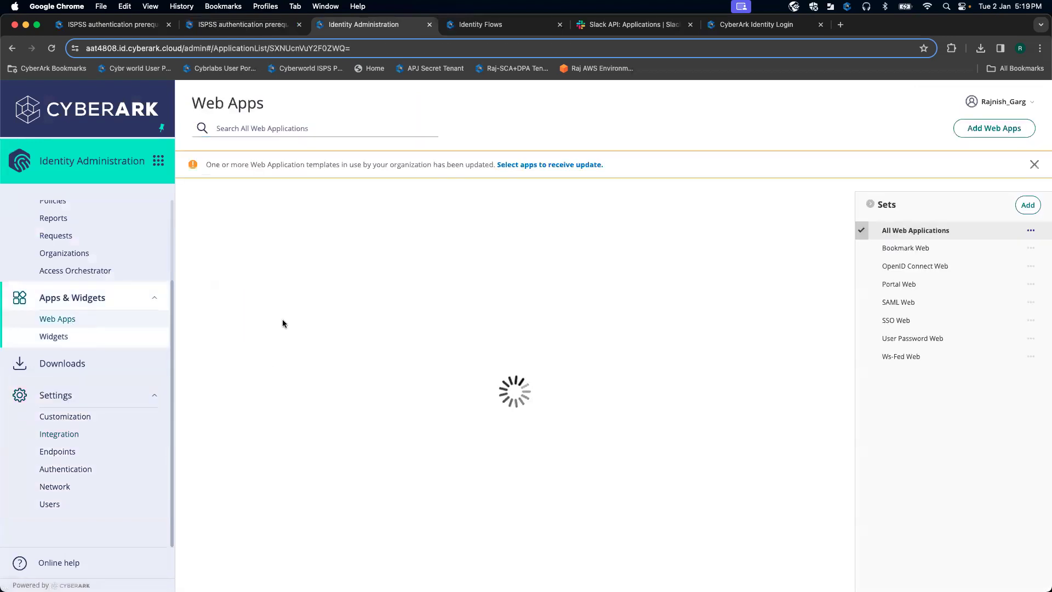
left_click(985, 130)
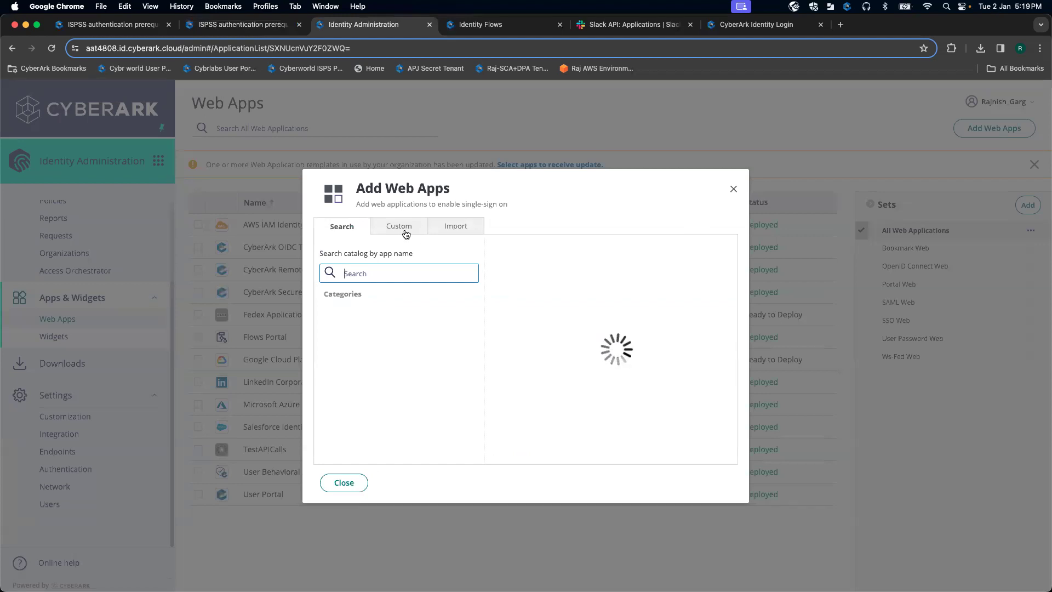
left_click(403, 229)
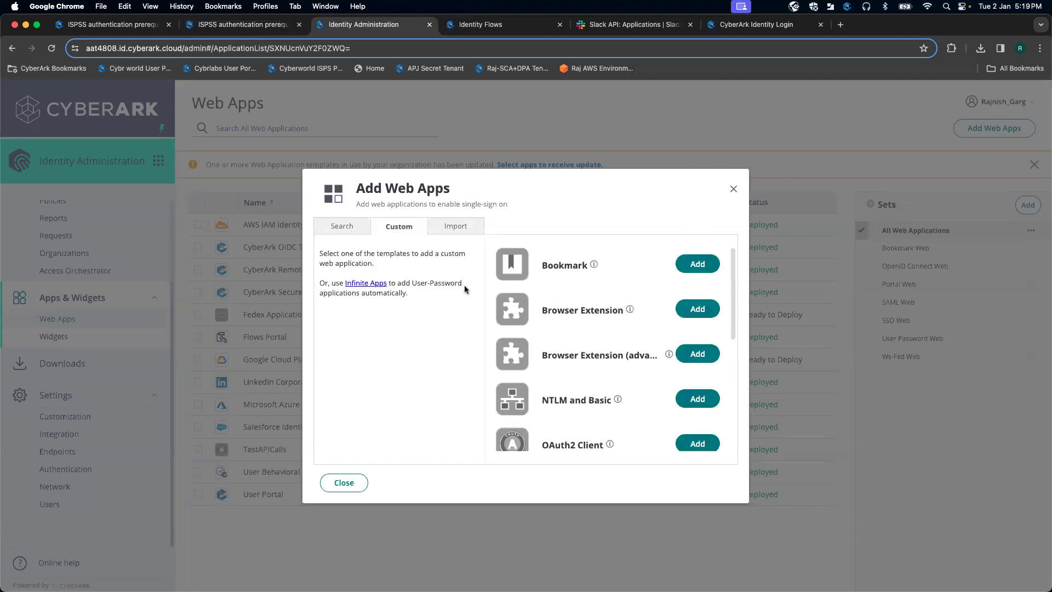
scroll(586, 350, "down", 3)
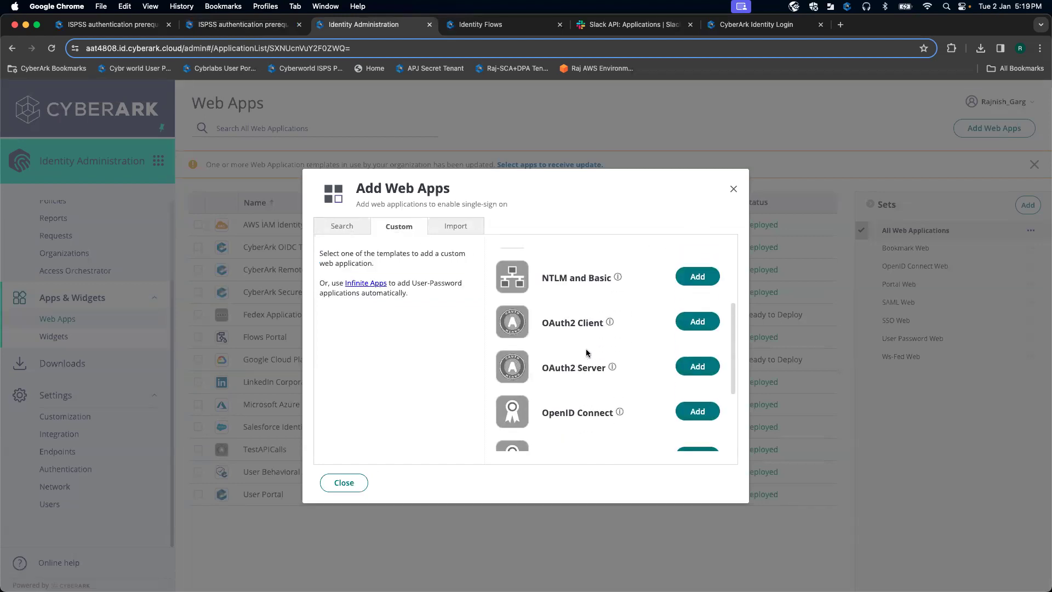
left_click(695, 367)
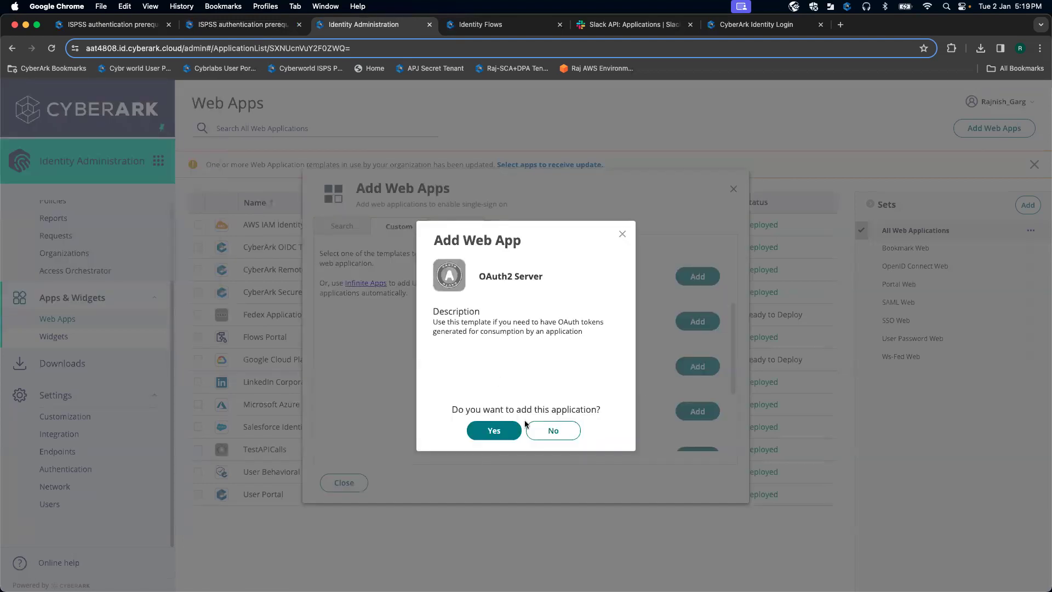
left_click(495, 430)
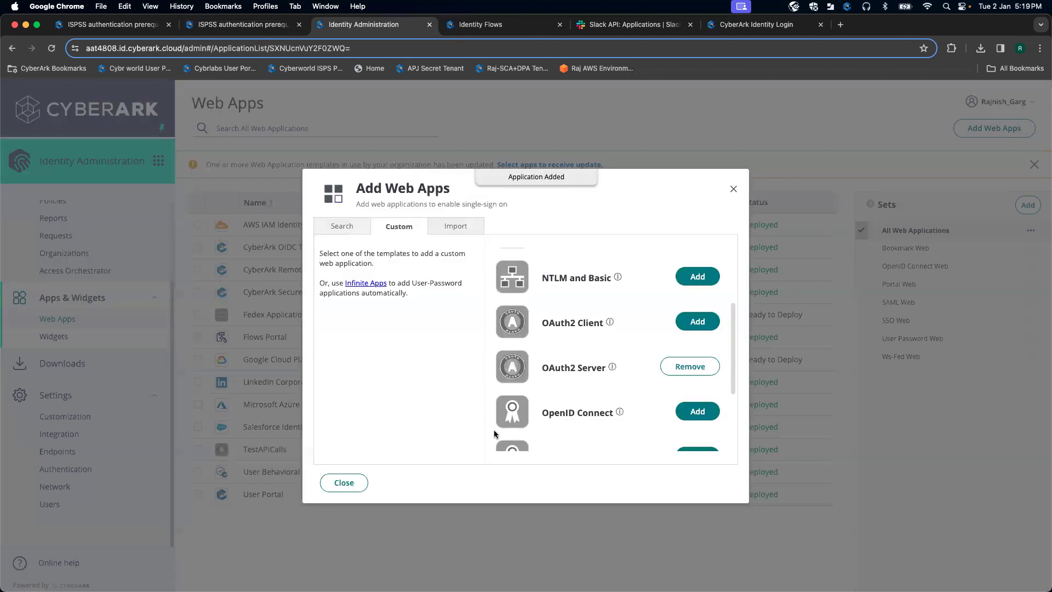
left_click(349, 484)
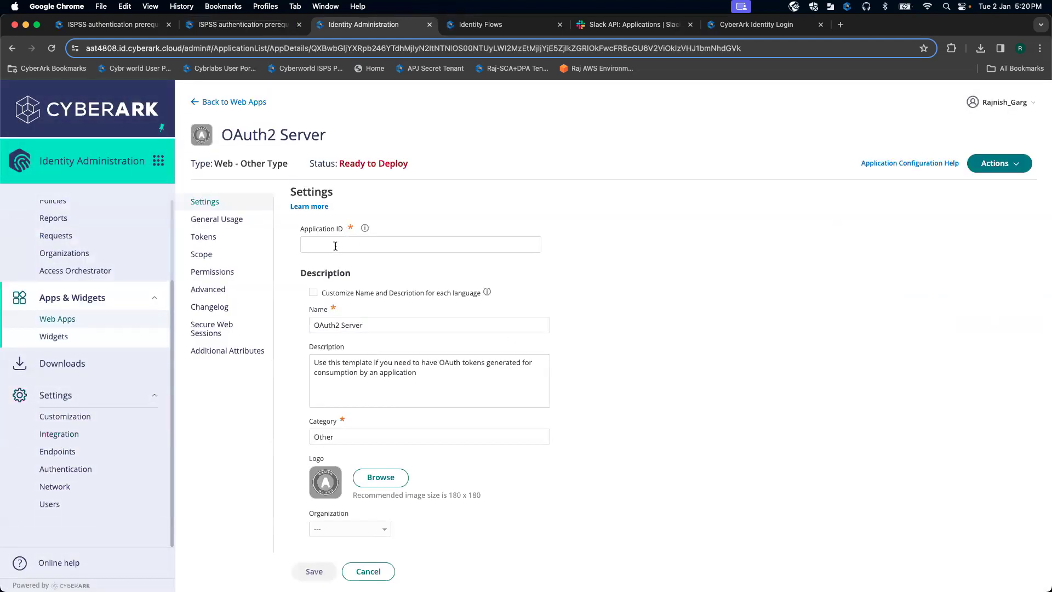
Step: Set the new web app's Application ID to oauth2serversca and save
left_click(223, 27)
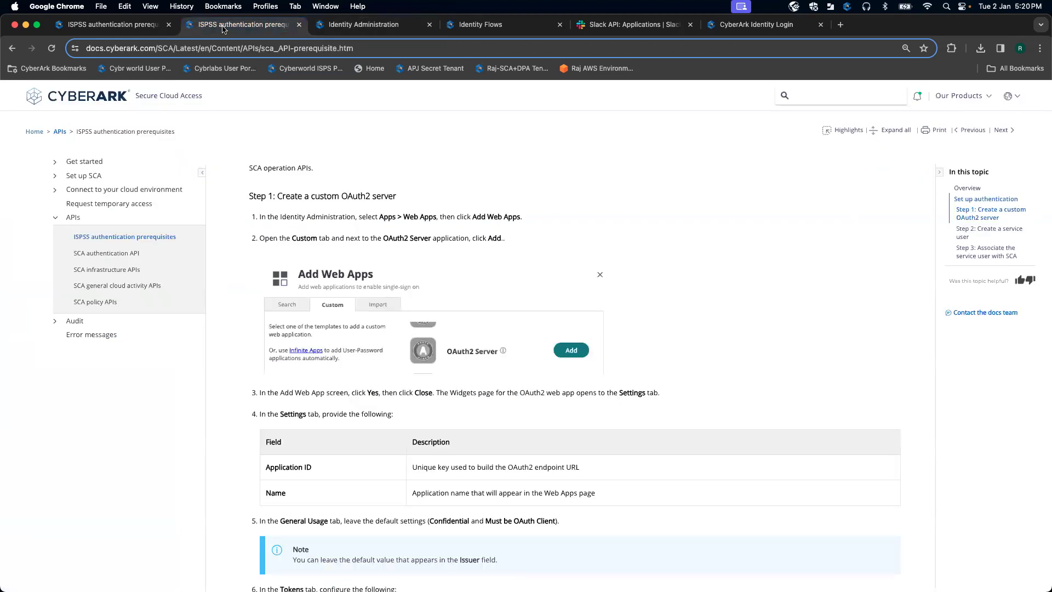
scroll(410, 280, "down", 3)
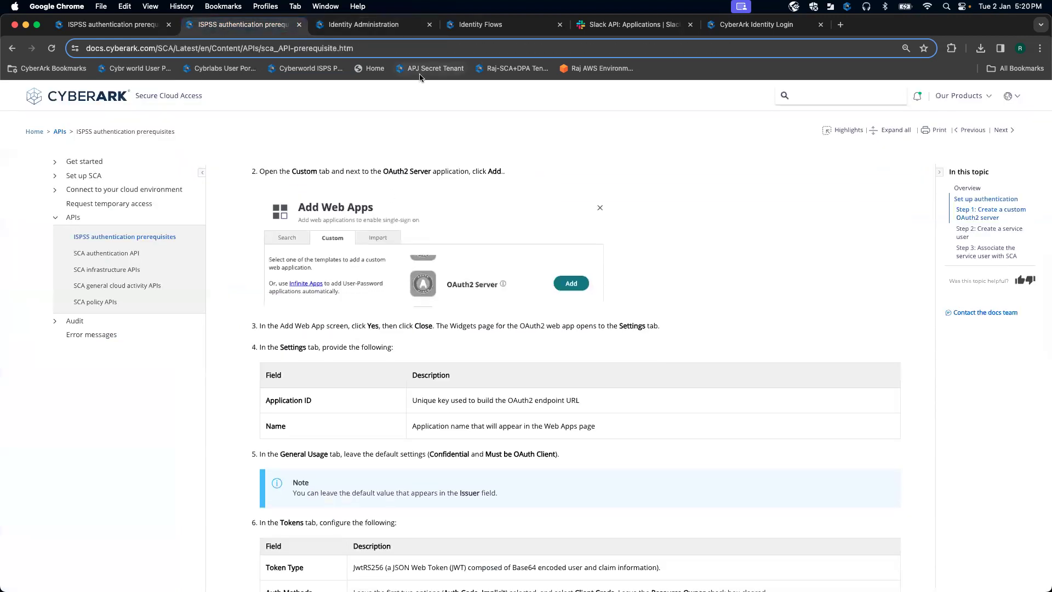
left_click(378, 25)
left_click(350, 245)
type("oauth2serversca")
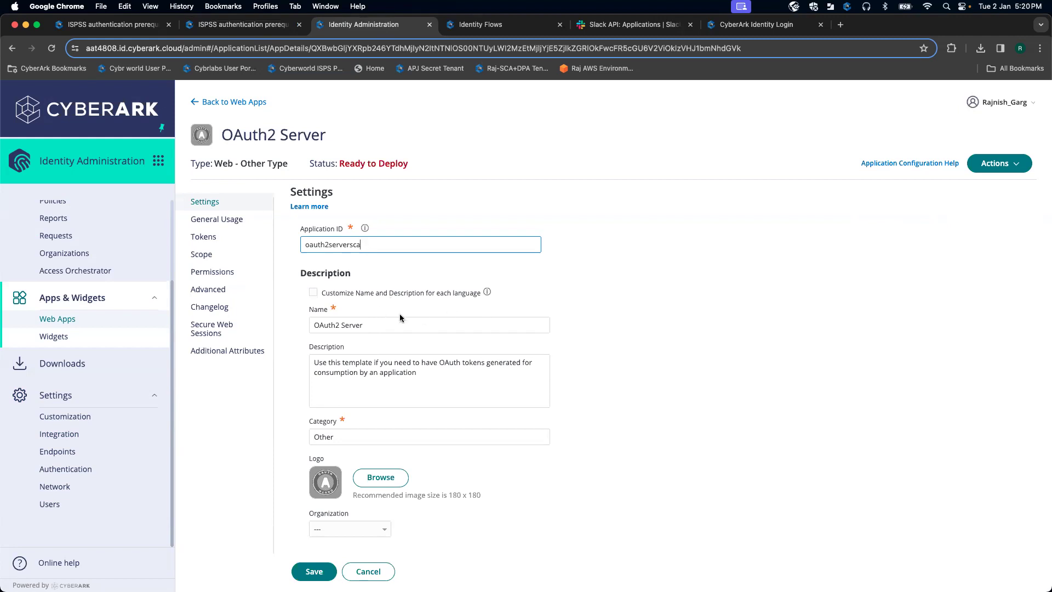
left_click(372, 324)
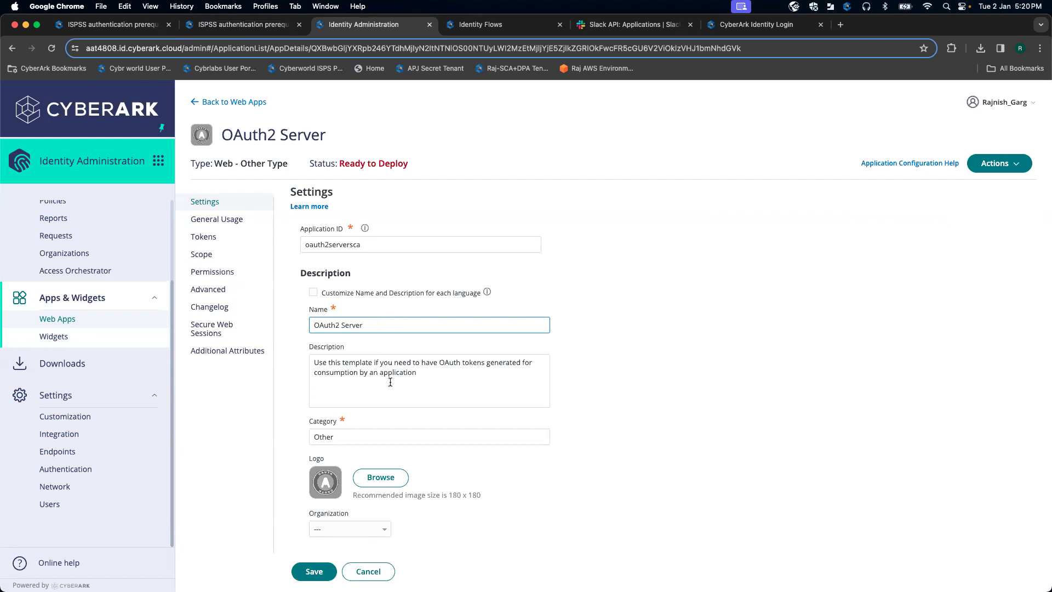
left_click(315, 573)
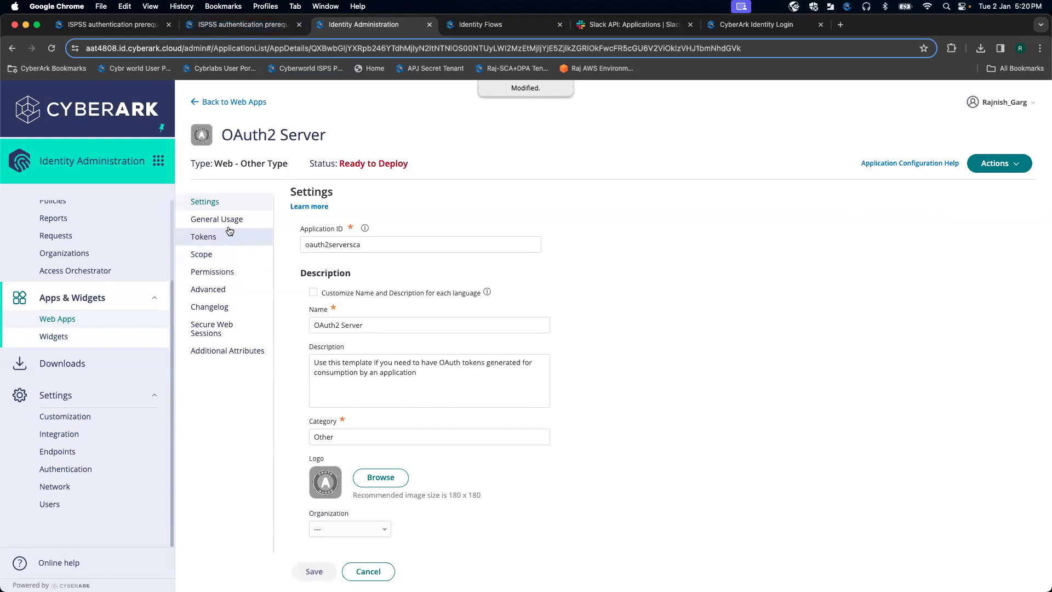
Step: Rename the app from OAuth2 Server to oauth2serversca, save, and review General Usage
left_click(363, 324)
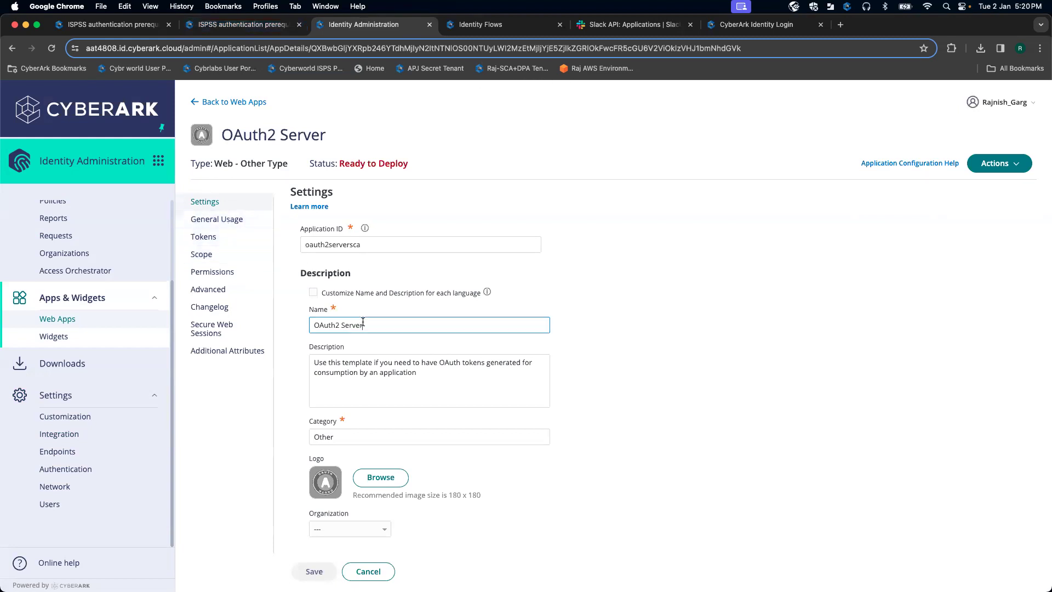
left_click_drag(374, 323, 280, 328)
key("BackSpace")
type("oaut")
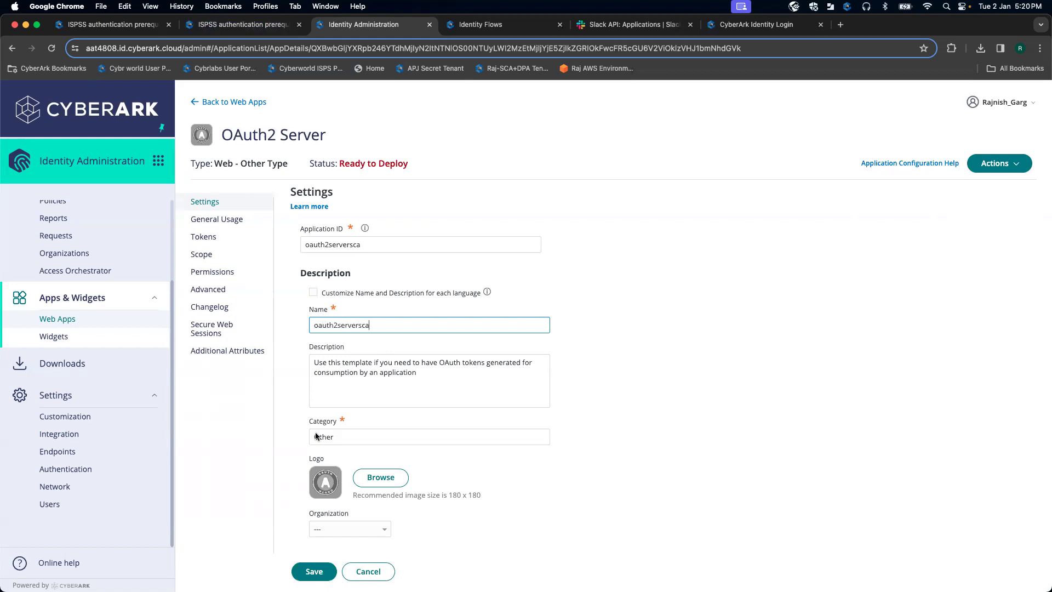
left_click(312, 572)
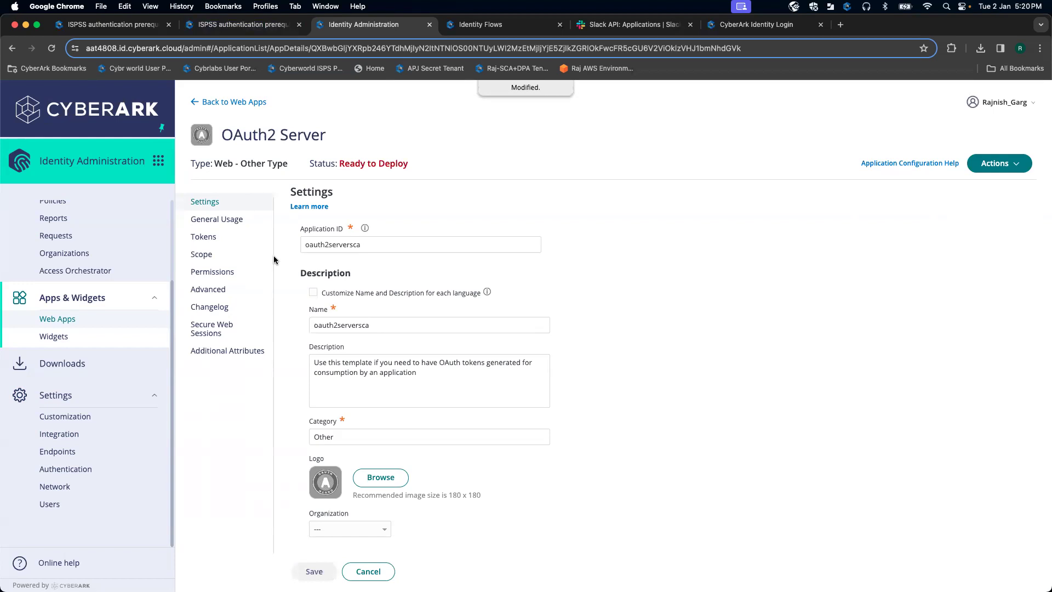
left_click(217, 219)
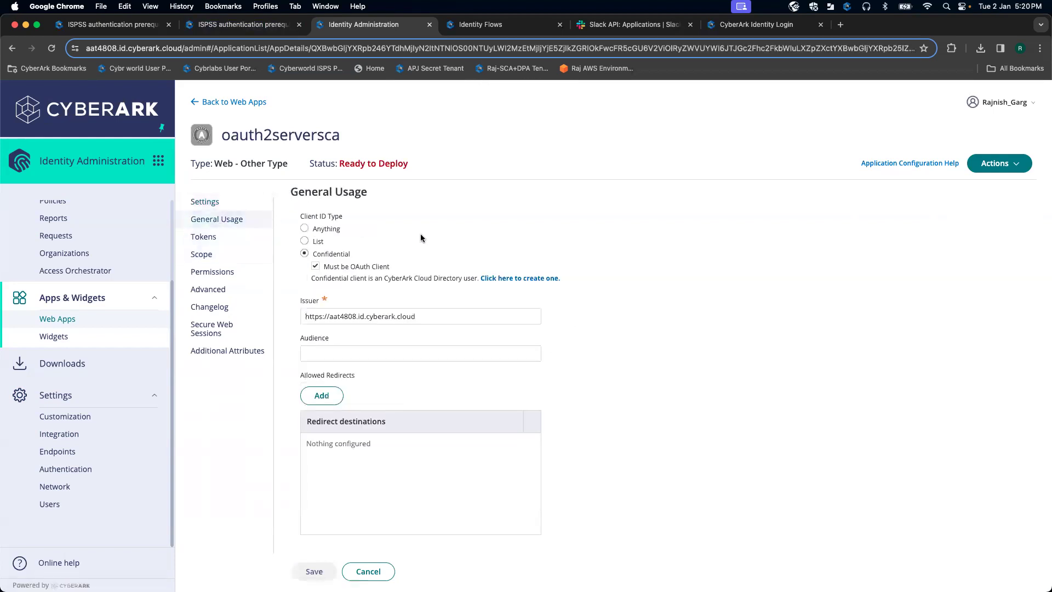
left_click(258, 29)
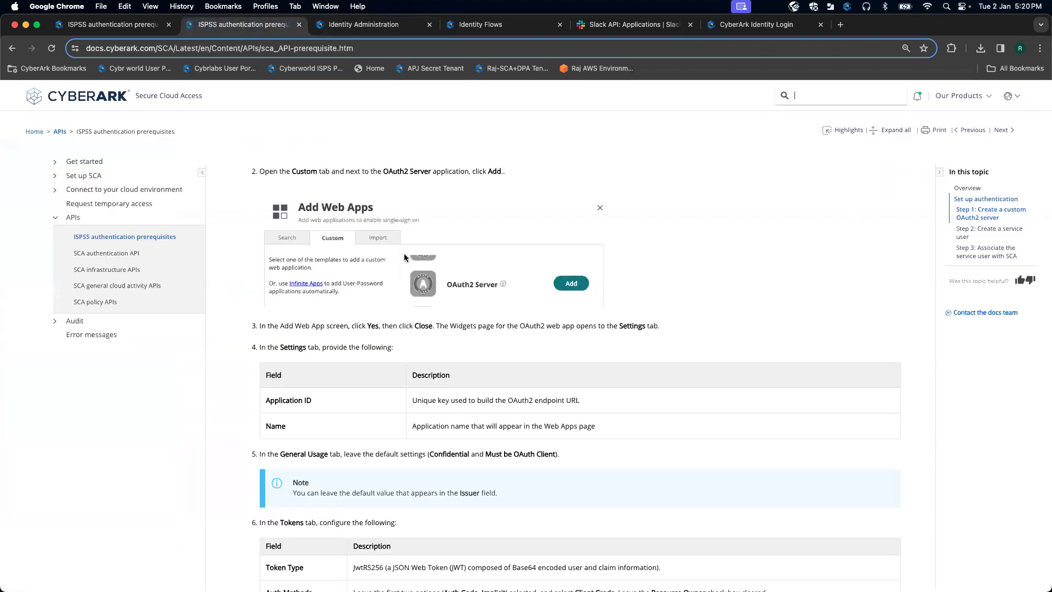
Step: Read the docs' General Usage and Tokens requirements for the OAuth2 server
scroll(404, 257, "down", 5)
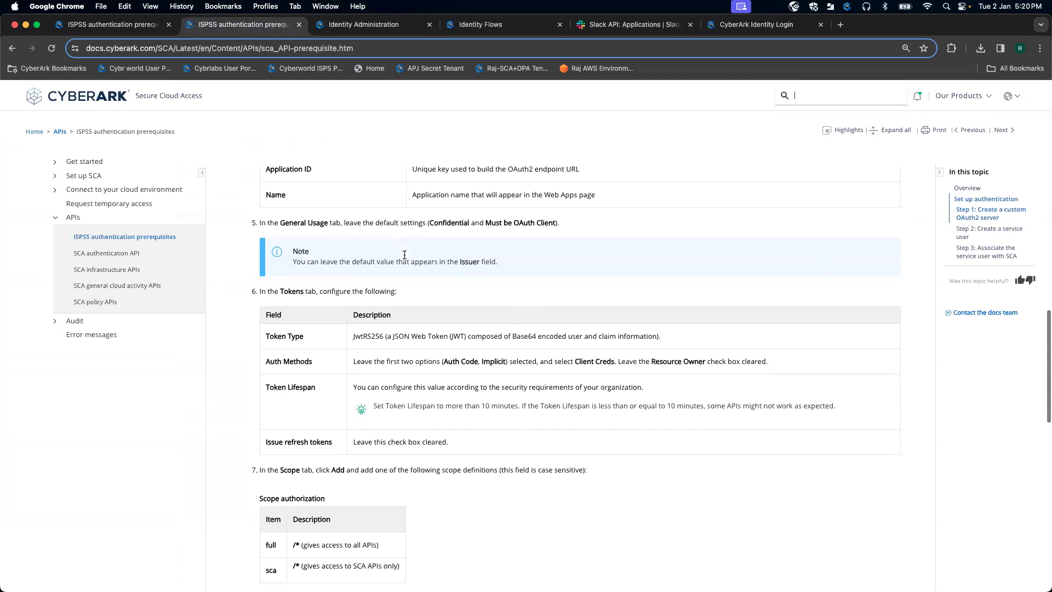
scroll(336, 318, "up", 2)
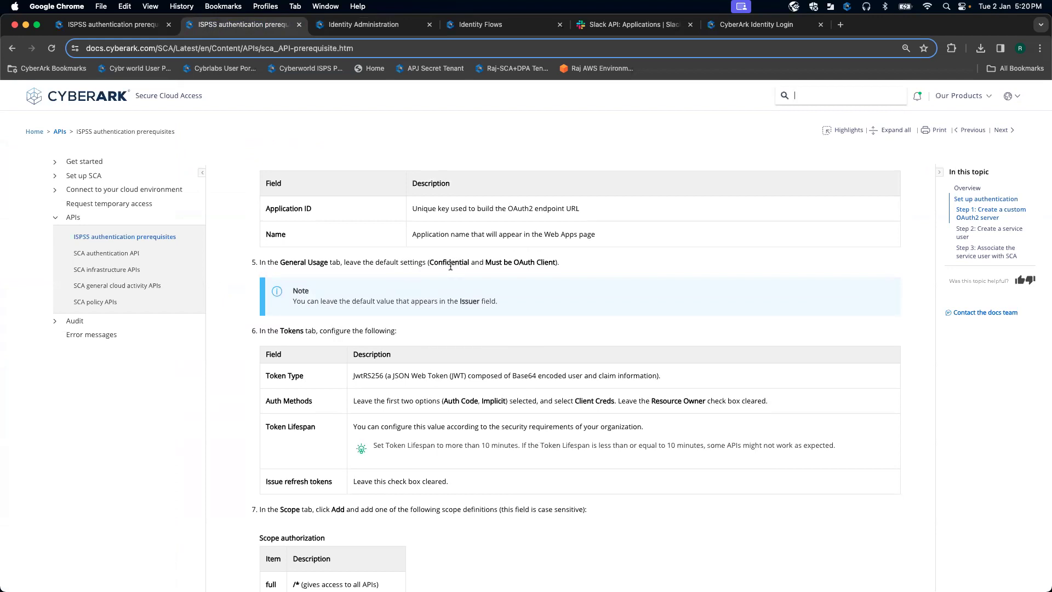
left_click(355, 26)
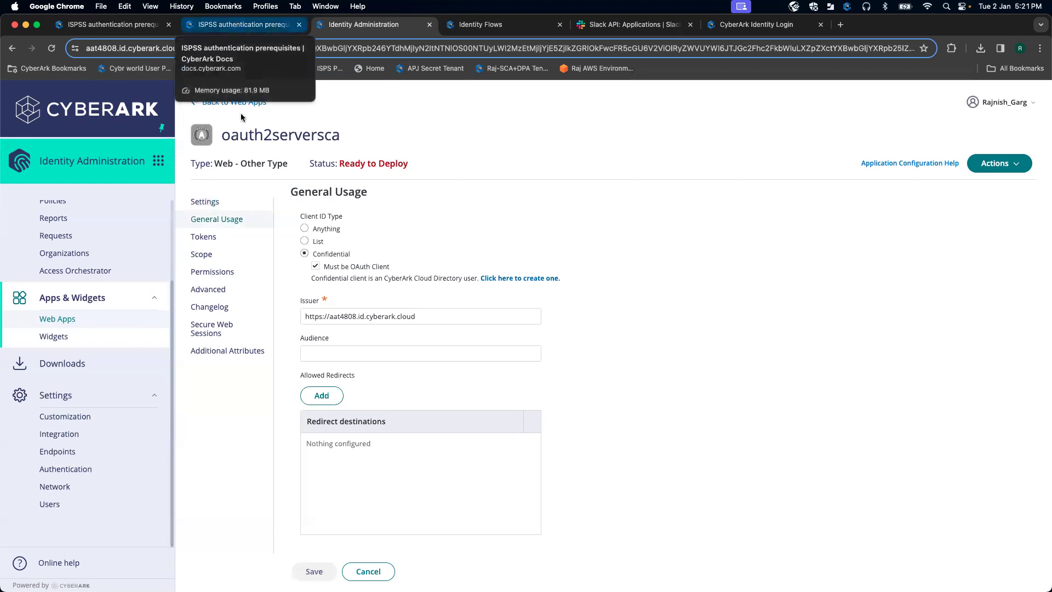
Step: Enable Client Creds authentication on the Tokens page, following the guide's JwtRS256 token requirements
left_click(218, 242)
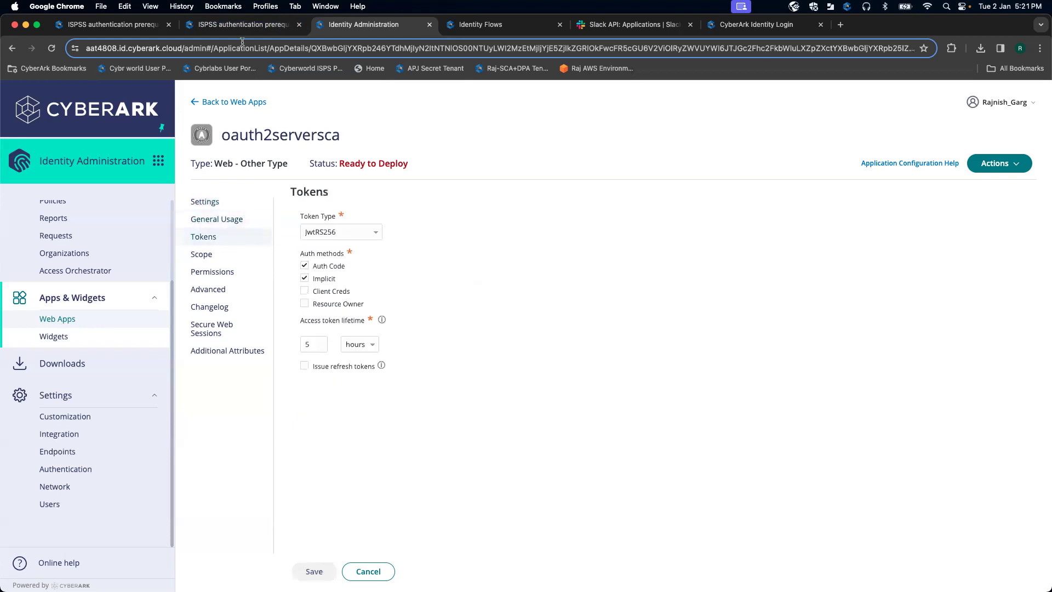
left_click(237, 25)
scroll(379, 289, "down", 3)
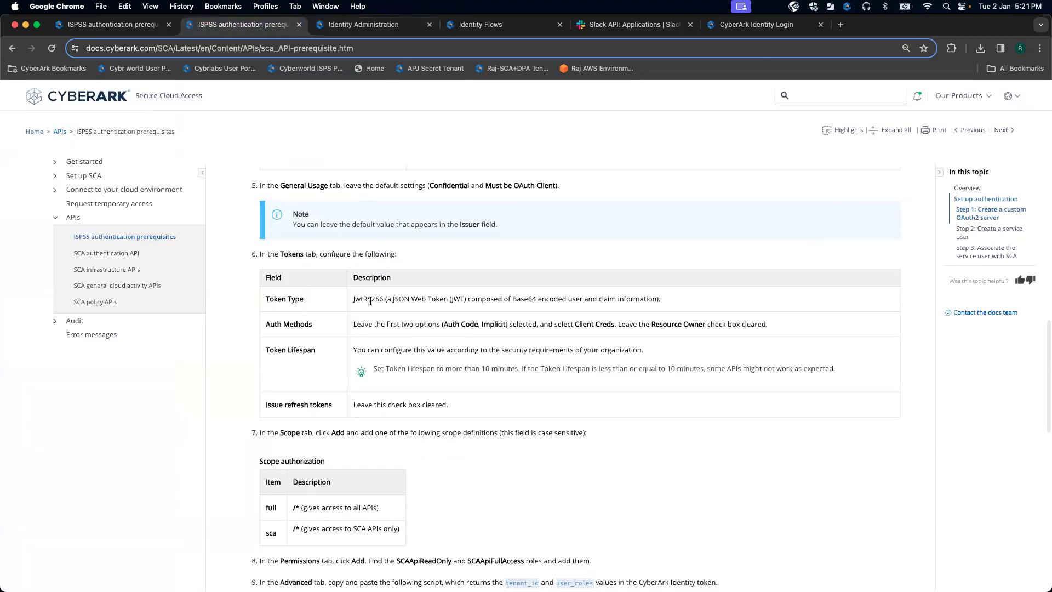
left_click_drag(355, 299, 387, 298)
left_click(348, 33)
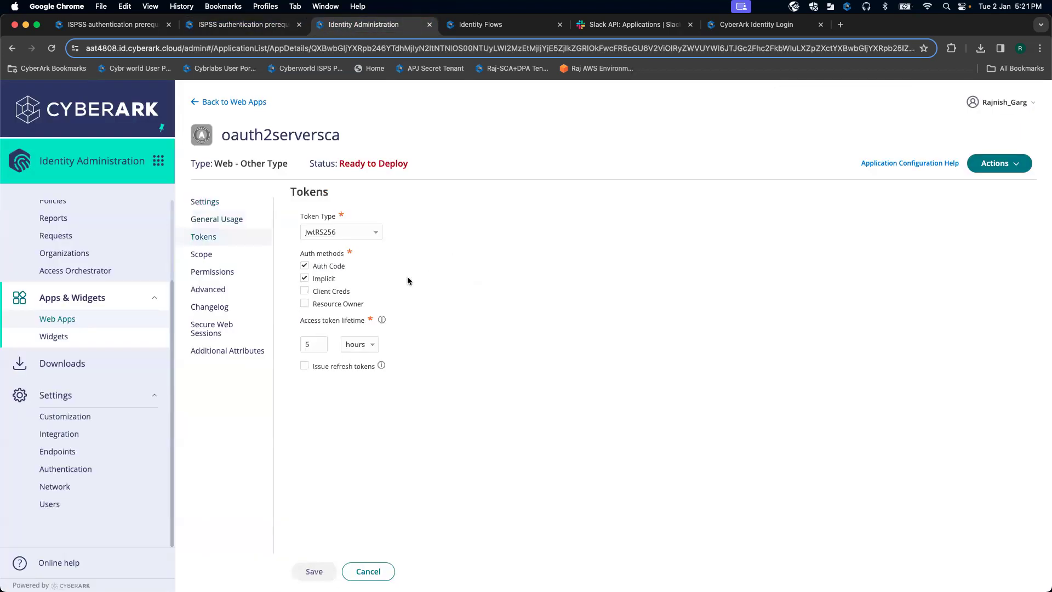
left_click(305, 291)
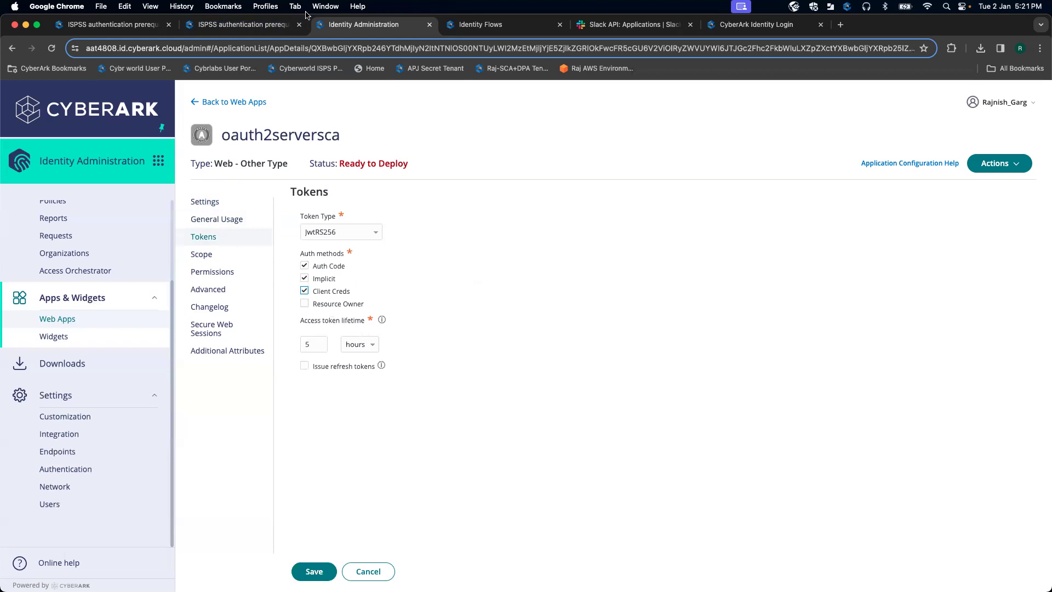
Step: Set the access token lifetime to 1 hour and save the token settings
left_click(256, 24)
scroll(483, 321, "down", 1)
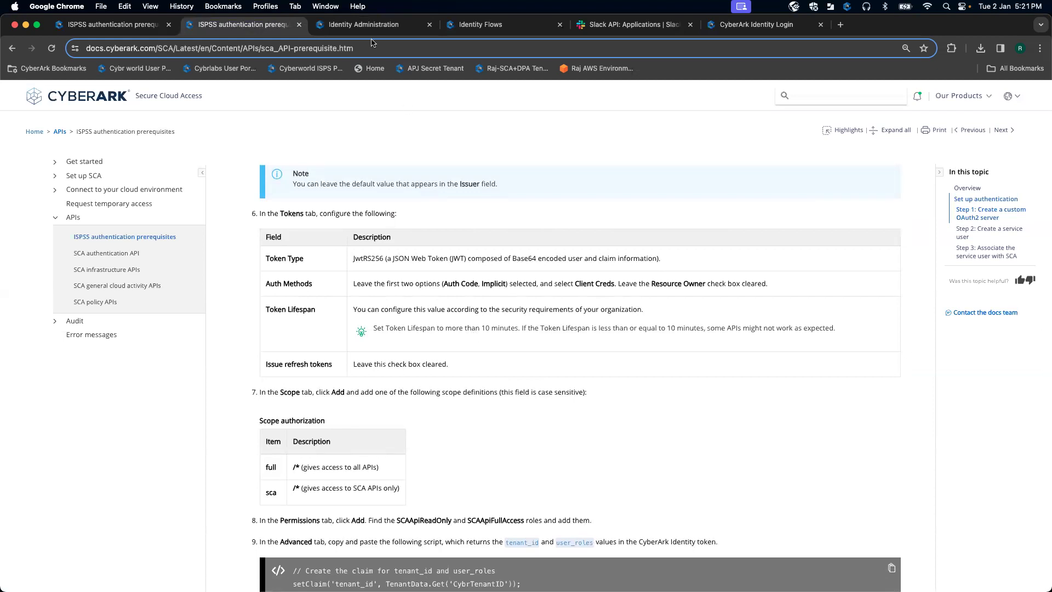
left_click(410, 24)
left_click(316, 341)
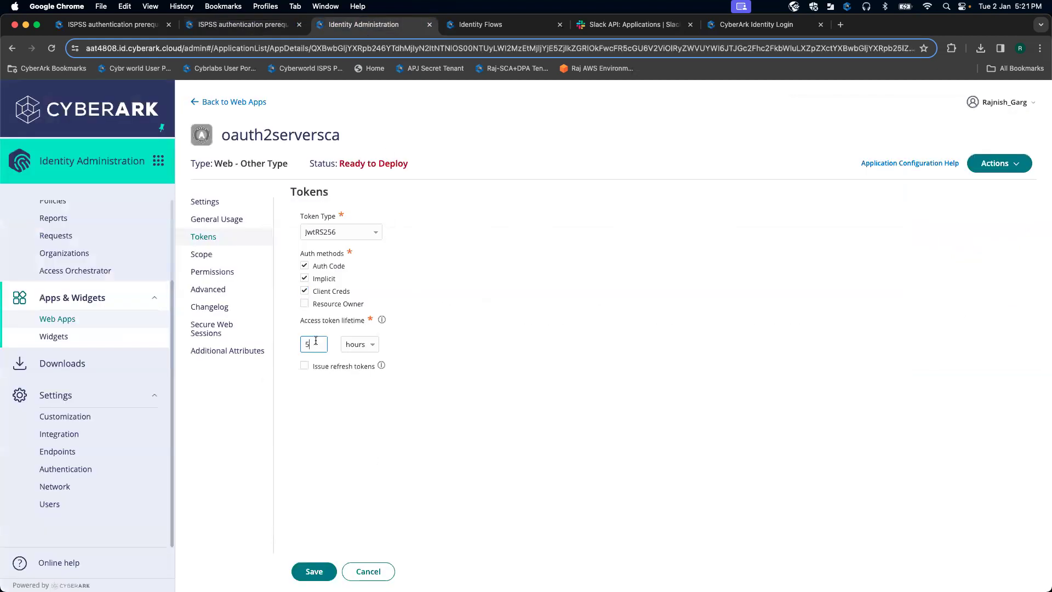
left_click(315, 573)
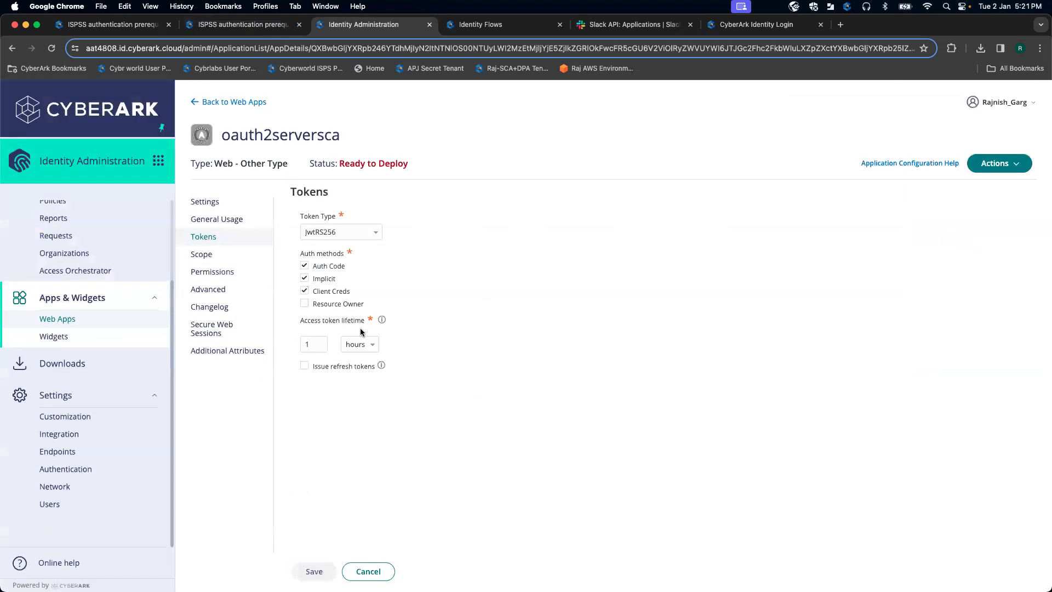
left_click(236, 259)
left_click(262, 25)
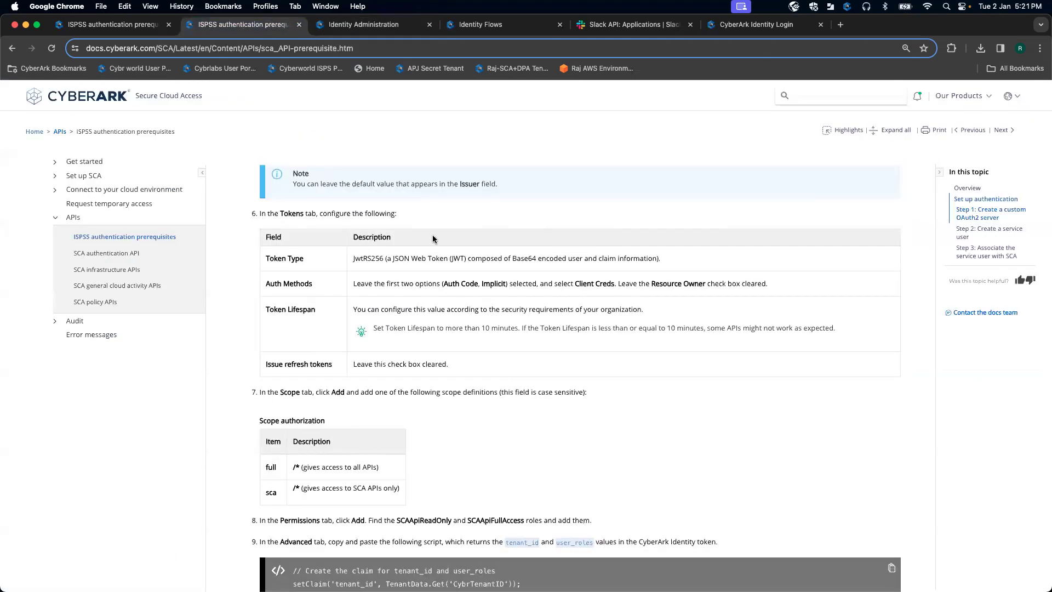
scroll(437, 299, "down", 2)
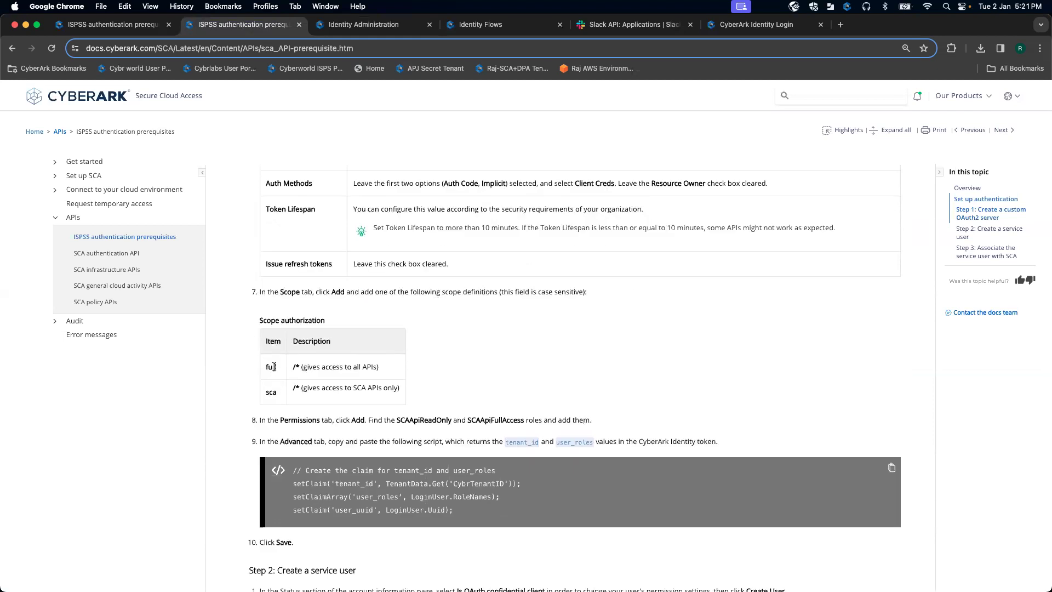
Step: Add an authorized scope named full with description /*
left_click(365, 26)
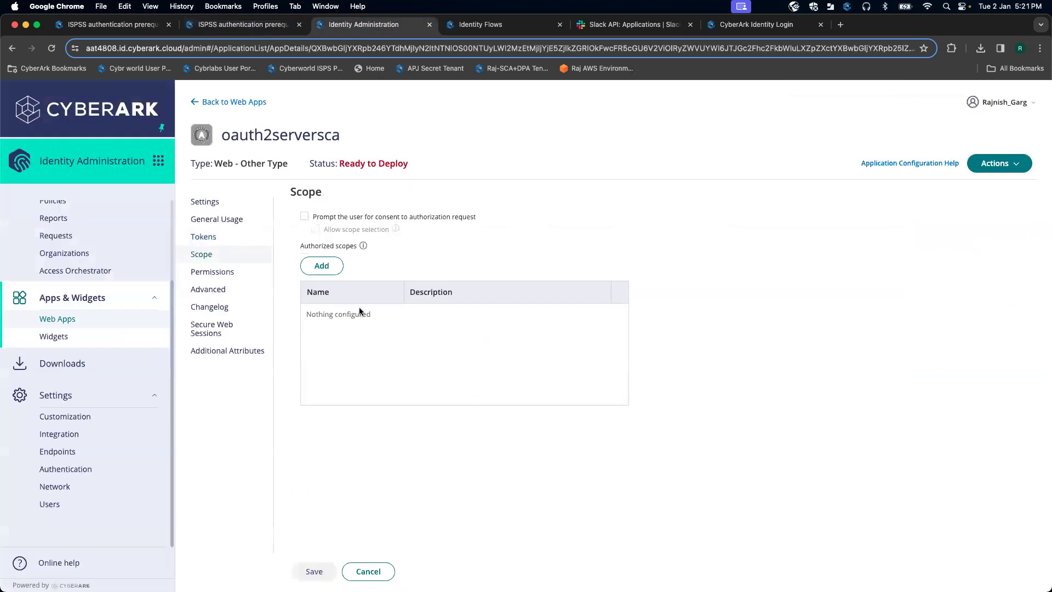
left_click(328, 268)
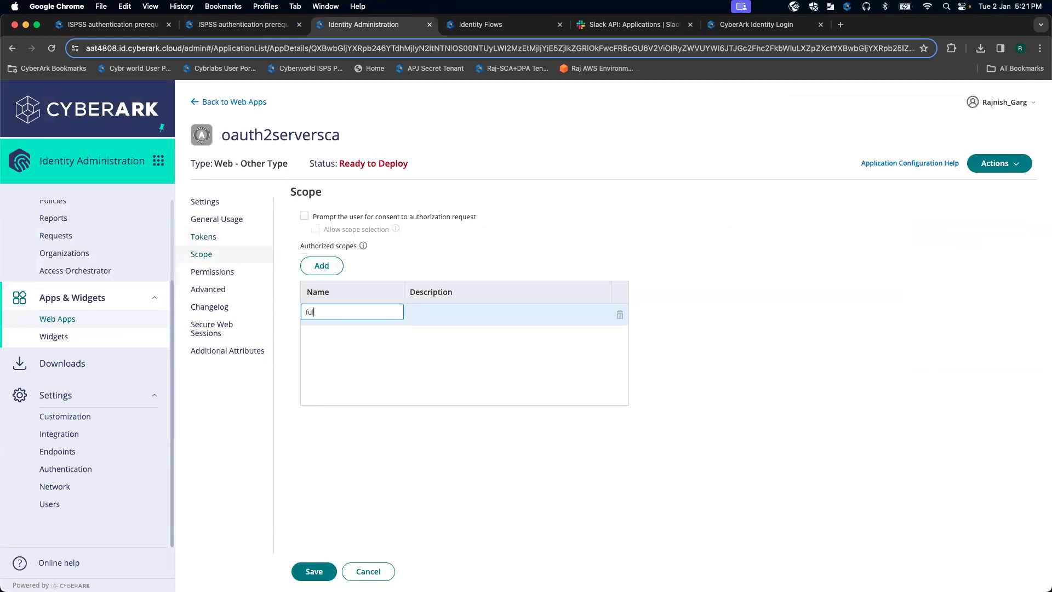
type("full")
left_click(476, 318)
left_click(460, 314)
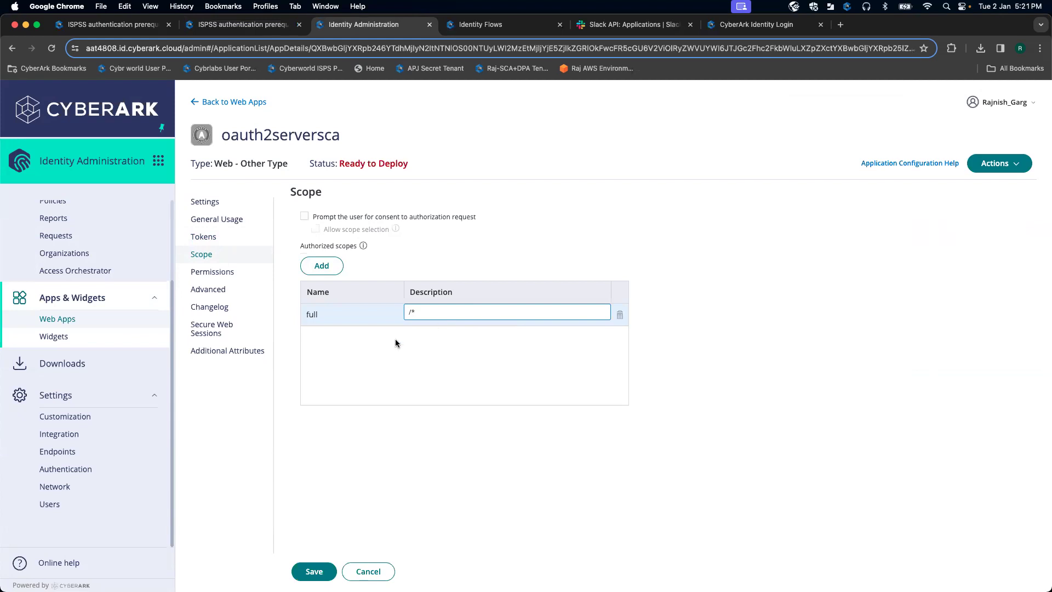
left_click(366, 344)
Step: Add a second scope named sca with description /* and save both scopes
left_click(321, 269)
type("s")
left_click(428, 335)
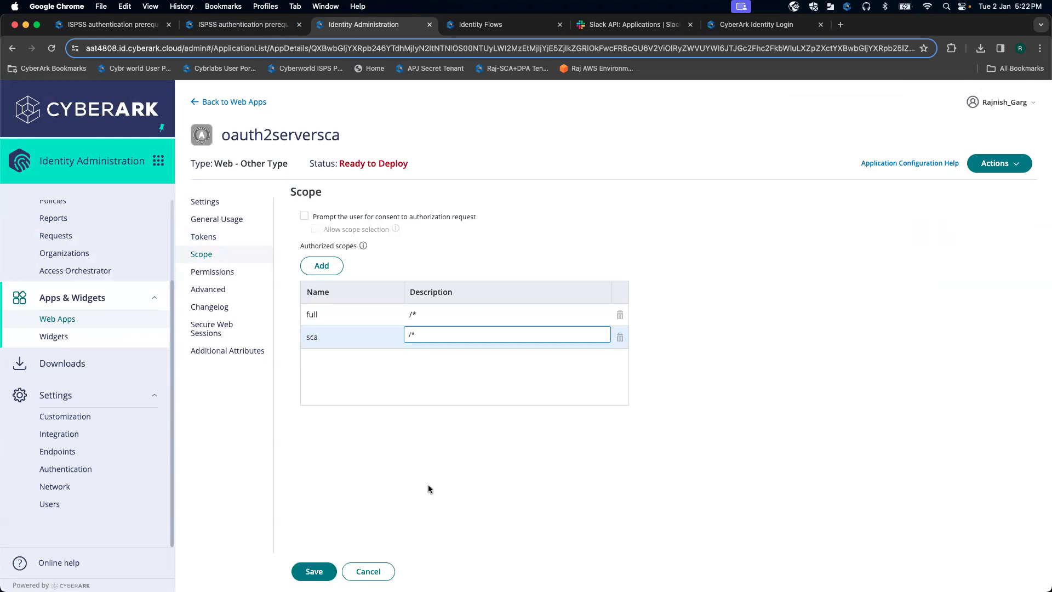
left_click(333, 567)
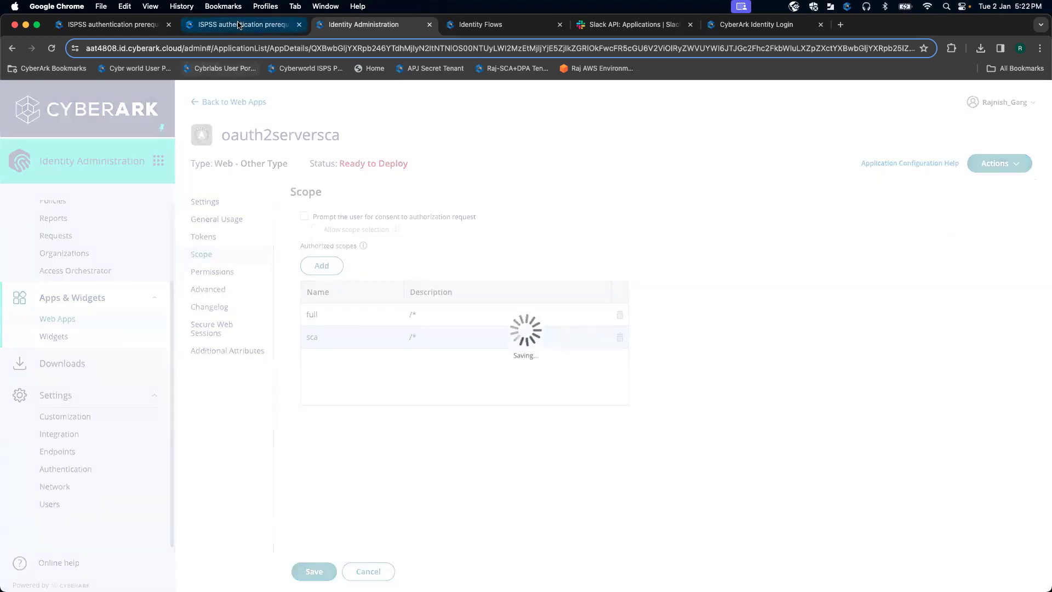
left_click(238, 25)
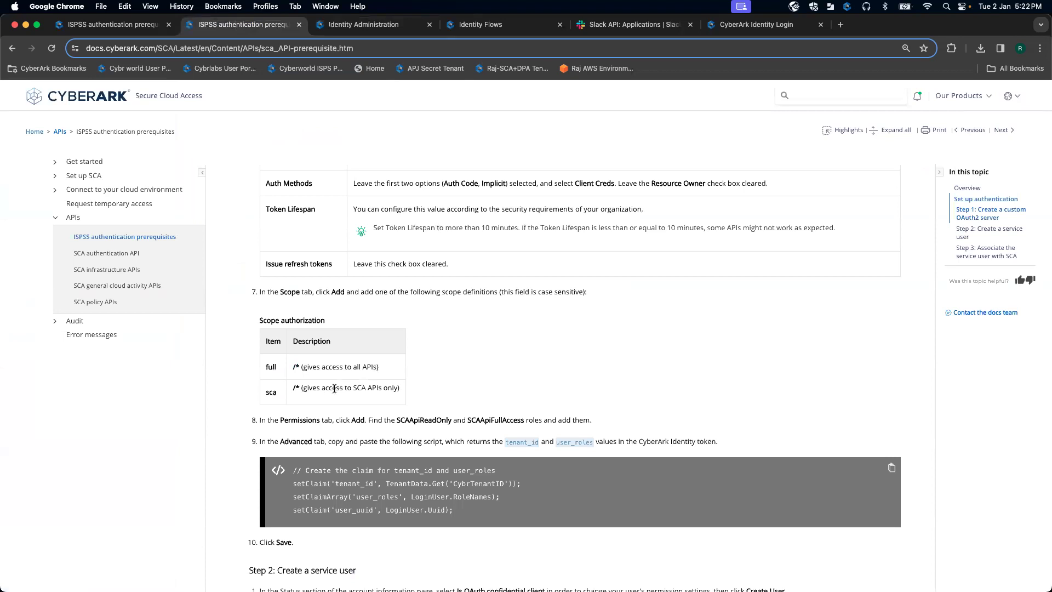
scroll(382, 391, "down", 2)
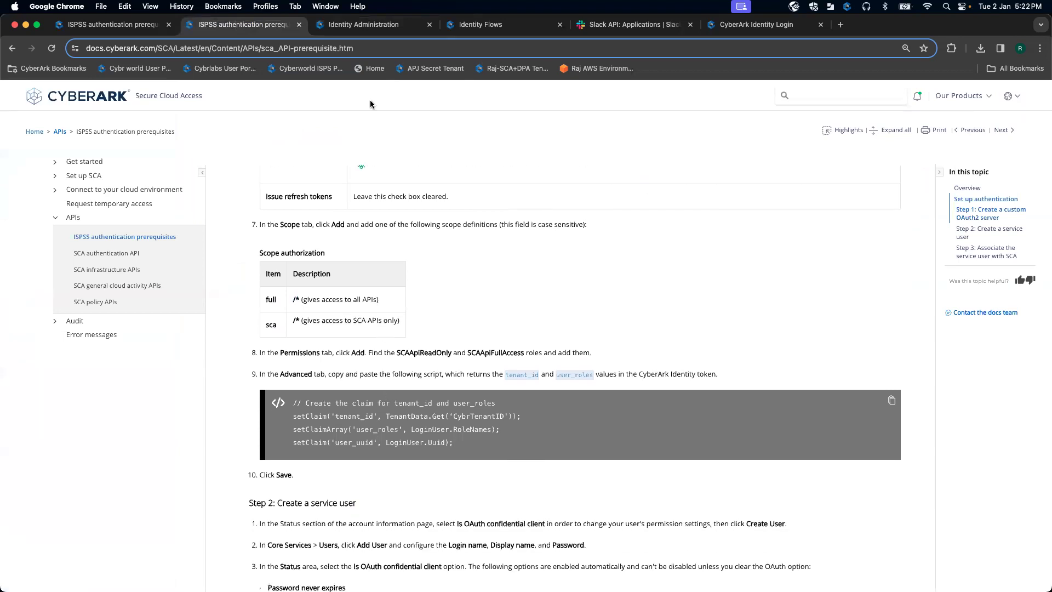
left_click(362, 25)
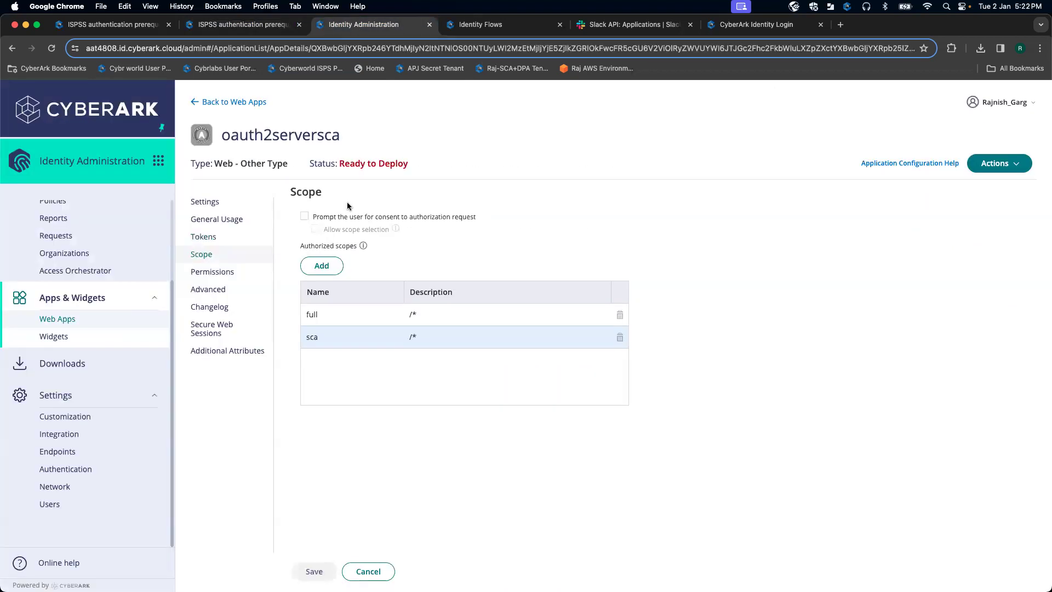
Step: Grant the SCAApiFullAccess and SCAApiReadOnly roles permission on oauth2serversca and save
left_click(218, 272)
left_click(308, 240)
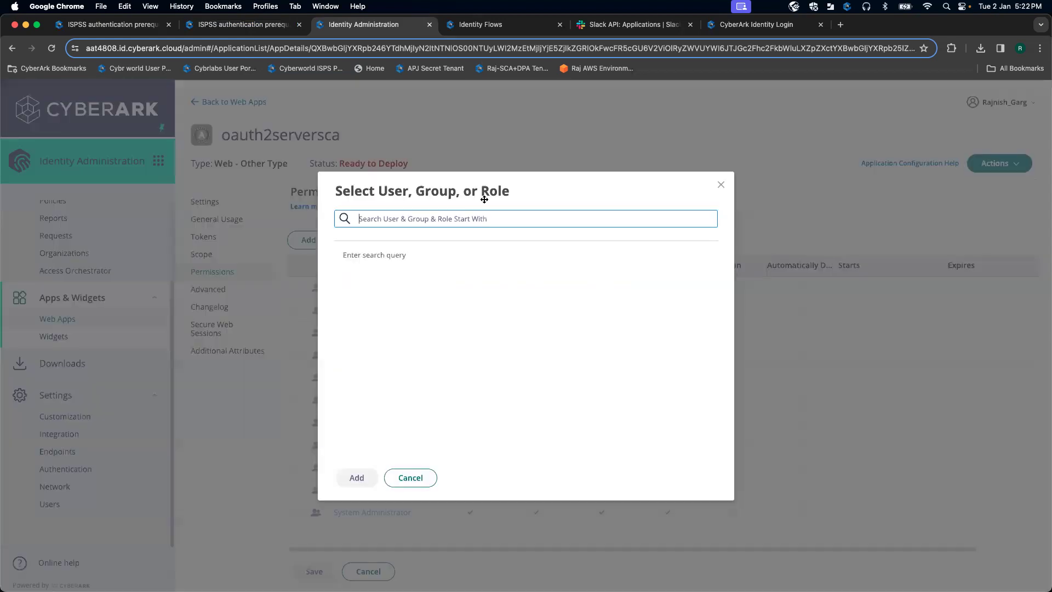
type("sca")
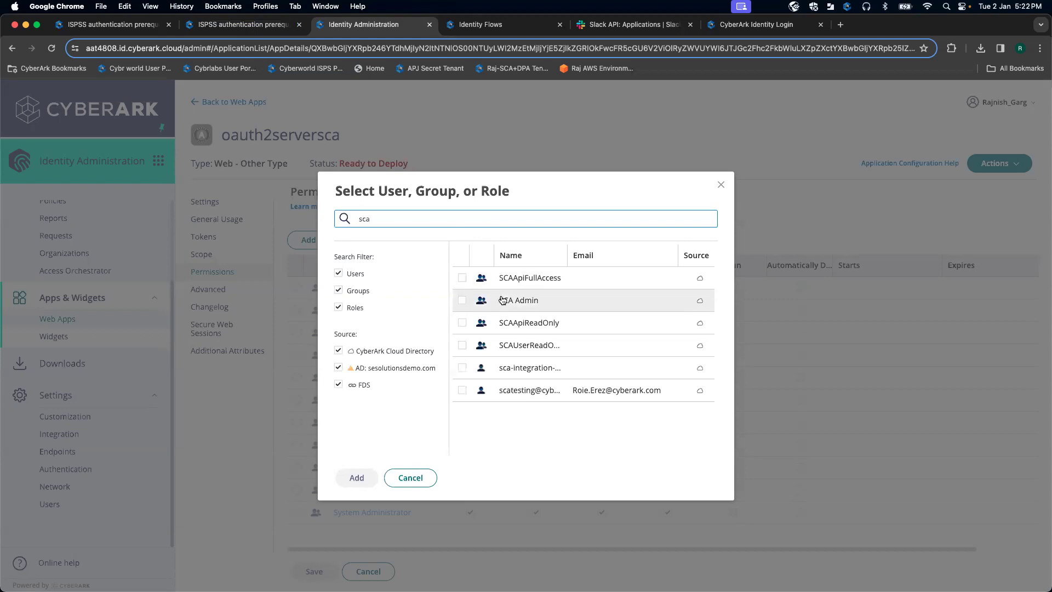
left_click(463, 279)
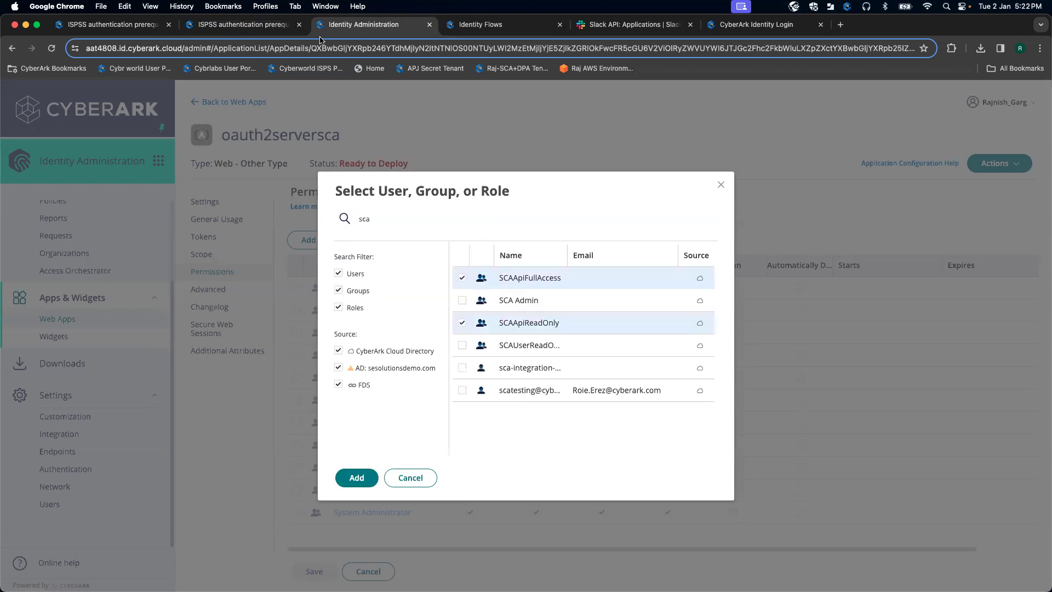
left_click(277, 26)
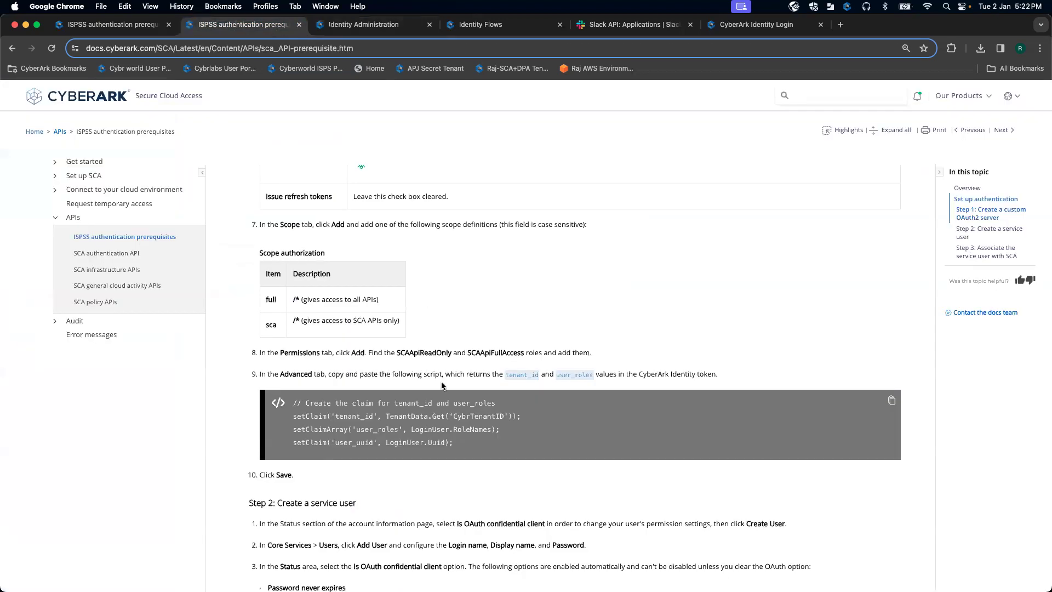
left_click(347, 25)
left_click(357, 477)
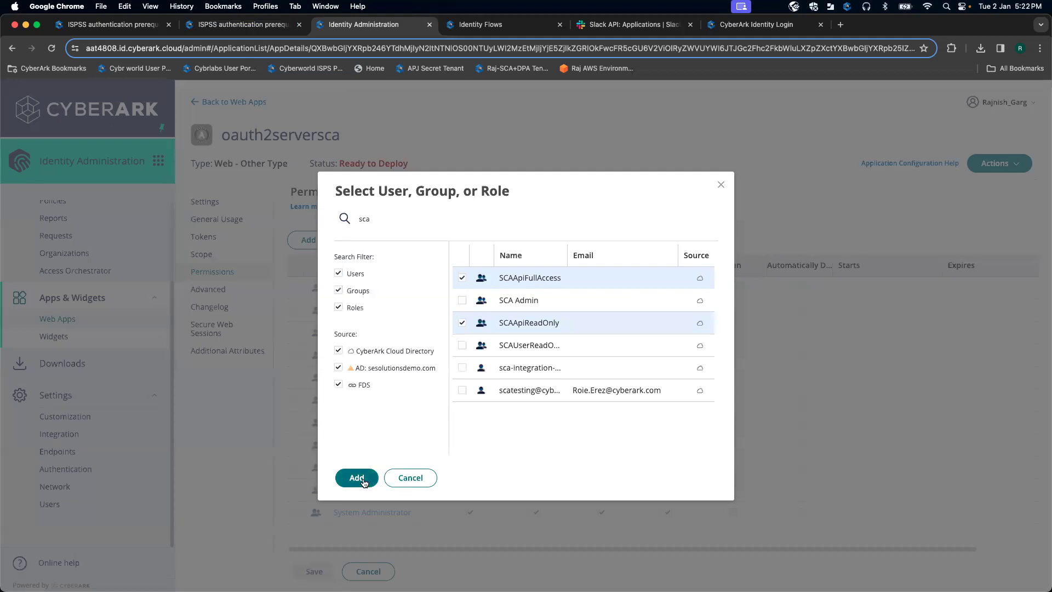
left_click(313, 571)
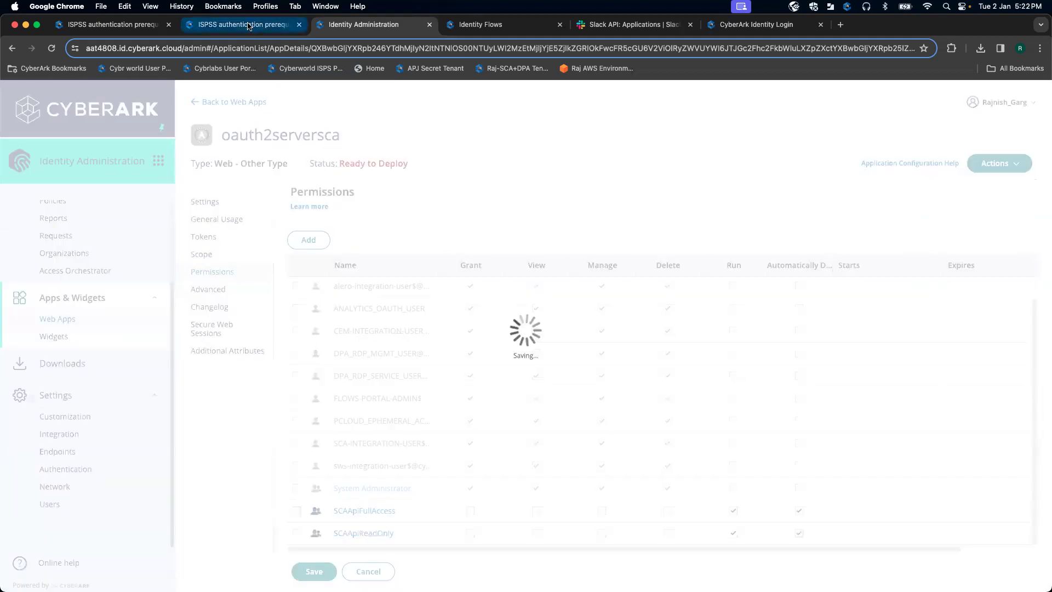
Step: Copy the claims script from the setup guide's code block
left_click(249, 25)
scroll(479, 329, "down", 3)
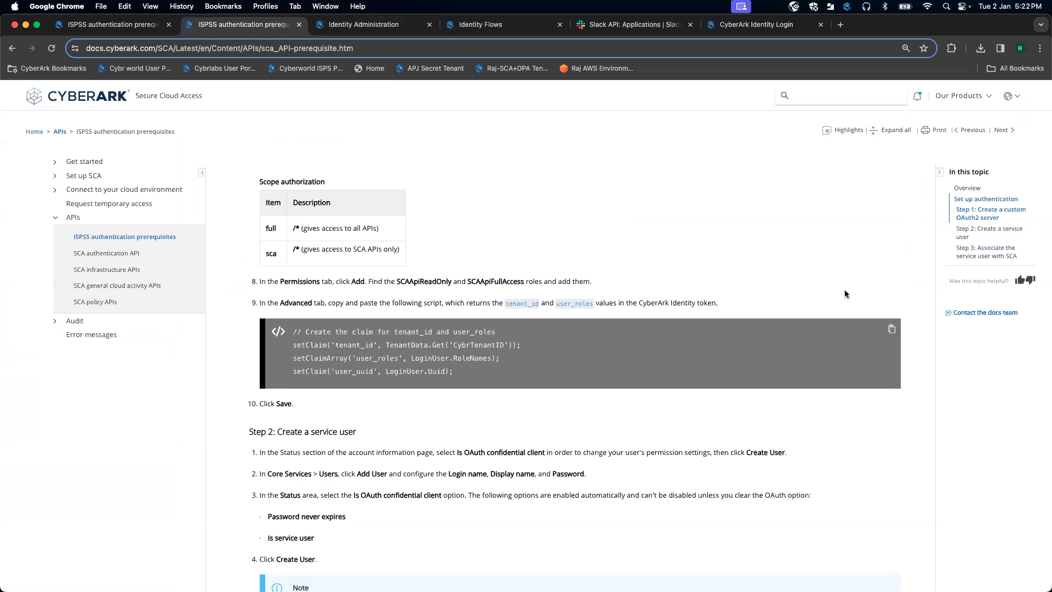
left_click(892, 329)
left_click(363, 25)
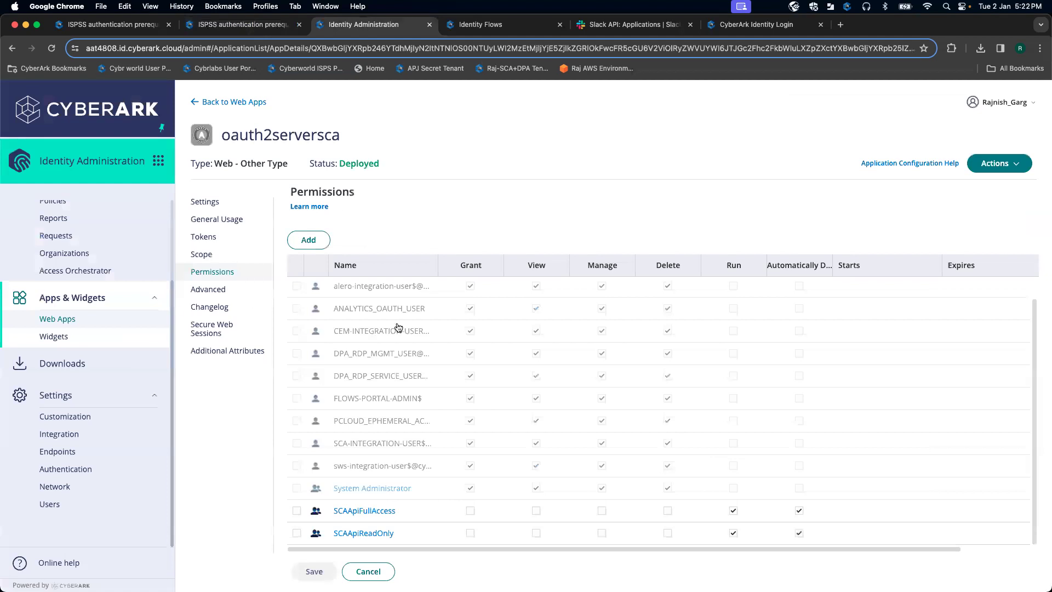
Step: Replace the default Advanced token script with the pasted four-line setClaim script and save
left_click(216, 288)
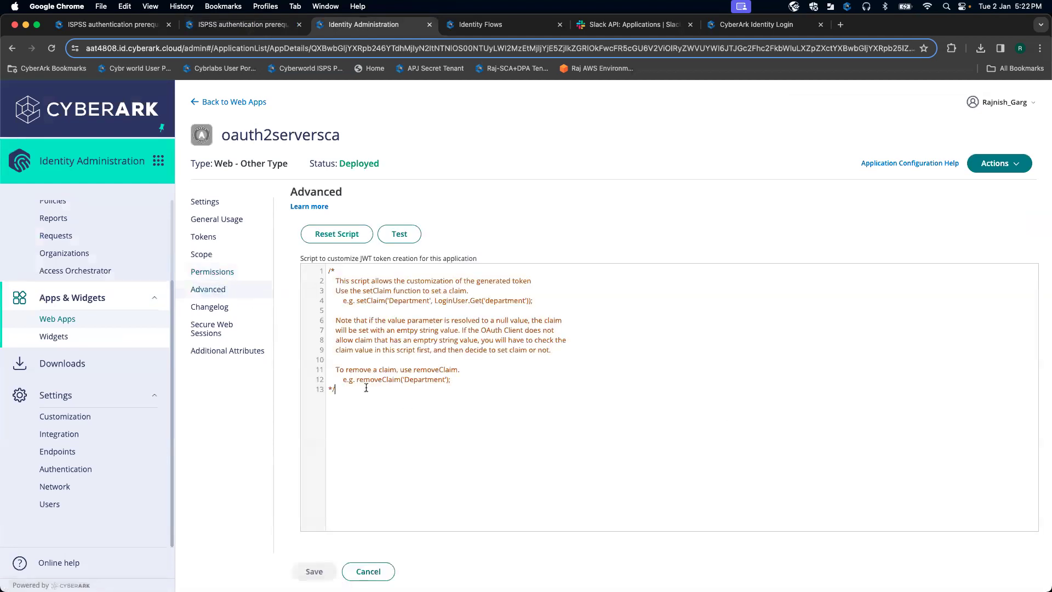
left_click_drag(366, 389, 342, 253)
key("BackSpace")
key("super+v")
left_click(320, 570)
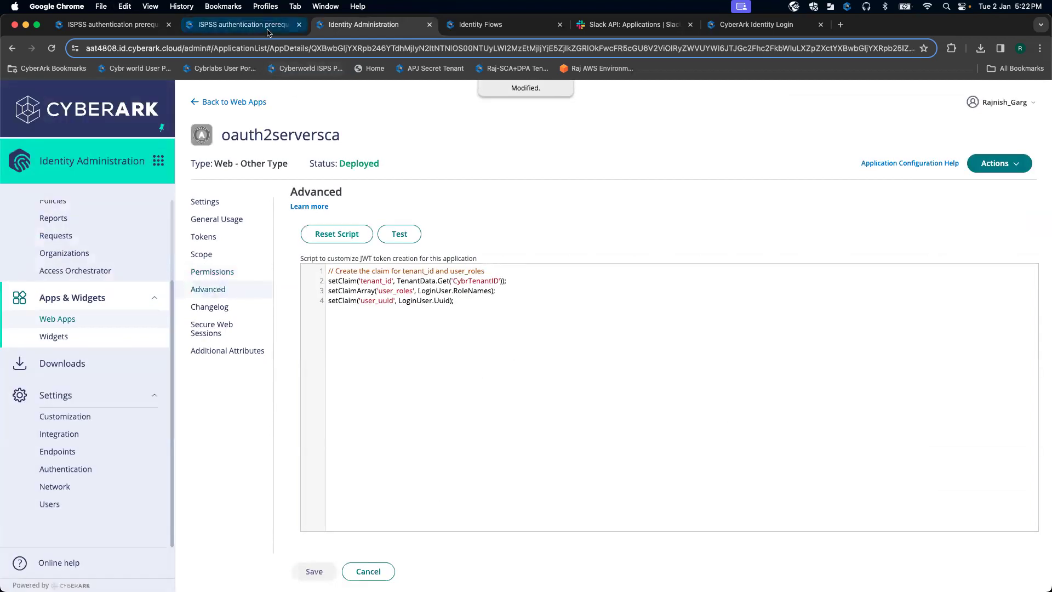
left_click(264, 25)
scroll(479, 281, "down", 5)
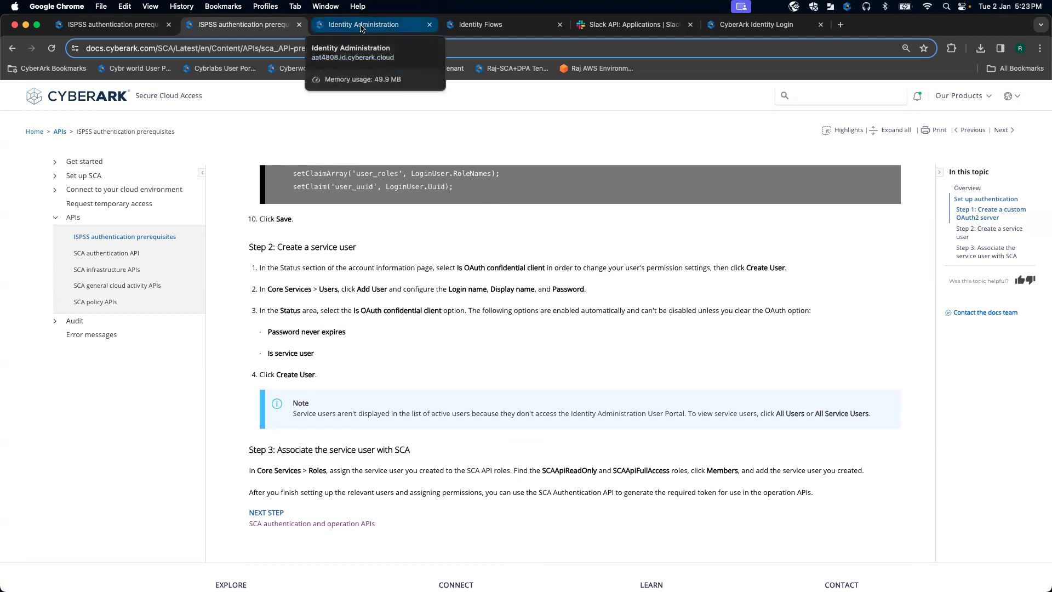
left_click(361, 27)
scroll(107, 277, "up", 3)
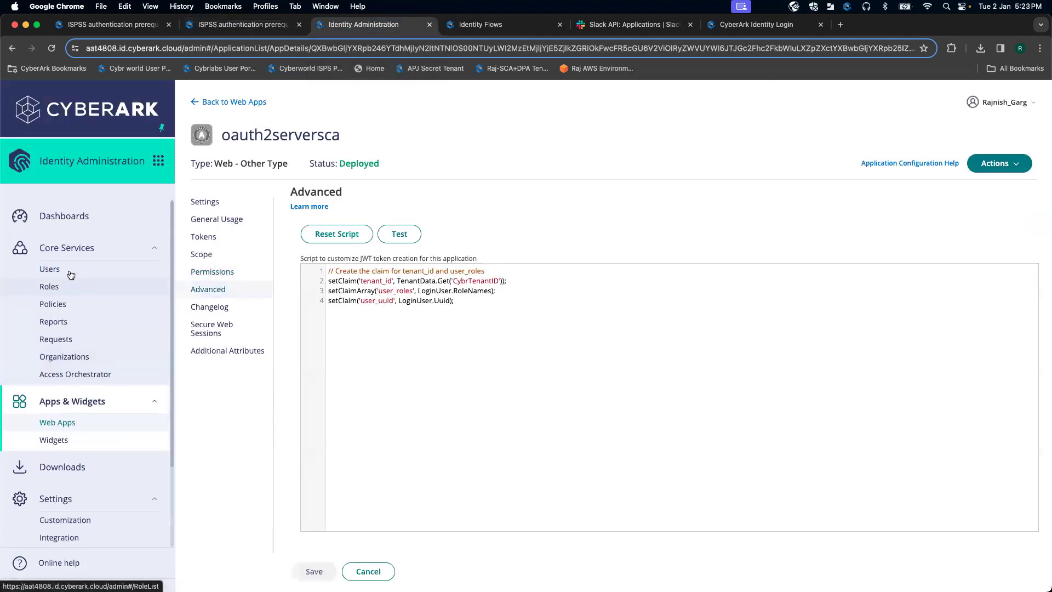
Step: Start a new user from All Service Users and enter its login and display names
left_click(70, 270)
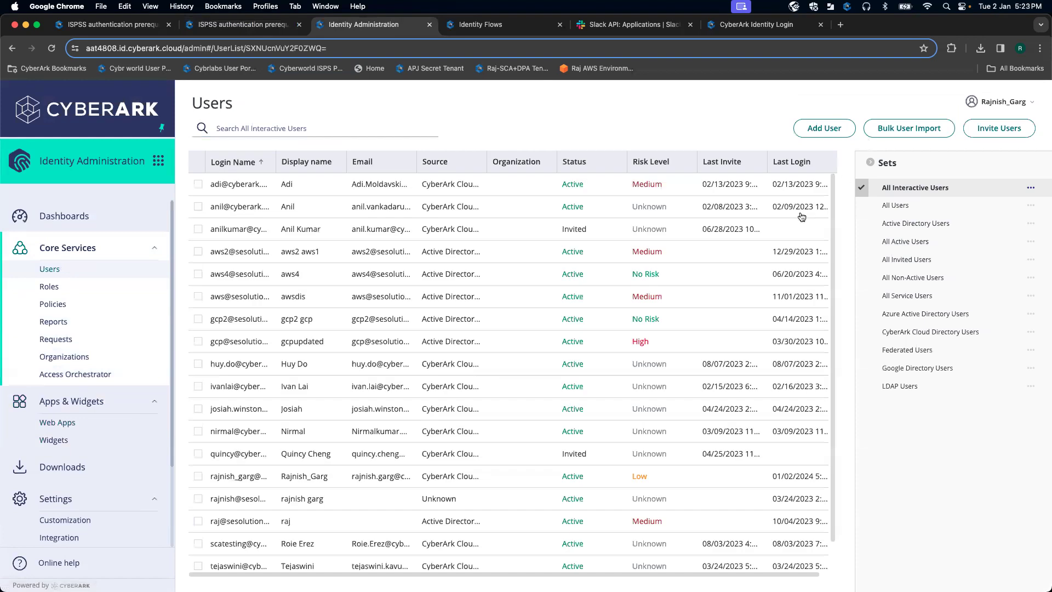
left_click(899, 294)
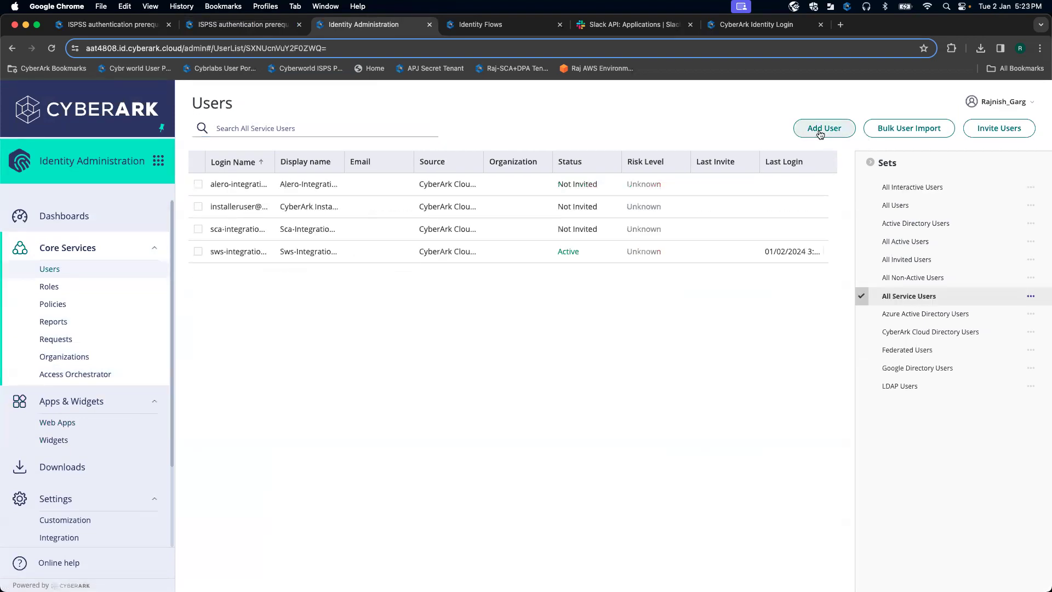
left_click(820, 133)
left_click(276, 237)
type("serviceuserscaslack")
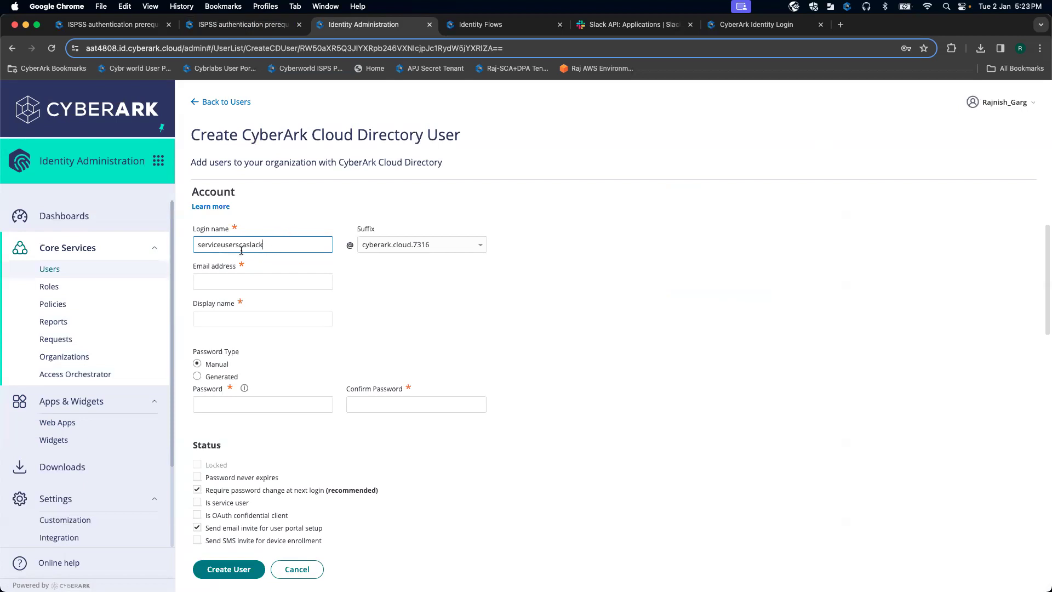
scroll(362, 294, "down", 2)
scroll(310, 295, "up", 2)
left_click(240, 312)
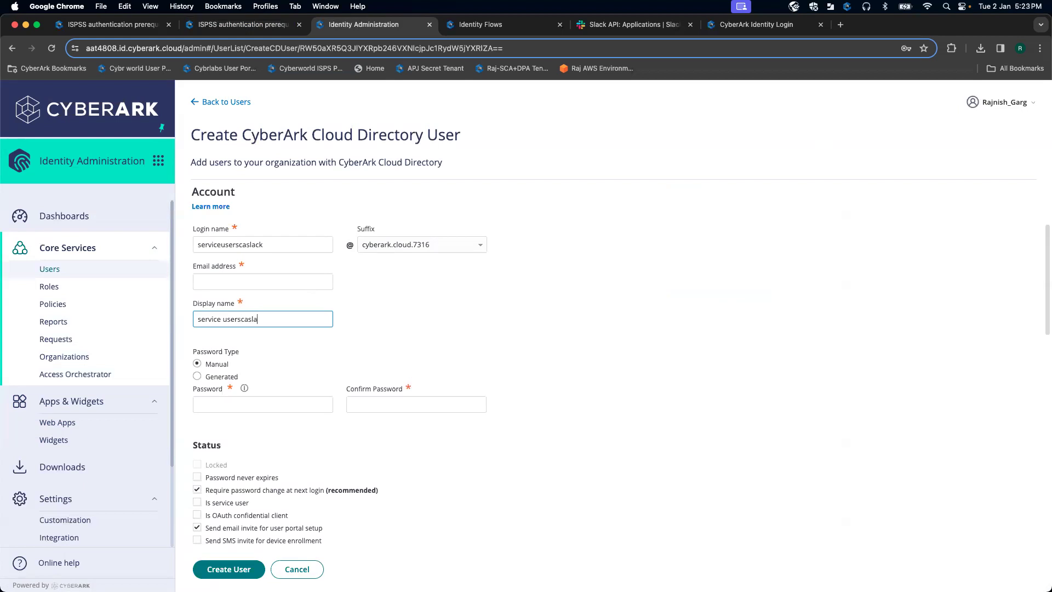
Step: Enter the new user's password and confirm it
left_click(230, 402)
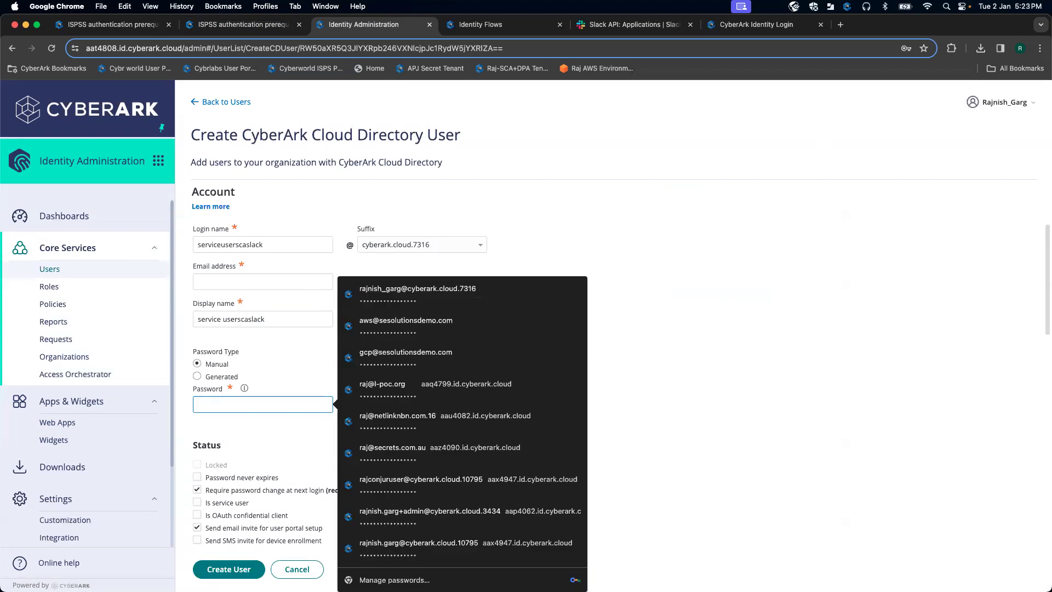
type("Ca")
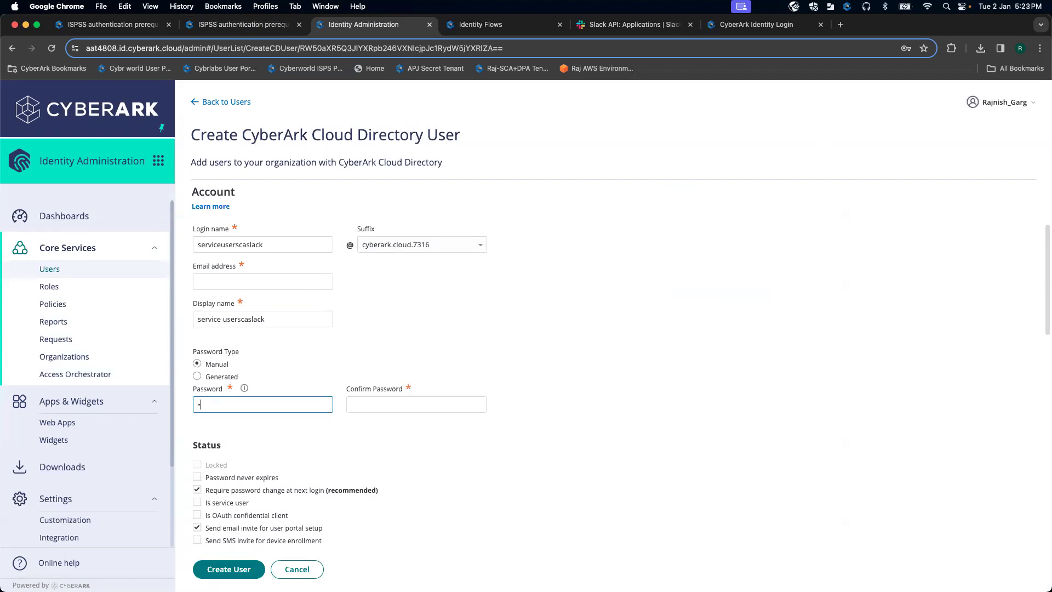
key("BackSpace")
type("C")
left_click(360, 401)
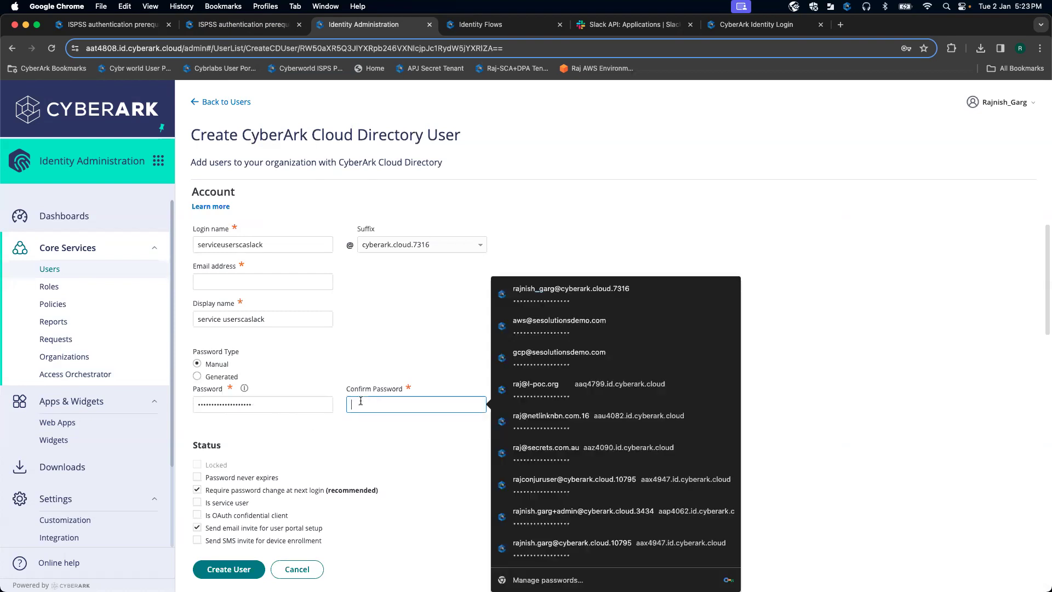
type("•")
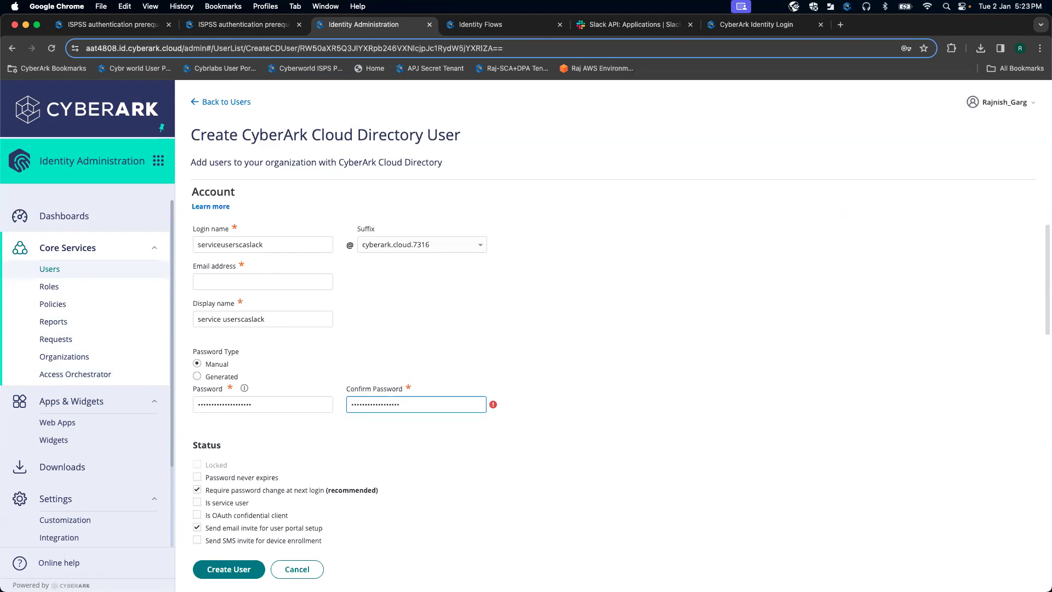
scroll(541, 380, "down", 4)
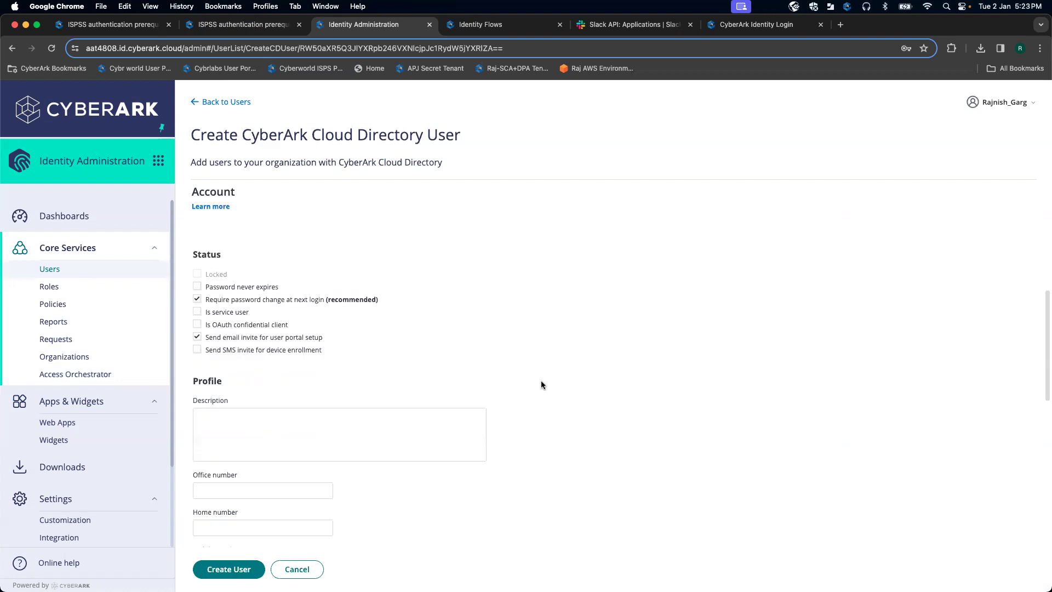
Step: Turn off password change and email invite; set password never expires and OAuth confidential client
left_click(199, 297)
left_click(197, 336)
left_click(197, 286)
left_click(198, 313)
left_click(197, 324)
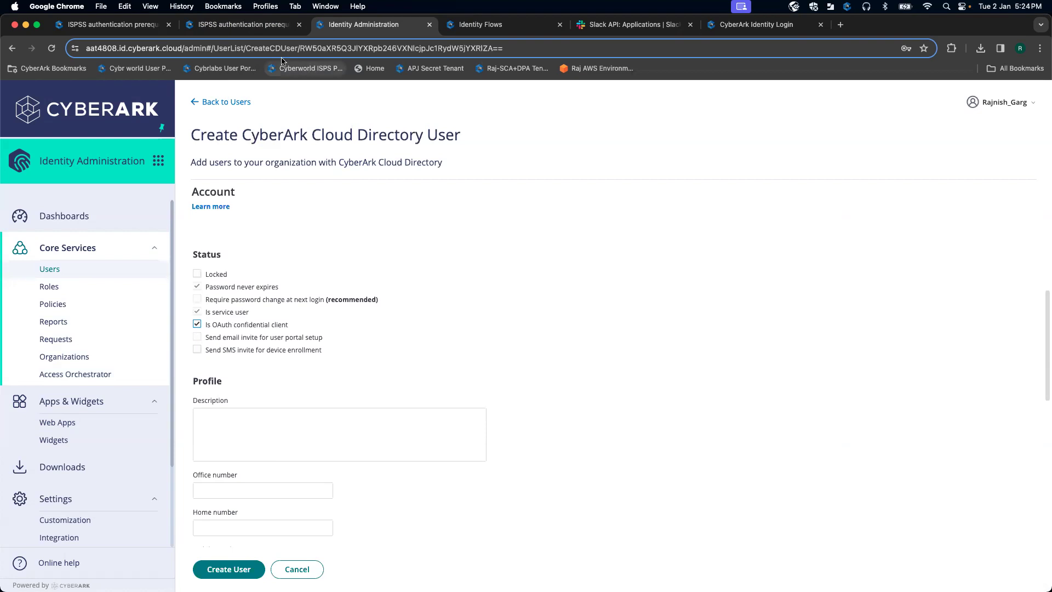
Step: Confirm the OAuth confidential client setting in the docs, then create the service user
left_click(246, 30)
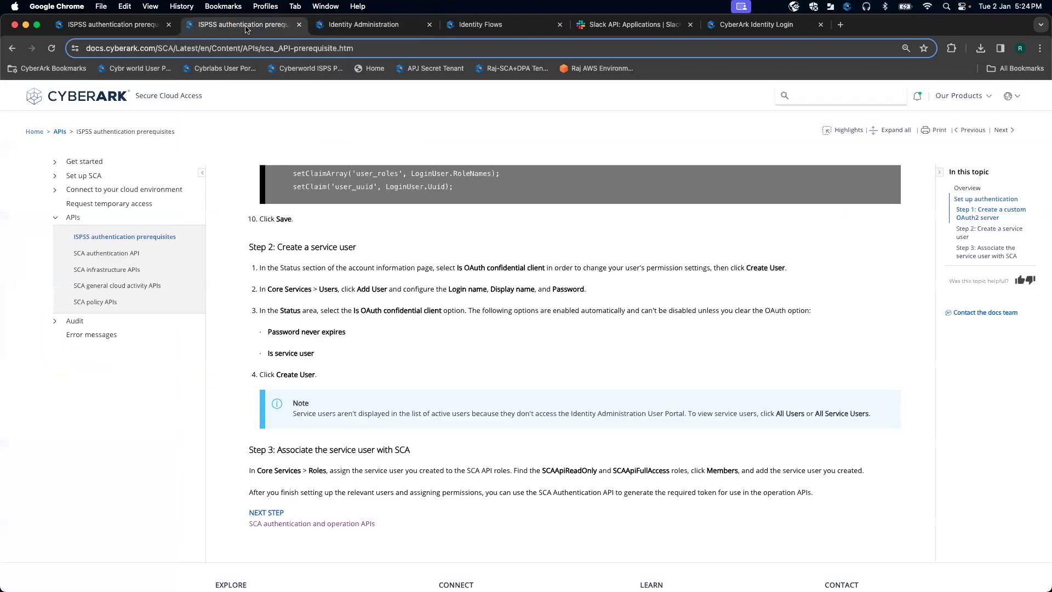
left_click_drag(354, 308, 417, 311)
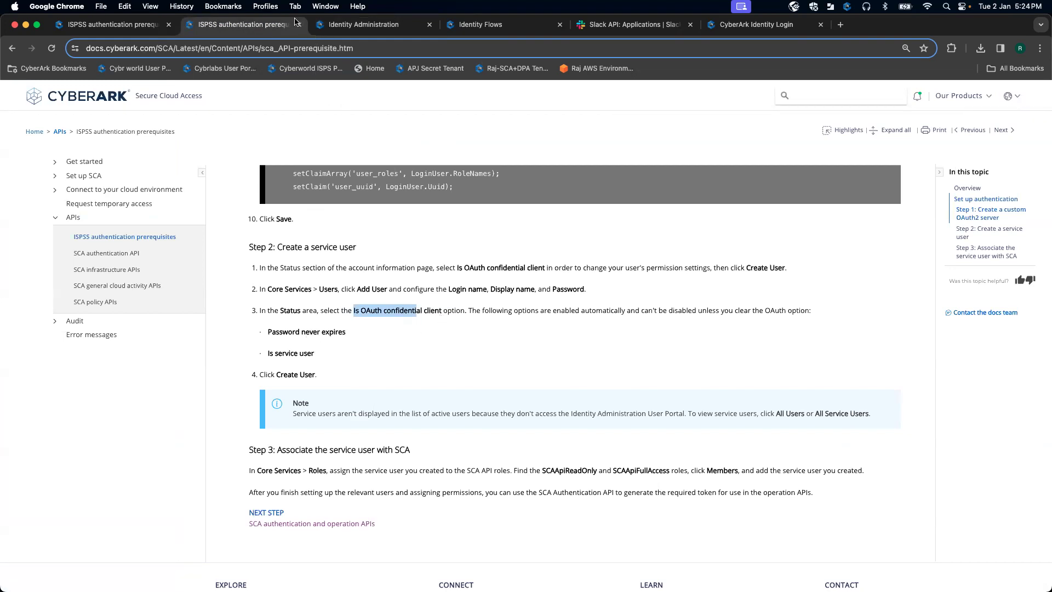
left_click(351, 26)
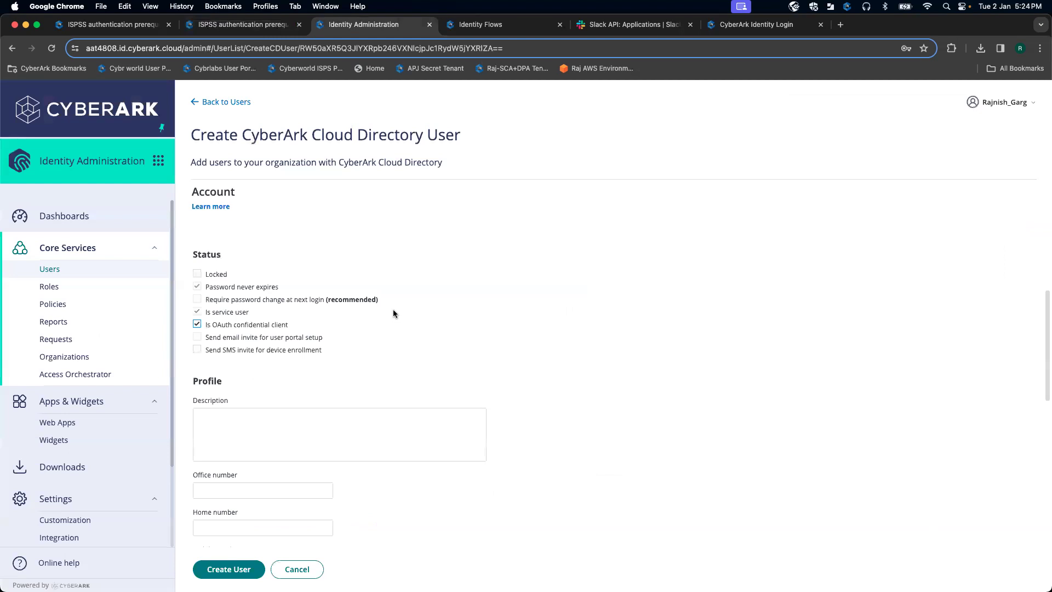
scroll(394, 310, "down", 6)
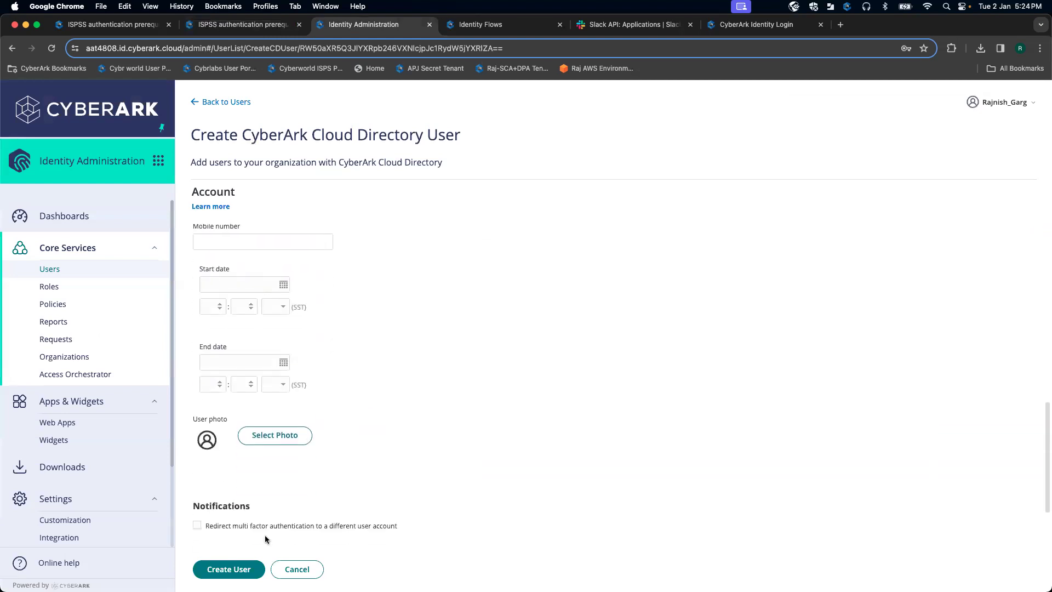
left_click(241, 570)
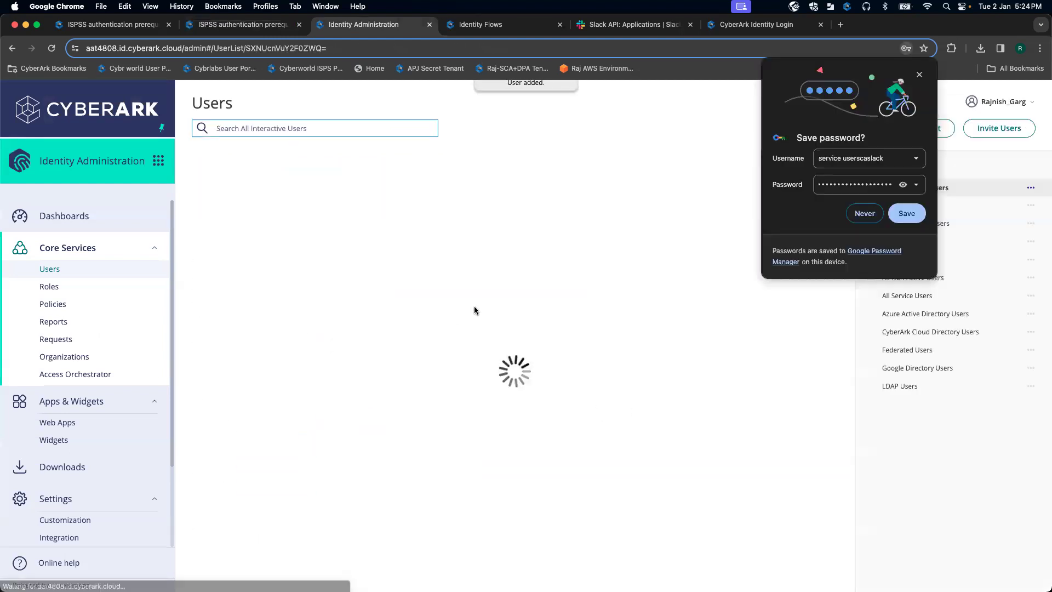
left_click(918, 76)
Step: Open the Roles list, check the setup docs, and filter roles by 'SCA'
left_click(113, 287)
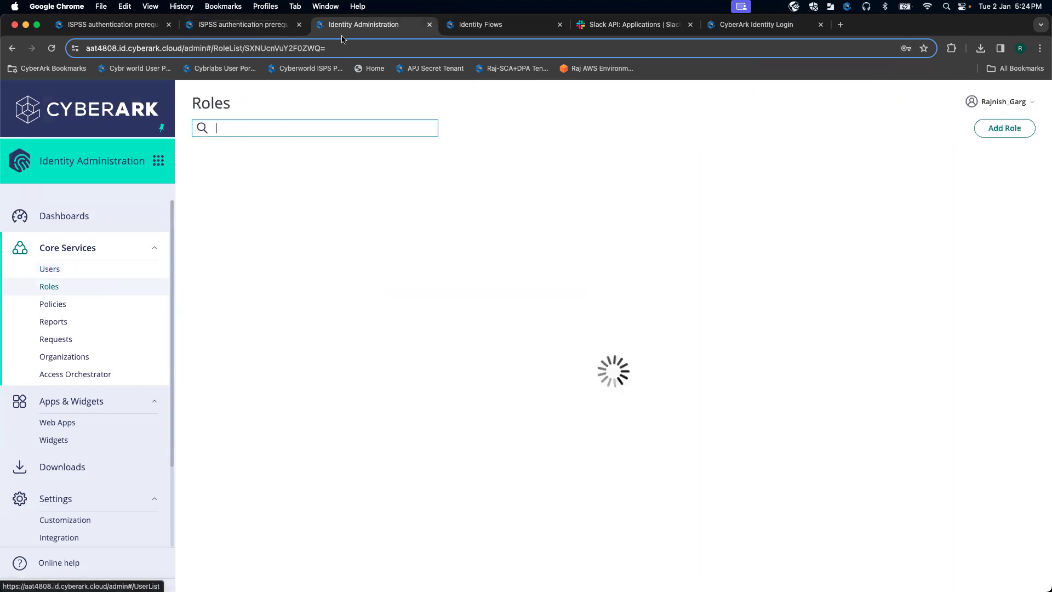
key("ctrl+shift+Tab")
scroll(370, 327, "down", 3)
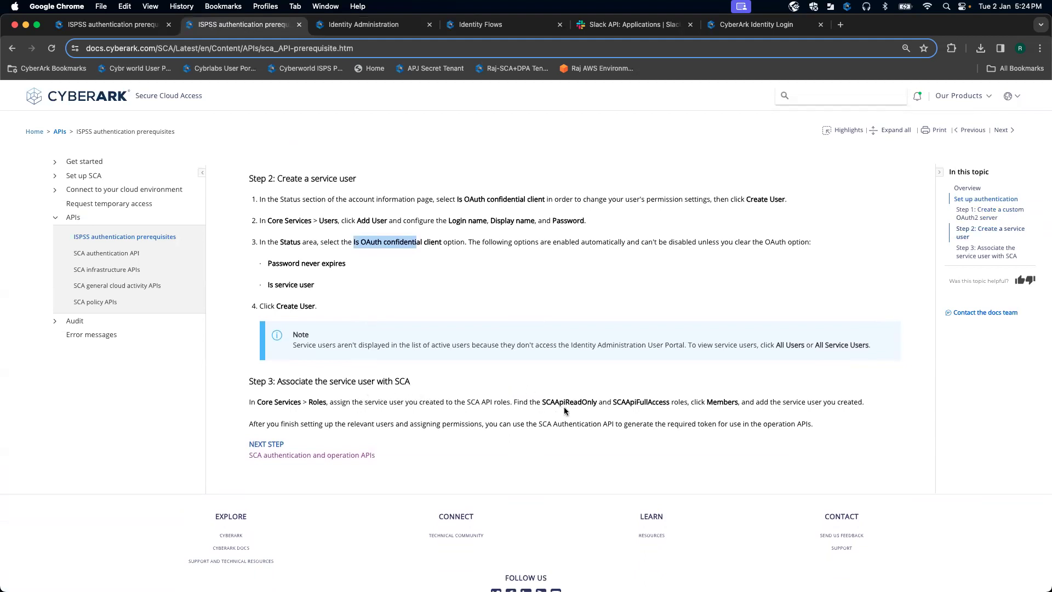
left_click(374, 27)
type("SCAAPI")
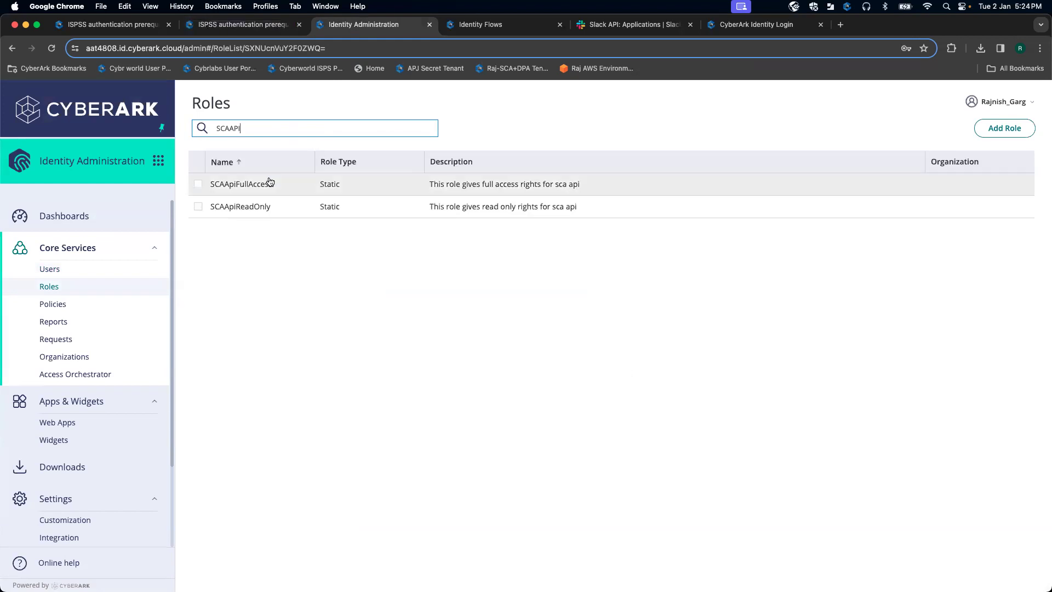
Step: Add the Slack service user as a member of the SCAApiFullAccess role and save
left_click(270, 181)
left_click(219, 219)
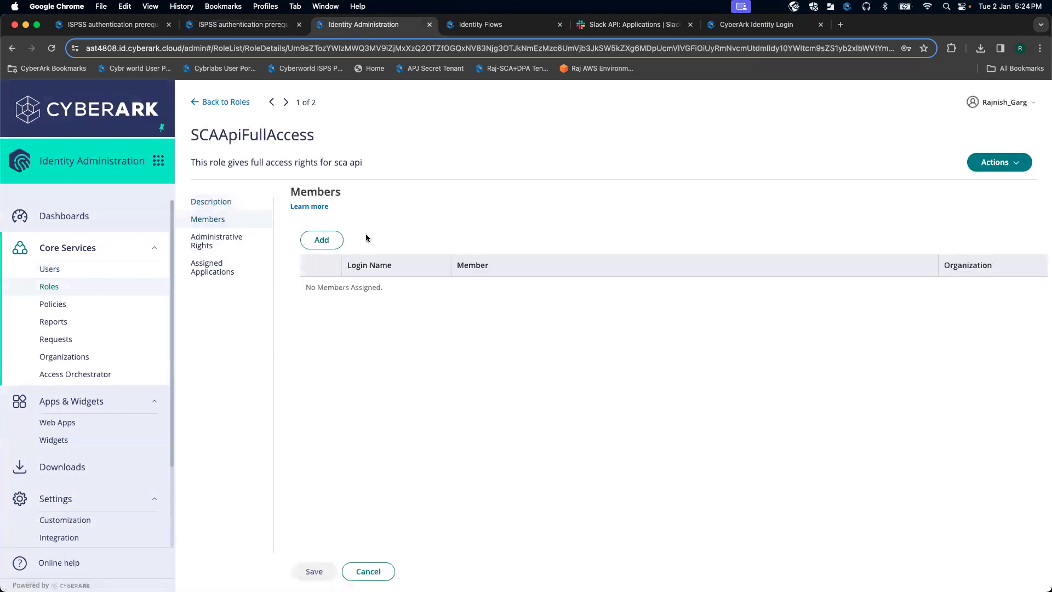
left_click(320, 240)
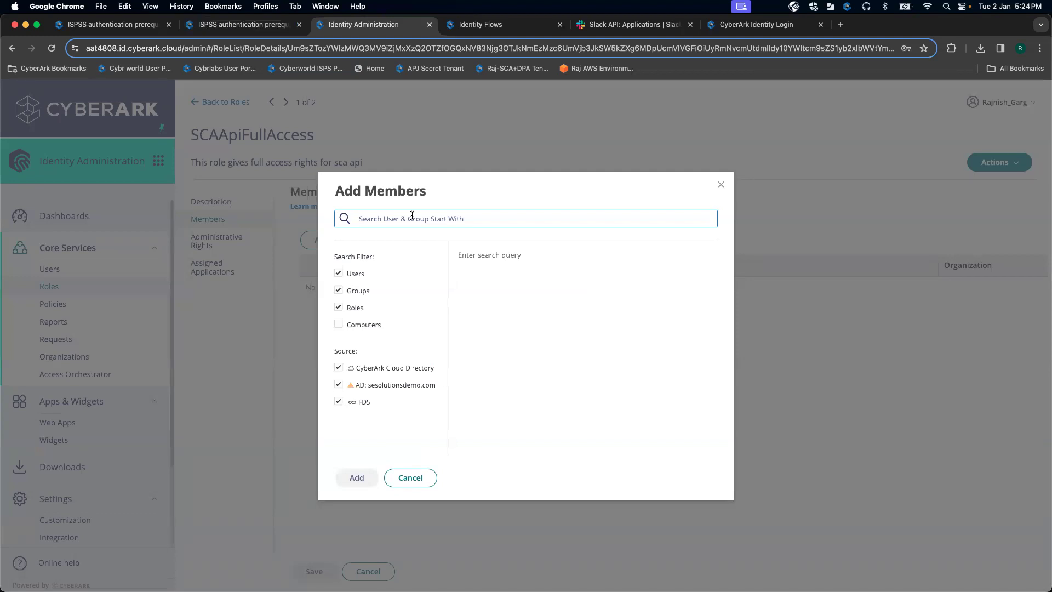
type("service")
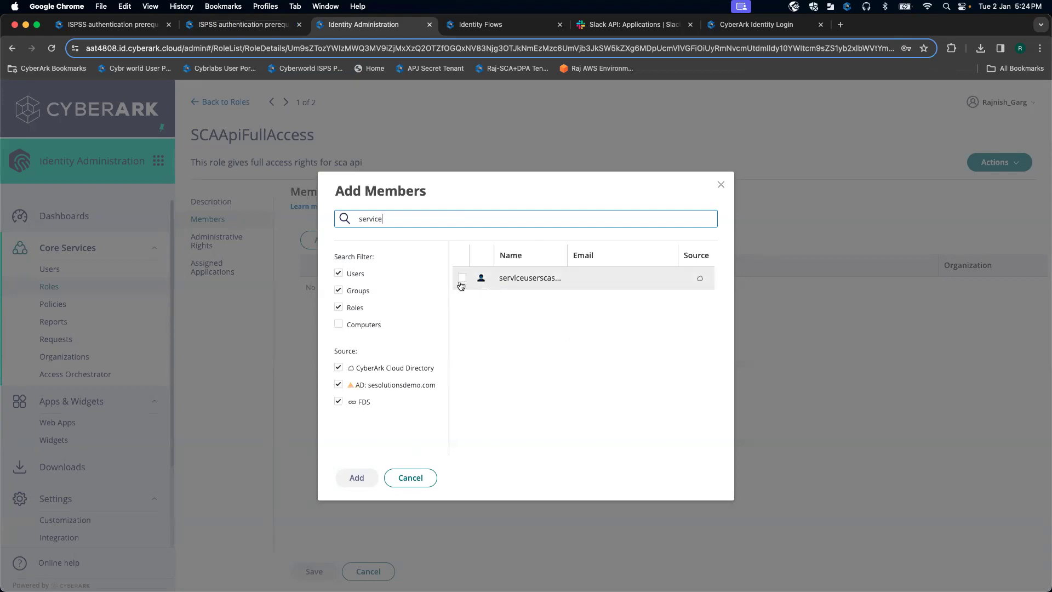
left_click(462, 279)
left_click_drag(566, 261, 615, 258)
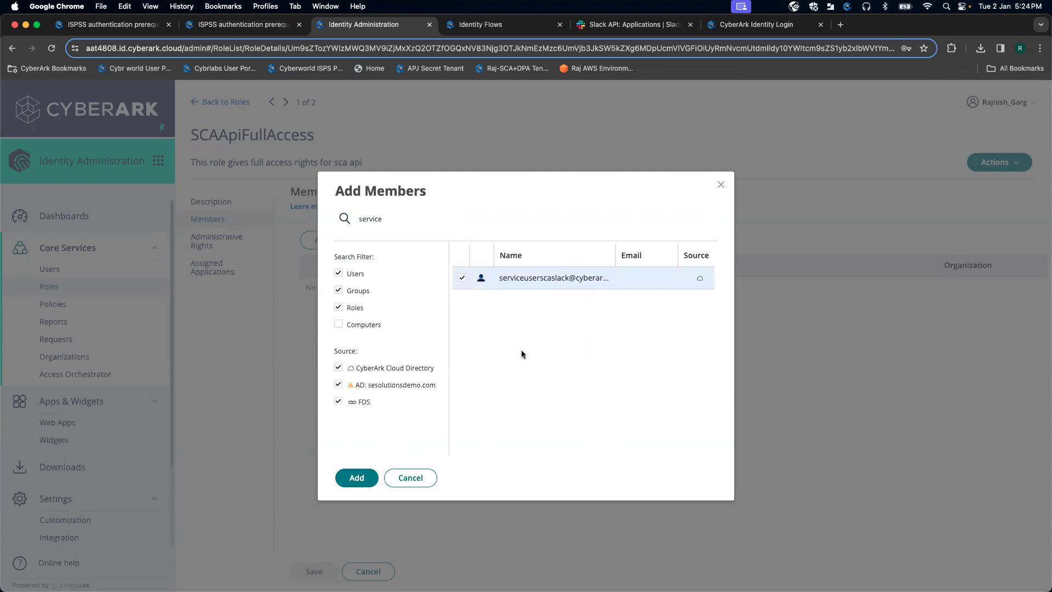
left_click(358, 474)
left_click(315, 570)
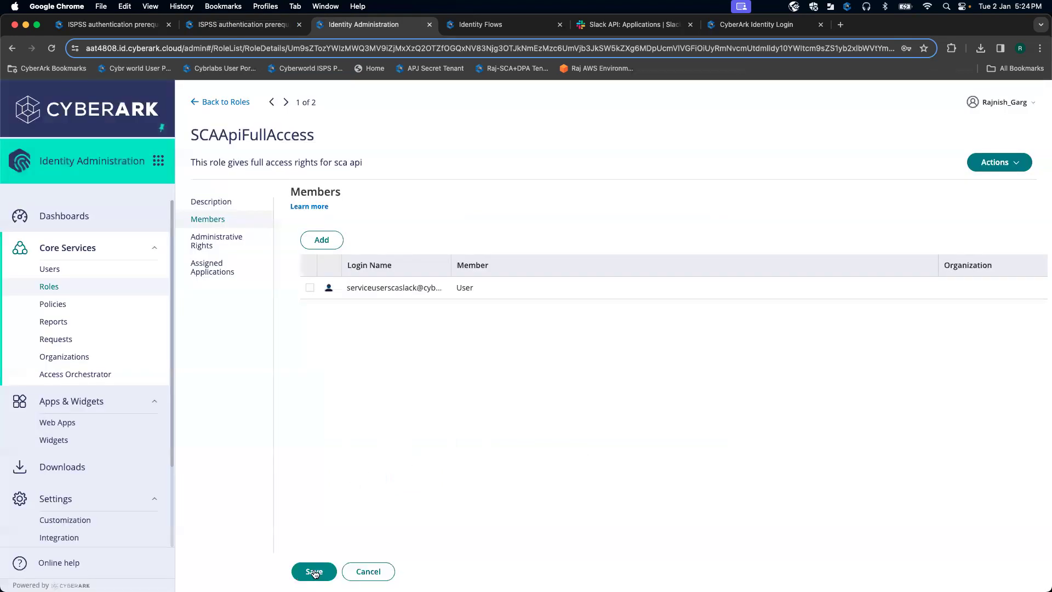
Step: Add 'serviceuser' to the SCAApiReadOnly role members, save, and return to the prerequisites docs
left_click(213, 103)
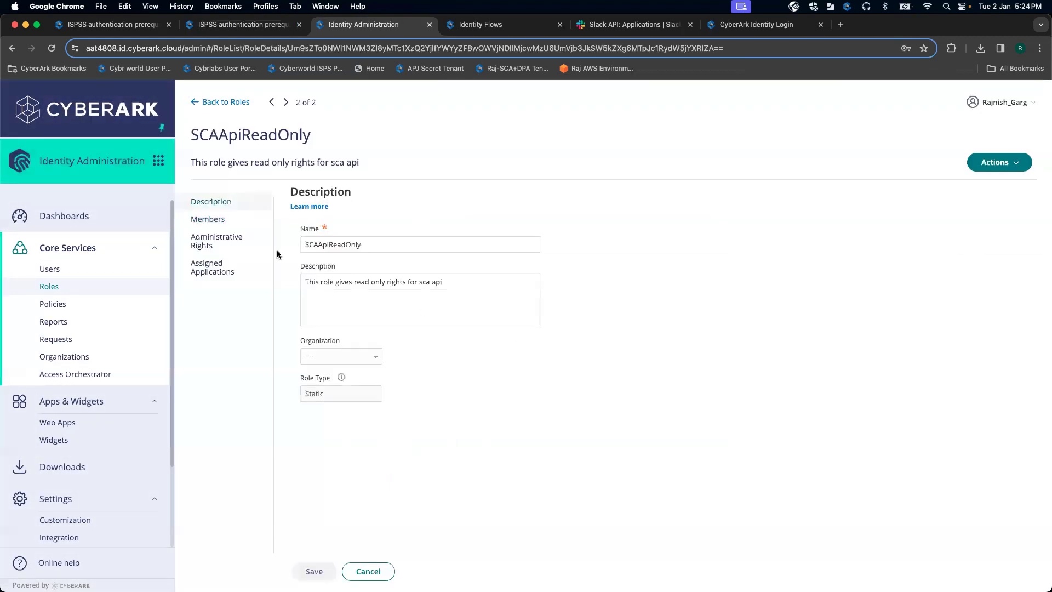
left_click(228, 219)
left_click(318, 239)
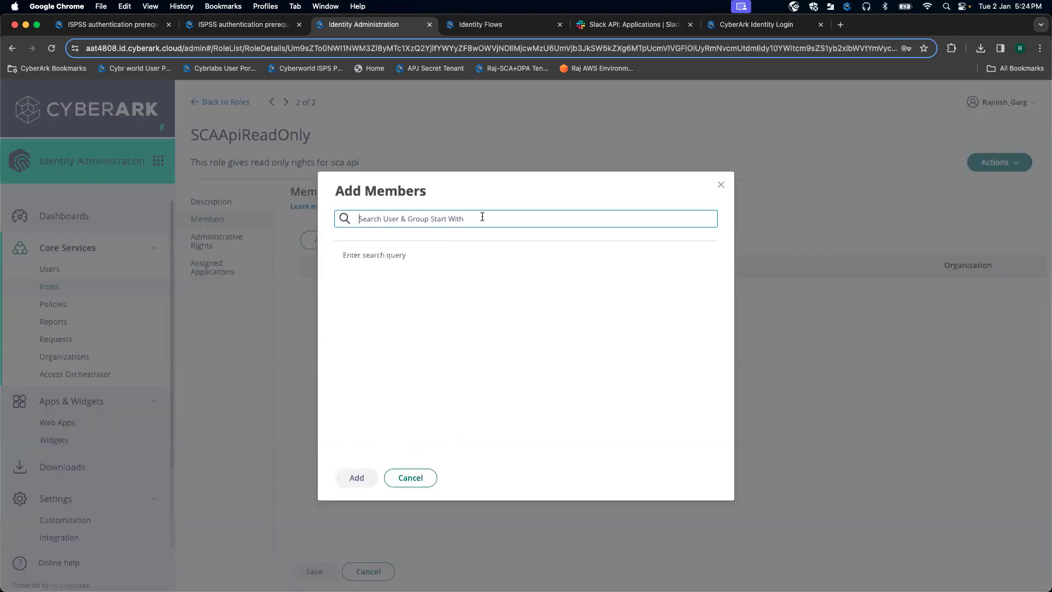
type("service")
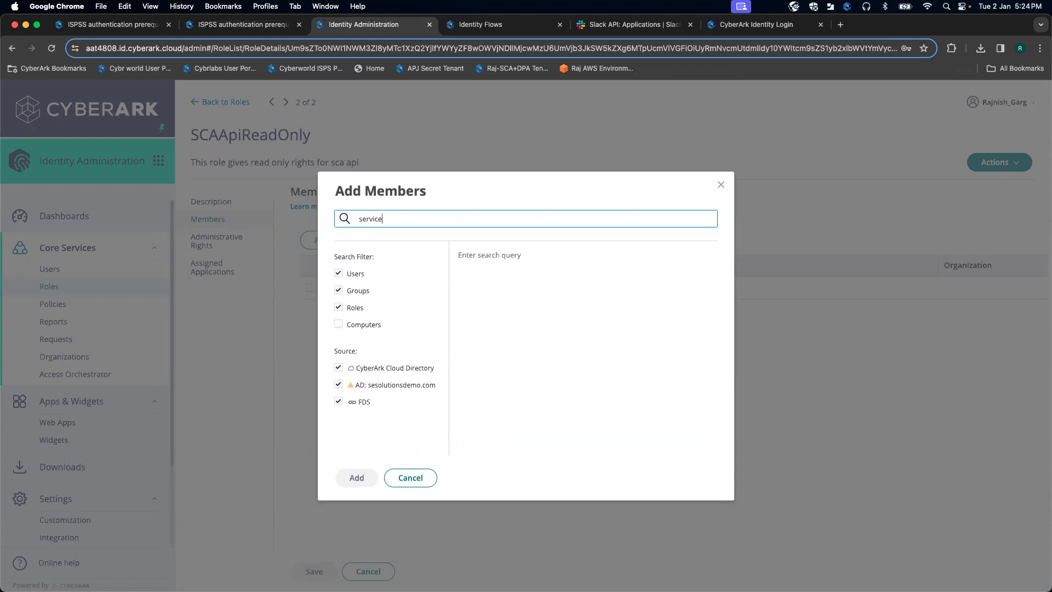
type("user")
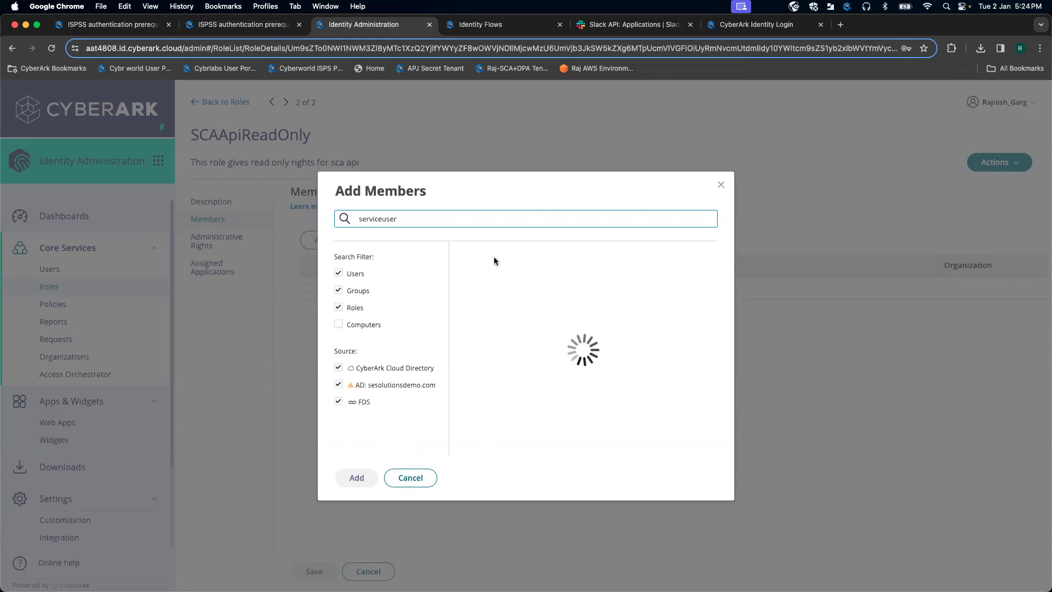
left_click(462, 285)
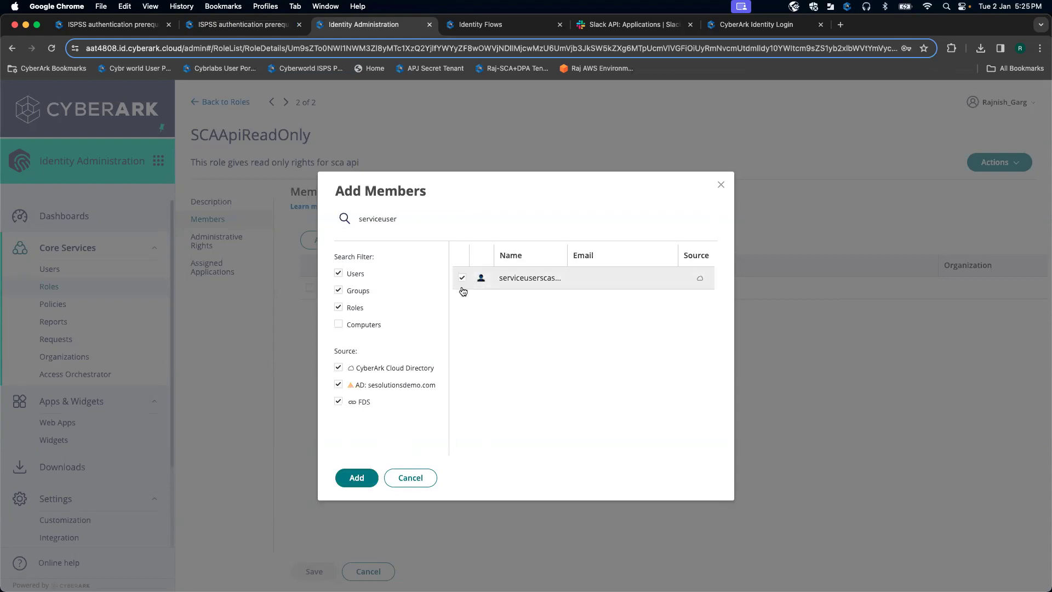
left_click(362, 480)
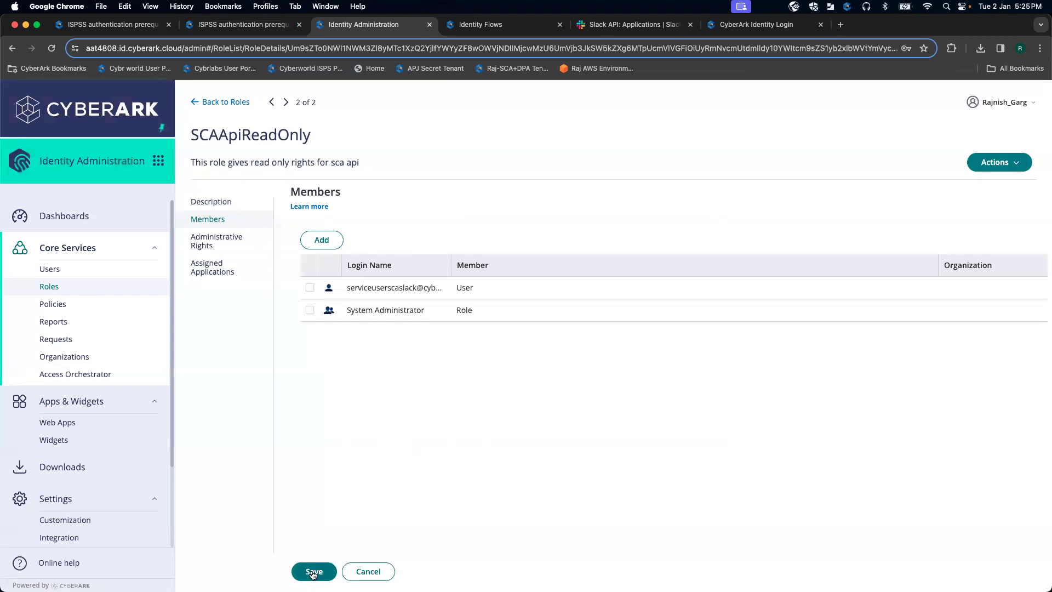
left_click(309, 570)
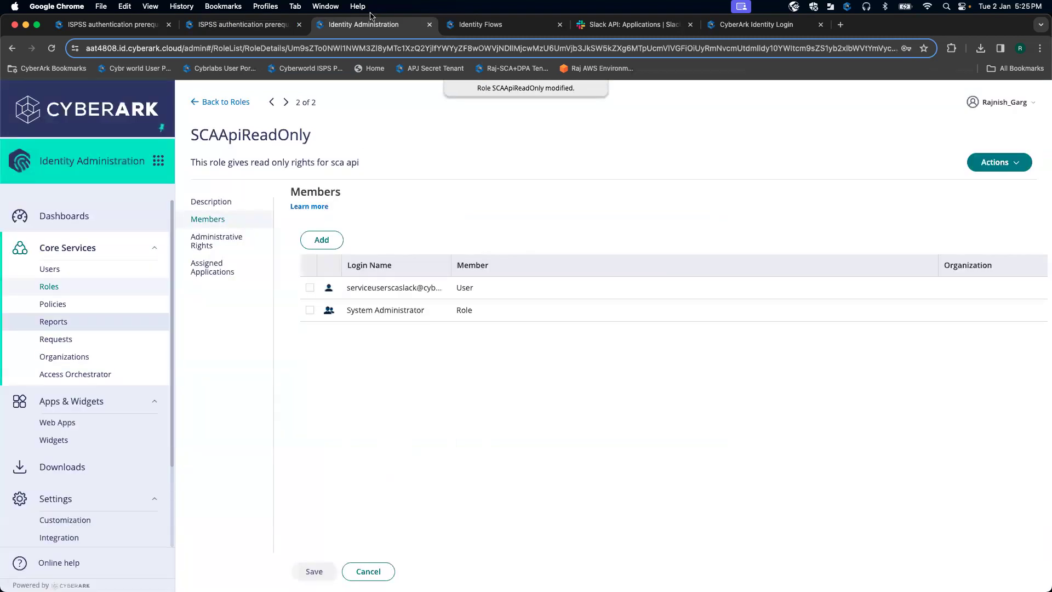
left_click(265, 31)
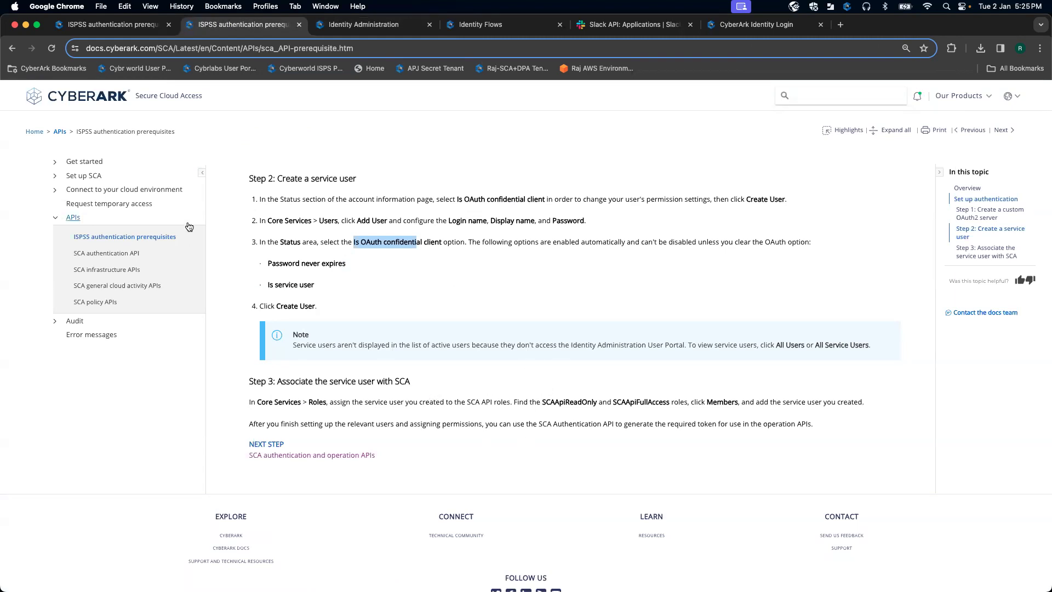
Step: Go back to Set up on-demand access and read Configure the allowed identities, then return to SCAApiReadOnly
left_click(11, 51)
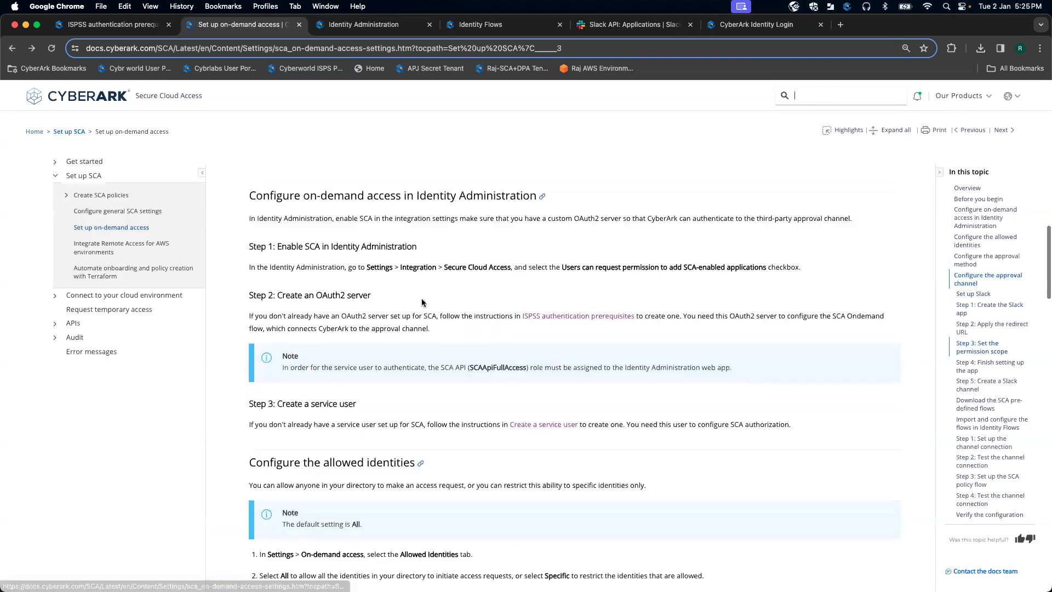
scroll(422, 302, "down", 3)
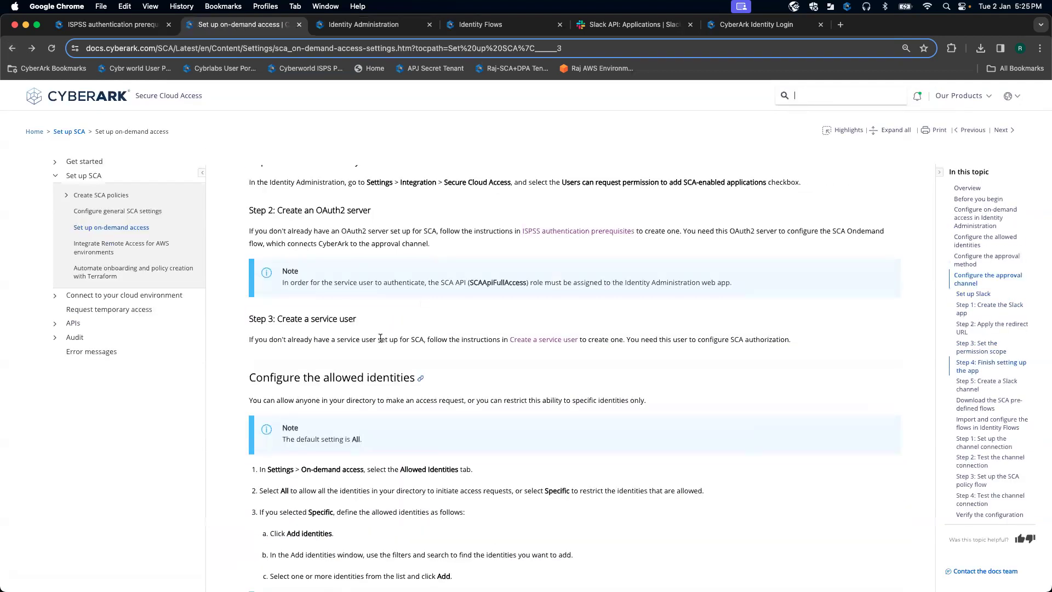
scroll(380, 338, "down", 2)
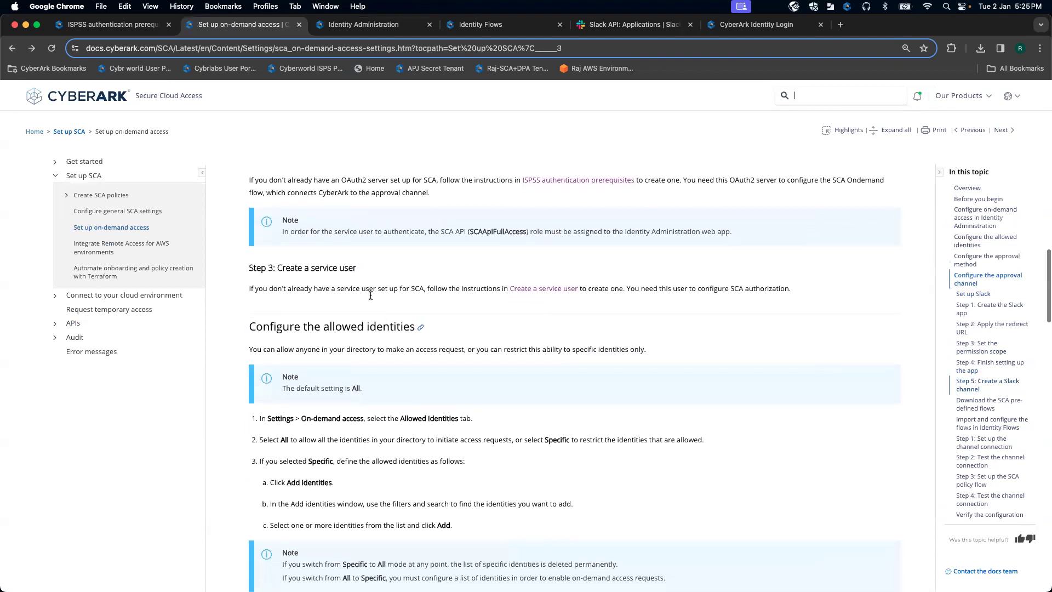
scroll(295, 260, "down", 3)
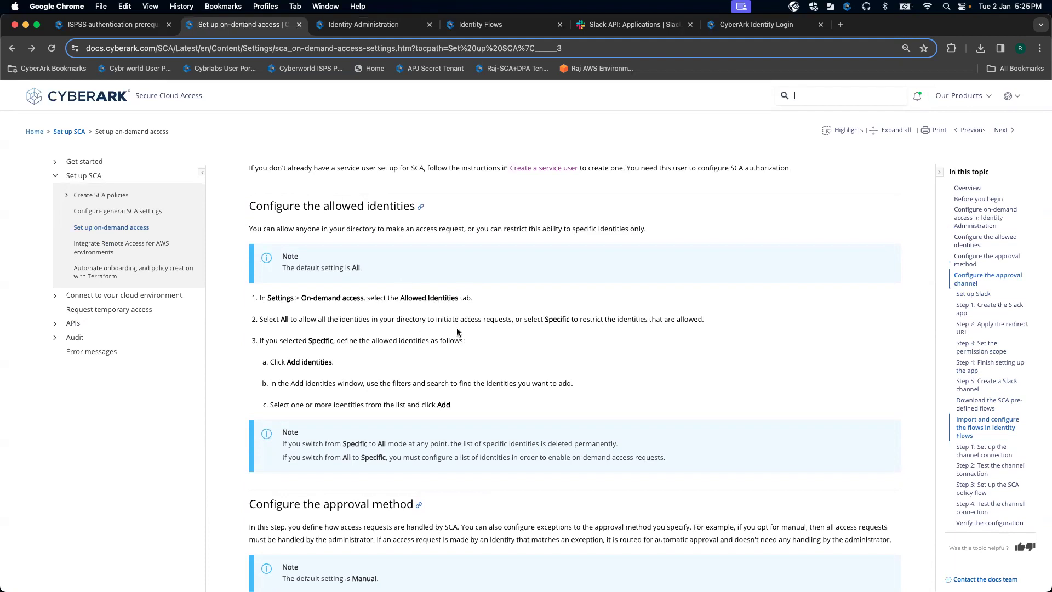
scroll(462, 322, "down", 2)
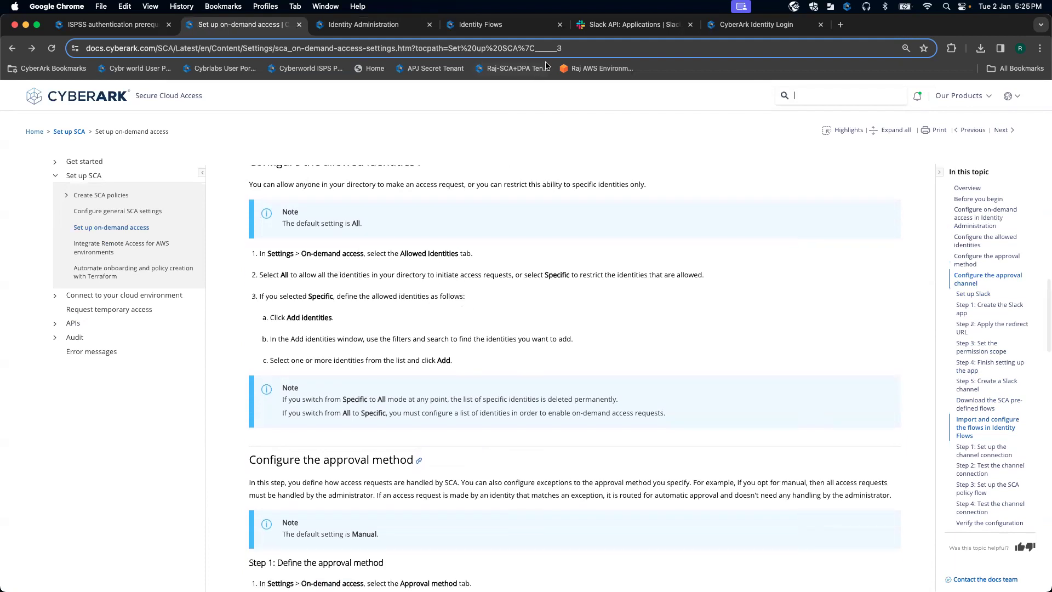
left_click(363, 24)
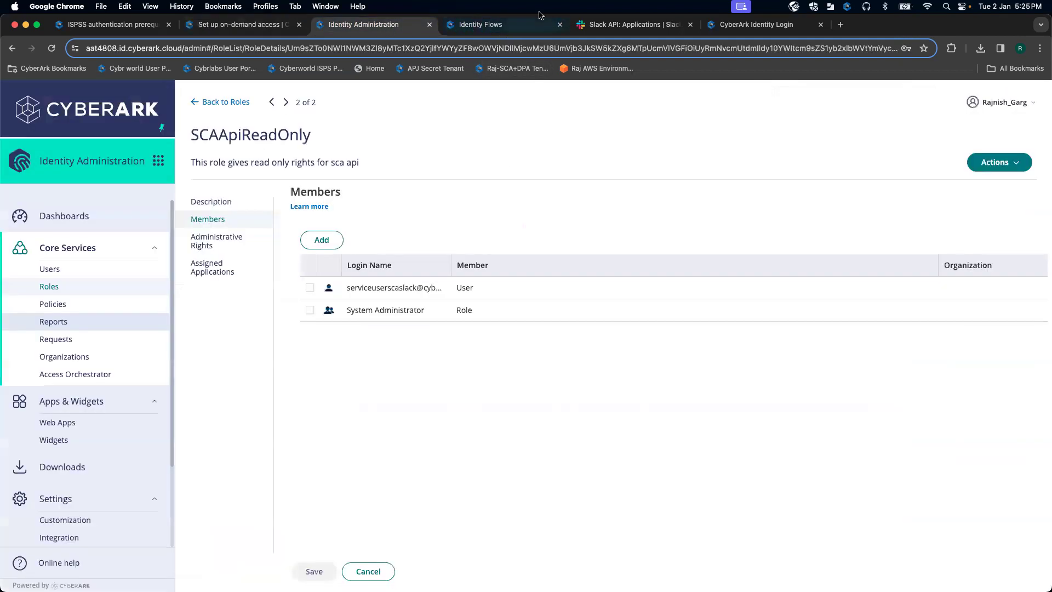
left_click(509, 24)
Step: Launch Secure Cloud Access from the app switcher and go to Setup > On-demand access
left_click(383, 26)
left_click(158, 160)
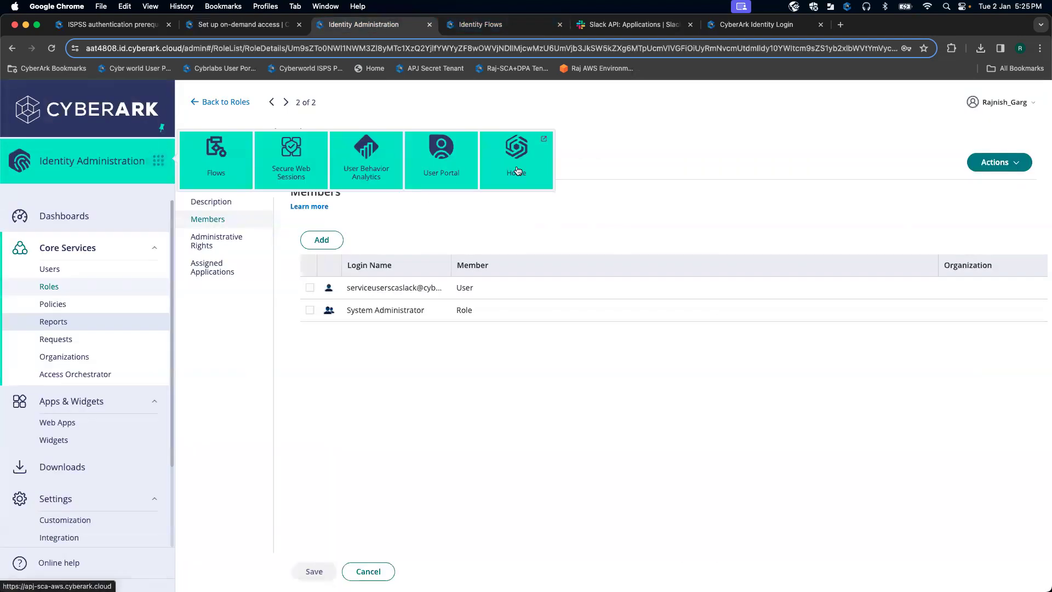
left_click(516, 159)
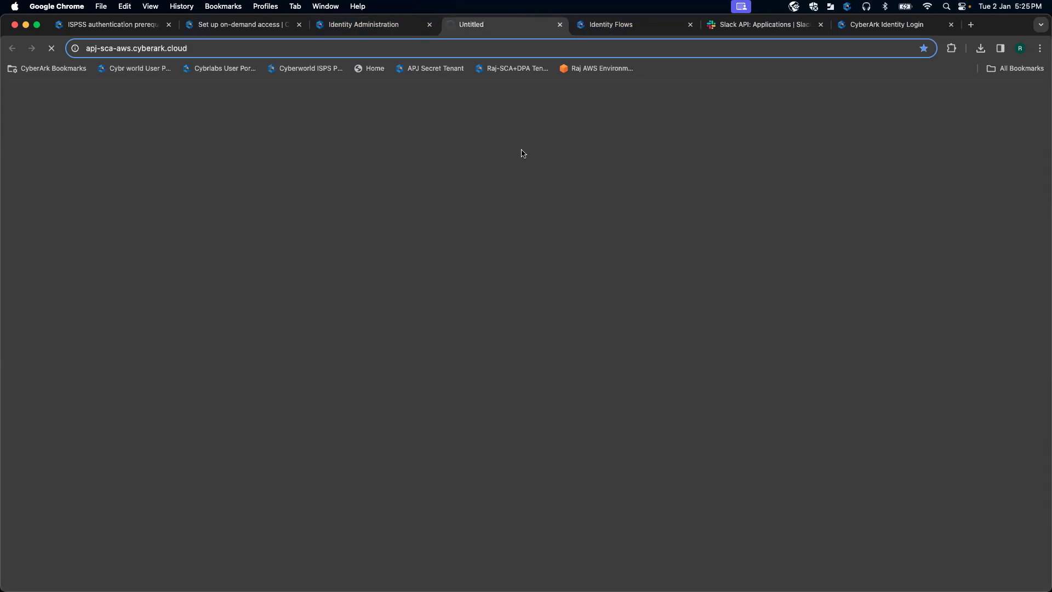
left_click(951, 24)
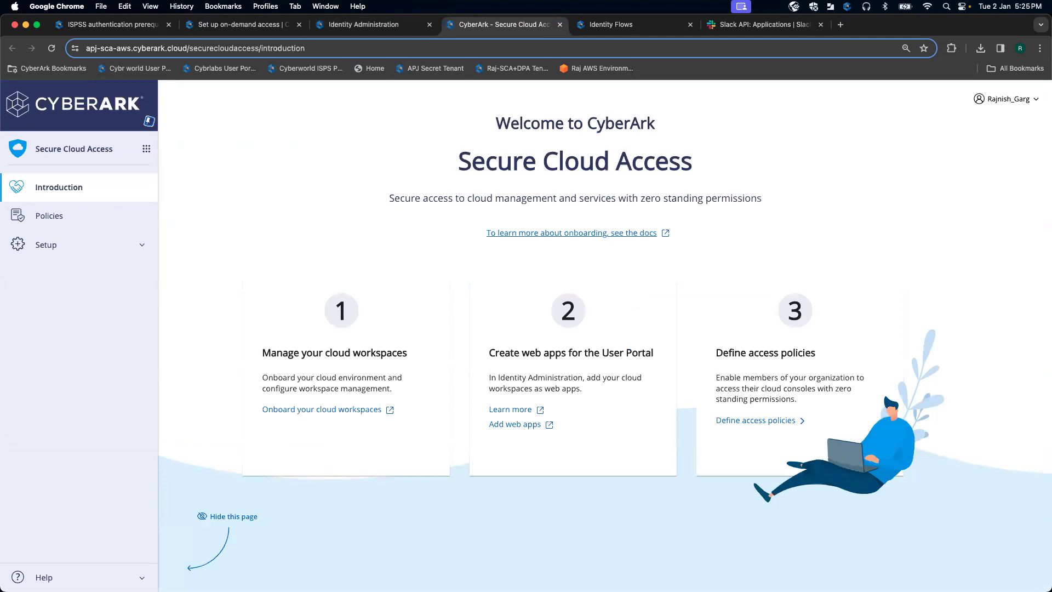
left_click(142, 245)
left_click(105, 268)
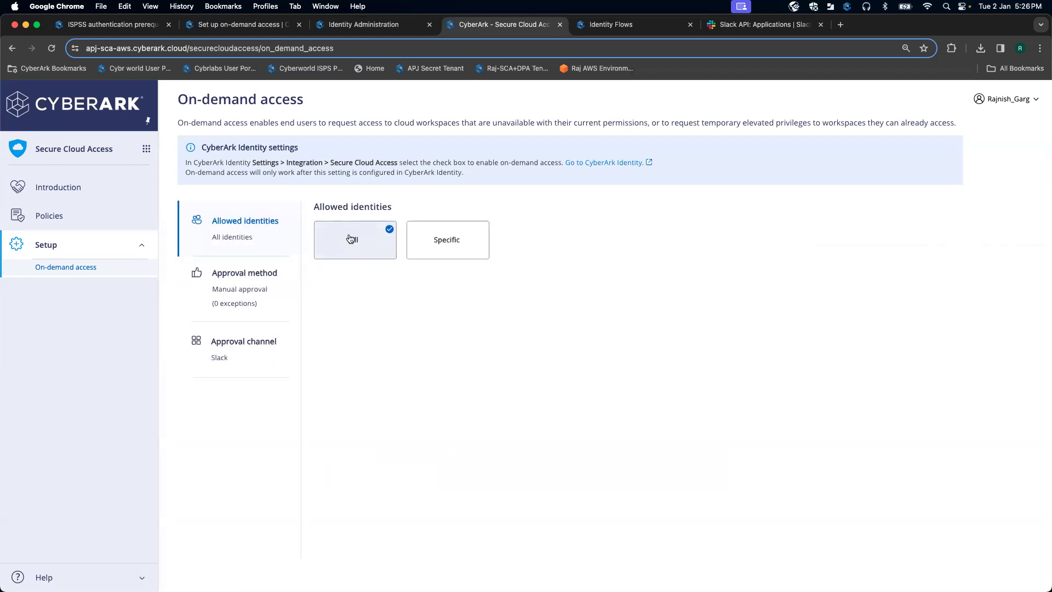
Step: Review the manual approval method and Slack approval channel steps, and check recent flow downloads
left_click(258, 290)
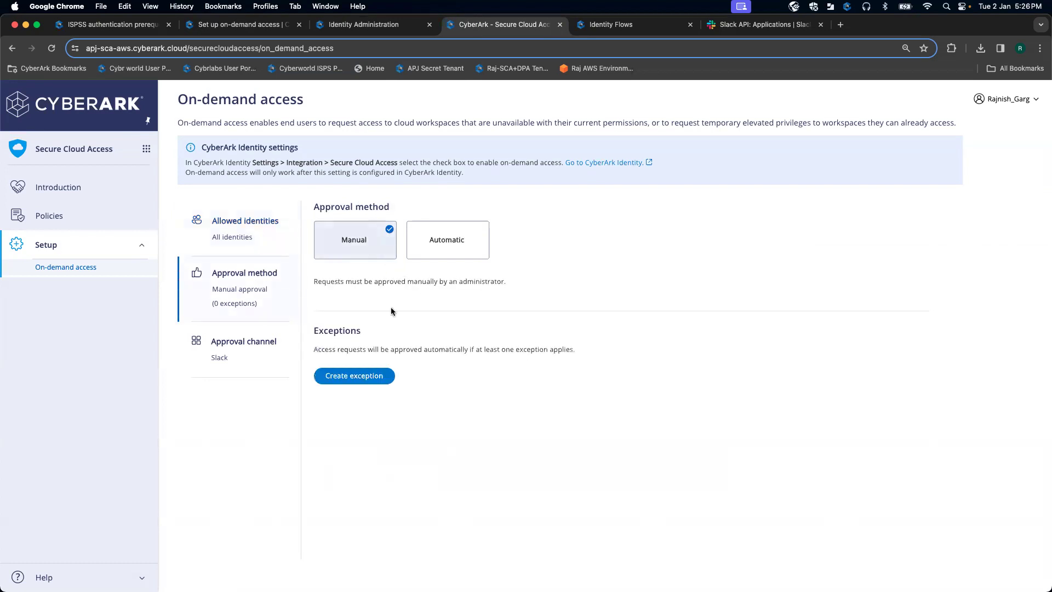
left_click(246, 355)
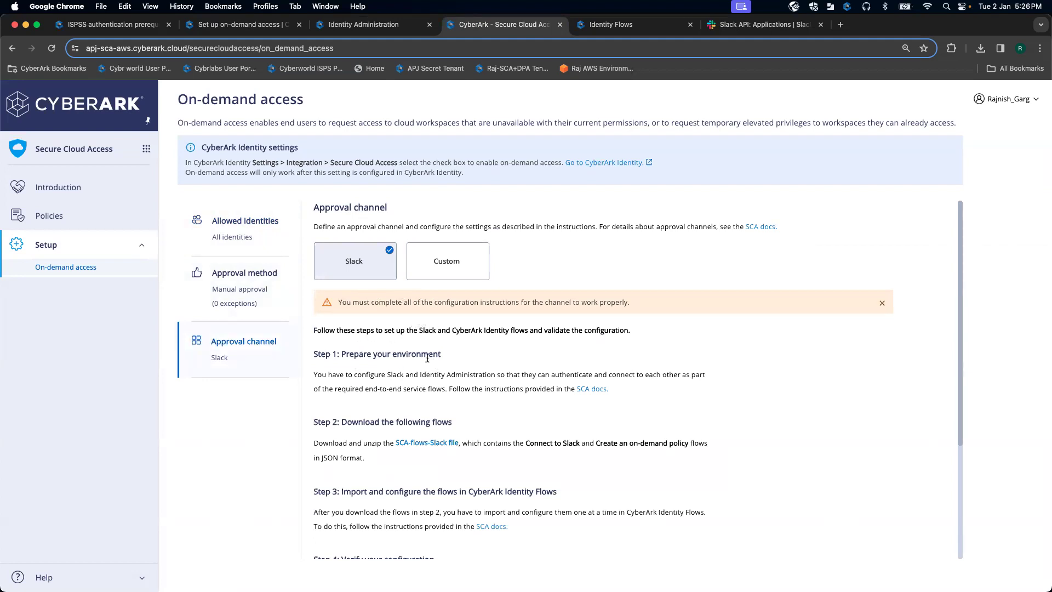
scroll(428, 358, "down", 1)
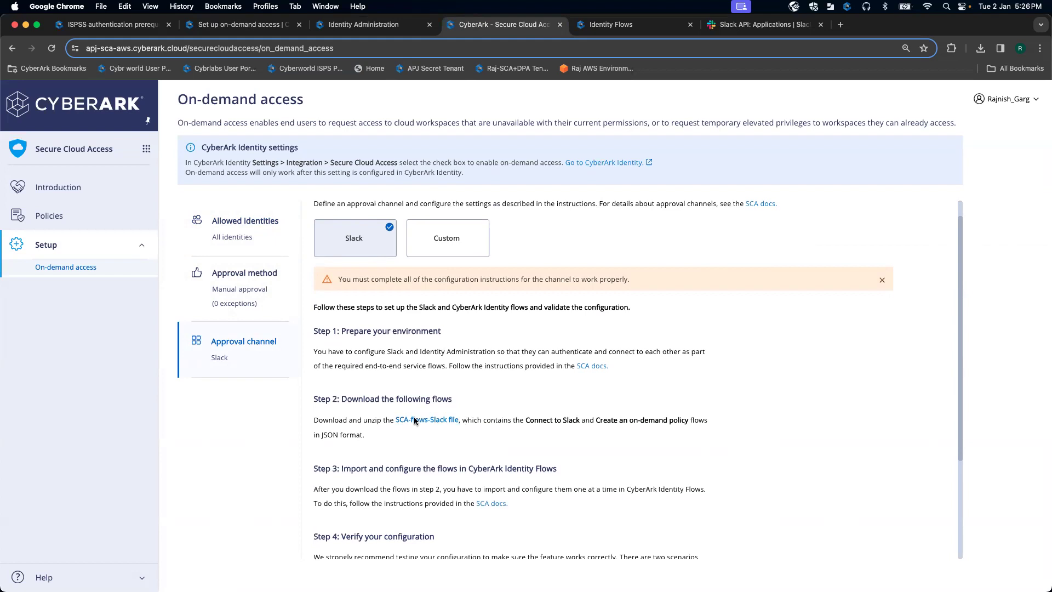
left_click(981, 49)
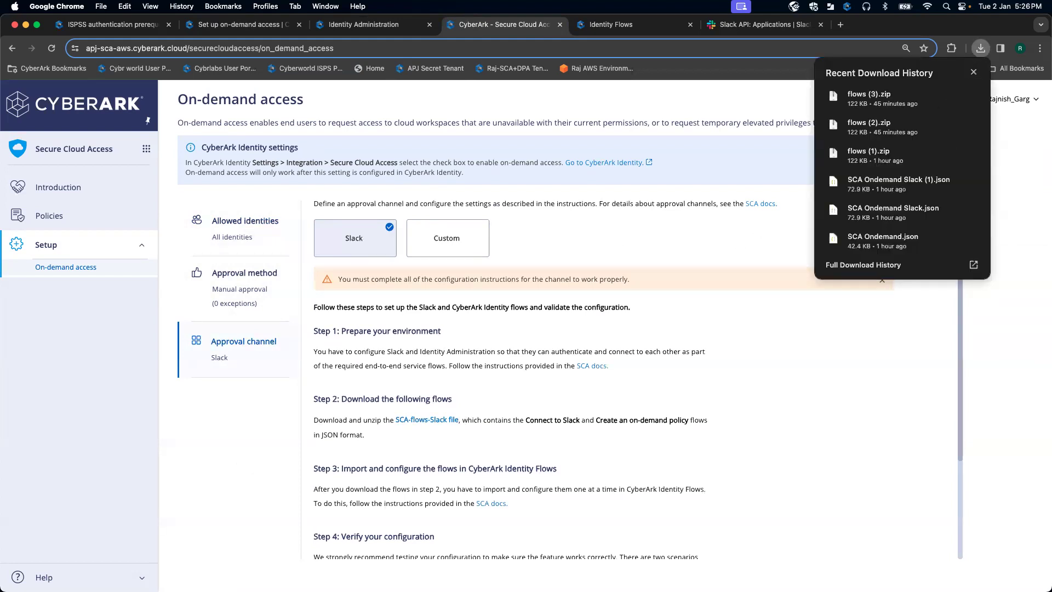
key("Escape")
left_click(11, 497)
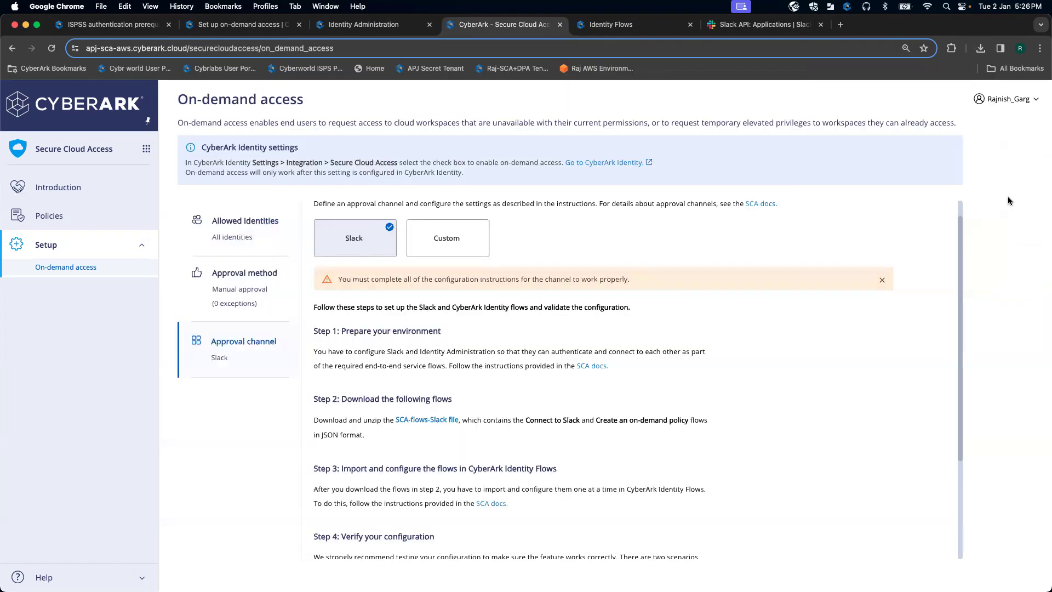
left_click(1008, 198)
scroll(525, 368, "down", 5)
scroll(525, 371, "up", 5)
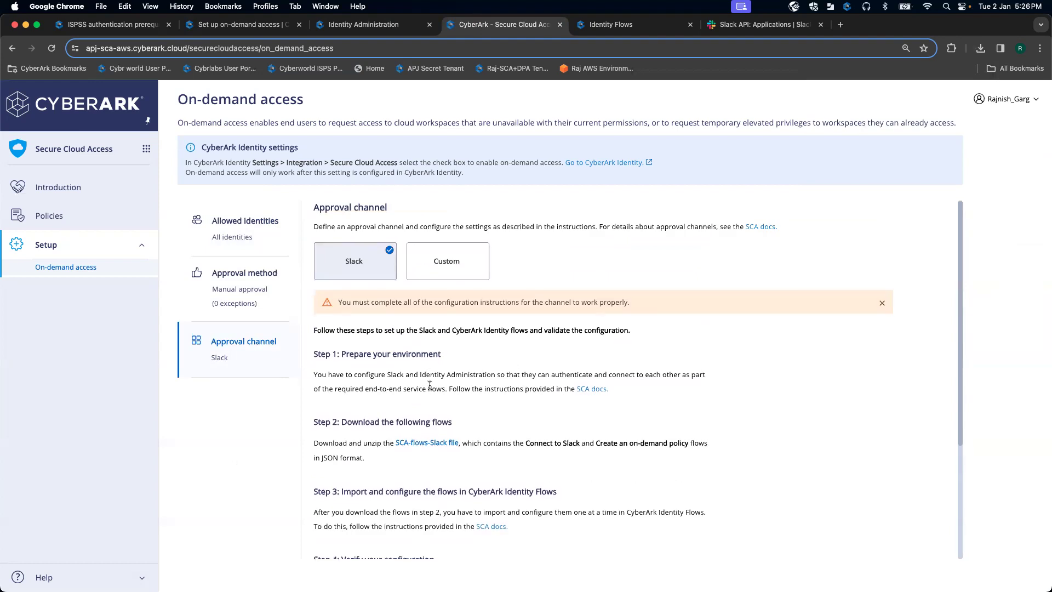
Step: Read the Slack instructions under Configure the approval channel, then go to Slack API Your Apps
left_click(242, 27)
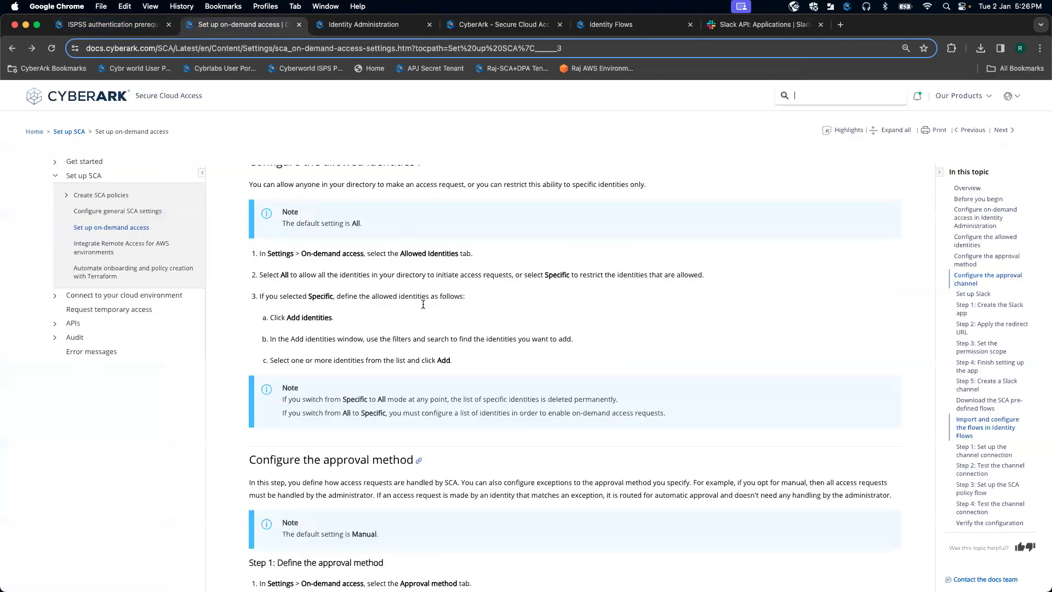
scroll(423, 310, "down", 5)
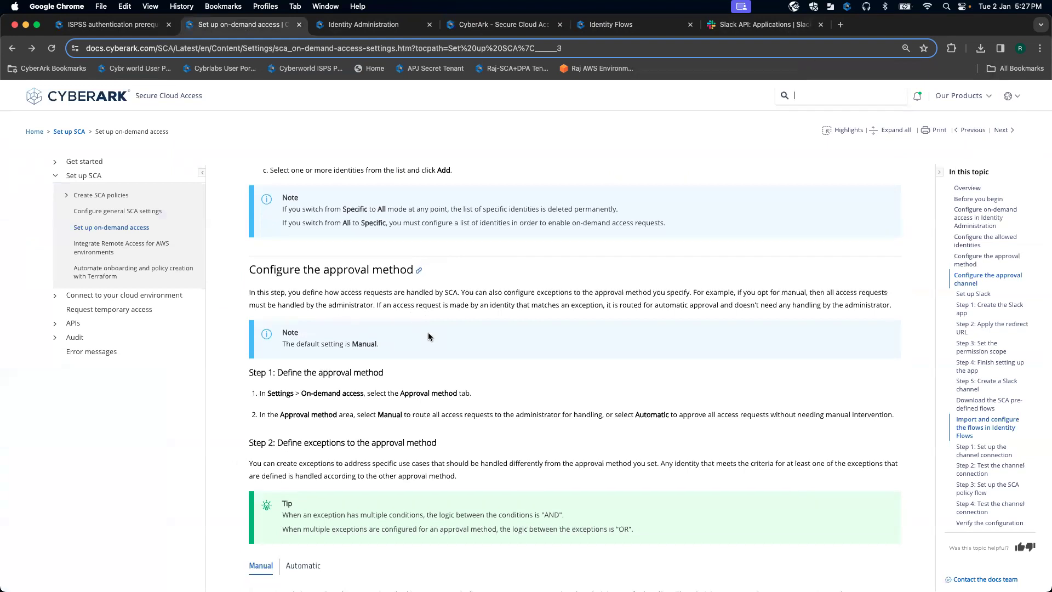
scroll(429, 337, "down", 5)
scroll(429, 337, "down", 3)
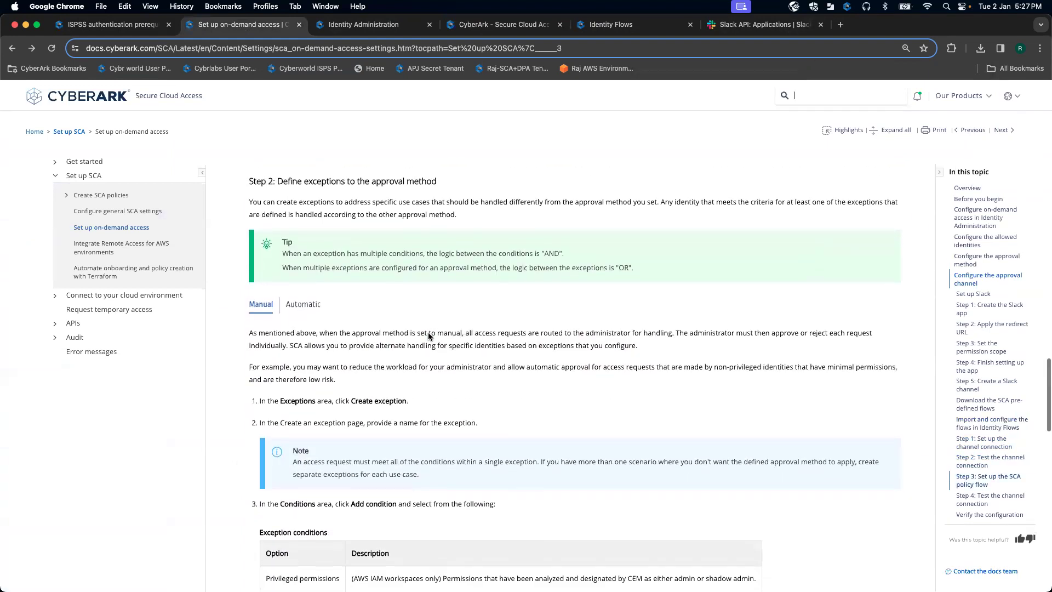
scroll(429, 336, "down", 15)
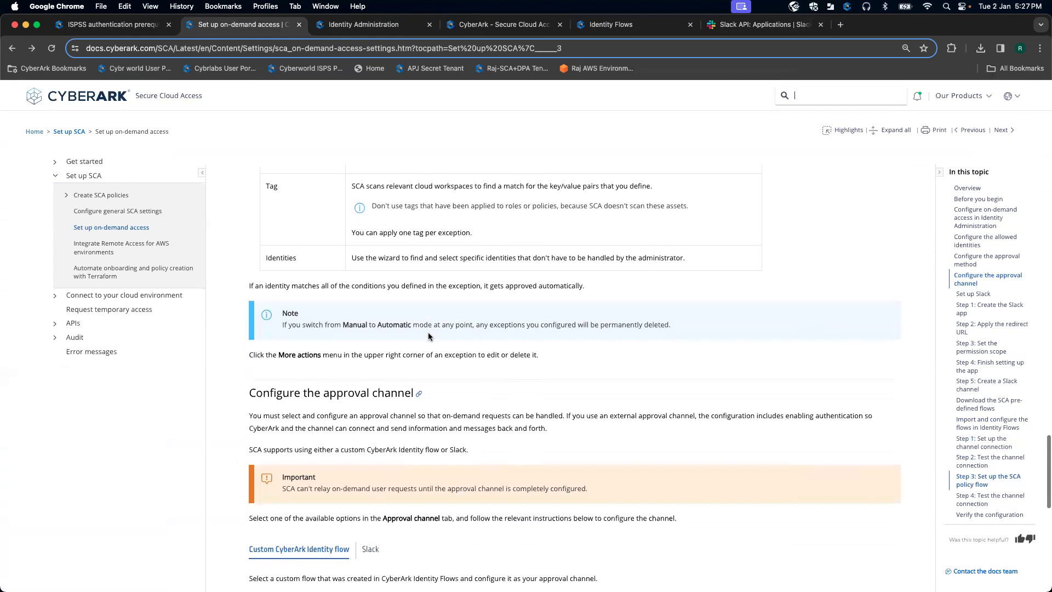
left_click(378, 378)
scroll(438, 374, "down", 4)
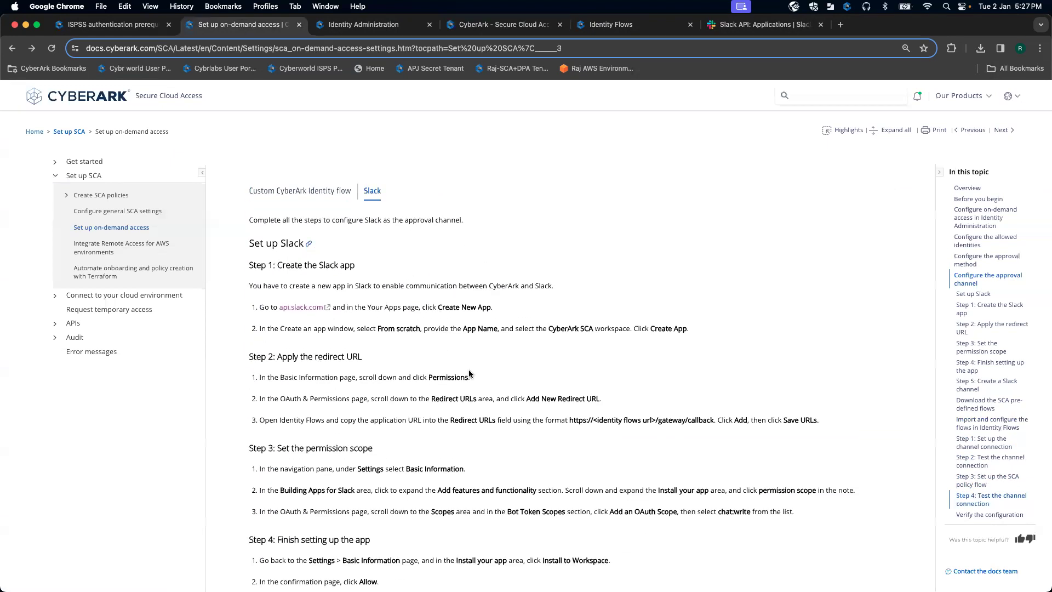
scroll(457, 353, "down", 1)
scroll(457, 354, "down", 1)
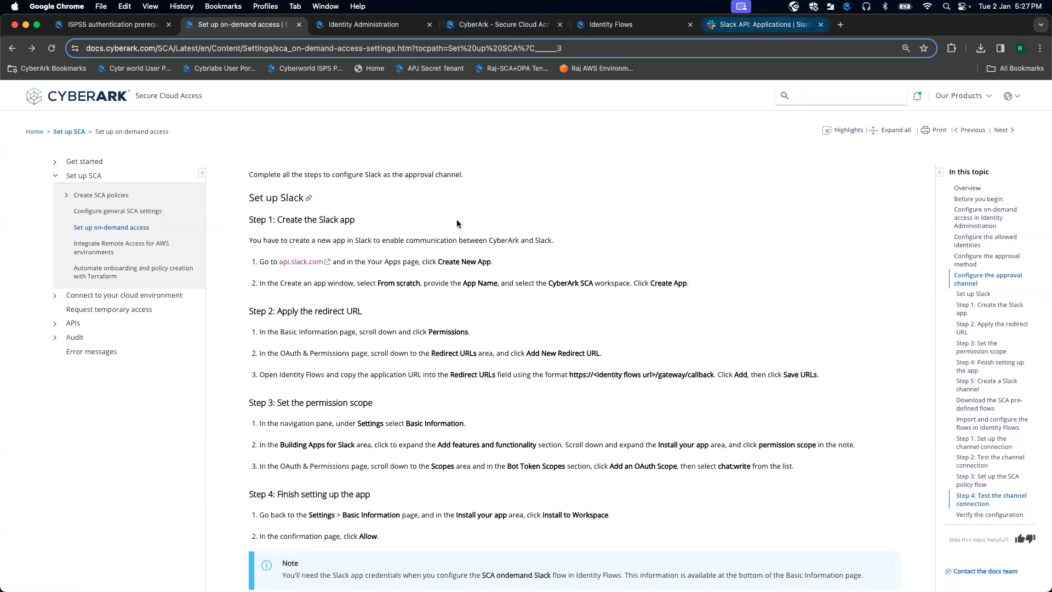
left_click(806, 25)
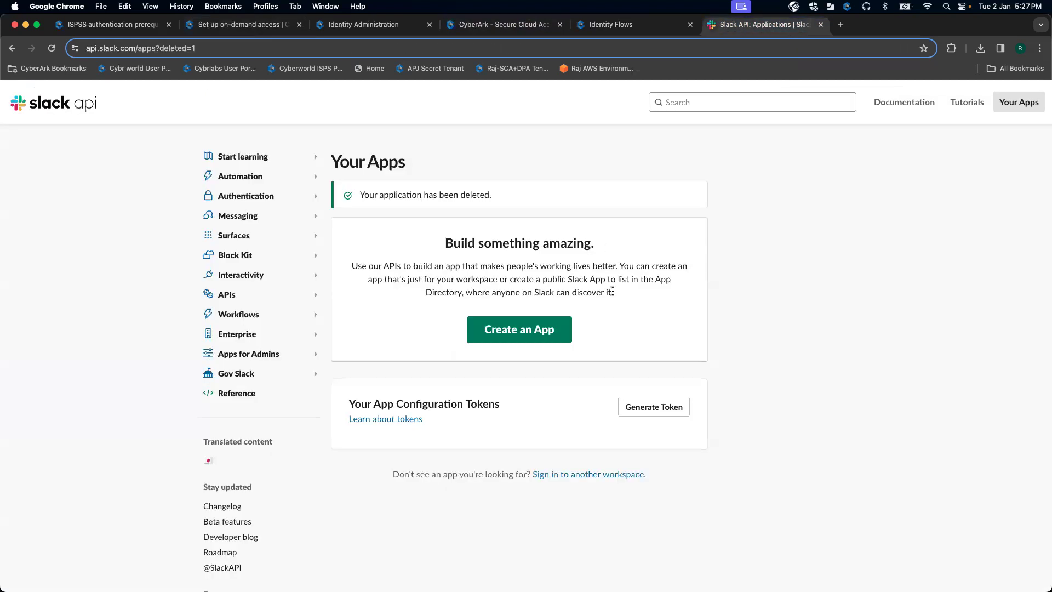
Step: Create a from-scratch Slack app named 'sca cyberark' in the CEM workspace
left_click(548, 330)
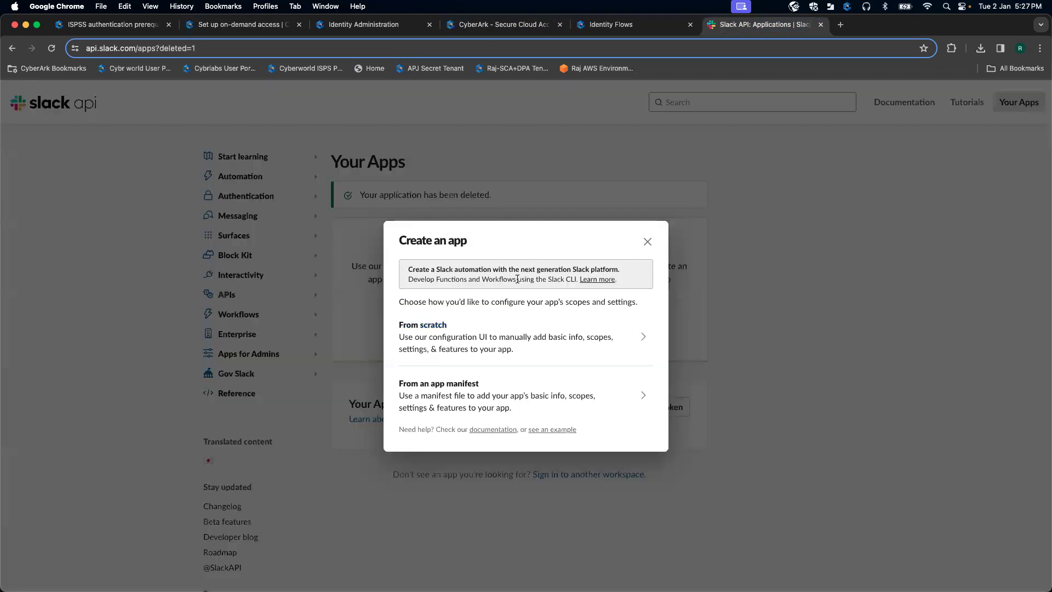
left_click(492, 339)
left_click(538, 258)
type("sca cyberark")
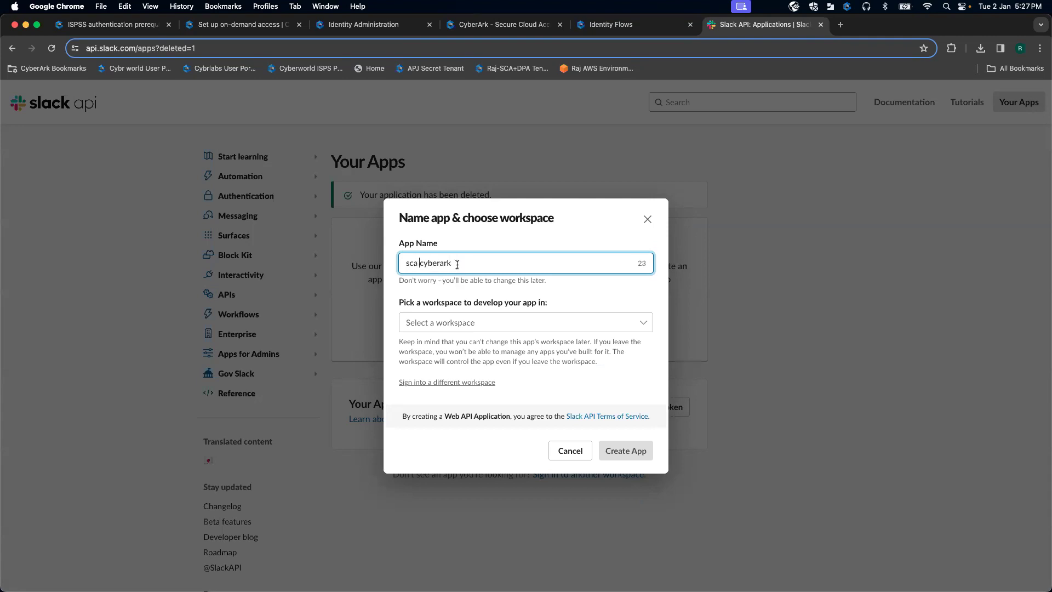
left_click(644, 325)
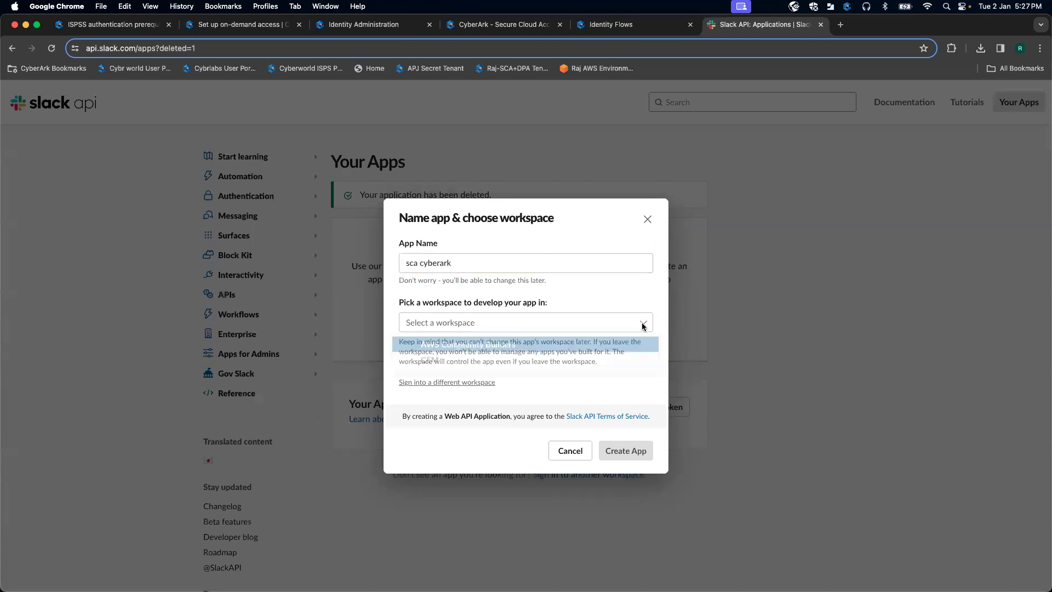
left_click(537, 364)
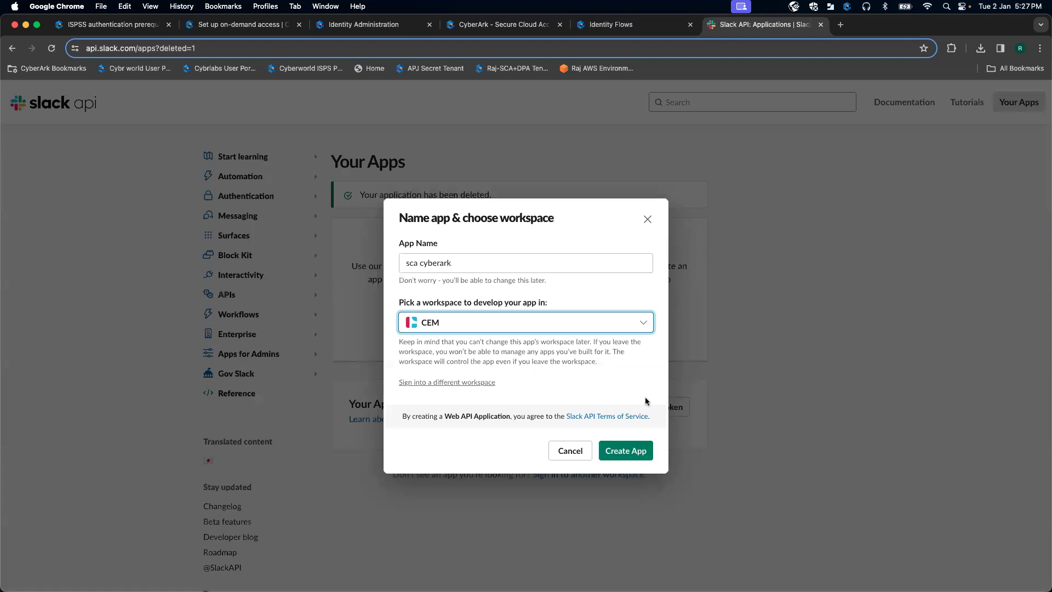
left_click(627, 450)
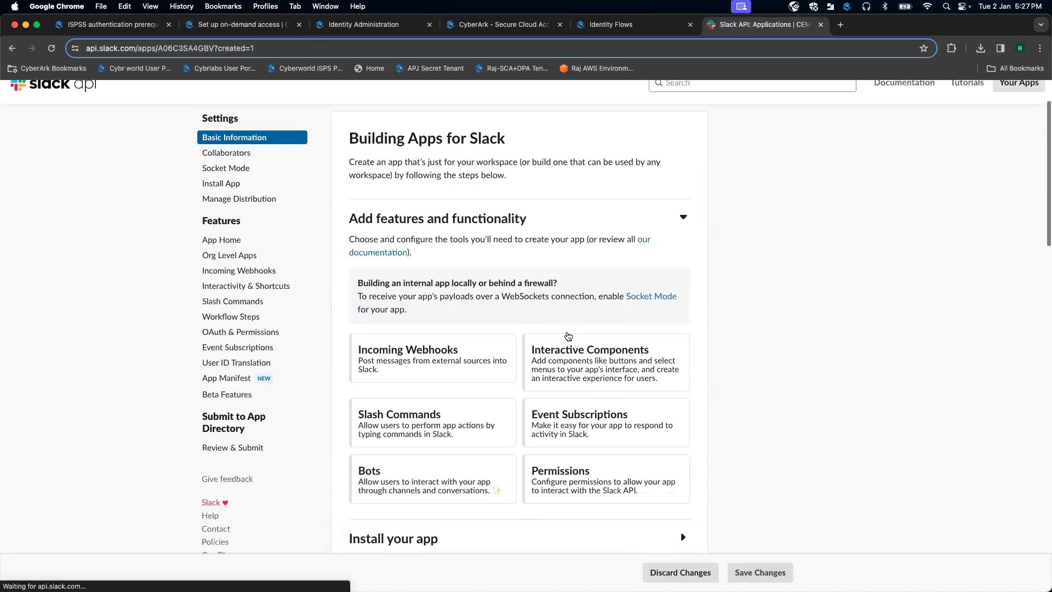
left_click_drag(726, 25, 337, 25)
key("super+alt+Left")
scroll(463, 328, "down", 2)
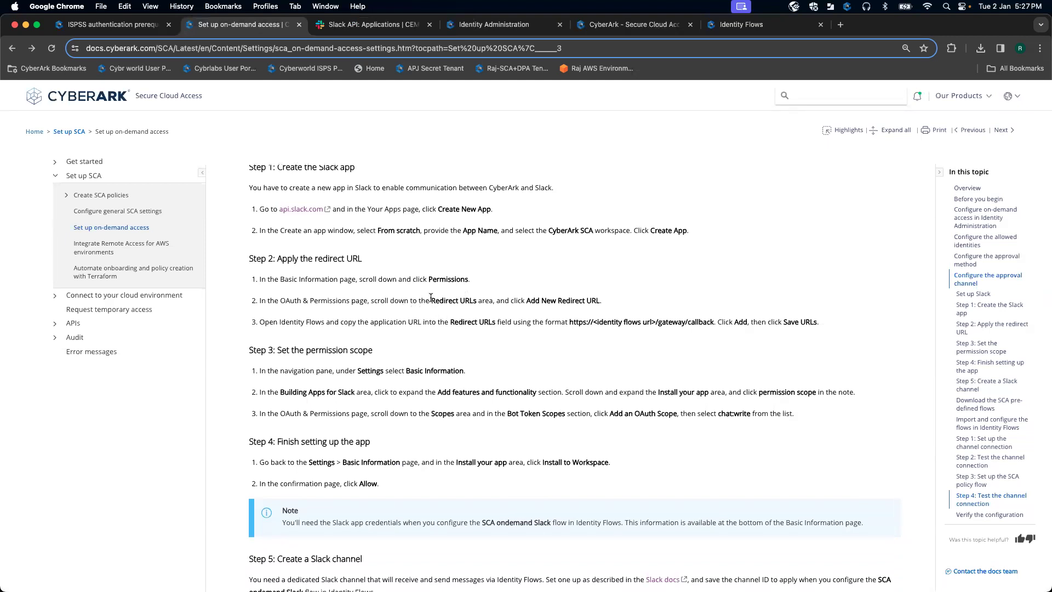
scroll(431, 297, "up", 1)
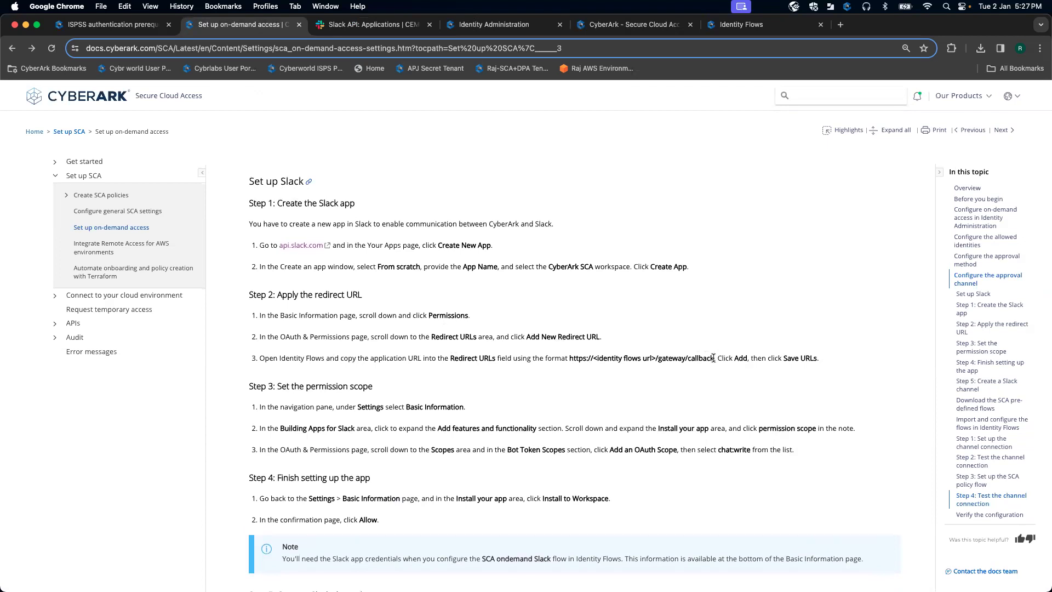
left_click_drag(714, 359, 573, 357)
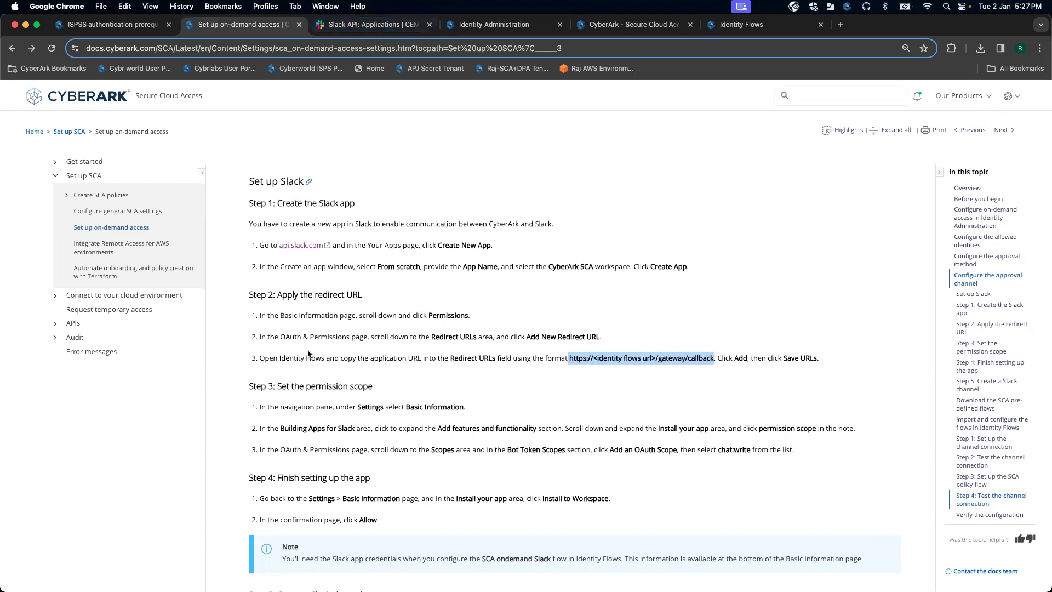
left_click(378, 24)
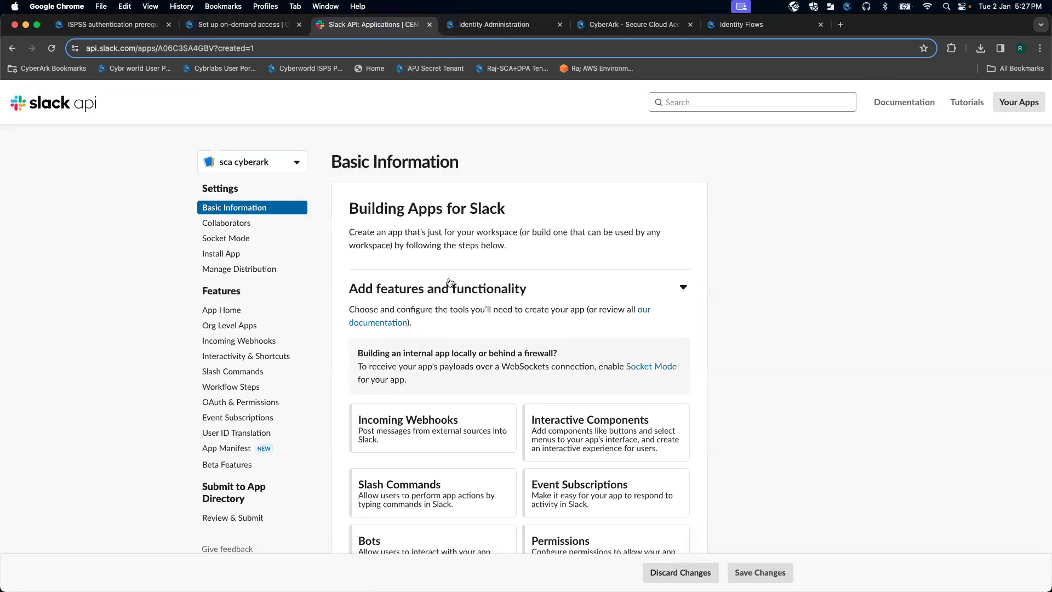
scroll(326, 315, "down", 8)
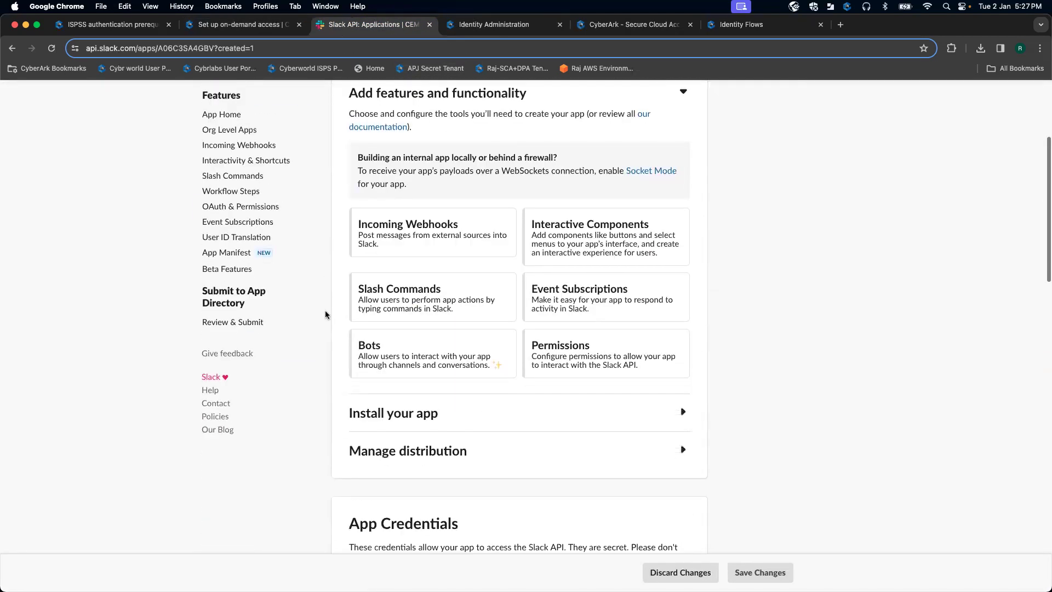
scroll(326, 315, "down", 12)
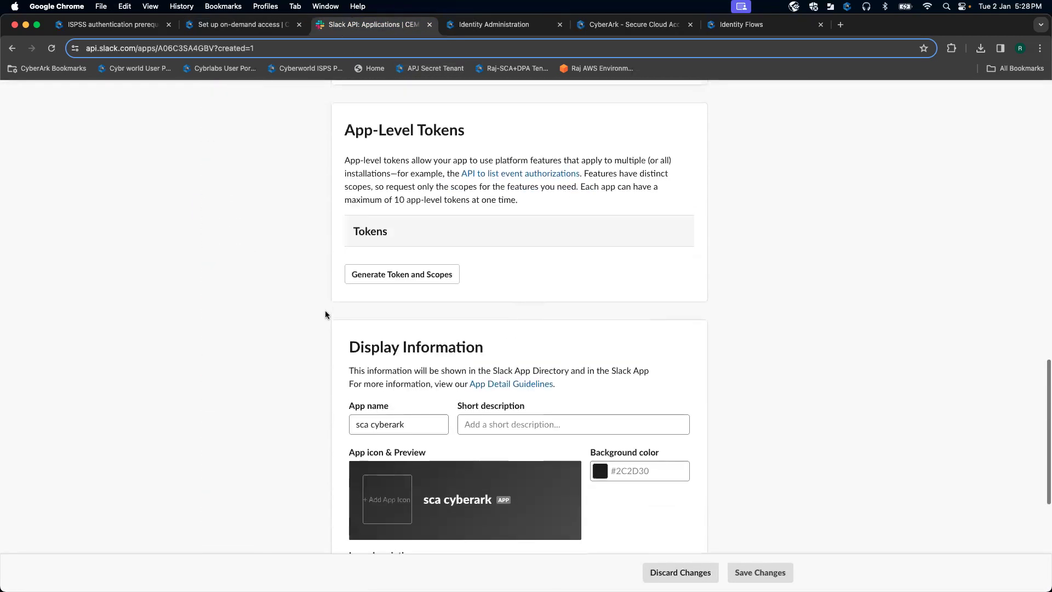
scroll(325, 313, "down", 4)
scroll(324, 313, "up", 20)
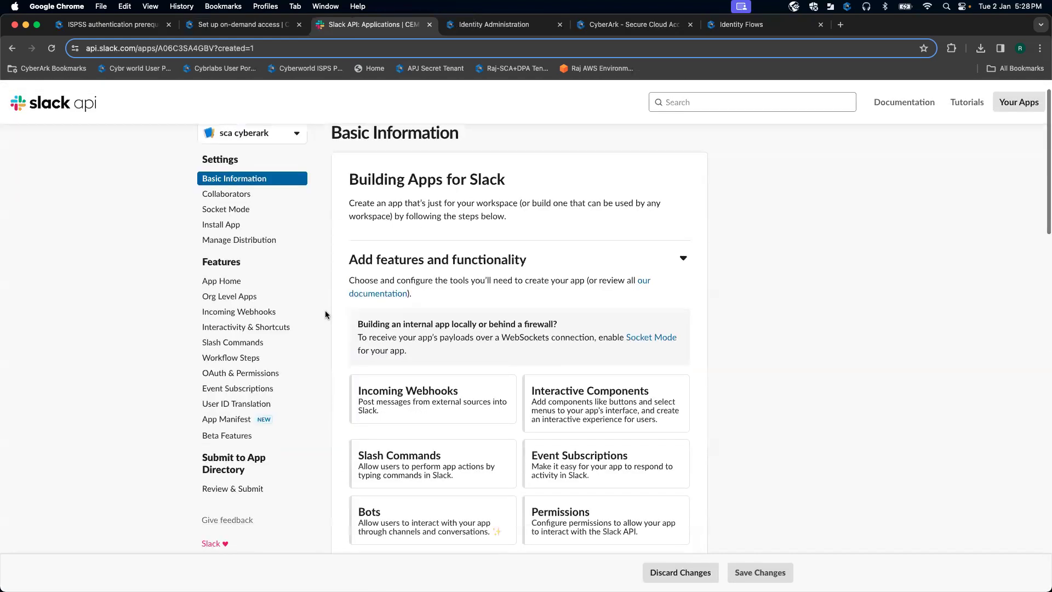
Step: Under OAuth & Permissions, paste the redirect URL format and delete its identity flows url placeholder
left_click(247, 402)
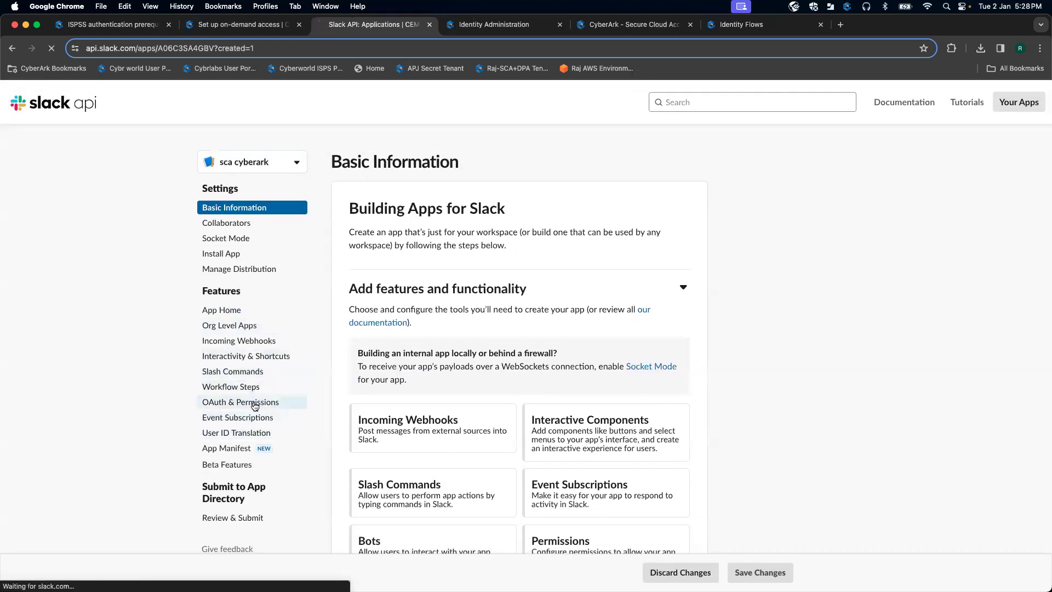
scroll(471, 376, "down", 5)
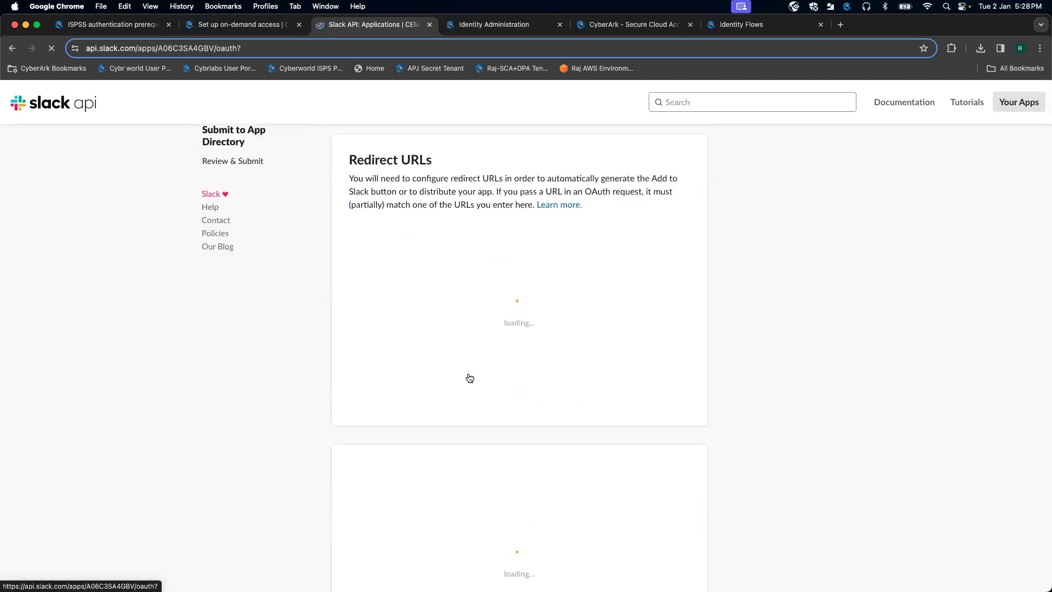
scroll(465, 364, "down", 3)
left_click(412, 351)
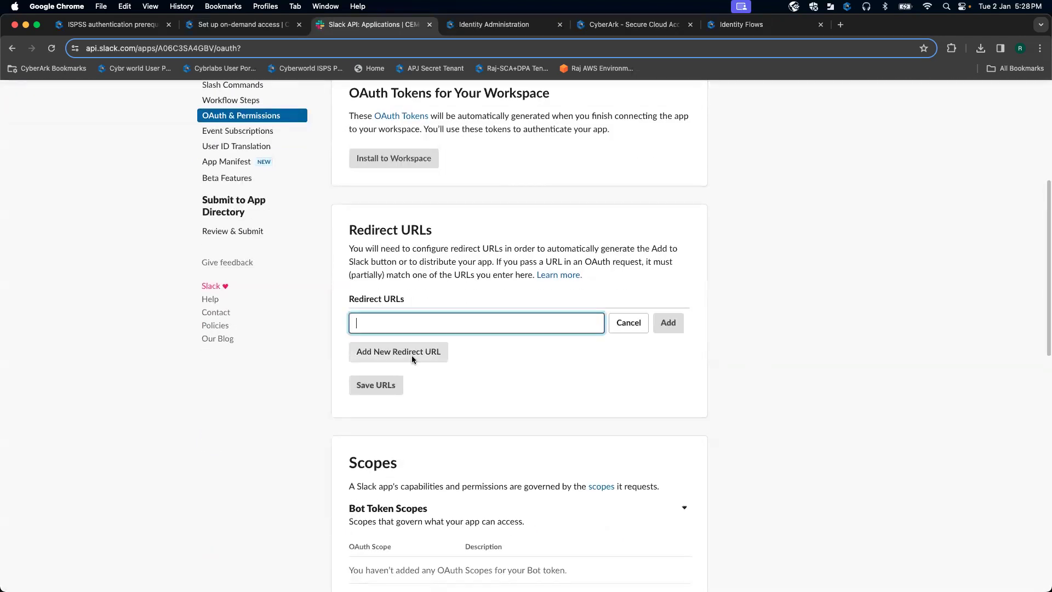
type("https://<identity flows url>/gateway/callback")
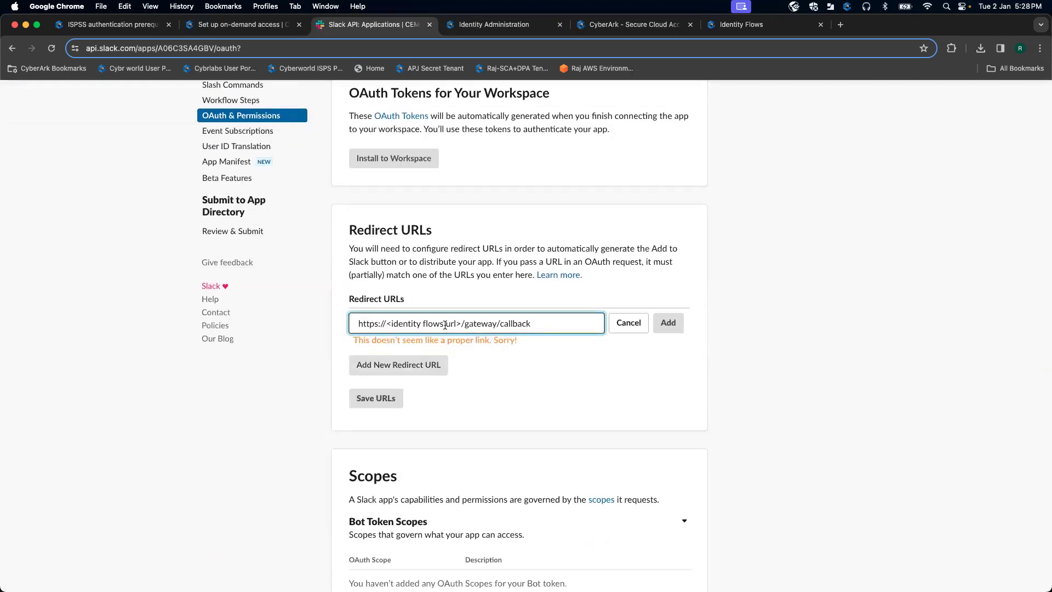
left_click_drag(461, 324, 406, 324)
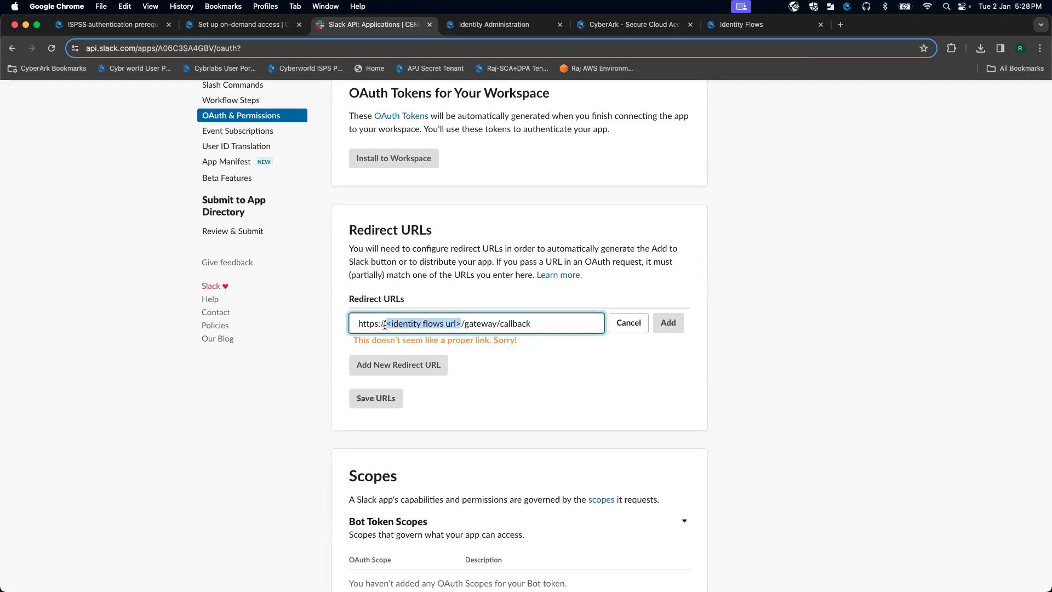
key("BackSpace")
Step: Insert the copied Identity Flows host into the redirect URL, add it, and attempt saving
left_click(775, 26)
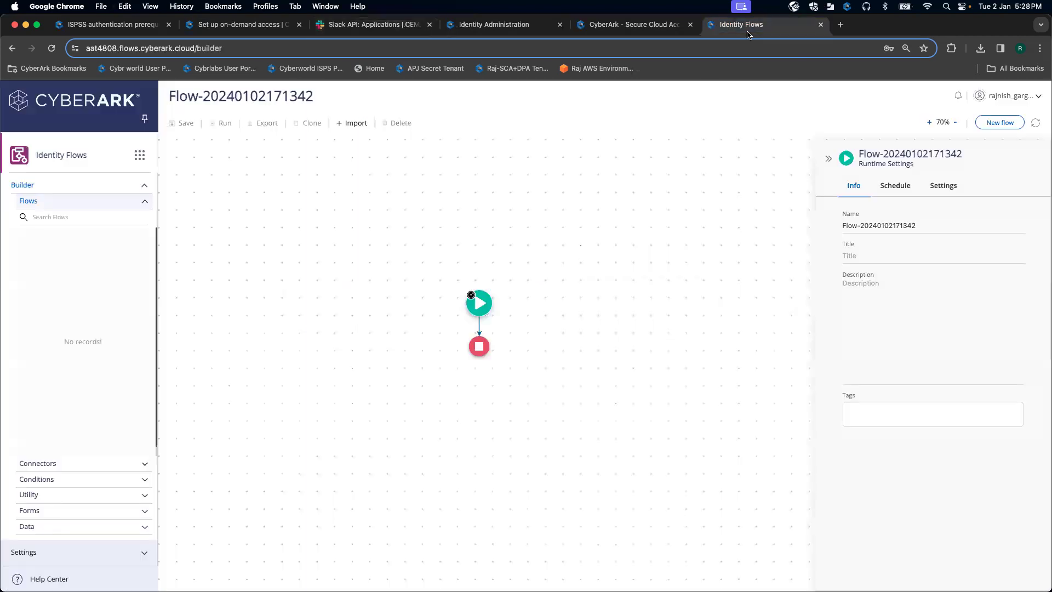
left_click(183, 48)
key("super+c")
left_click(195, 47)
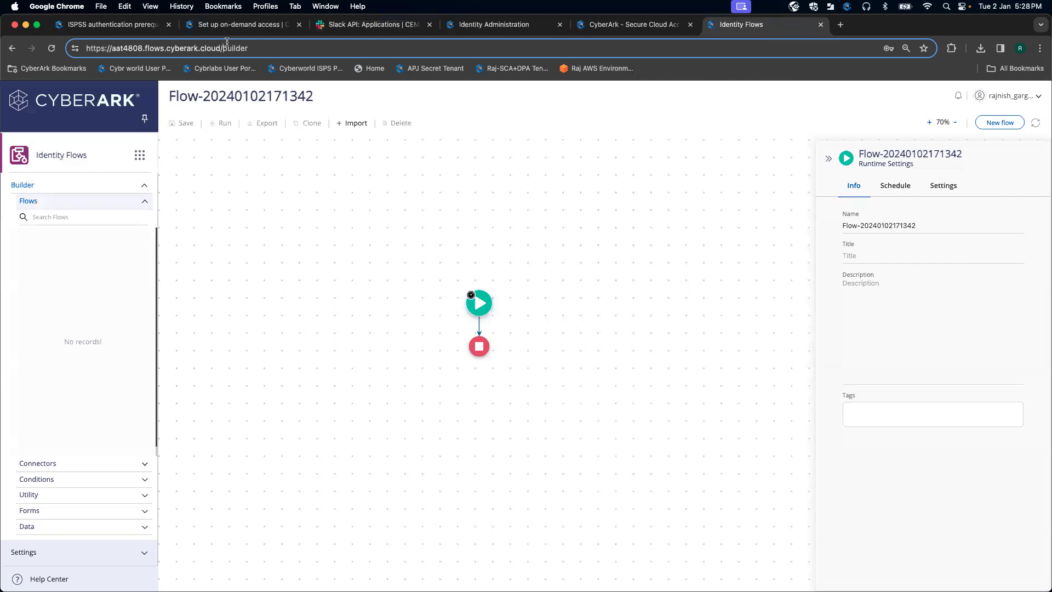
left_click_drag(221, 48, 124, 48)
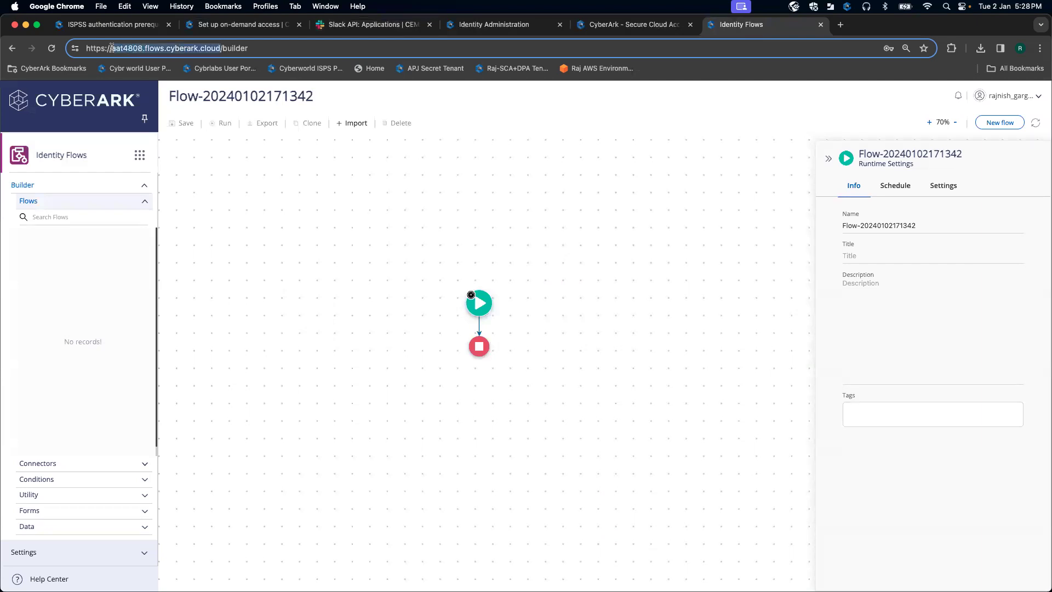
left_click(237, 25)
left_click(382, 21)
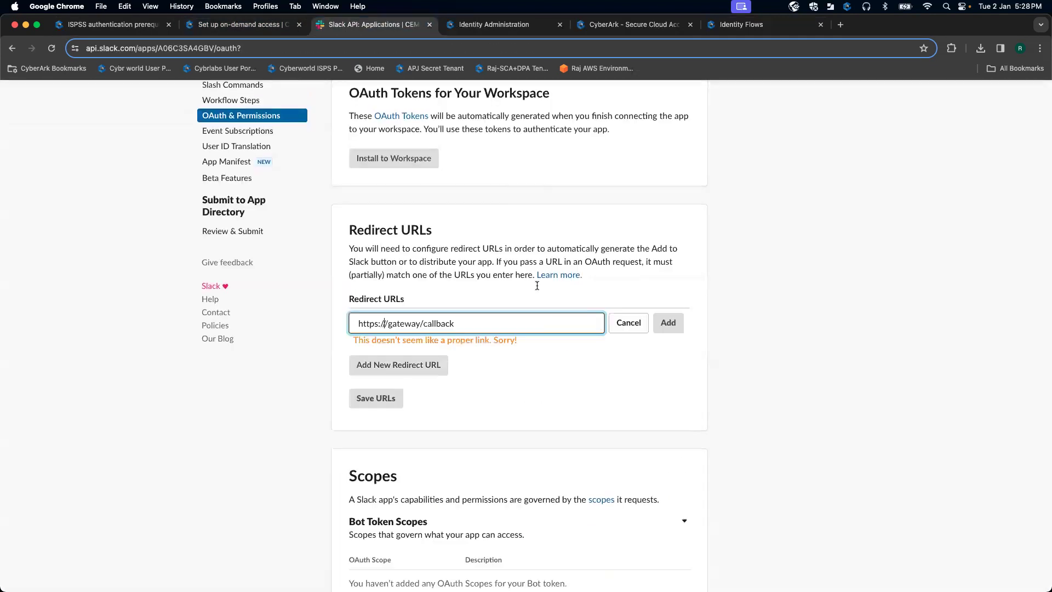
key("super+v")
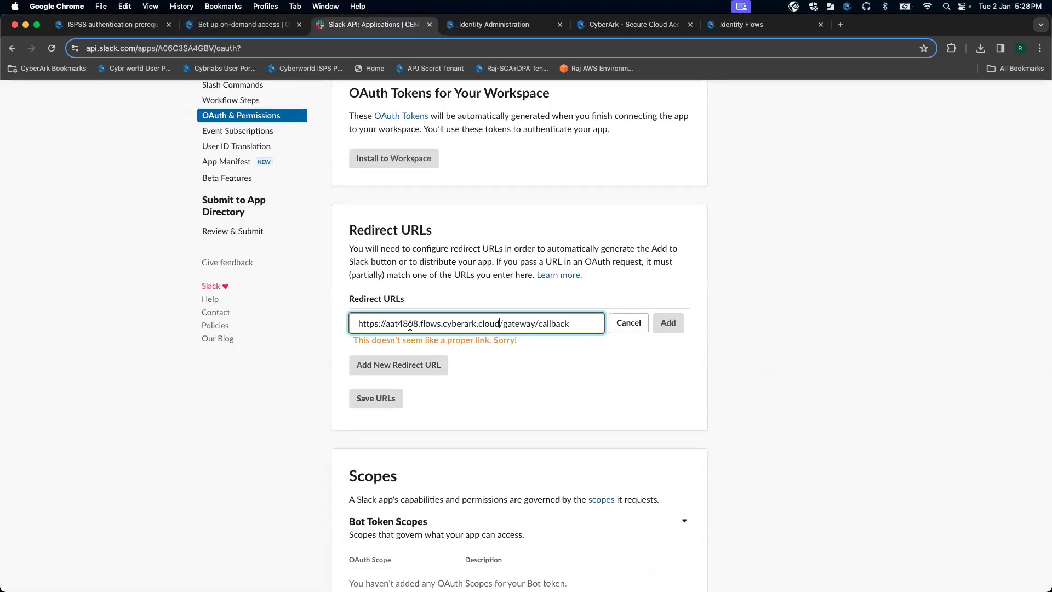
left_click(584, 364)
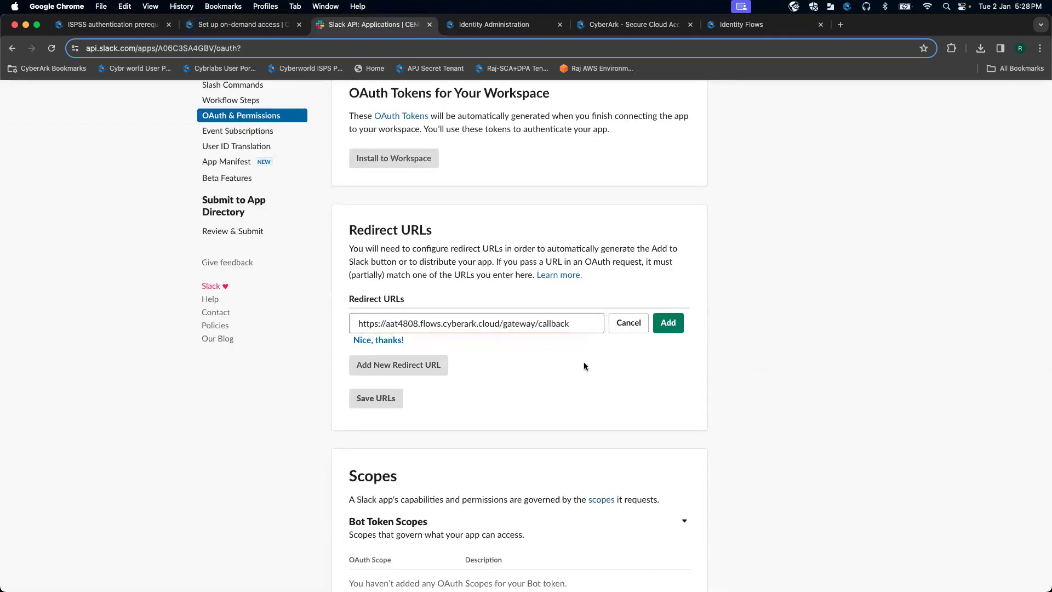
left_click(668, 324)
left_click(376, 381)
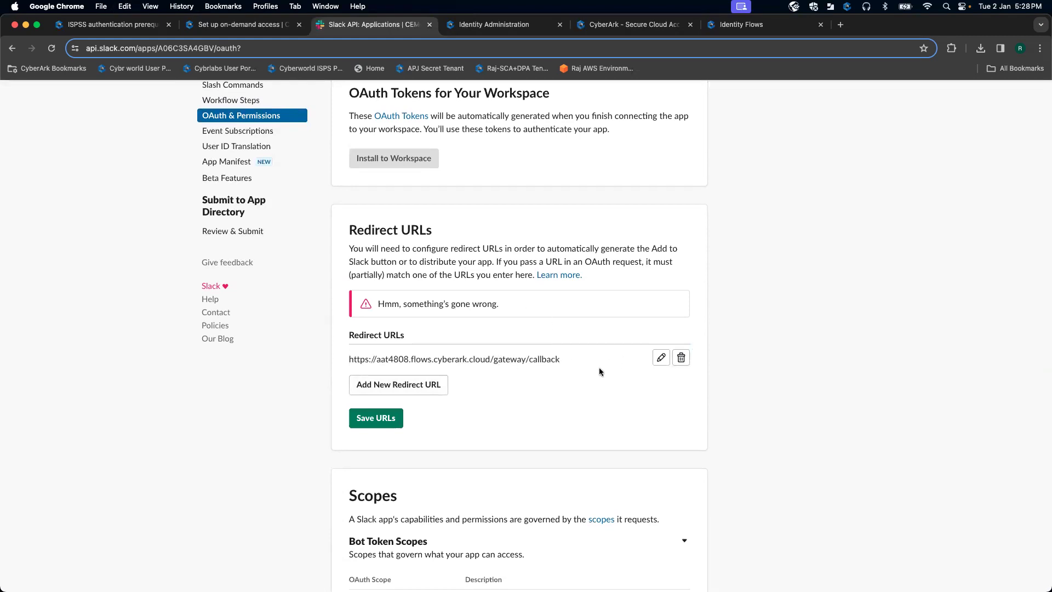
left_click(661, 358)
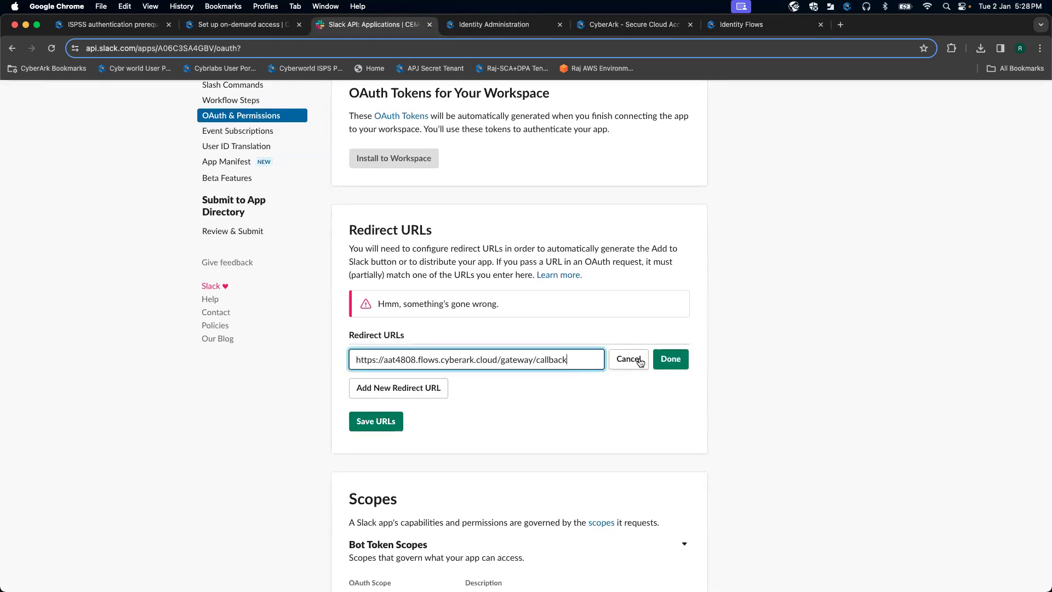
left_click(621, 360)
left_click(680, 359)
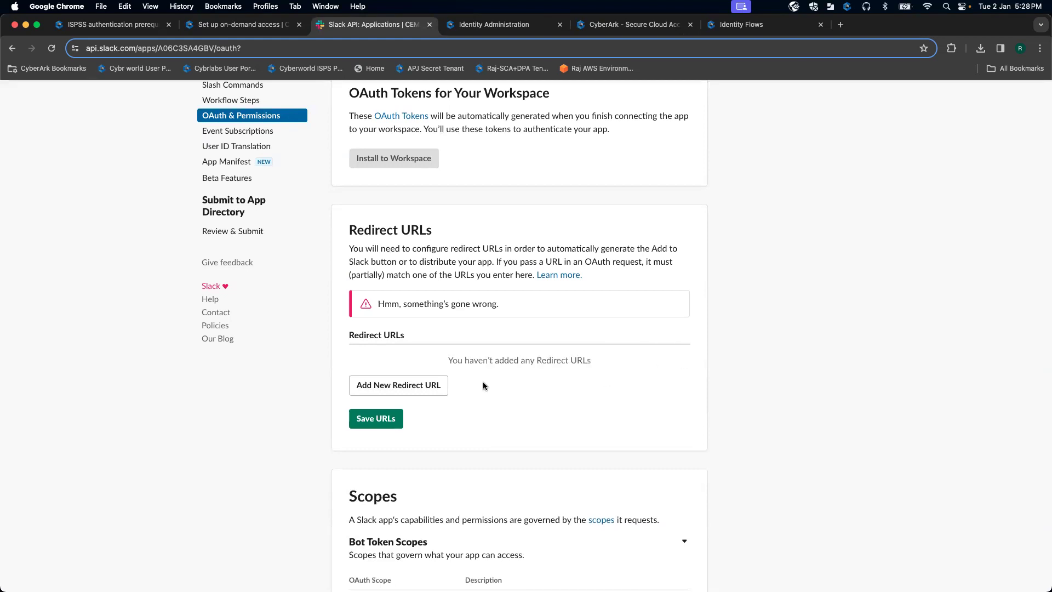
left_click(420, 384)
type("aat4808.flows.cyberark.cloud")
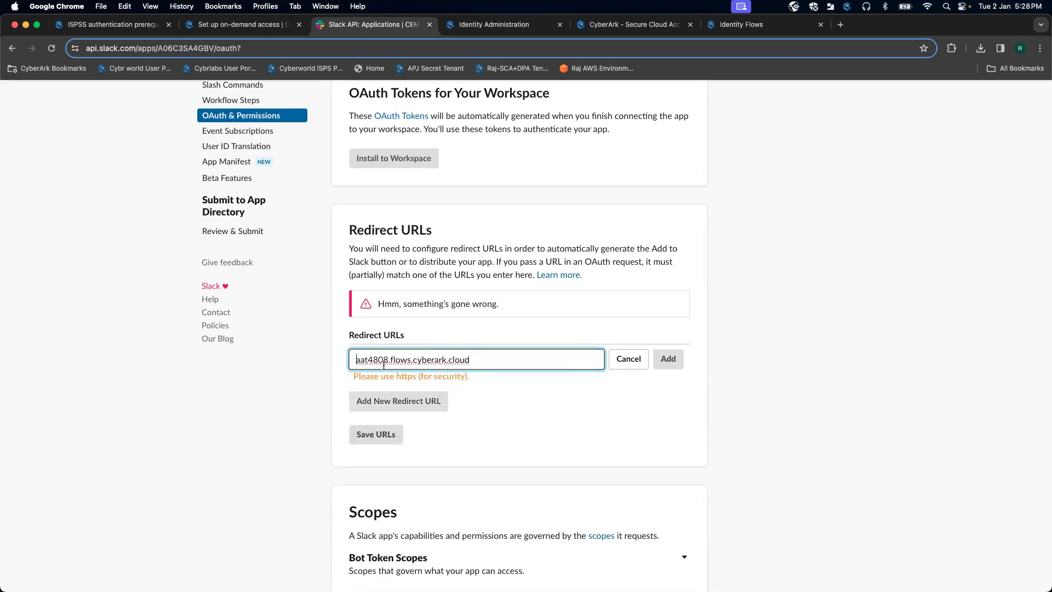
key("super+Left")
type("https://")
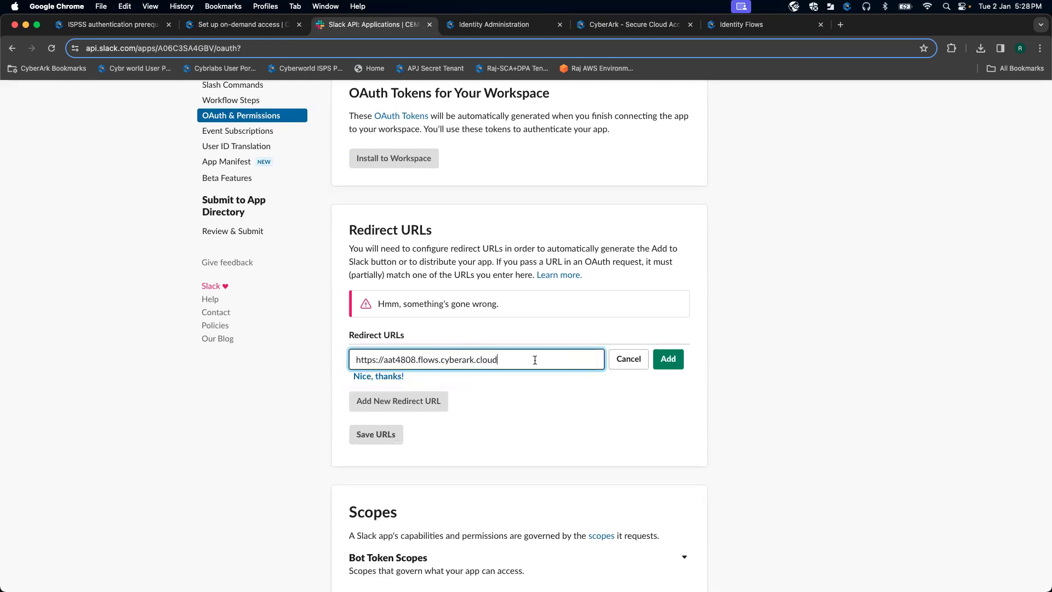
Step: Append the gateway/callback path from the docs to the URL, then add and save it
left_click(241, 25)
left_click(362, 25)
left_click(481, 26)
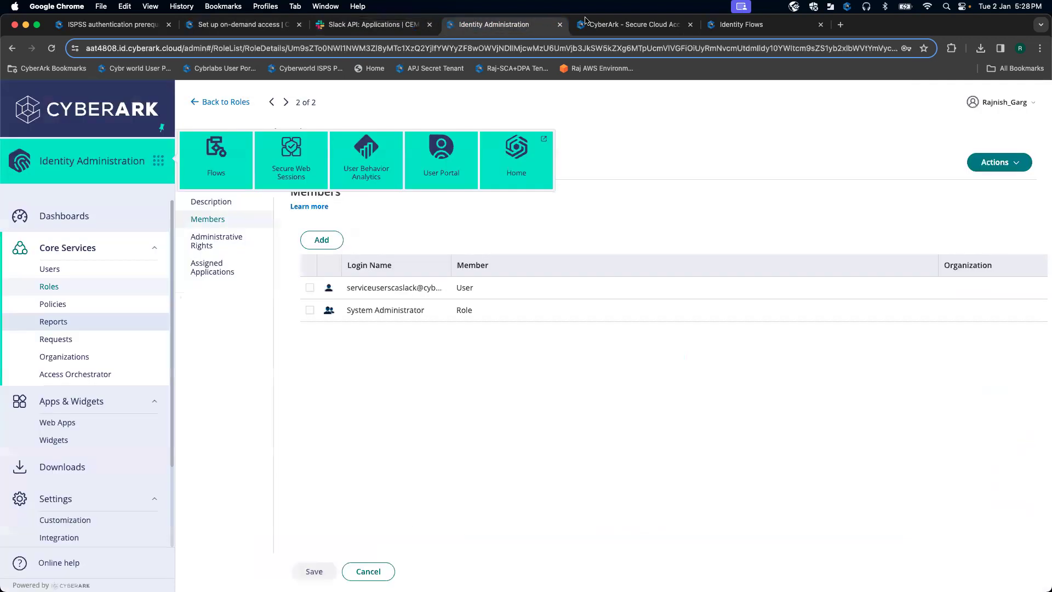
left_click(236, 24)
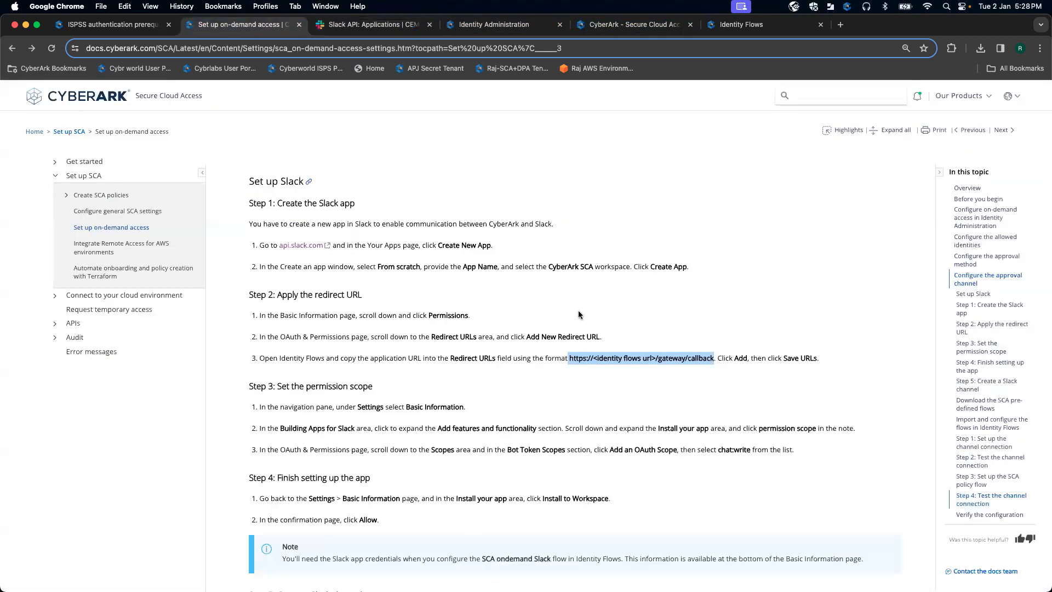
left_click(690, 373)
left_click_drag(713, 357, 658, 357)
key("super+c")
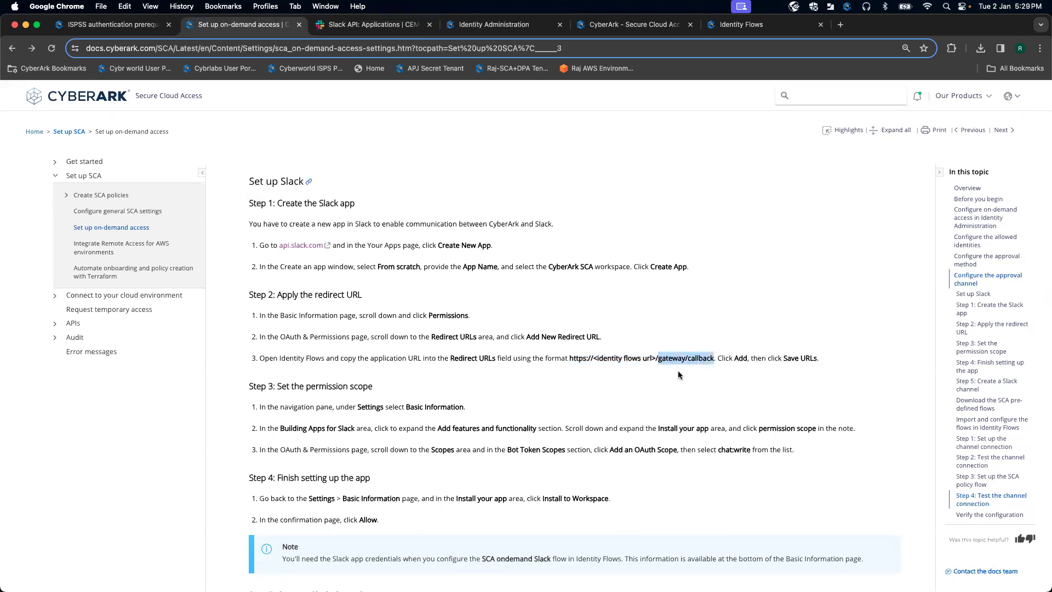
left_click(494, 25)
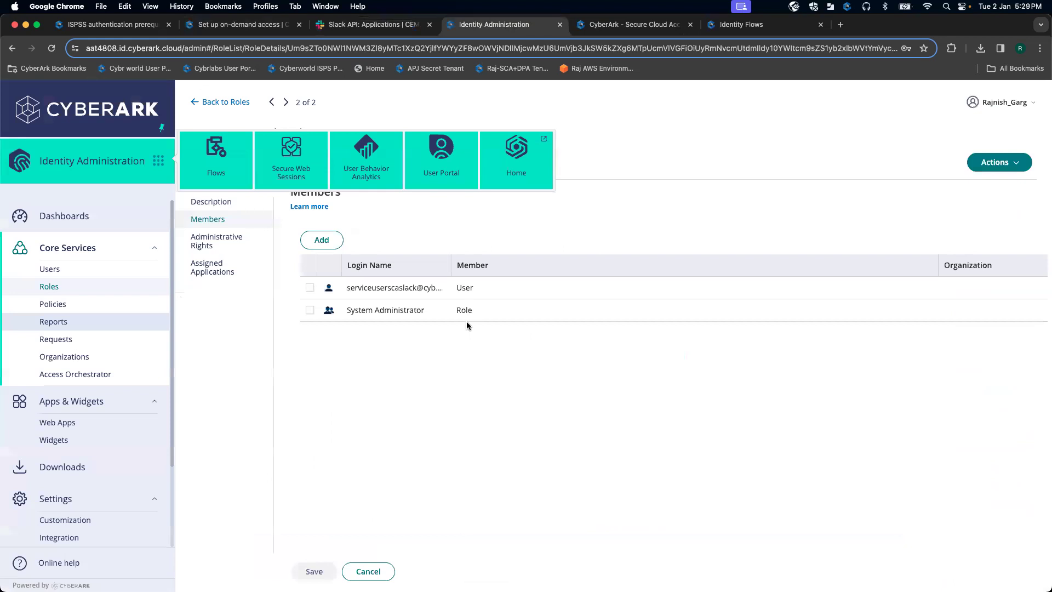
left_click(358, 28)
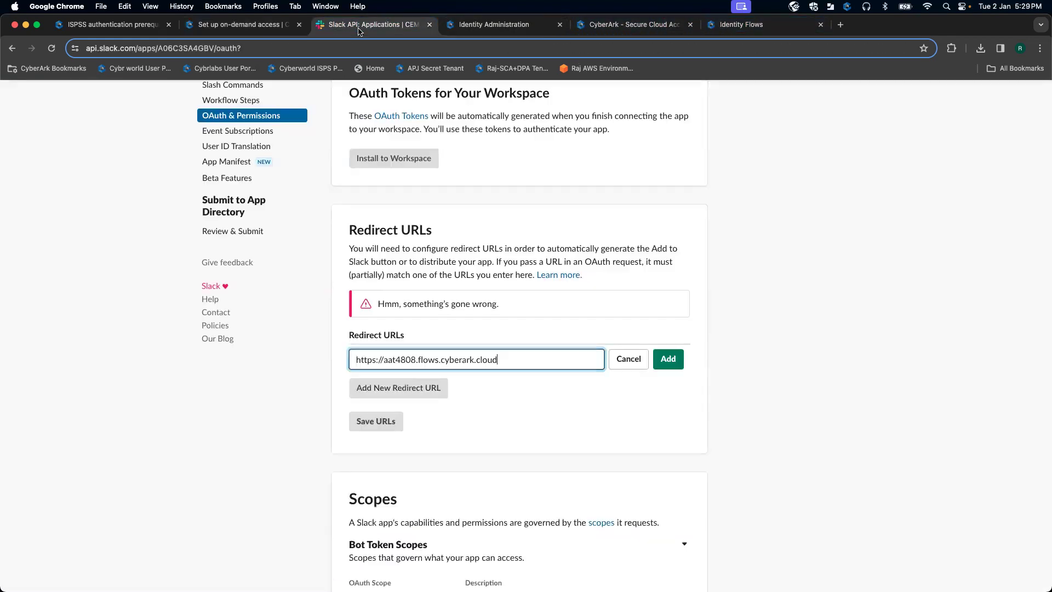
key("super+v")
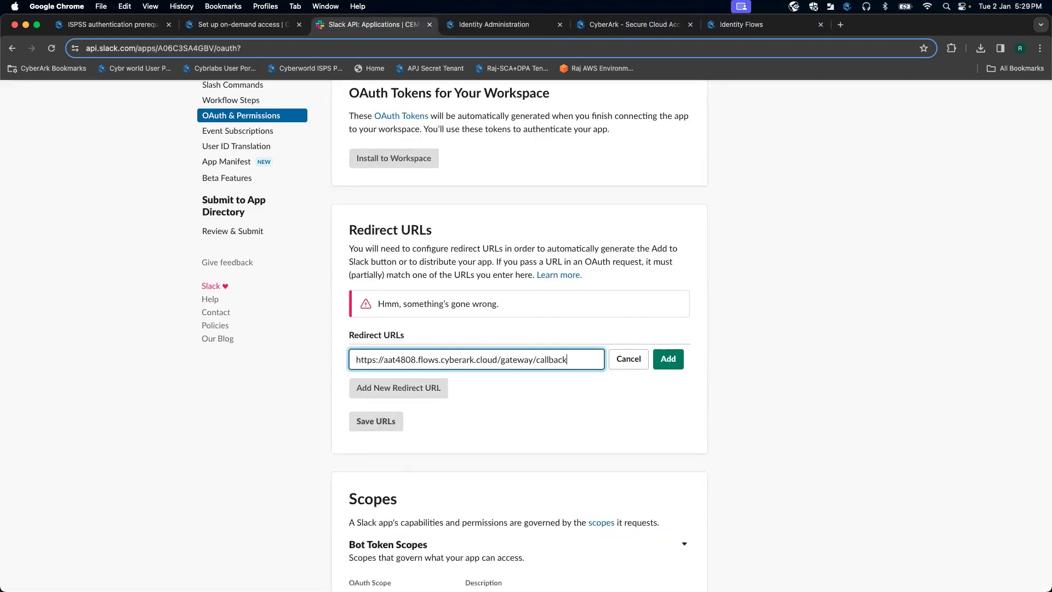
left_click(668, 359)
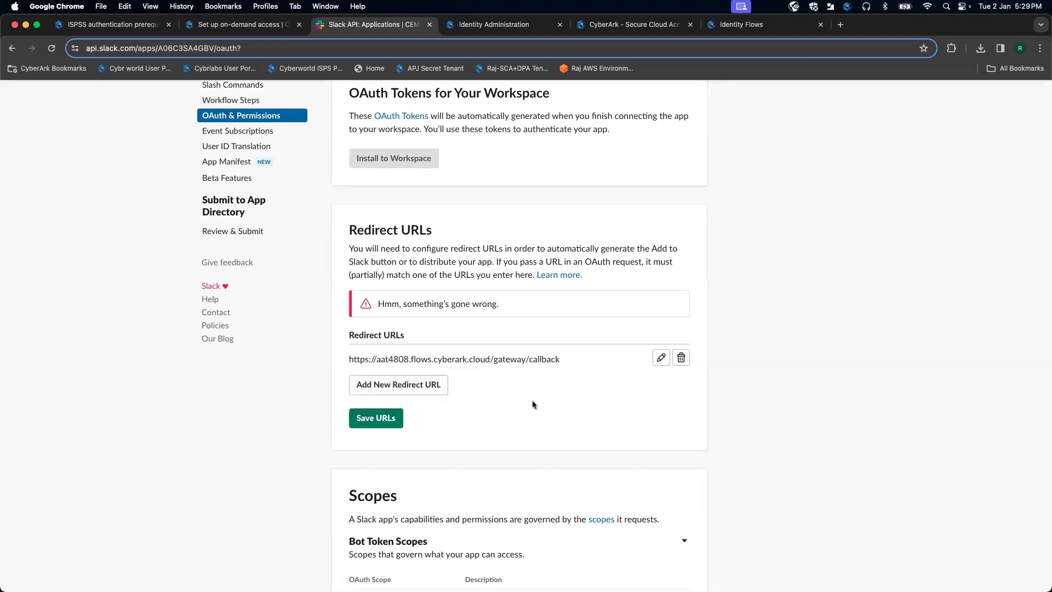
left_click(376, 418)
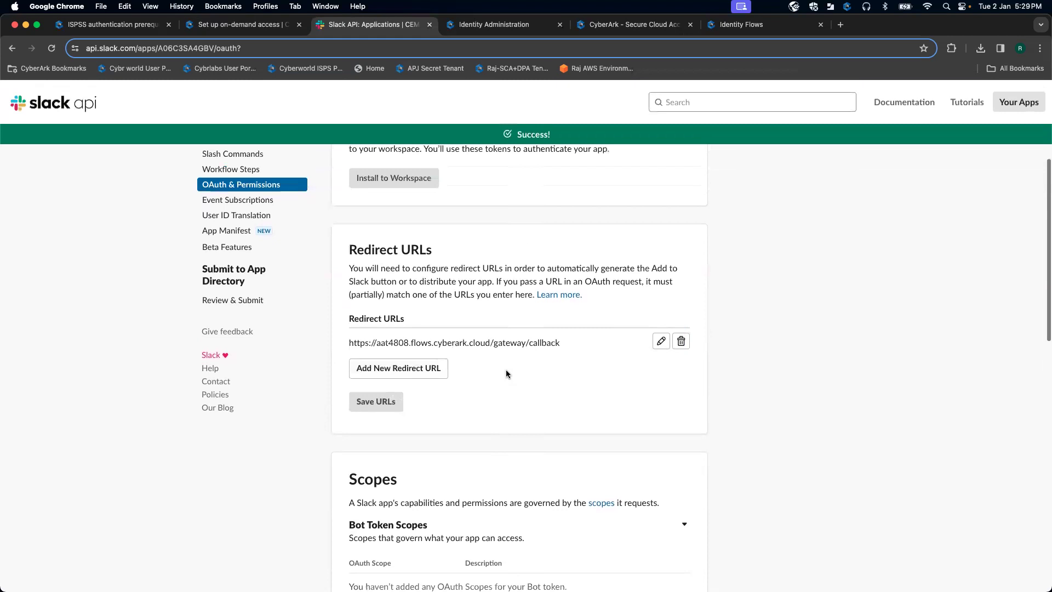
Step: Look up the required chat:write bot scope in the CyberArk setup instructions
scroll(504, 364, "up", 3)
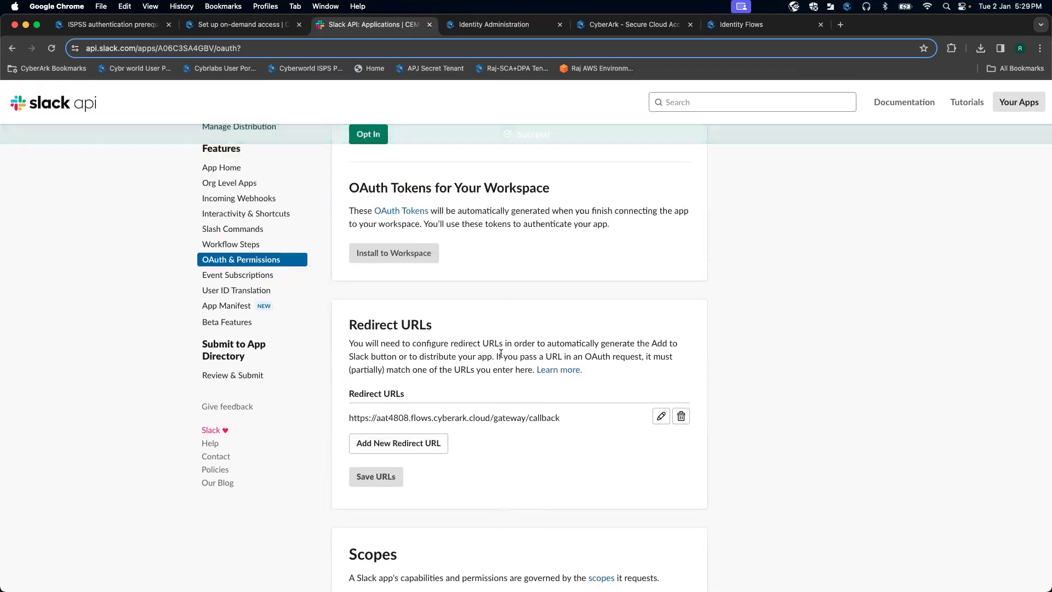
scroll(501, 353, "down", 2)
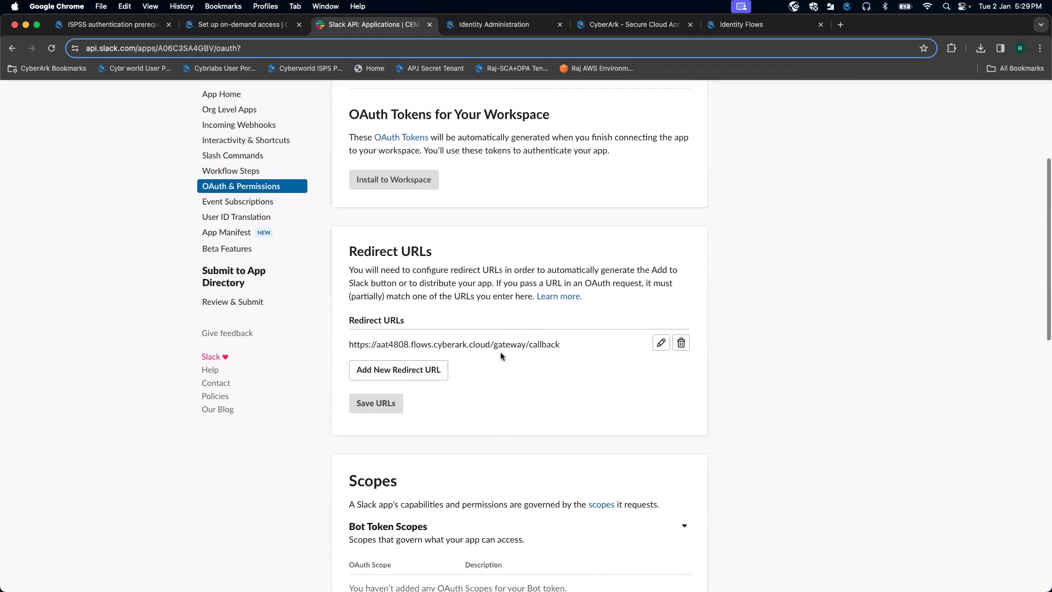
scroll(501, 353, "up", 2)
scroll(501, 356, "up", 5)
scroll(501, 355, "down", 10)
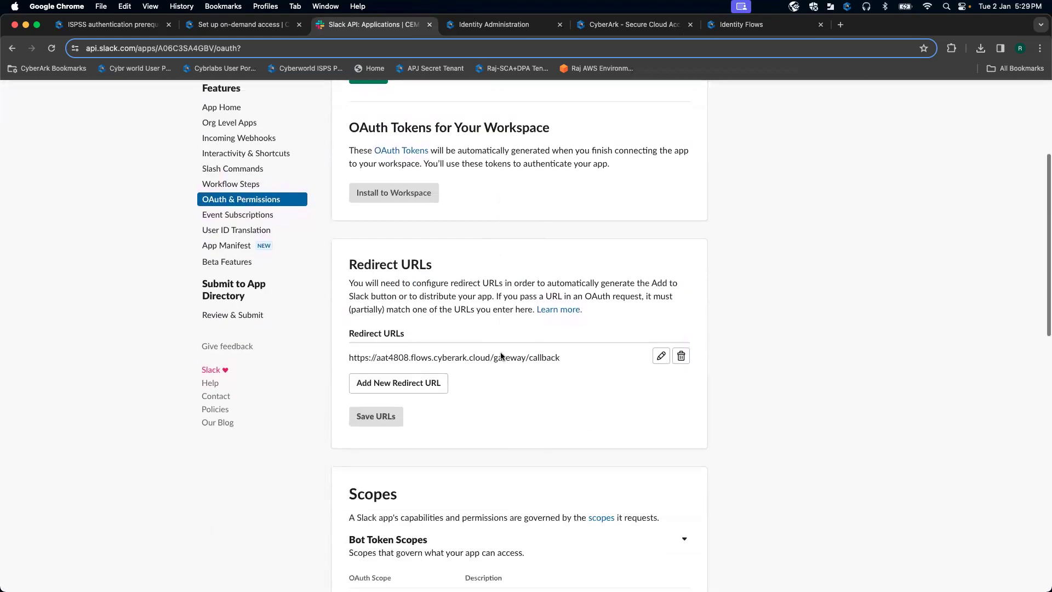
scroll(501, 356, "down", 1)
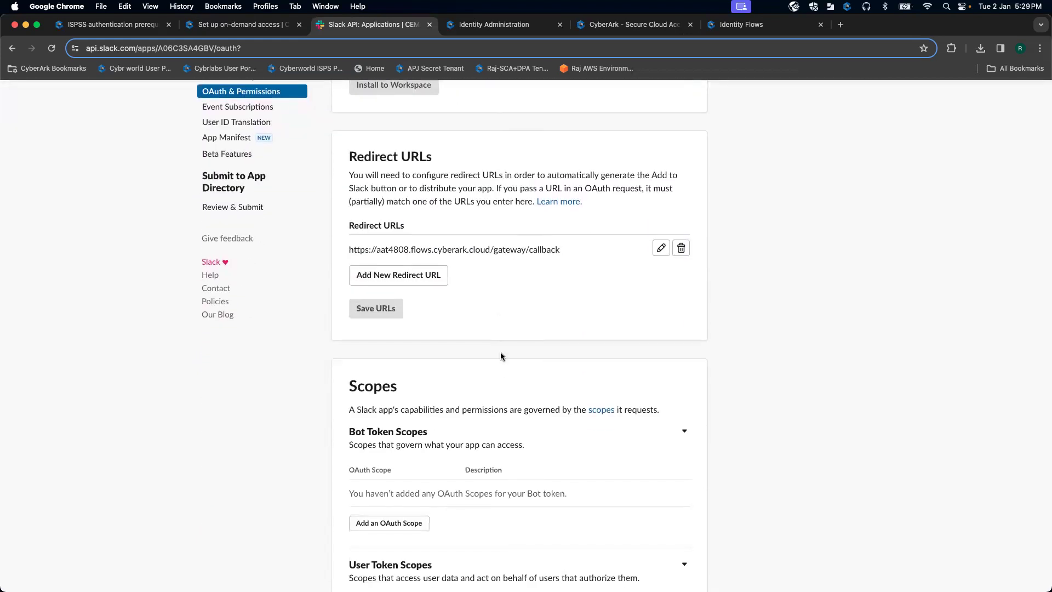
scroll(501, 357, "down", 4)
scroll(501, 357, "up", 8)
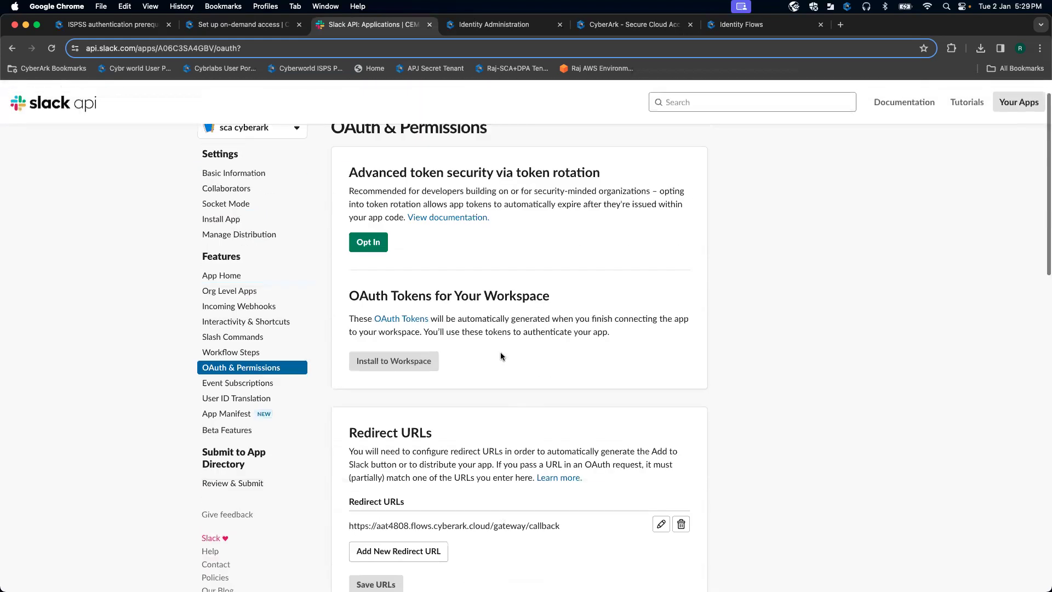
scroll(501, 356, "down", 6)
scroll(500, 356, "up", 1)
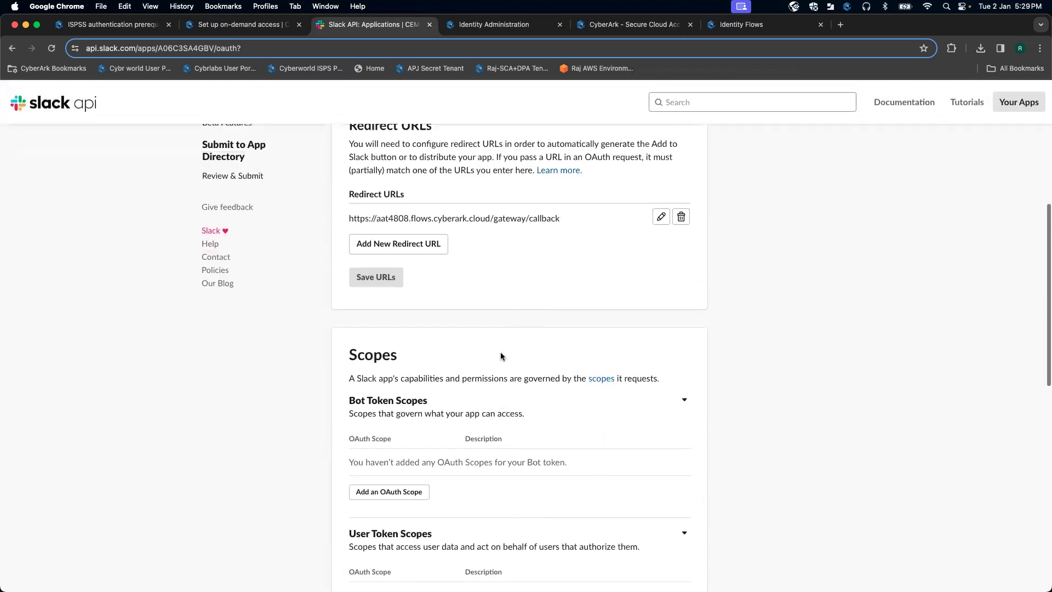
left_click(272, 25)
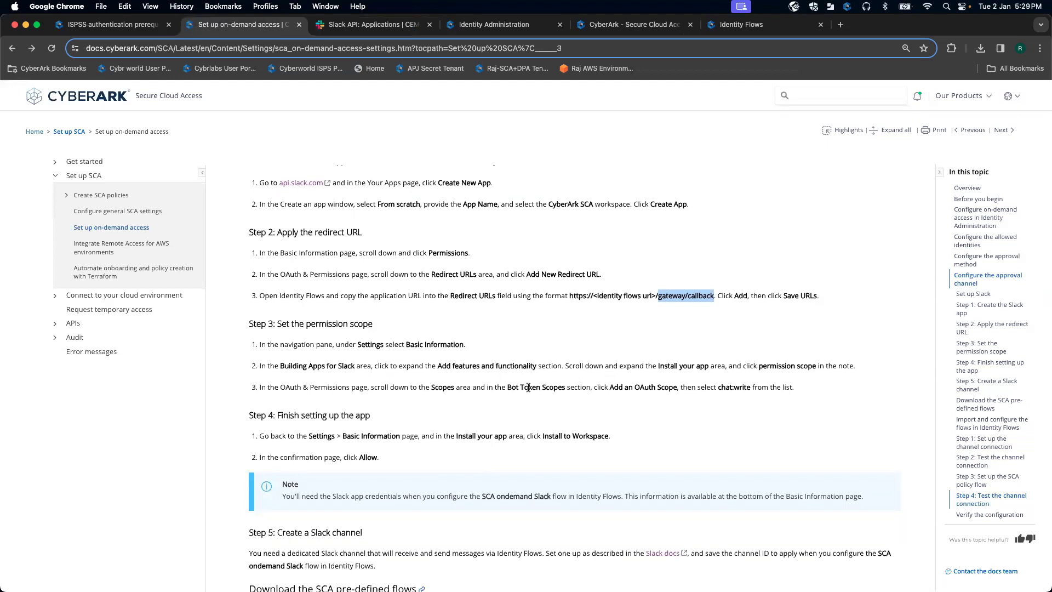
left_click_drag(752, 388, 726, 388)
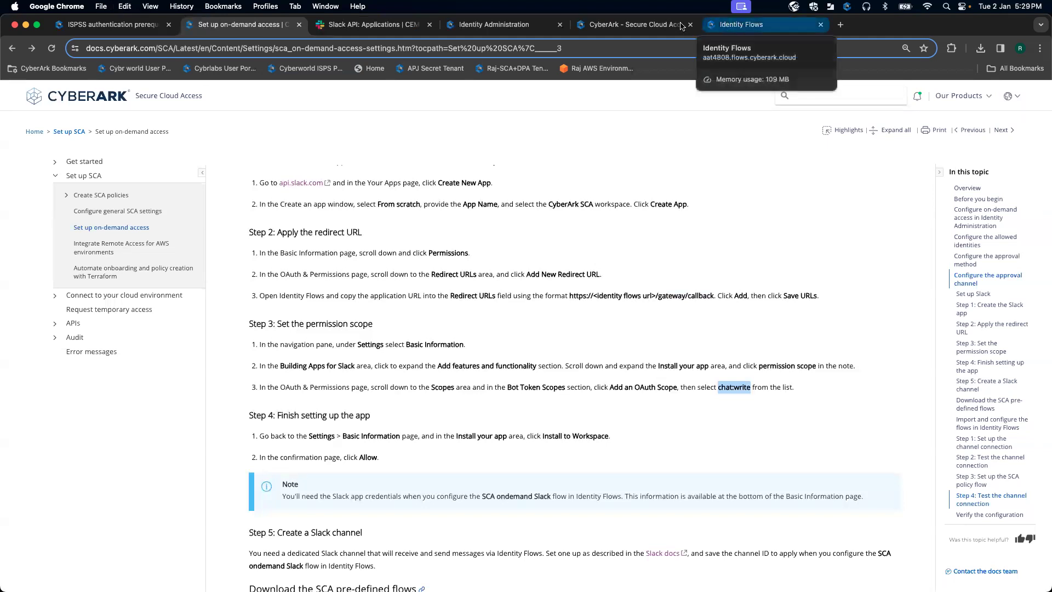
Step: Add chat:write to the sca cyberark app's Bot Token Scopes
left_click(379, 25)
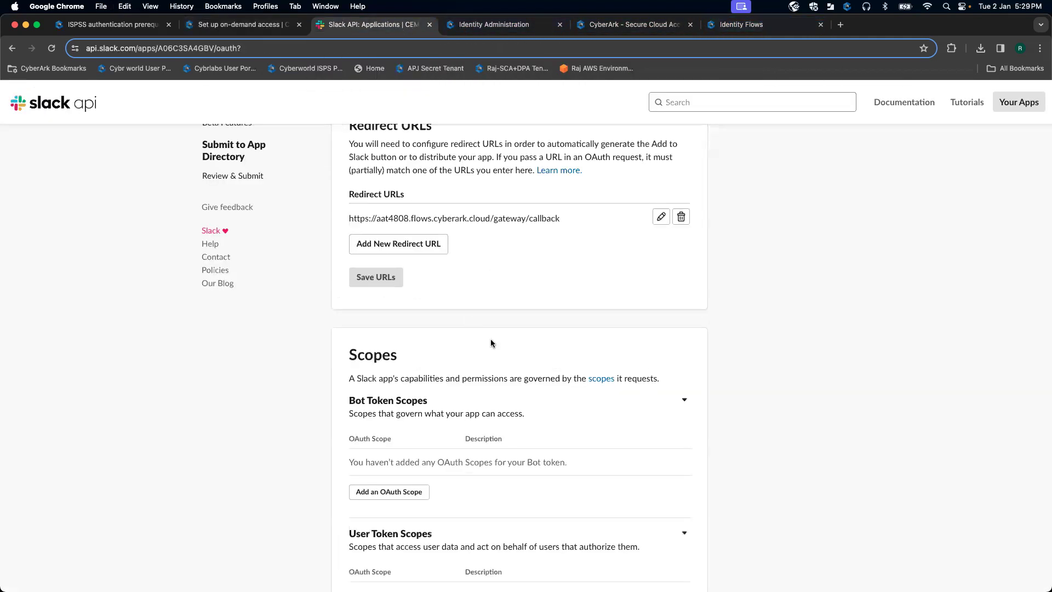
scroll(491, 343, "down", 2)
left_click(402, 392)
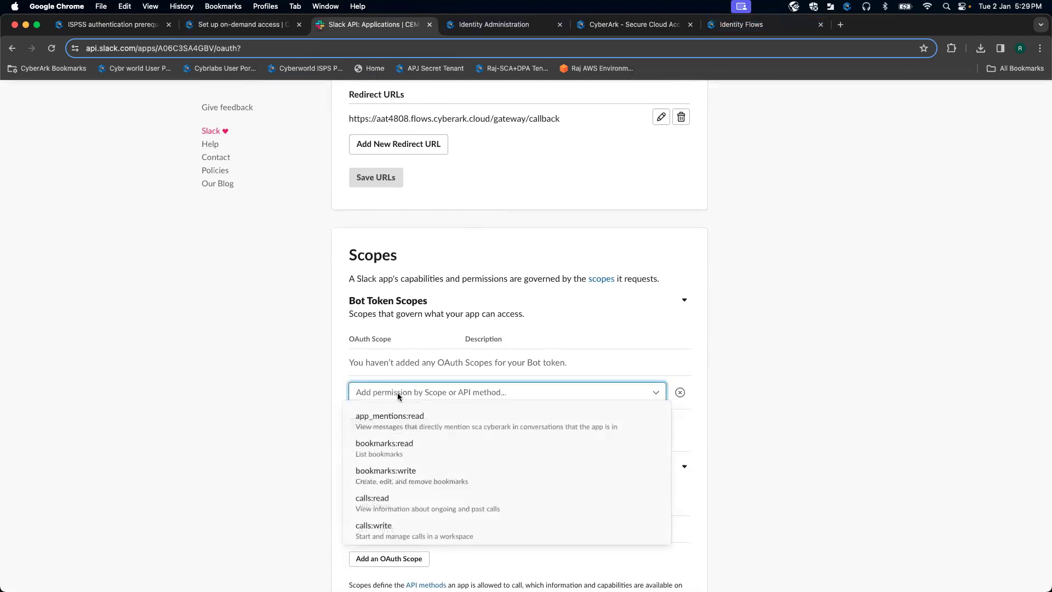
type("chat:write")
left_click(405, 413)
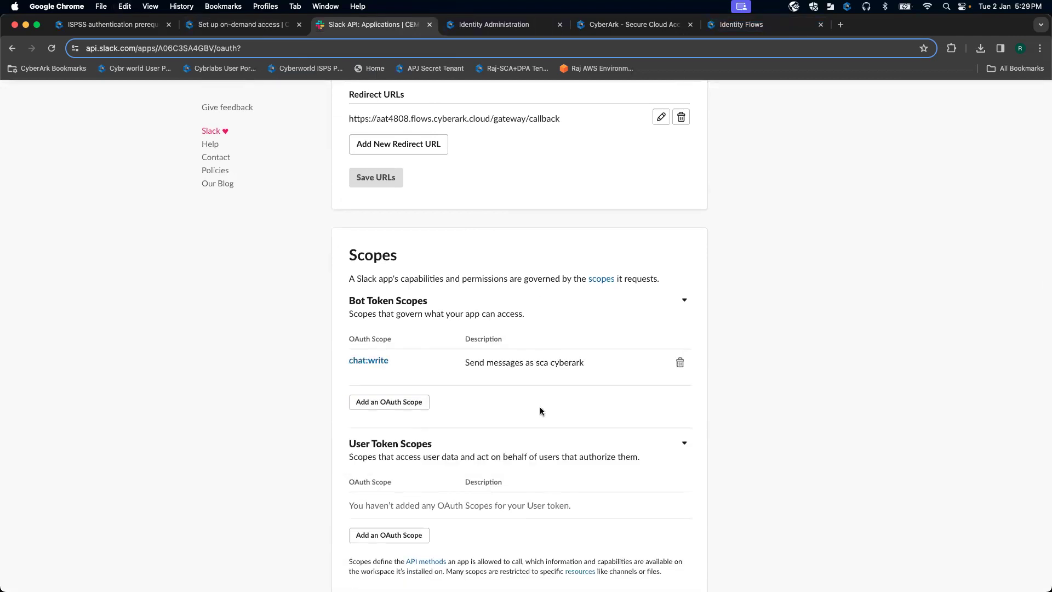
scroll(540, 412, "down", 2)
scroll(540, 411, "up", 3)
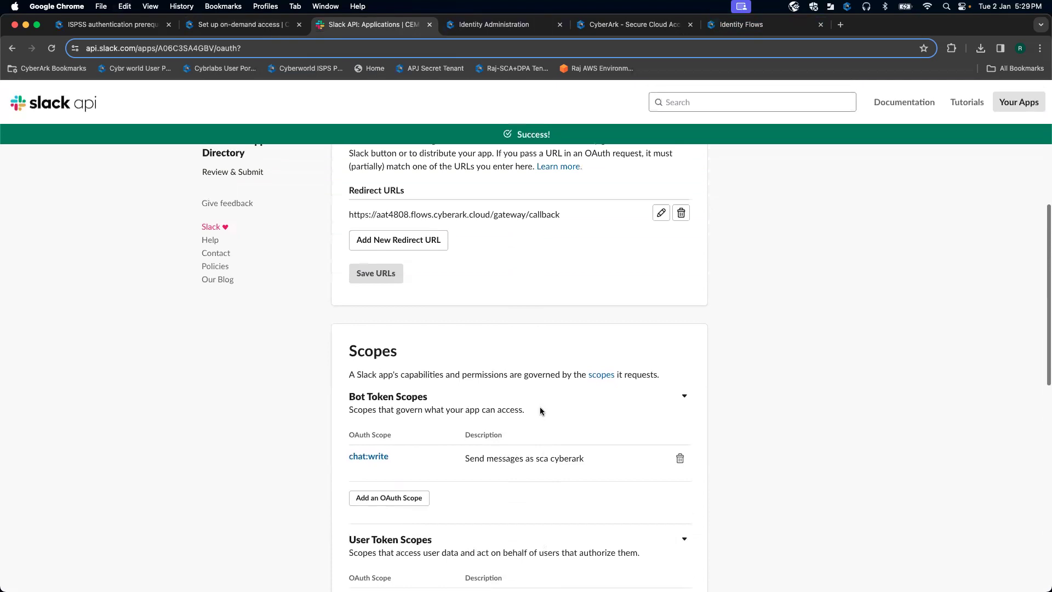
scroll(540, 412, "up", 3)
scroll(540, 411, "up", 3)
scroll(540, 411, "down", 1)
scroll(540, 411, "down", 3)
scroll(540, 407, "up", 3)
Step: Install the sca cyberark app to the CEM workspace, allow access, and scroll to its App Credentials
left_click(278, 25)
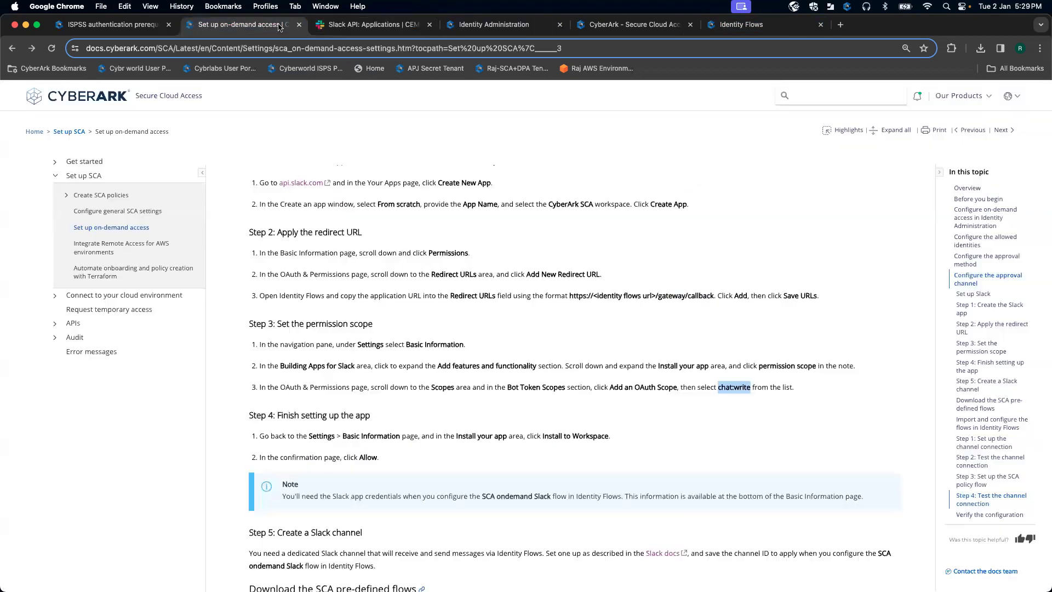
scroll(522, 312, "down", 5)
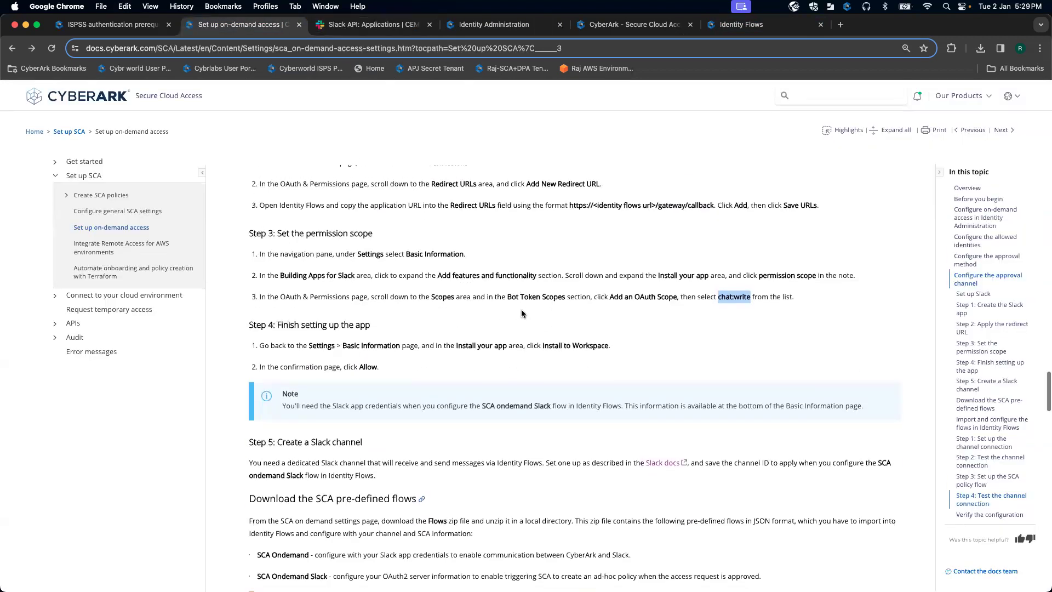
left_click(395, 25)
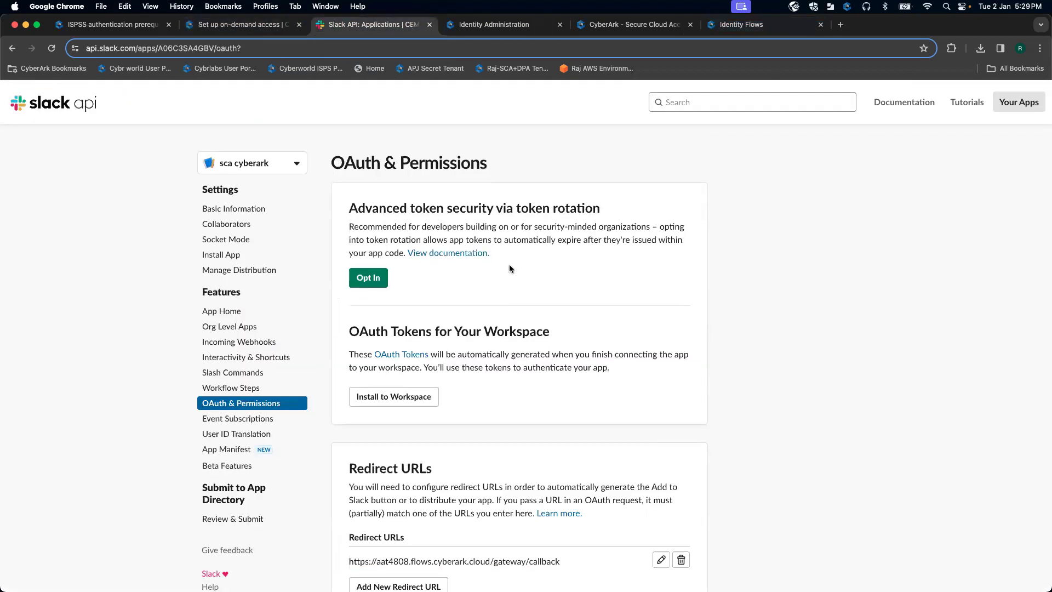
left_click(250, 213)
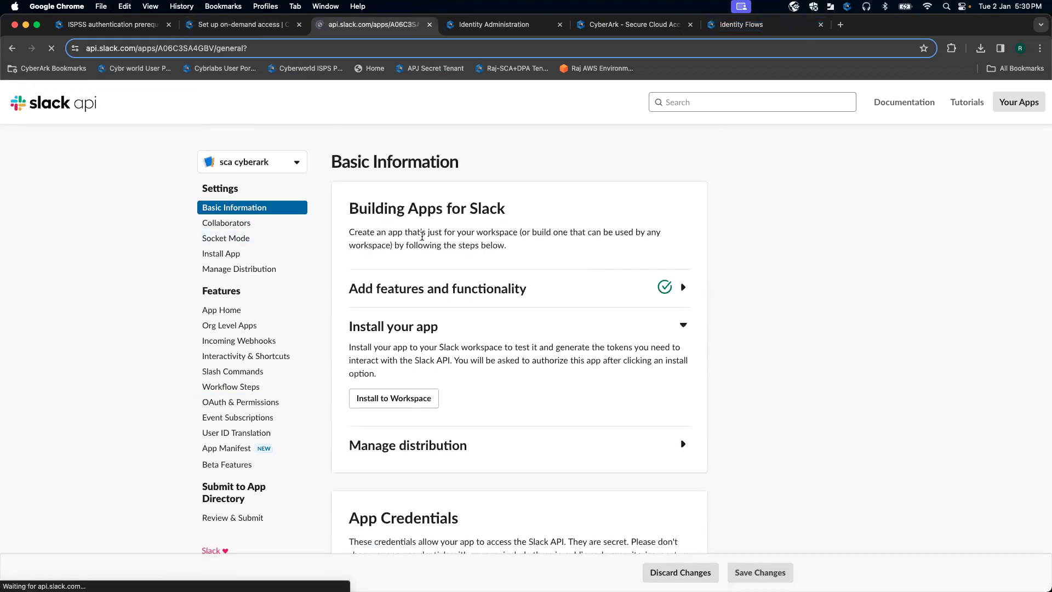
left_click(404, 399)
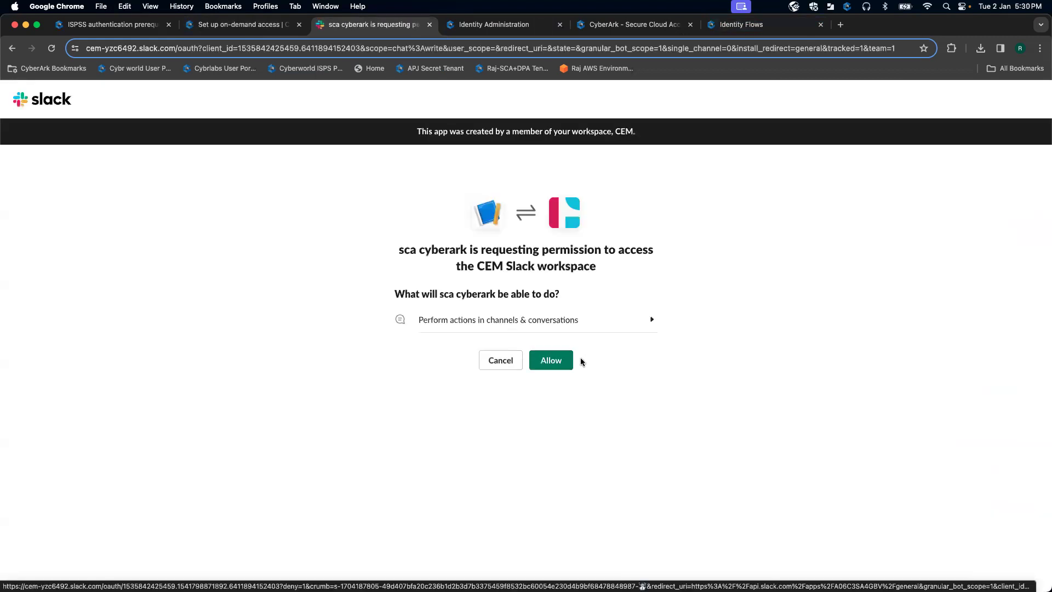
left_click(556, 361)
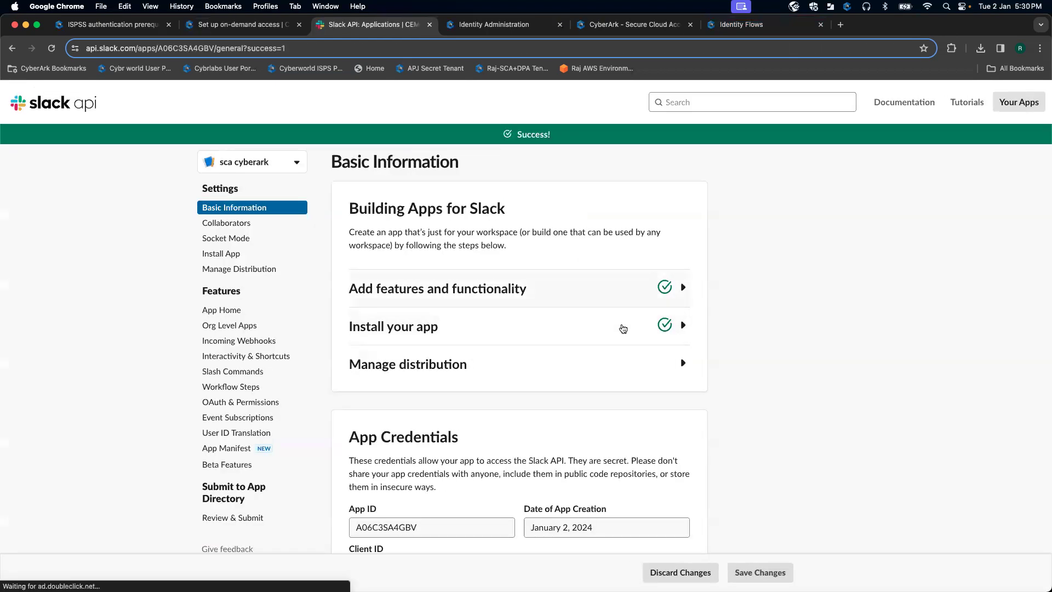
scroll(605, 326, "down", 2)
scroll(605, 325, "down", 2)
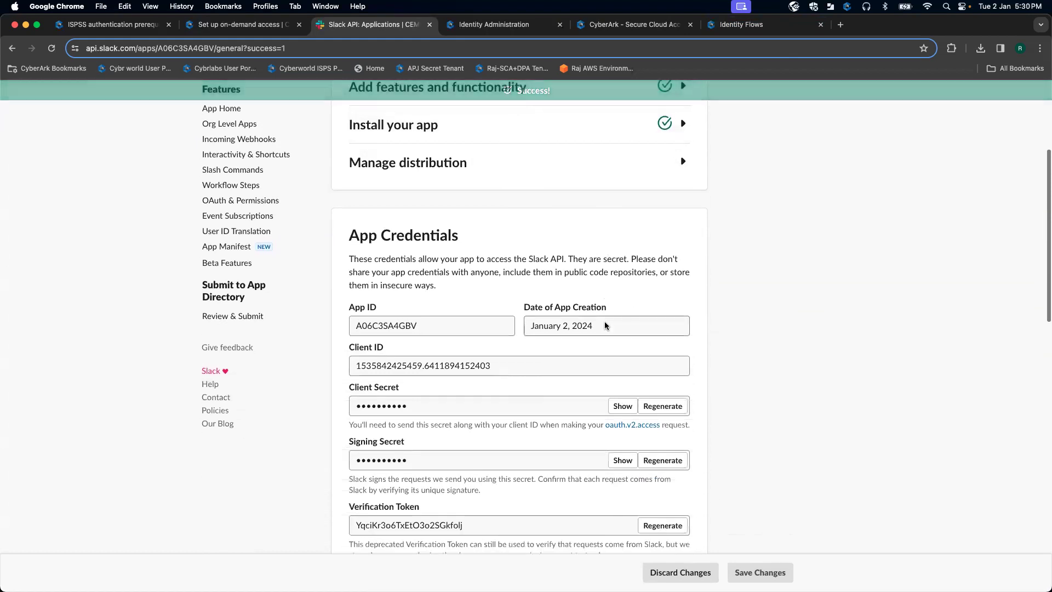
scroll(512, 401, "down", 2)
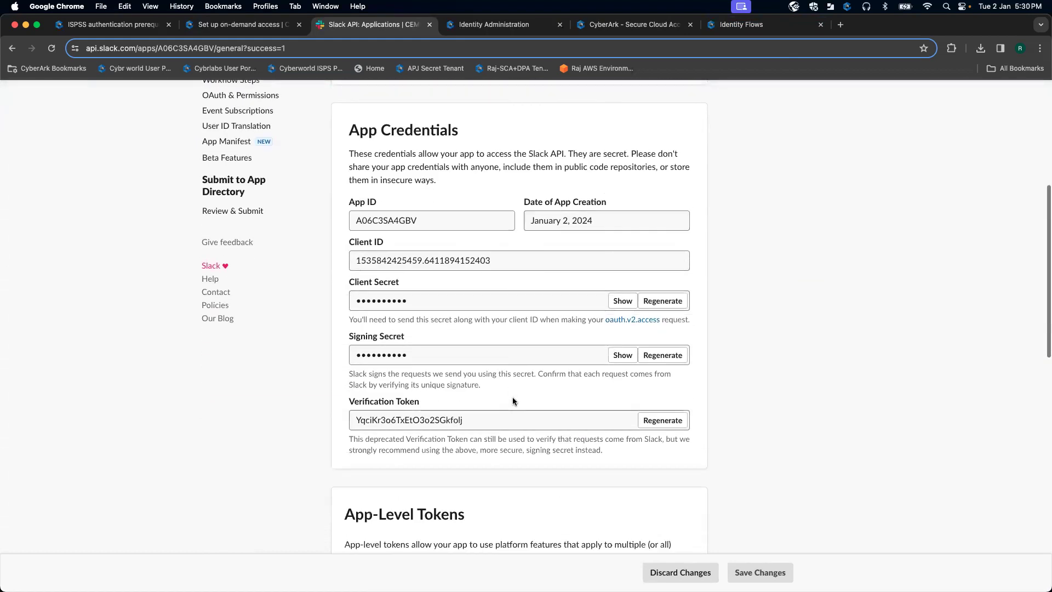
scroll(512, 401, "up", 2)
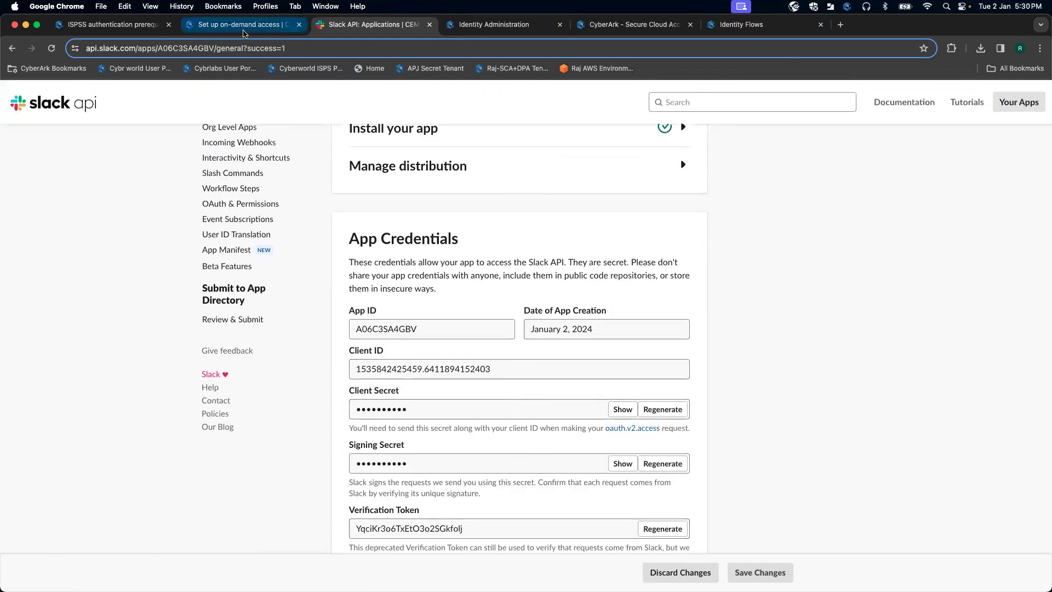
left_click(241, 24)
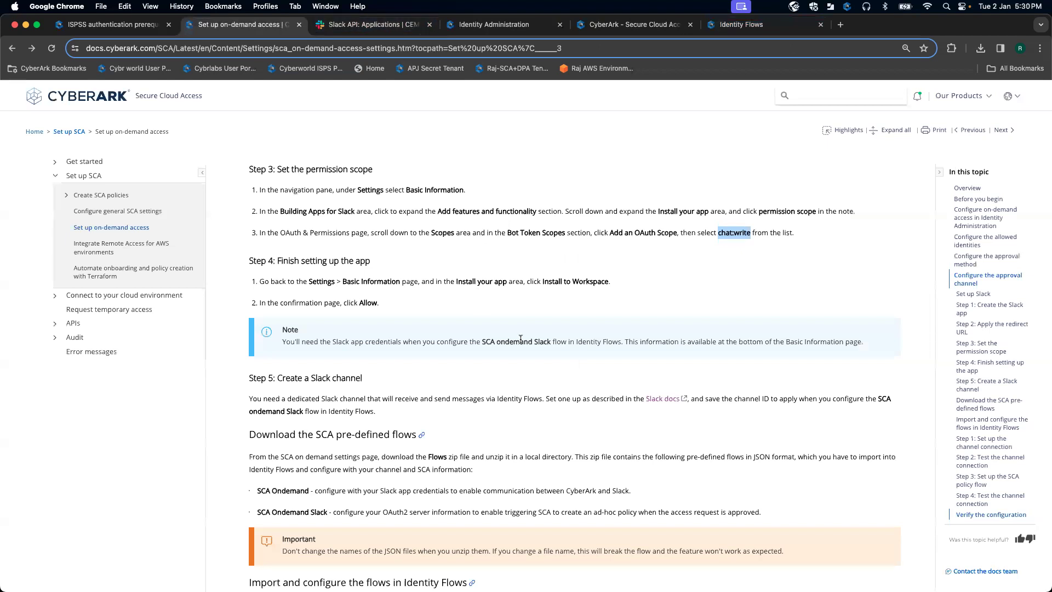
scroll(521, 339, "down", 1)
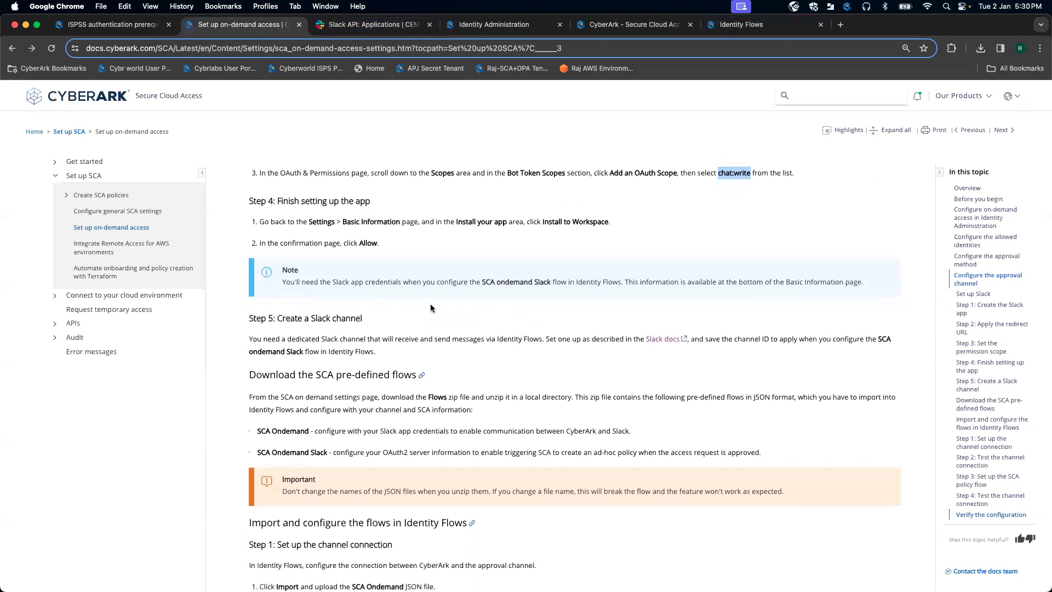
scroll(431, 308, "up", 1)
left_click_drag(390, 304, 246, 261)
left_click(465, 313)
scroll(465, 314, "down", 1)
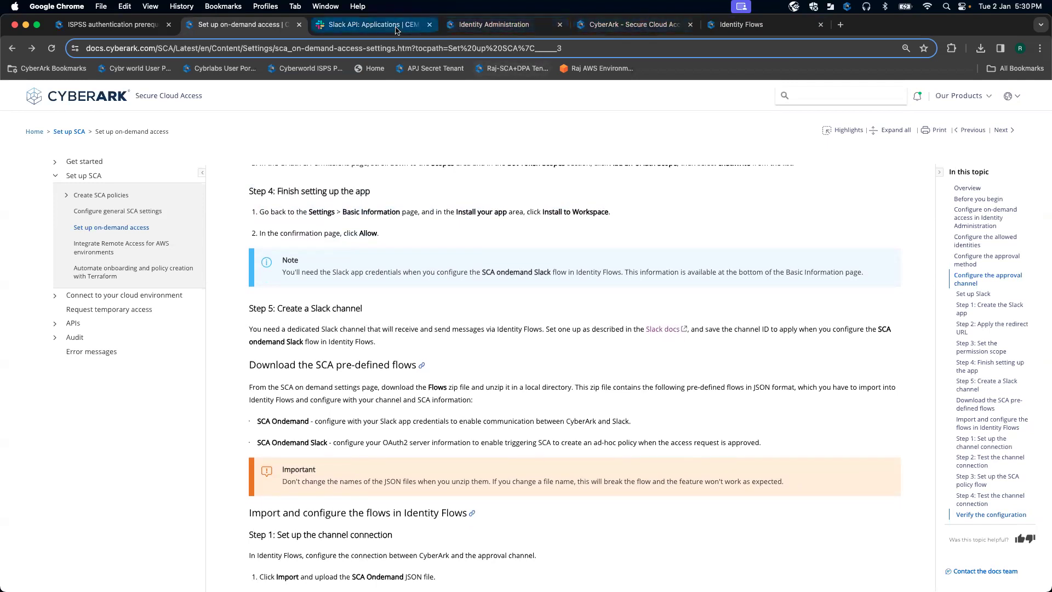
left_click(379, 25)
scroll(448, 250, "up", 5)
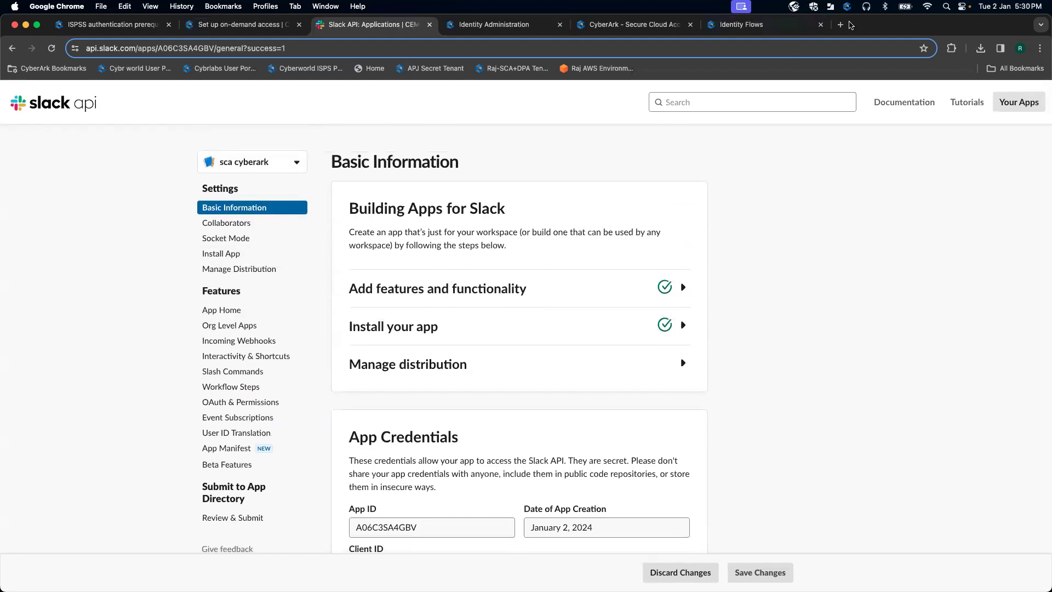
Step: Open slack.com in a new tab and launch the CEM workspace in the browser
left_click(840, 25)
type("slack")
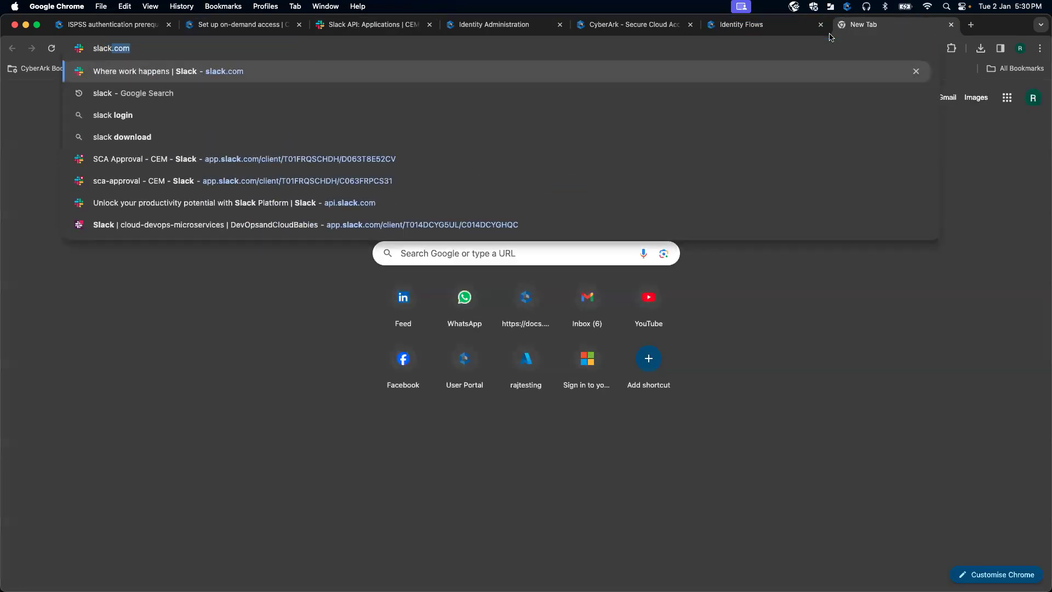
key("Return")
left_click_drag(862, 27, 466, 37)
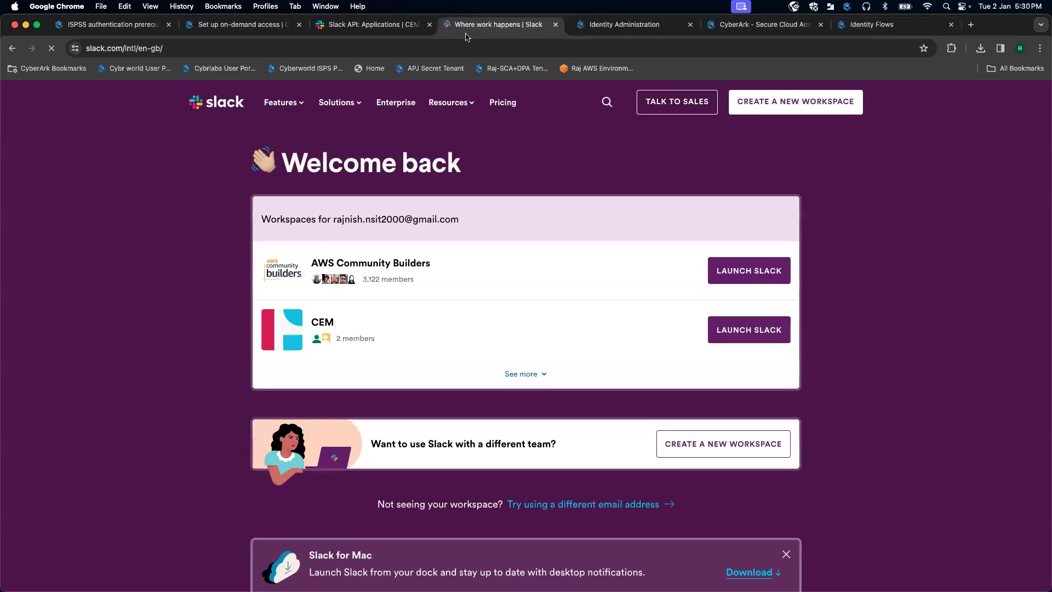
left_click(770, 332)
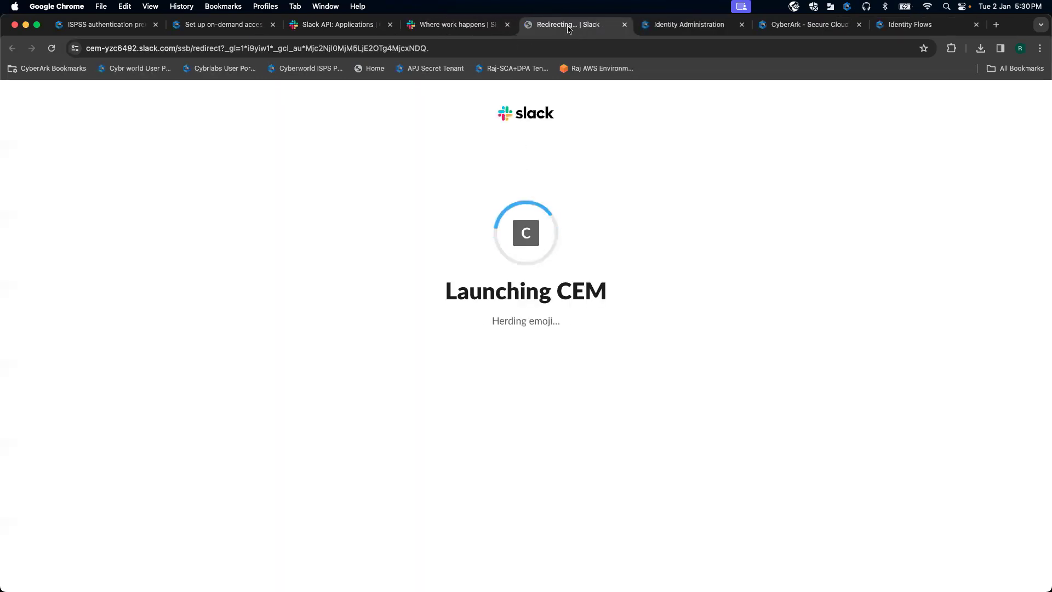
left_click_drag(569, 28, 444, 31)
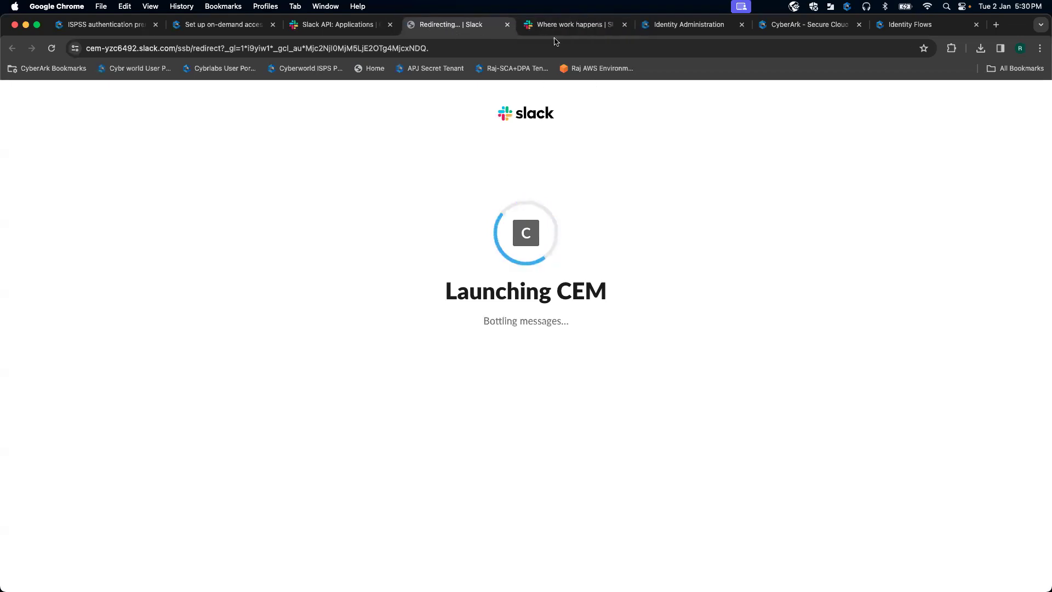
left_click(568, 24)
left_click(625, 24)
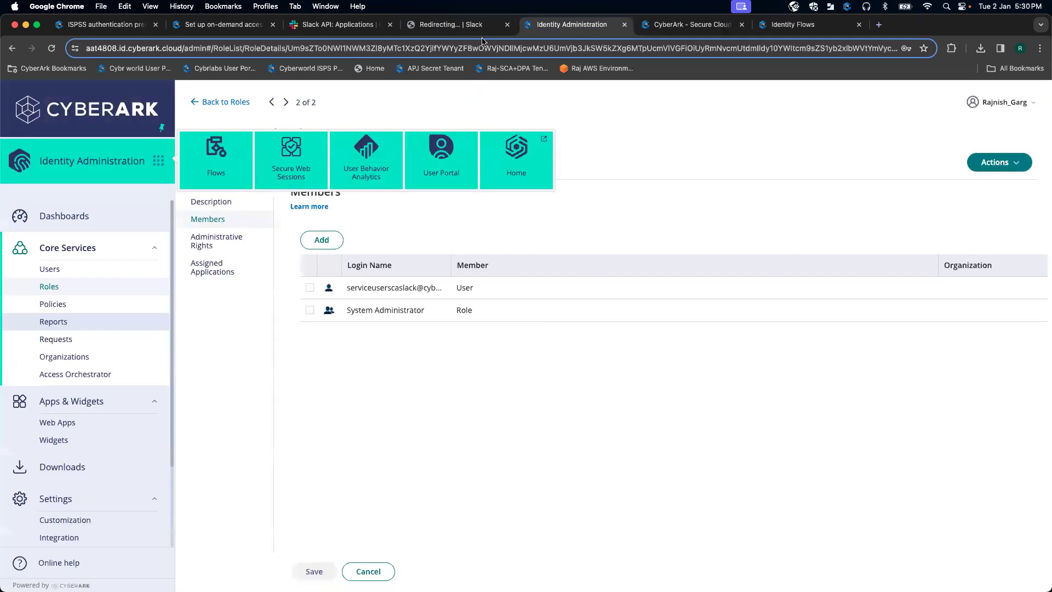
left_click(455, 24)
left_click(563, 337)
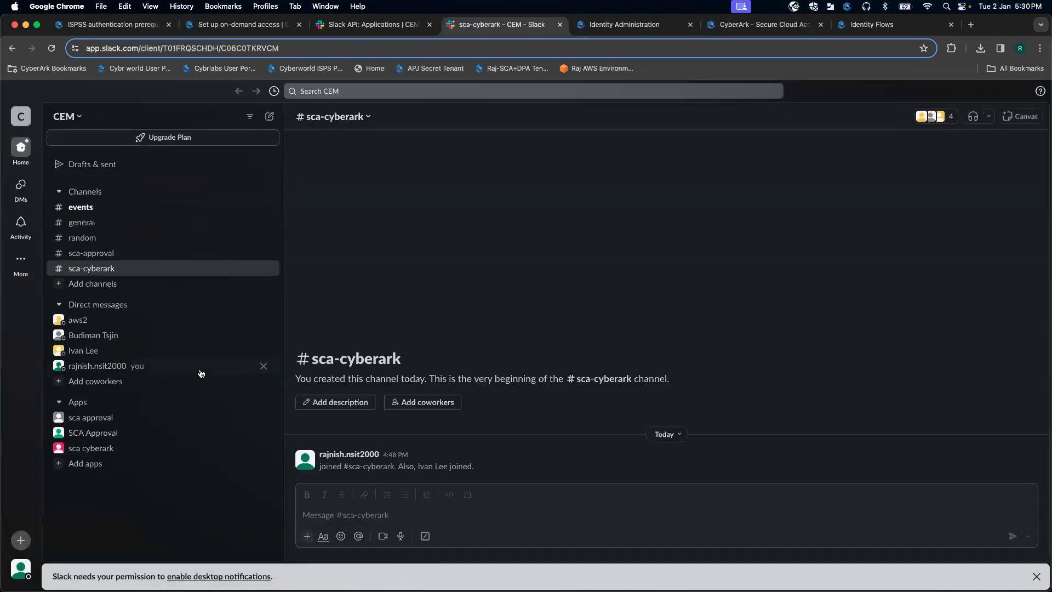
Step: Try creating a channel named sca-cyberark, then cancel because the name is already taken
left_click(92, 421)
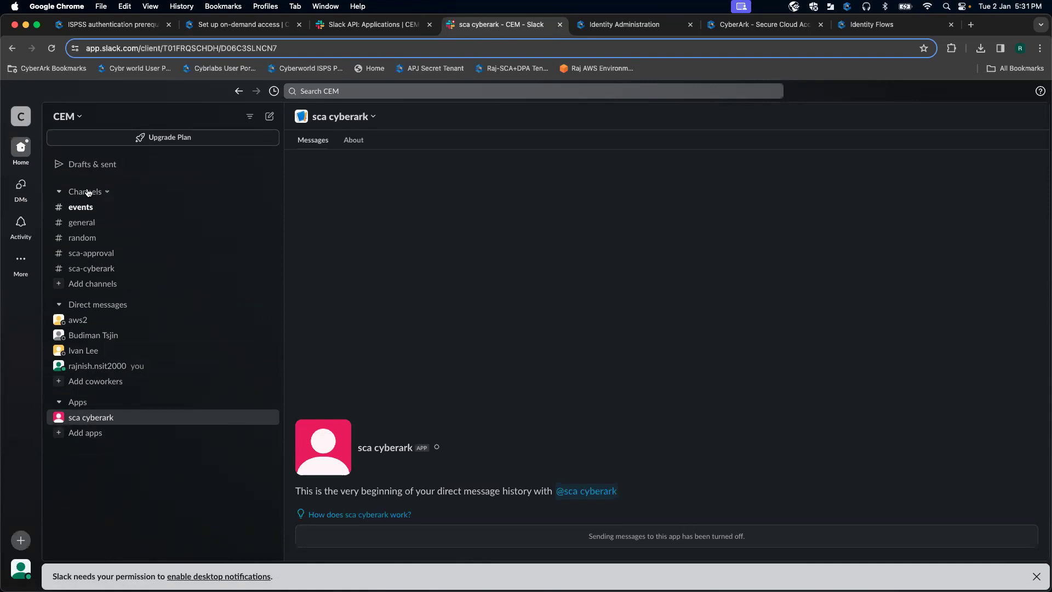
left_click(109, 191)
mouse_move(117, 217)
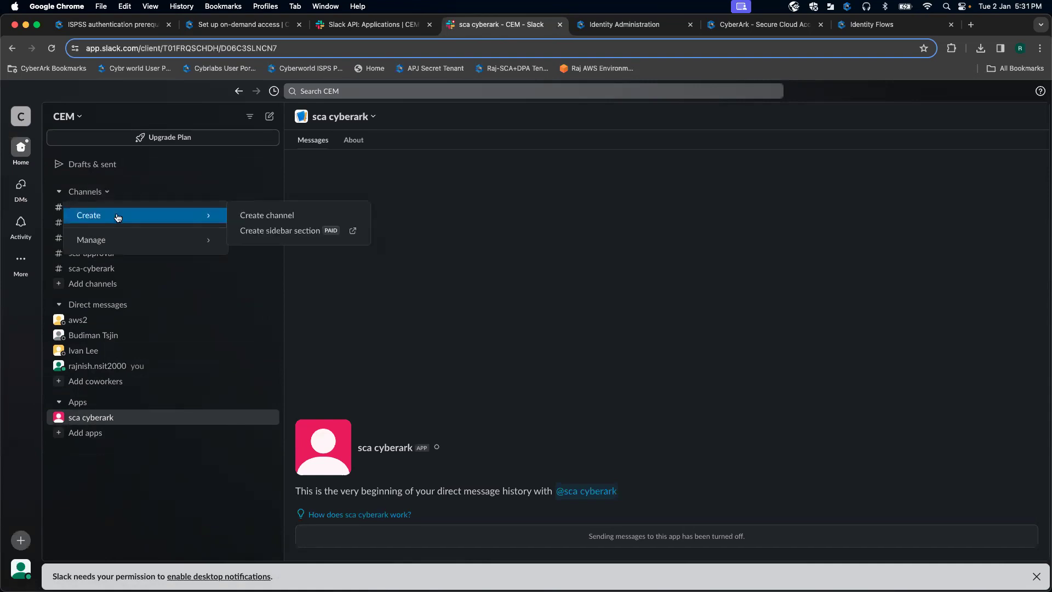
left_click(257, 217)
type("s")
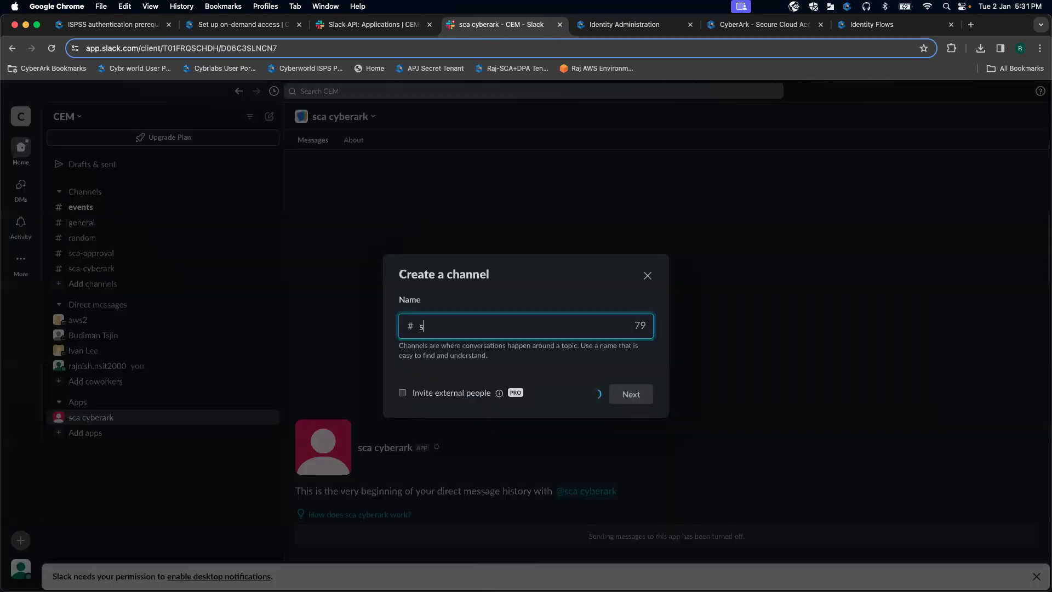
type("ca-cyberark")
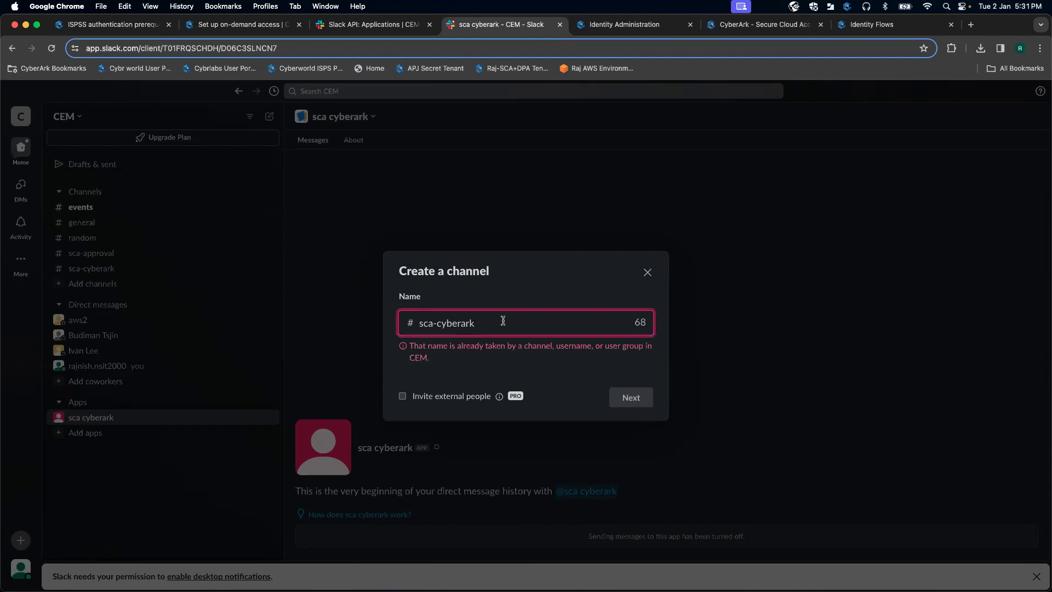
key("BackSpace")
key("BackSpace")
key("BackSpace")
key("BackSpace")
key("BackSpace")
key("BackSpace")
key("BackSpace")
key("BackSpace")
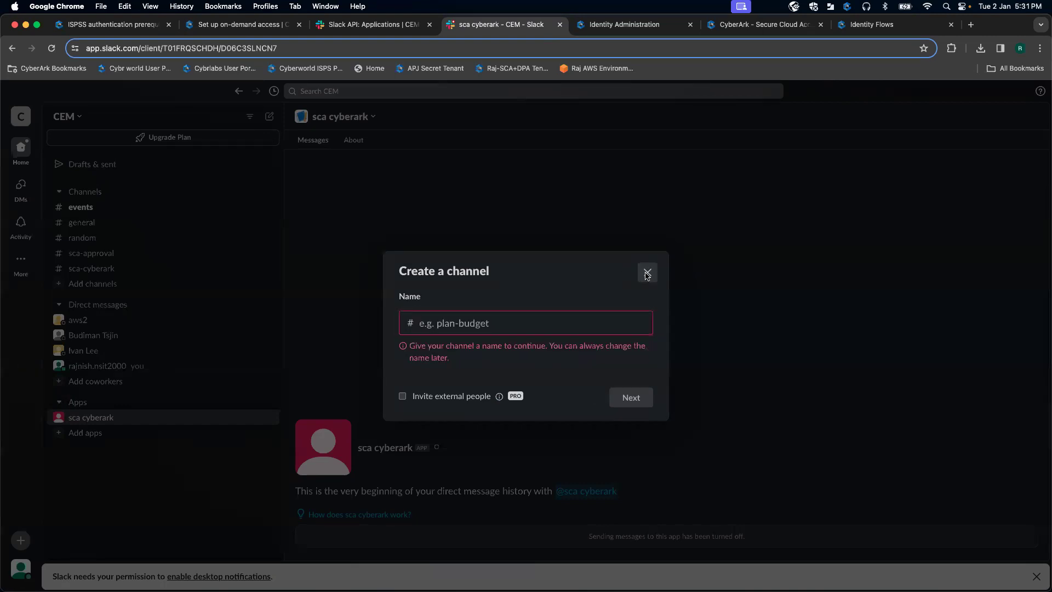
left_click(648, 273)
Step: Open the #sca-cyberark channel details to view its Channel ID
left_click(117, 269)
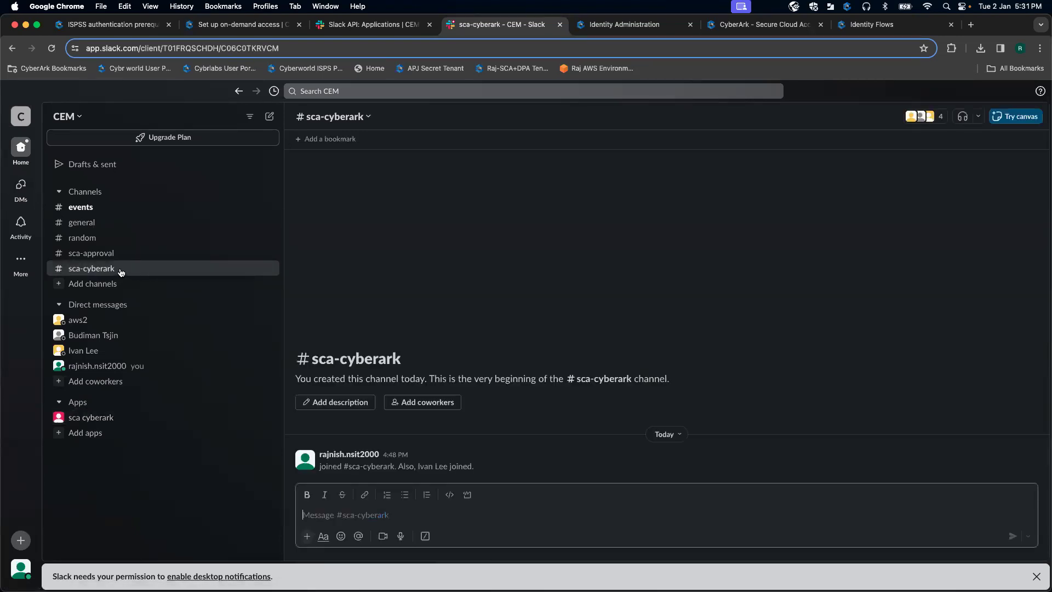
left_click(368, 116)
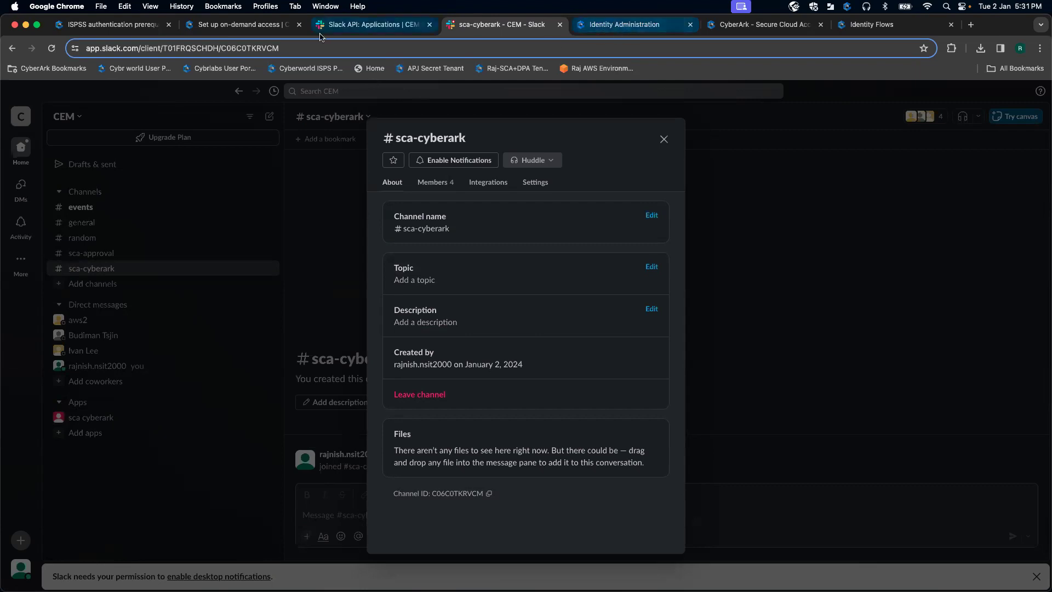
left_click(238, 24)
scroll(395, 310, "down", 3)
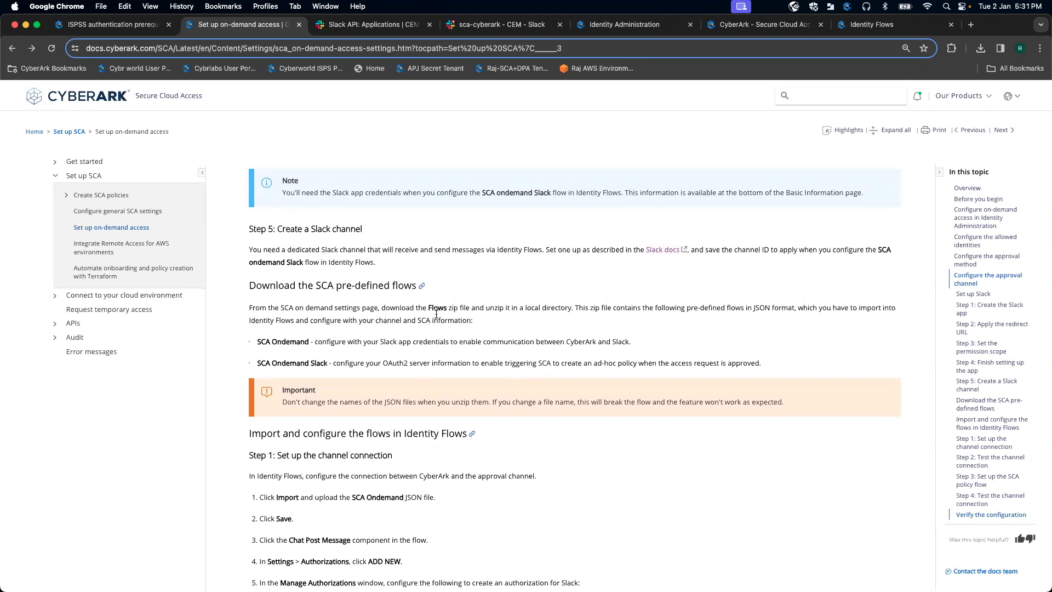
Step: Read the SCA Ondemand and SCA Ondemand Slack flow import bullets, then switch to Identity Flows
left_click_drag(261, 340, 298, 339)
left_click(323, 339)
left_click_drag(283, 362, 316, 360)
scroll(384, 343, "down", 5)
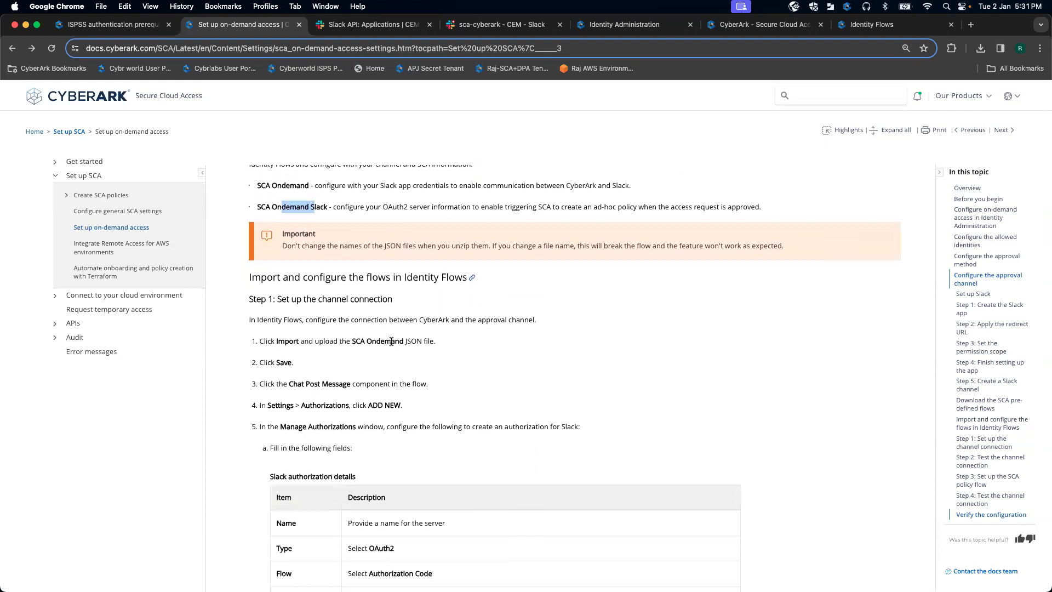
left_click(870, 24)
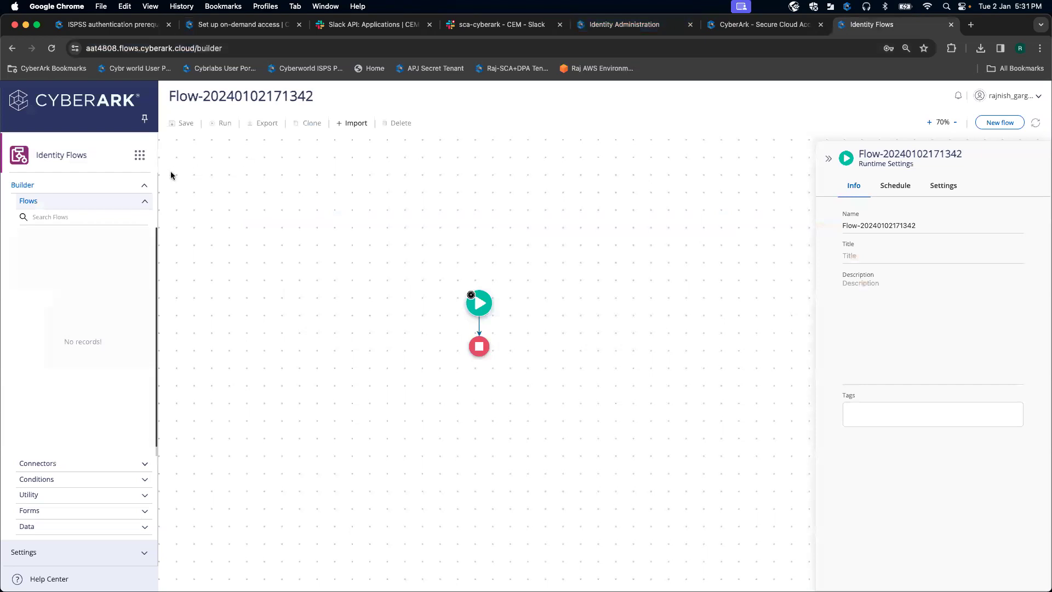
Step: Attempt to import SCA Ondemand.json, then reload the flow builder page when it fails
left_click(353, 125)
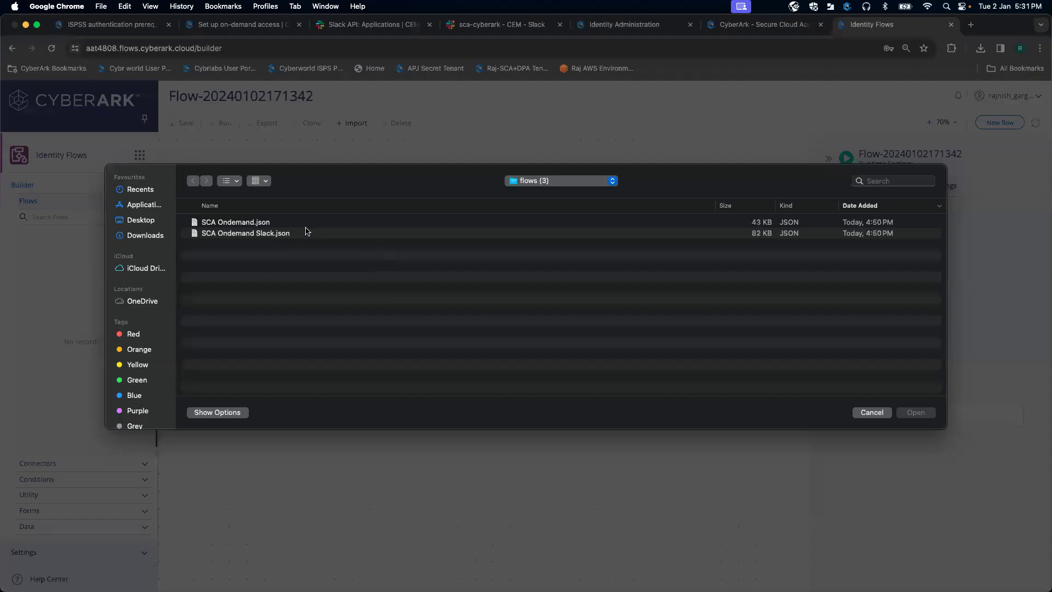
left_click(305, 231)
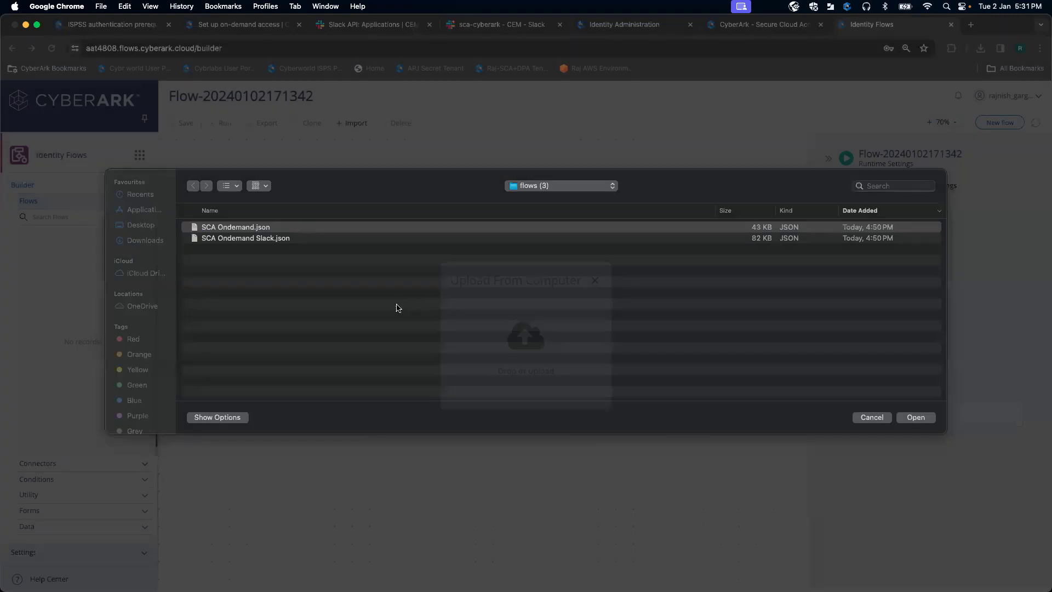
key("Escape")
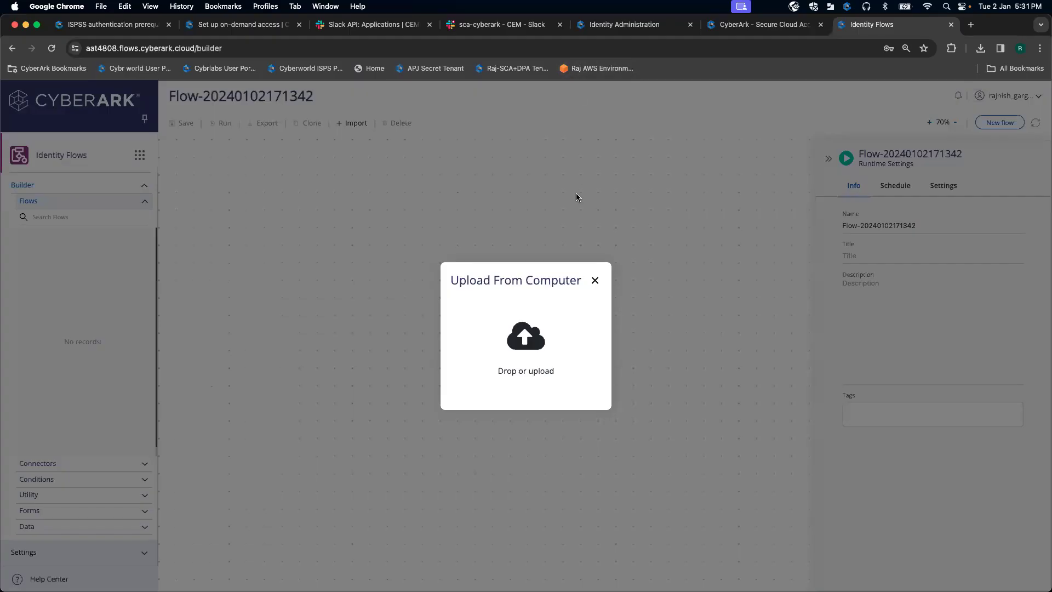
left_click_drag(868, 24, 468, 24)
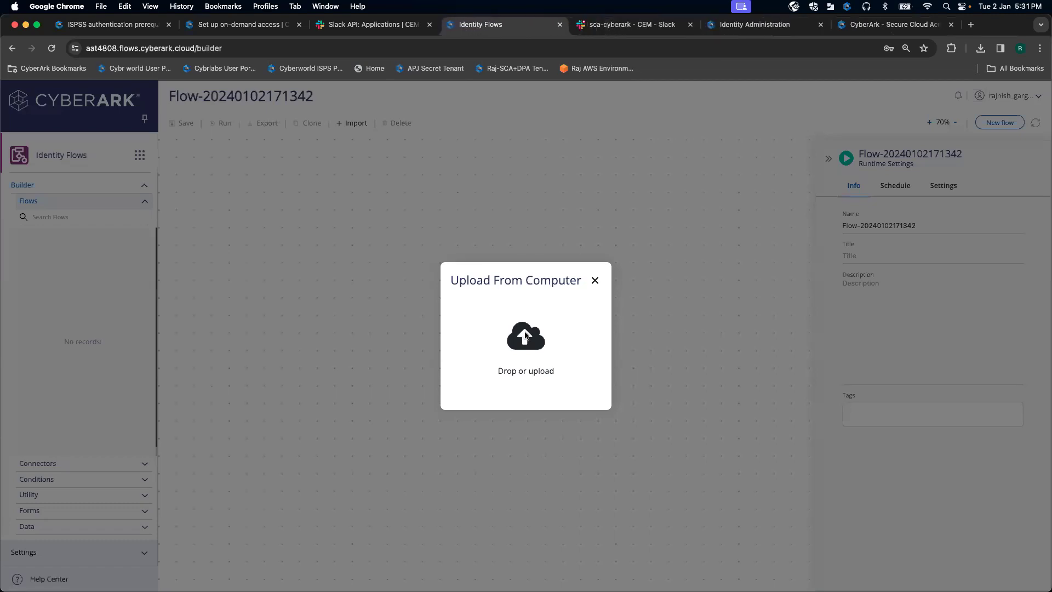
left_click(525, 336)
double_click(358, 222)
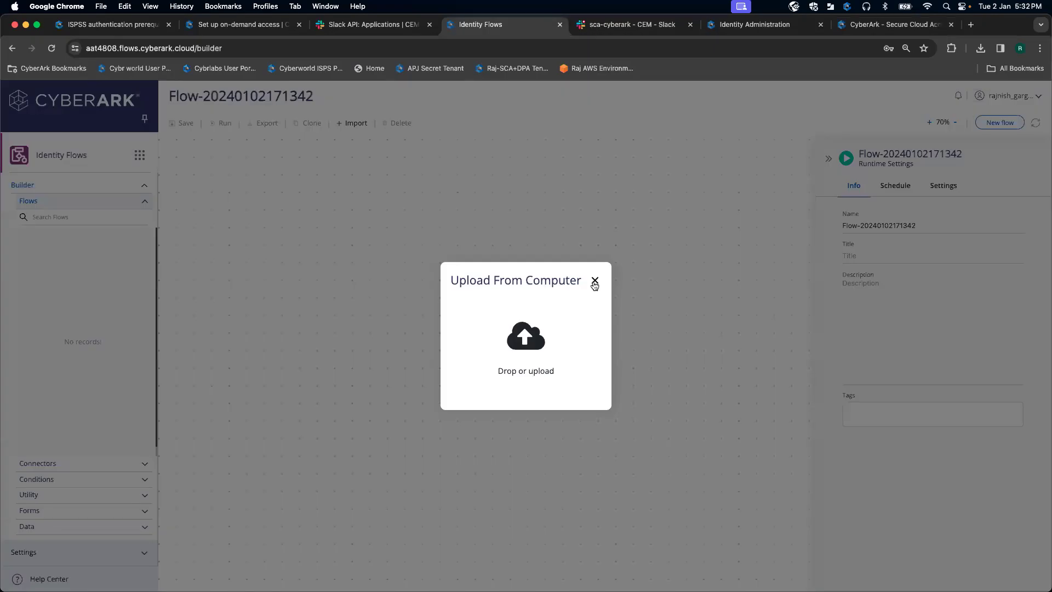
left_click(595, 285)
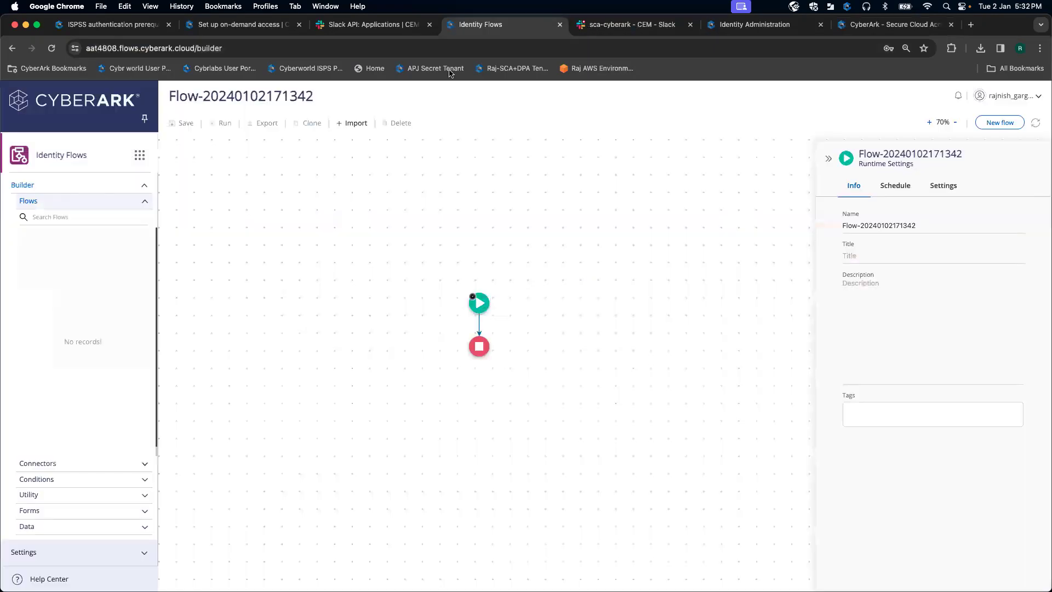
left_click(393, 48)
key("Return")
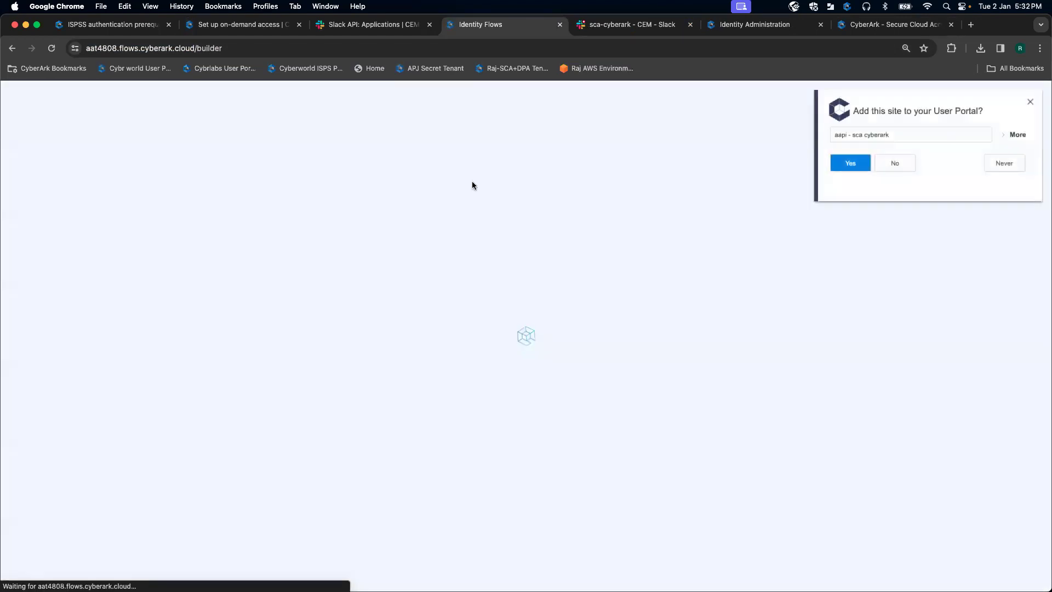
Step: Retry the import of SCA Ondemand.json so the flow loads onto the canvas
left_click(1010, 162)
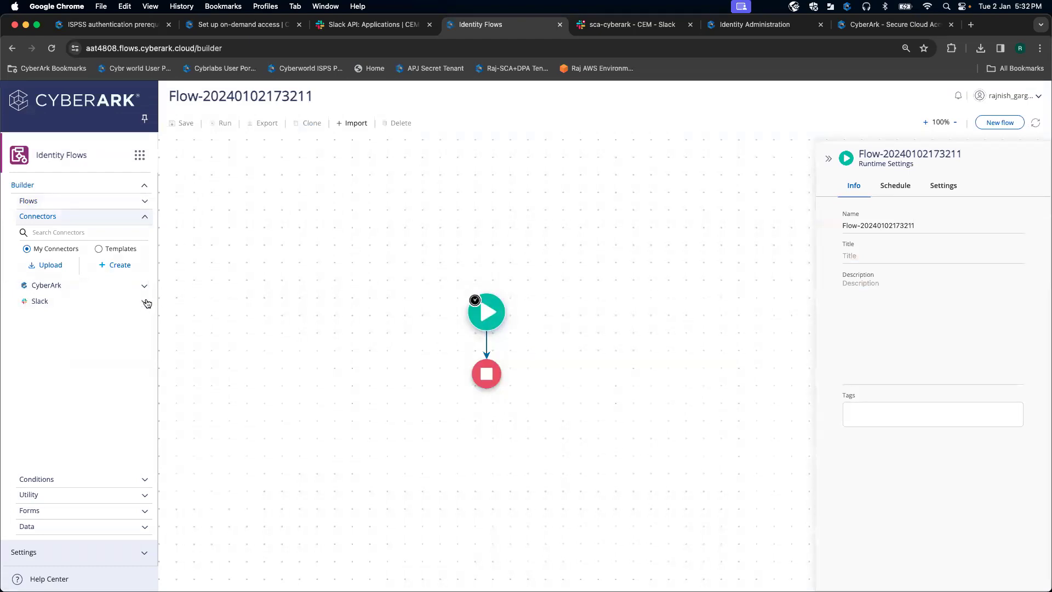
left_click(145, 302)
left_click(144, 318)
left_click(144, 318)
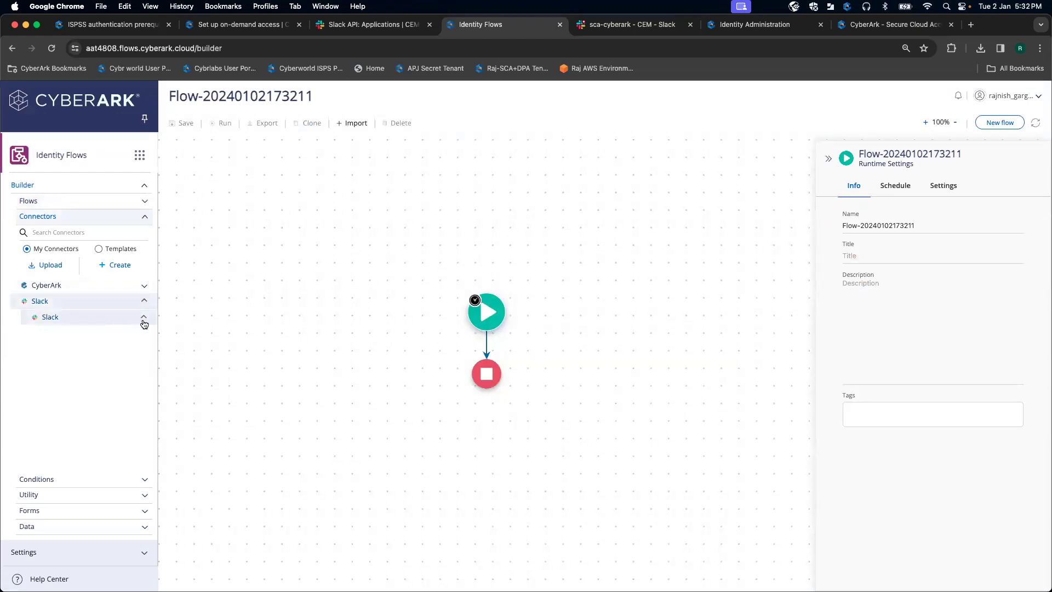
left_click(144, 301)
left_click(145, 201)
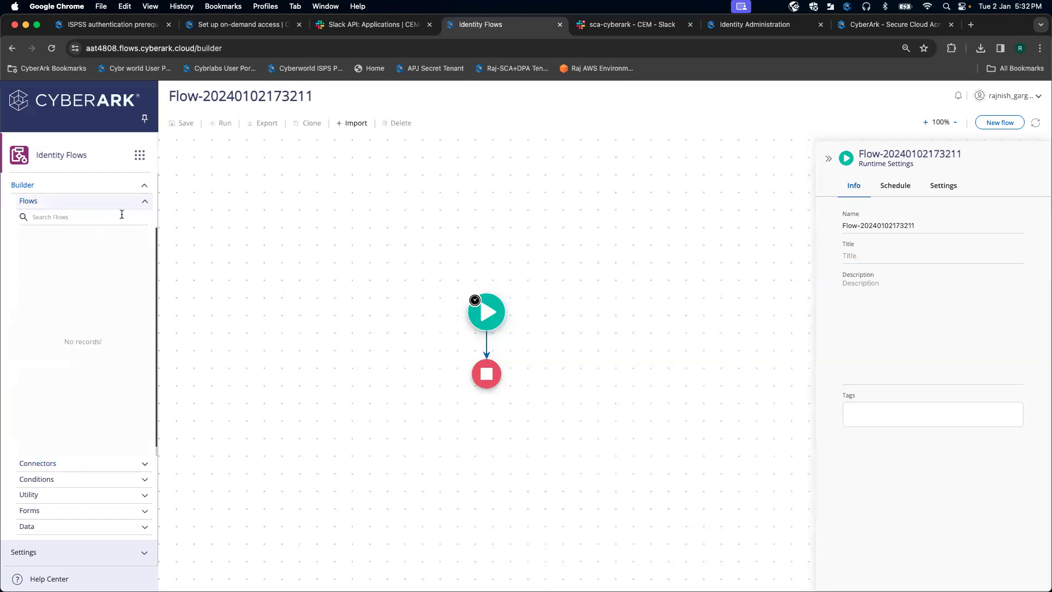
left_click(350, 122)
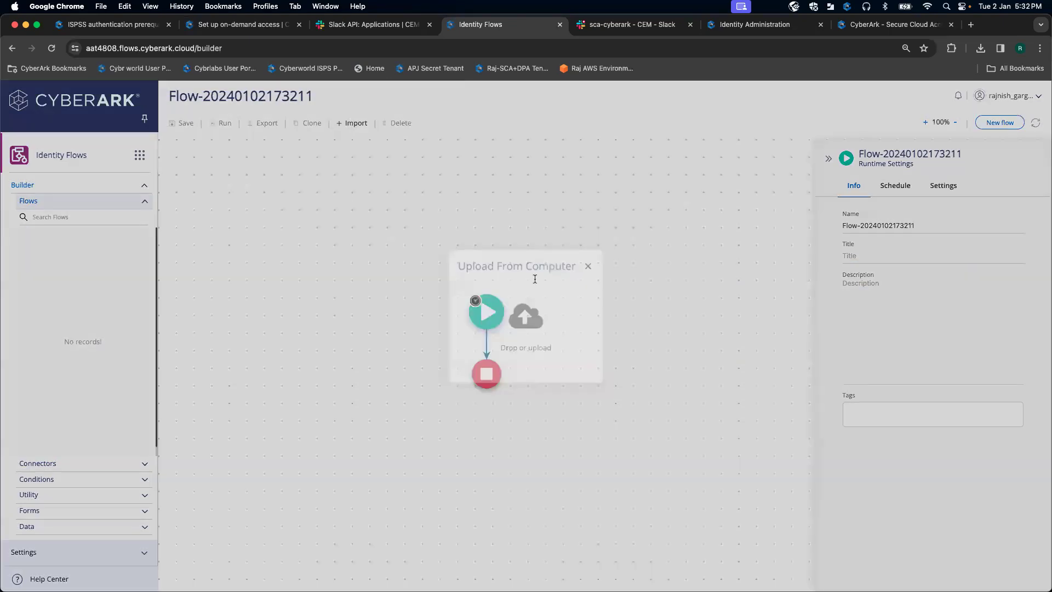
left_click(530, 345)
double_click(351, 223)
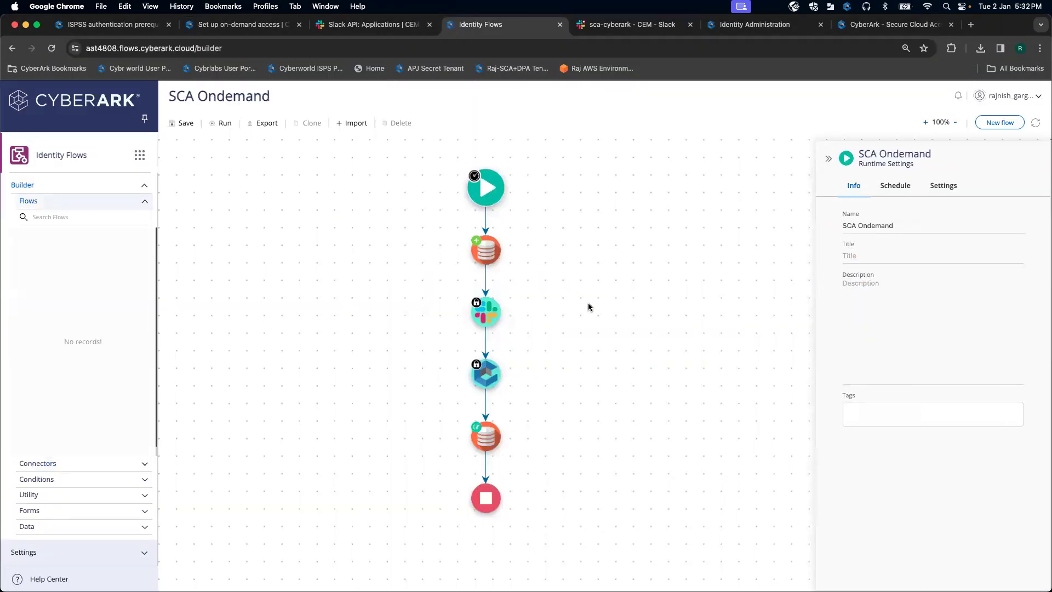
Step: Select the Chat Post Message step and open its authorizations list
left_click(359, 25)
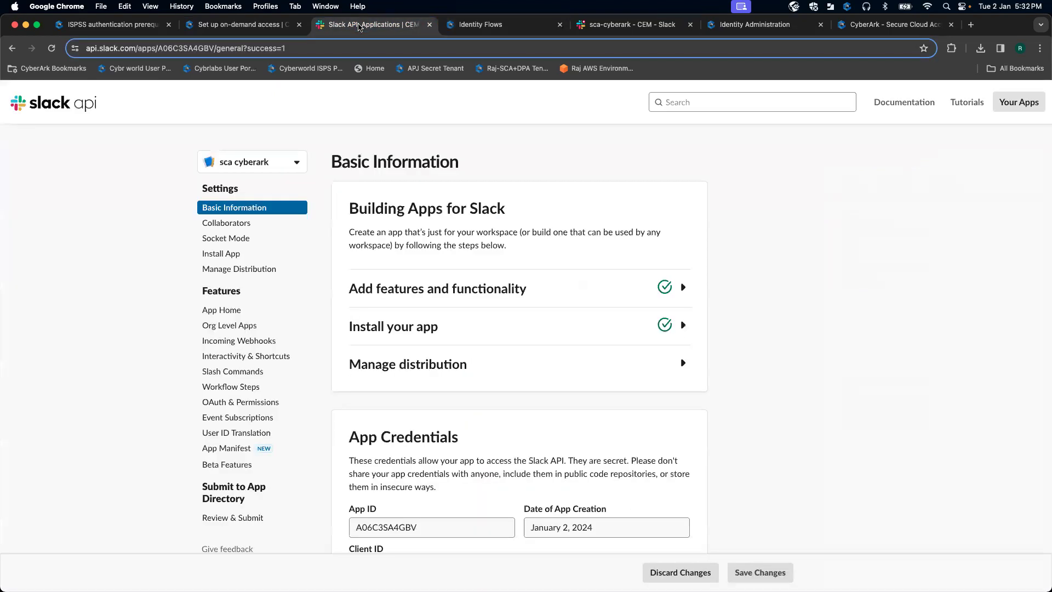
left_click(268, 24)
left_click_drag(479, 25, 374, 26)
left_click(278, 26)
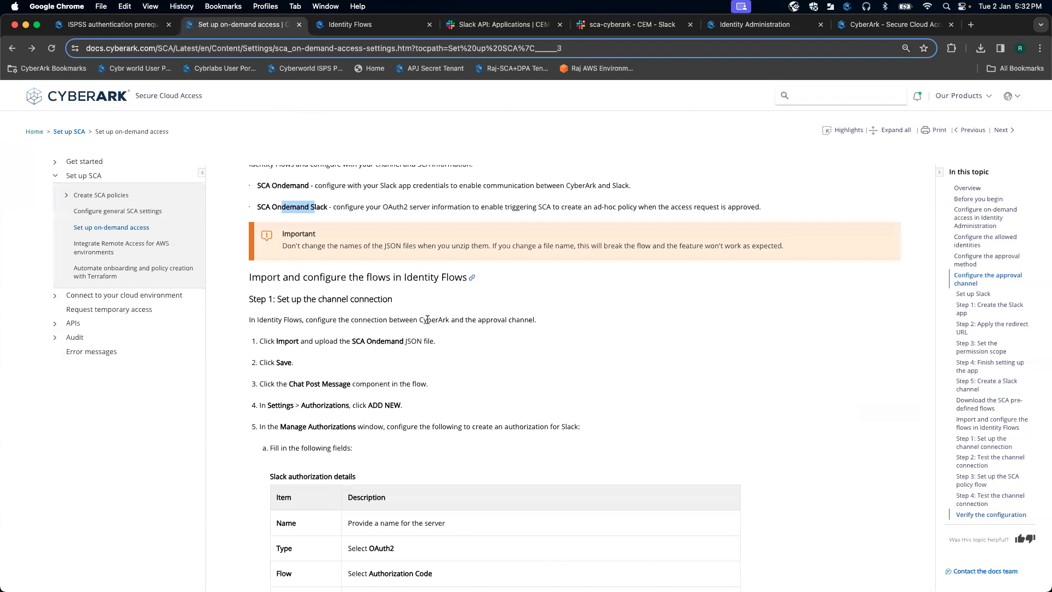
scroll(385, 253, "down", 3)
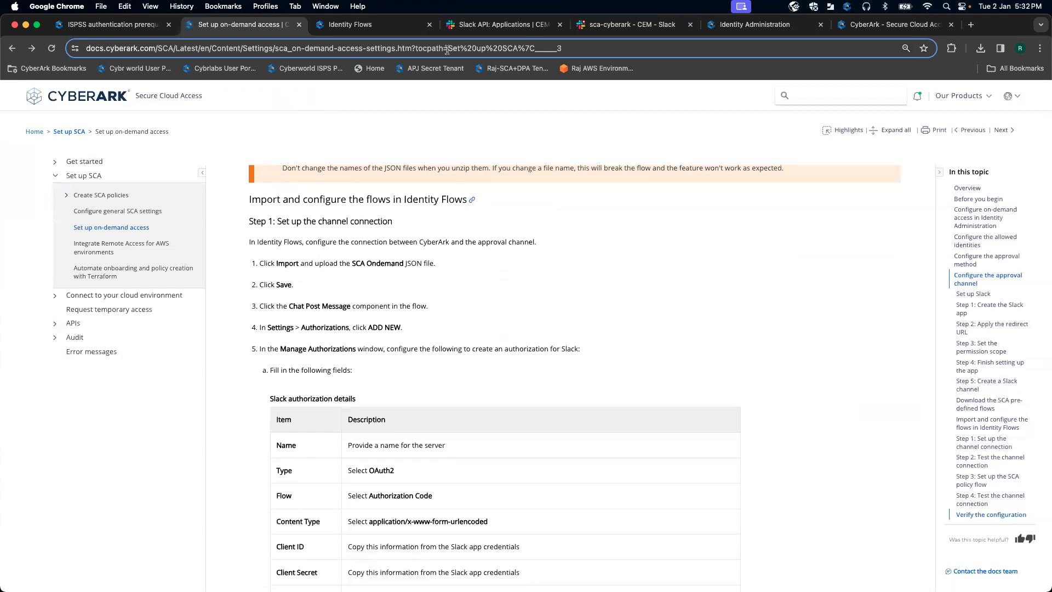
left_click(393, 26)
left_click(487, 318)
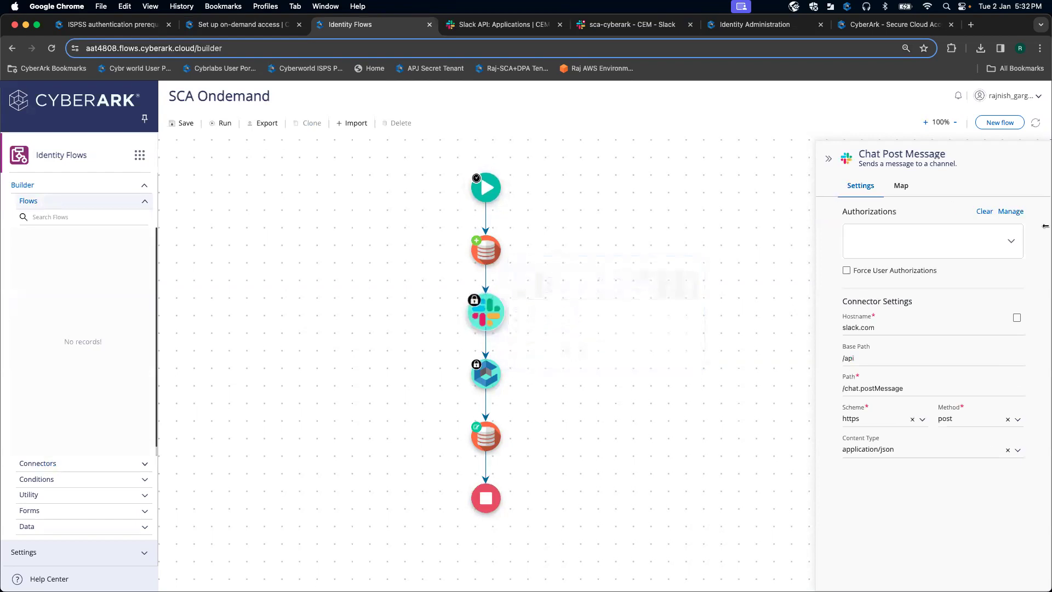
left_click(1011, 211)
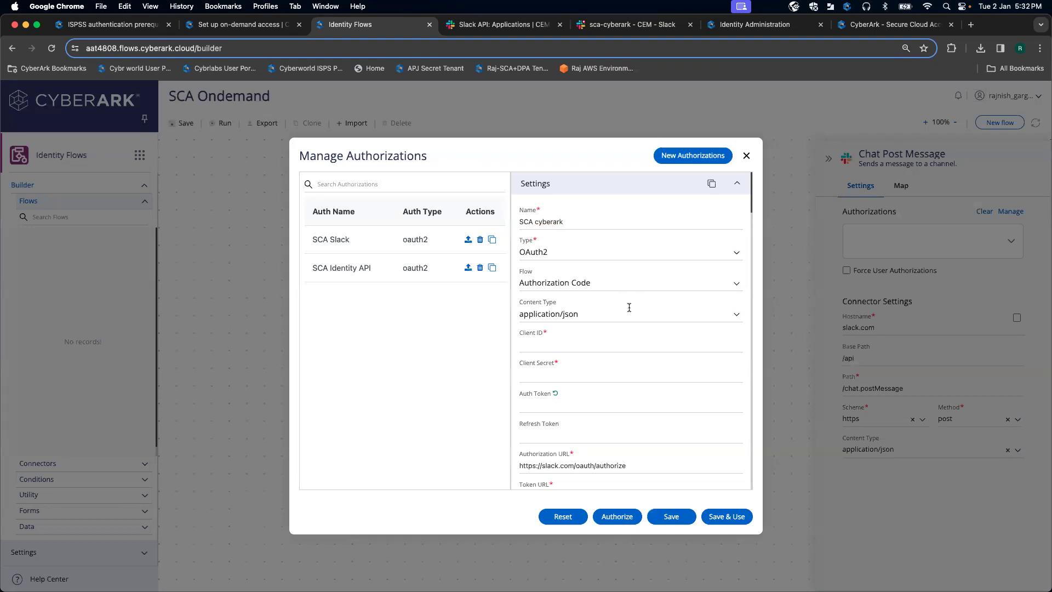
Step: Copy the Slack app's Client ID into the authorization's Client ID field
scroll(629, 307, "down", 2)
left_click(581, 288)
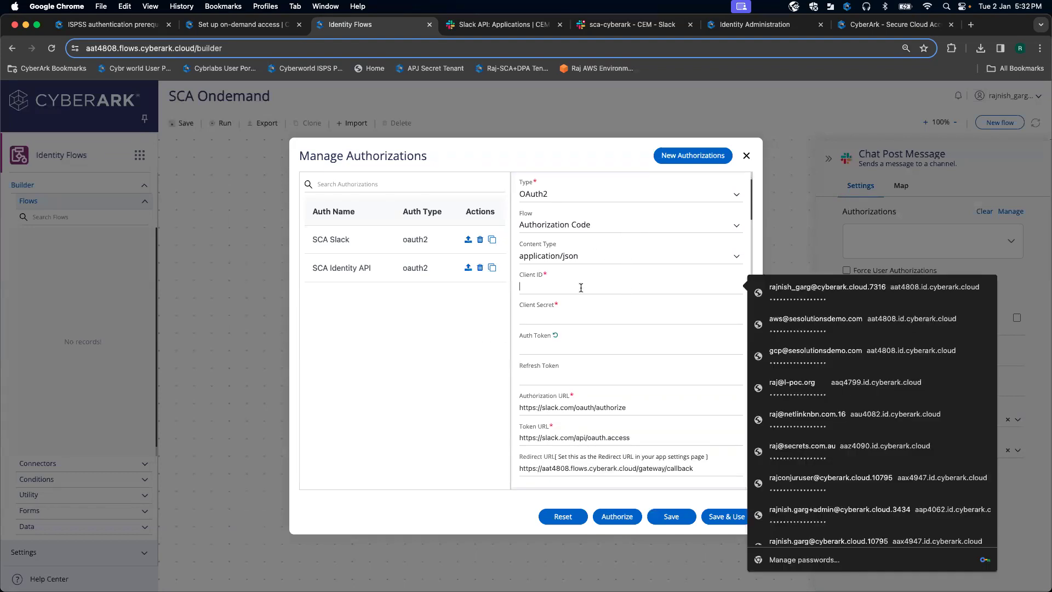
left_click(475, 321)
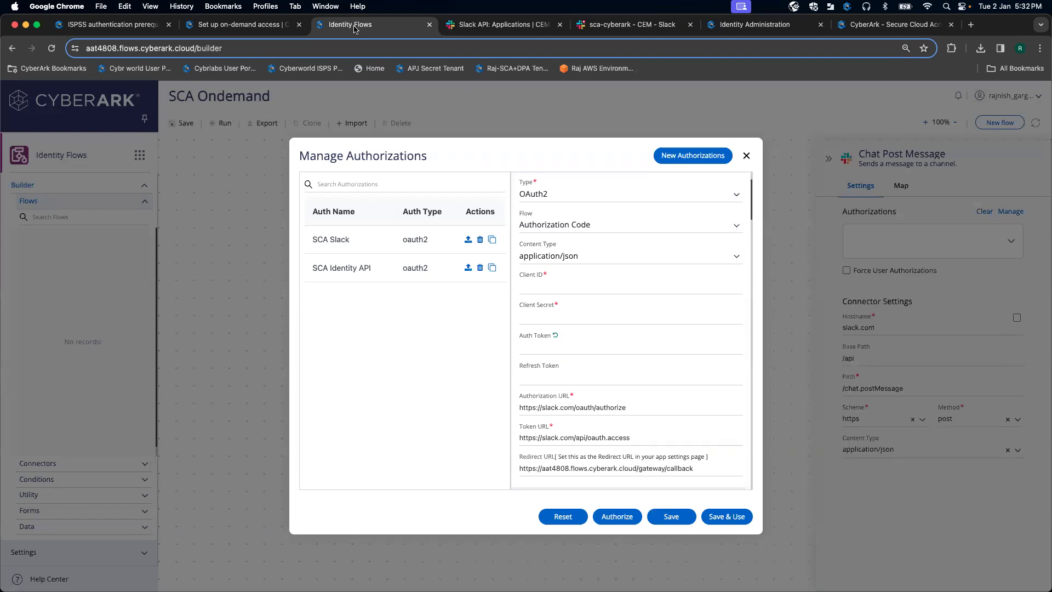
left_click(474, 23)
scroll(580, 283, "down", 5)
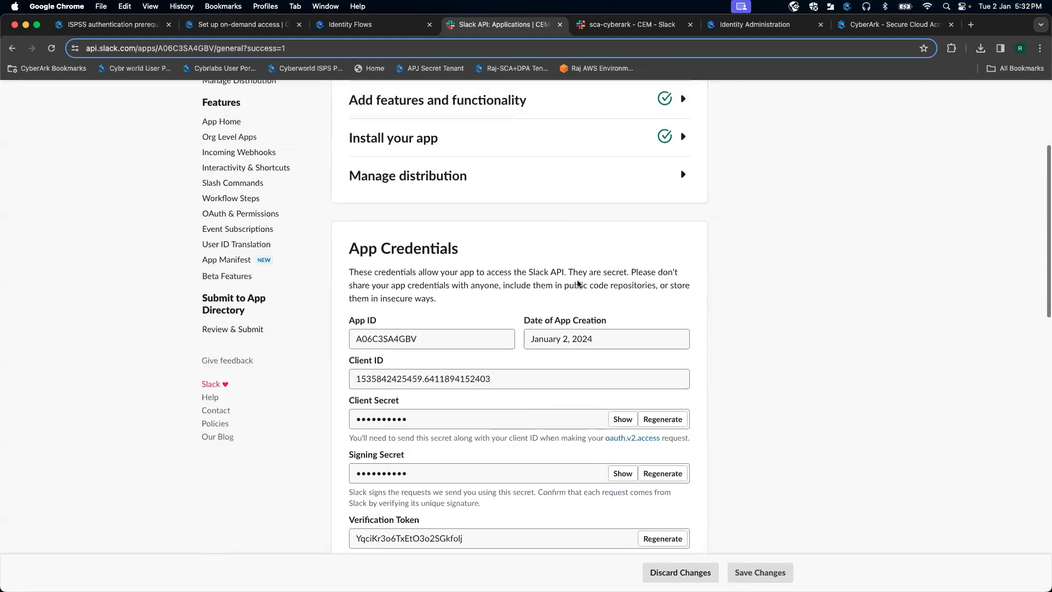
left_click(502, 379)
left_click_drag(515, 381, 334, 380)
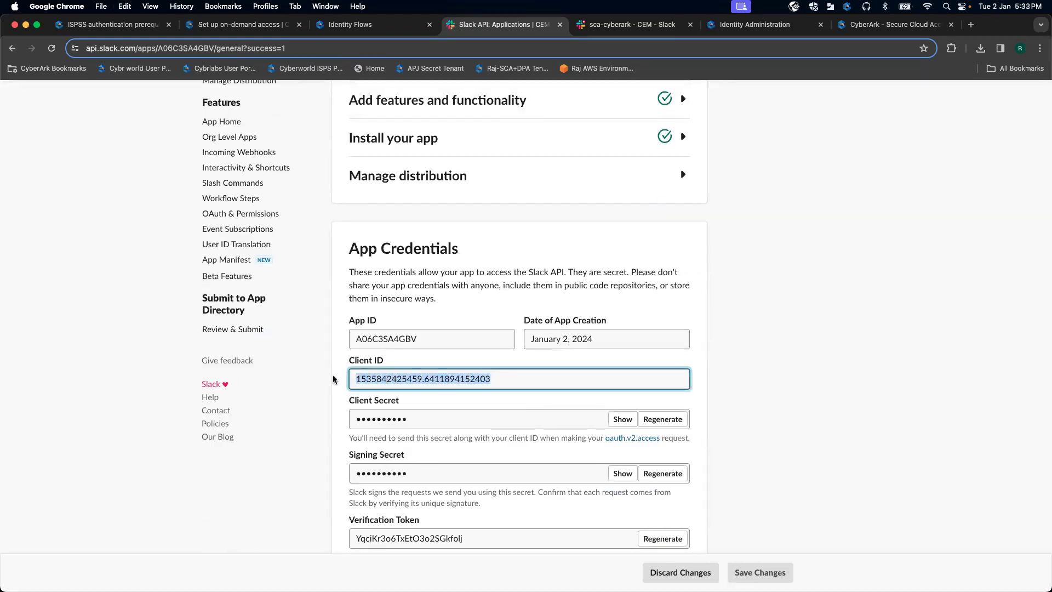
left_click(351, 24)
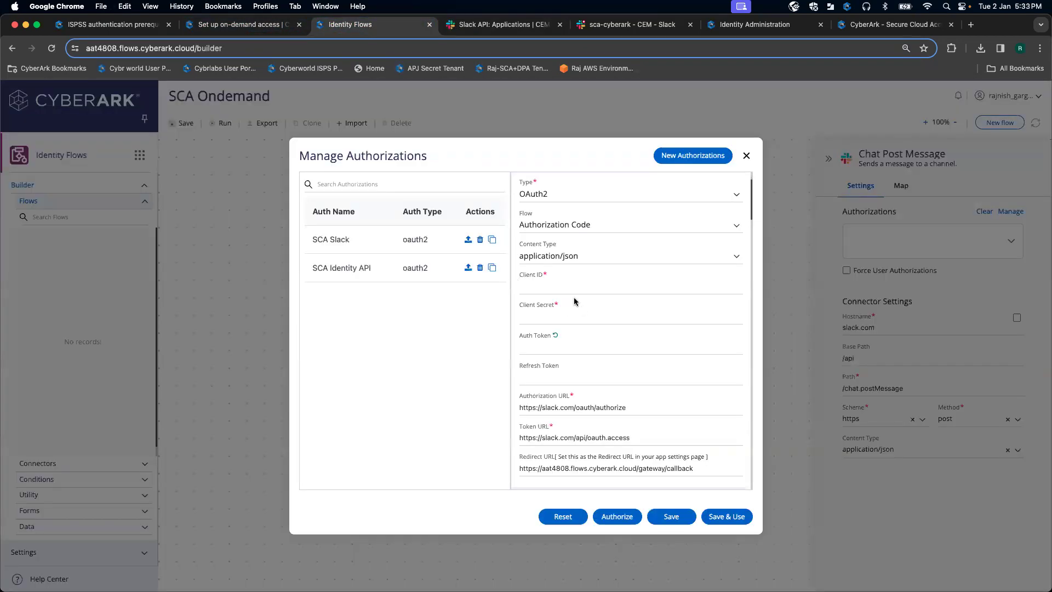
left_click(558, 286)
key("super+v")
Step: Copy the Slack app's client secret into the Client Secret field
left_click(498, 28)
left_click(622, 419)
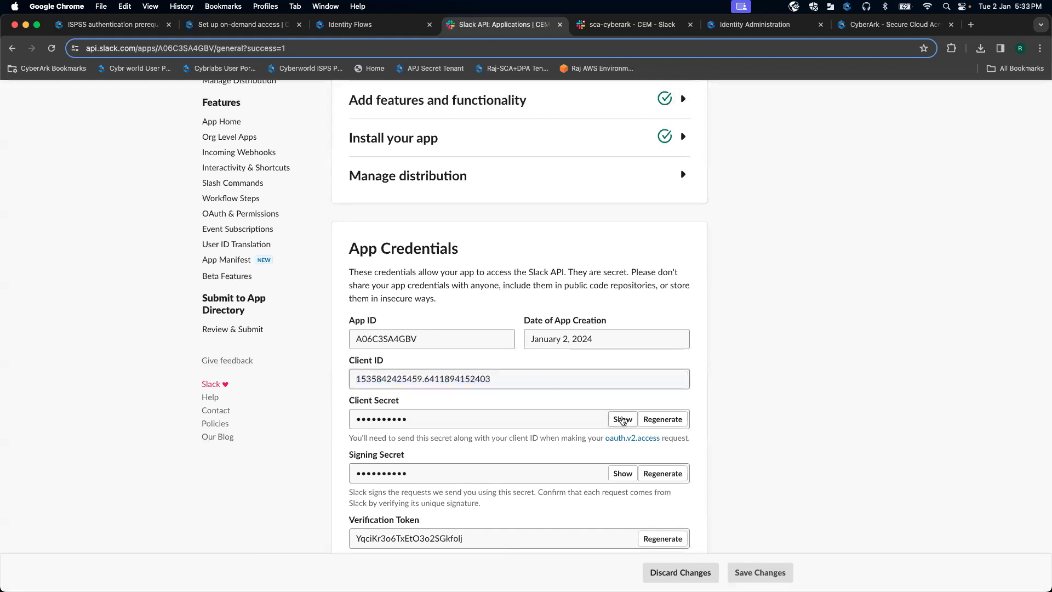
left_click_drag(528, 420, 335, 423)
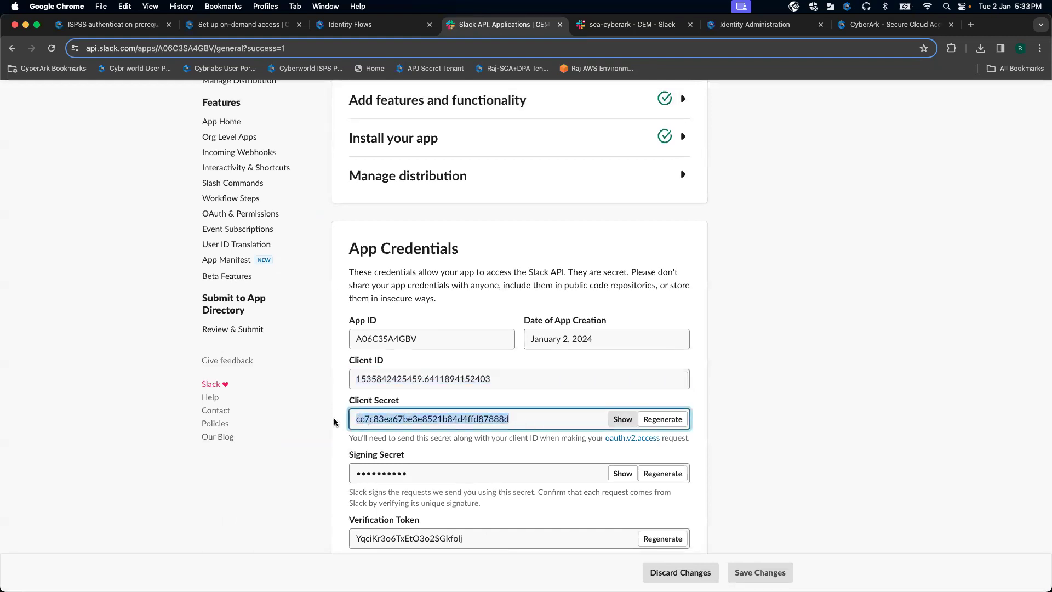
scroll(334, 422, "up", 5)
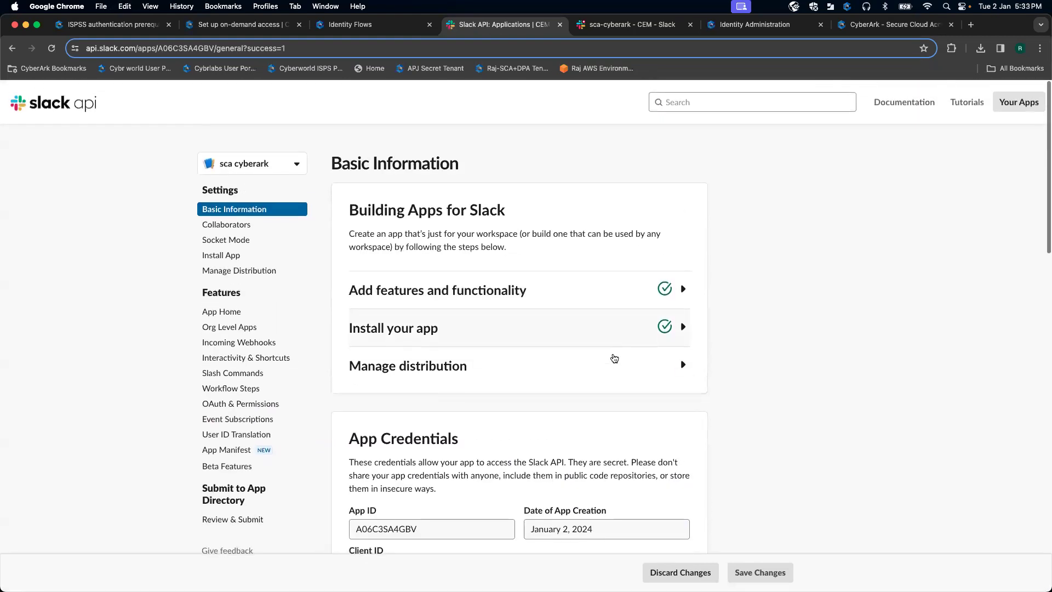
left_click(379, 25)
left_click(544, 312)
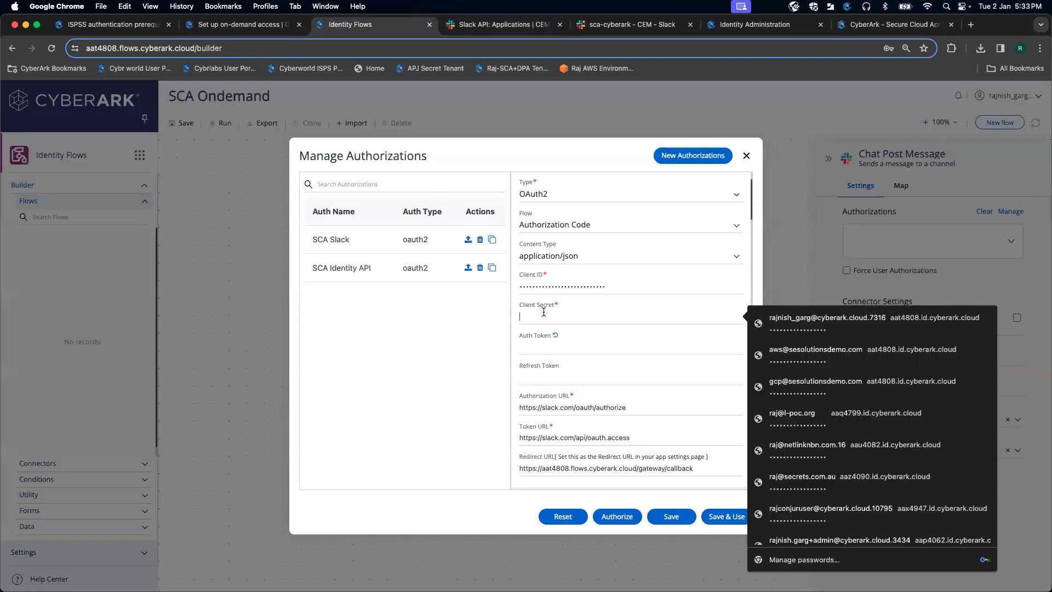
key("super+v")
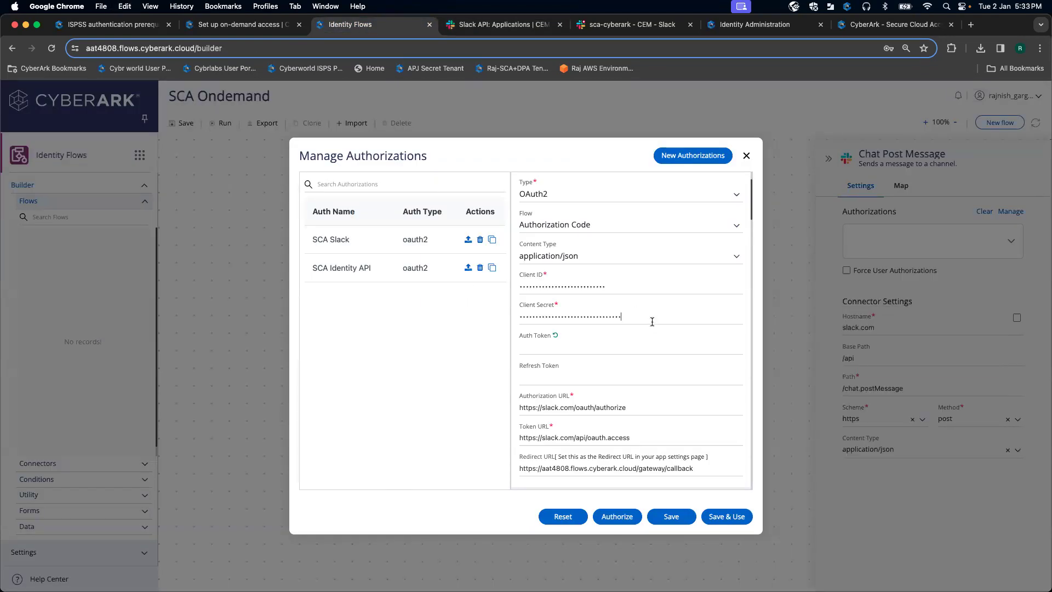
Step: Uncheck all preset scopes and look up the required scopes in the docs
scroll(652, 321, "down", 5)
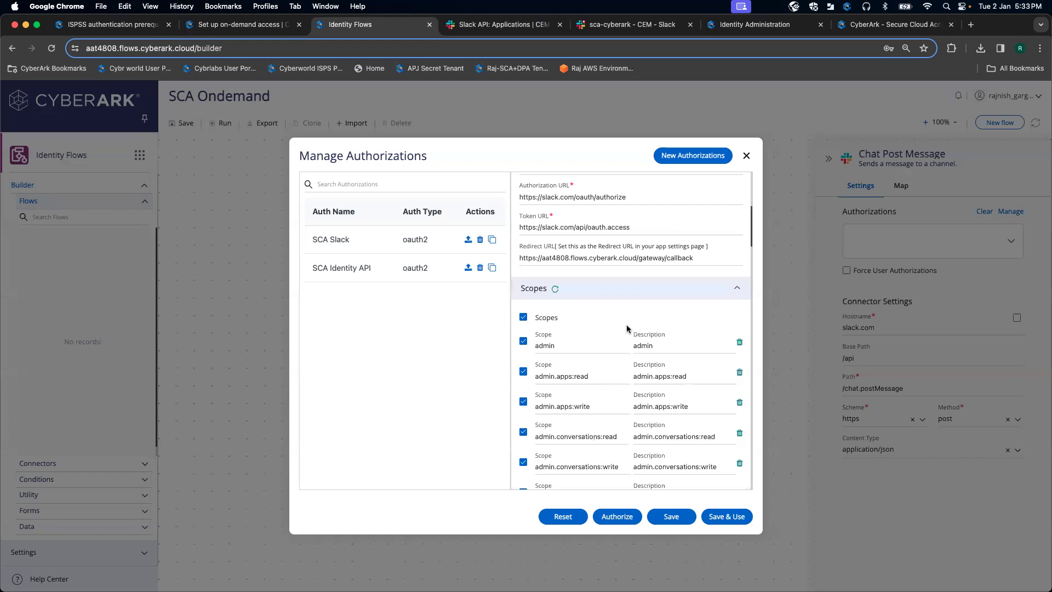
left_click(524, 318)
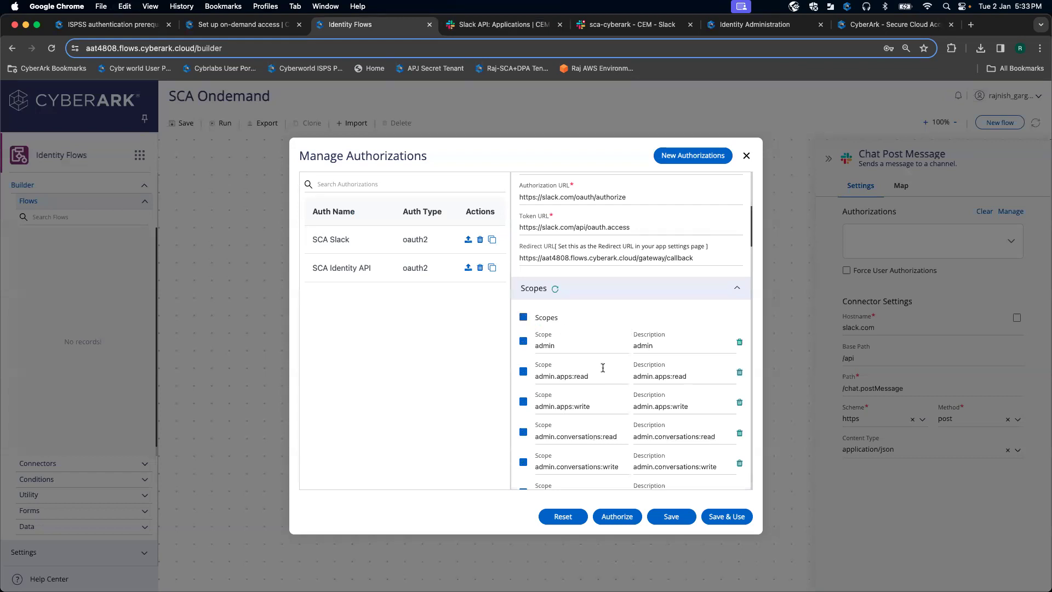
left_click(257, 27)
scroll(442, 295, "down", 5)
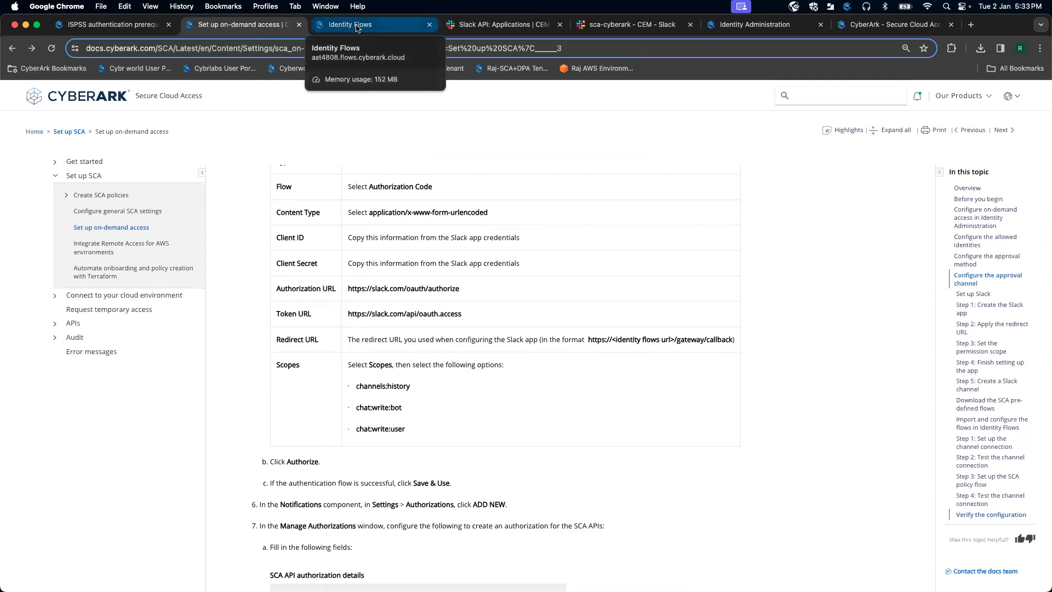
Step: Tick the channels:history, chat:write:bot and chat:write:user scopes
left_click(357, 25)
scroll(640, 350, "down", 15)
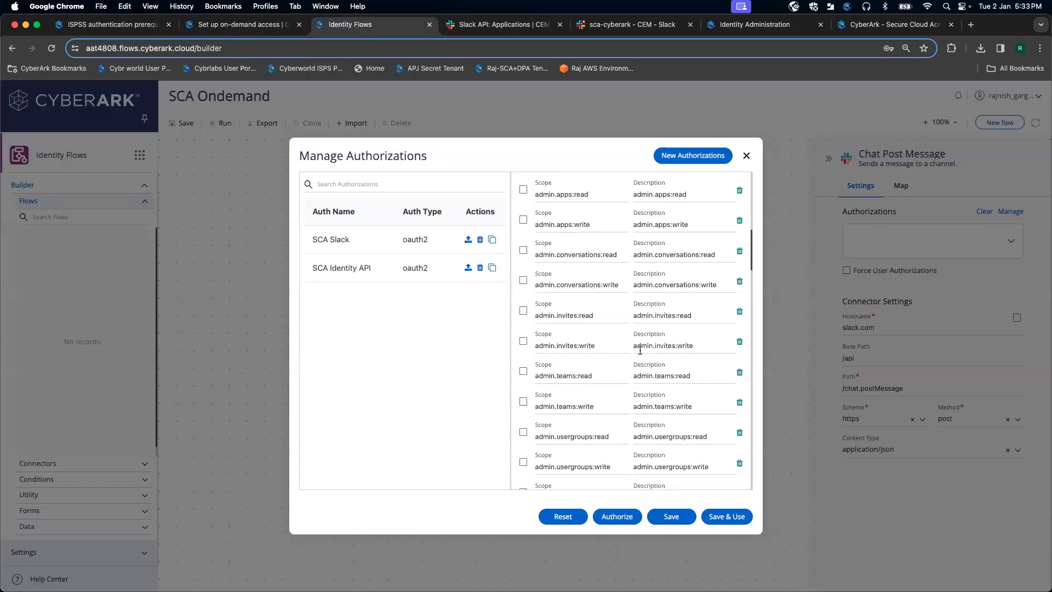
scroll(640, 350, "up", 3)
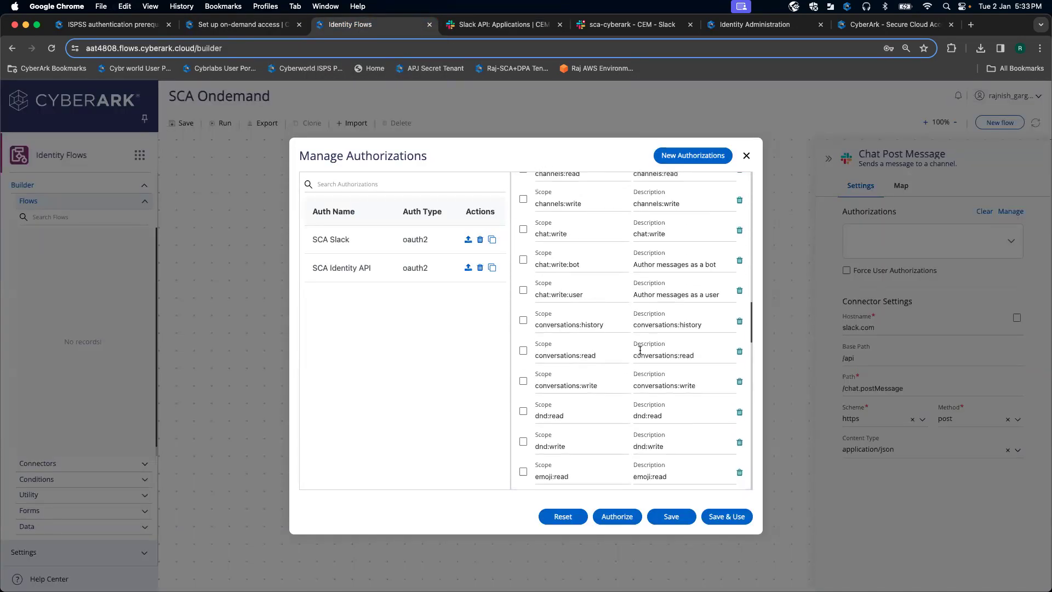
scroll(640, 350, "down", 1)
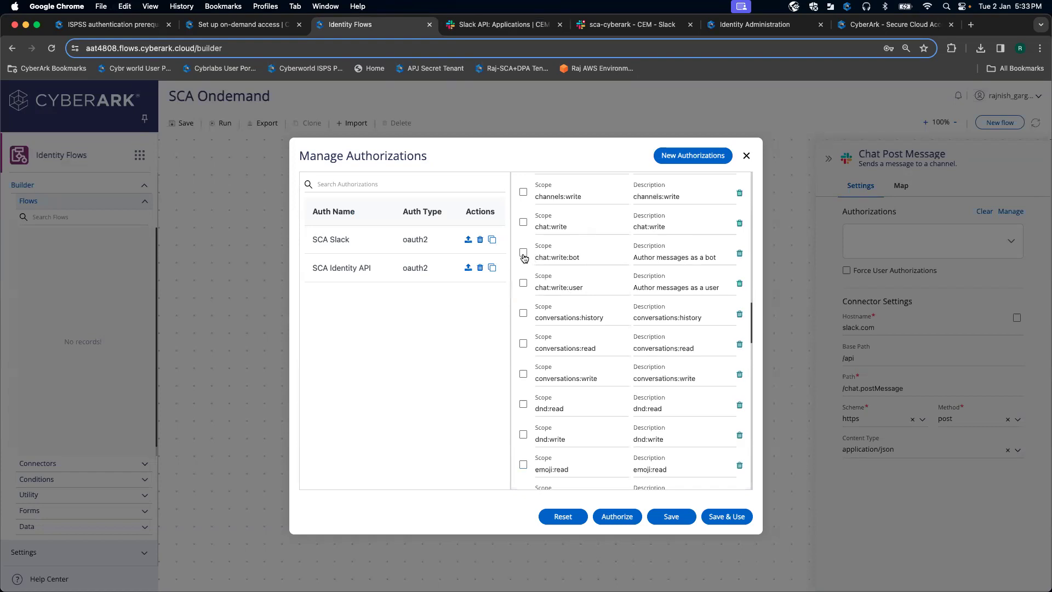
scroll(562, 272, "up", 3)
scroll(562, 272, "up", 1)
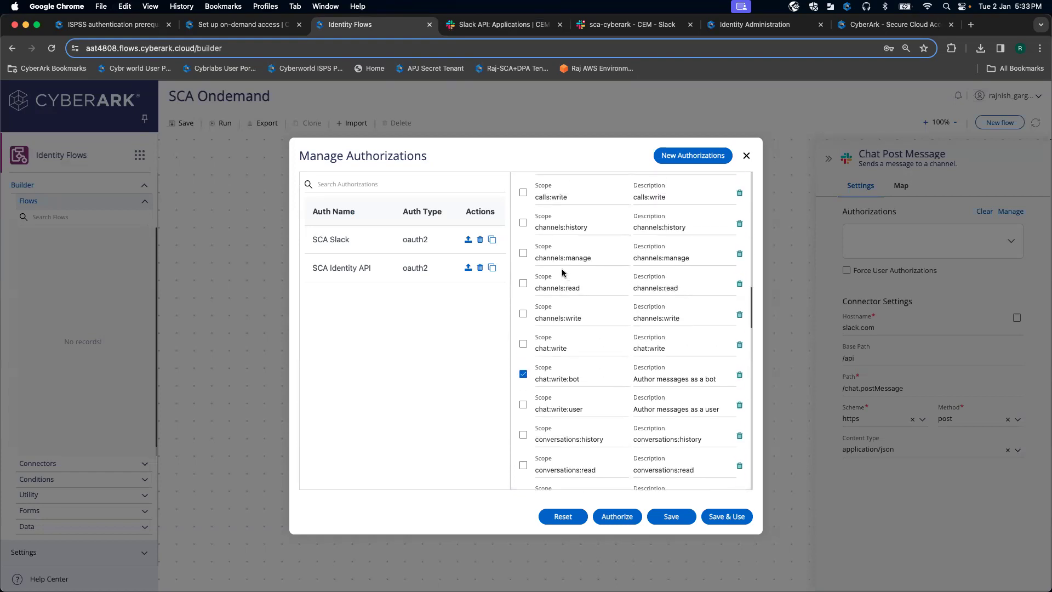
left_click(523, 222)
left_click(268, 25)
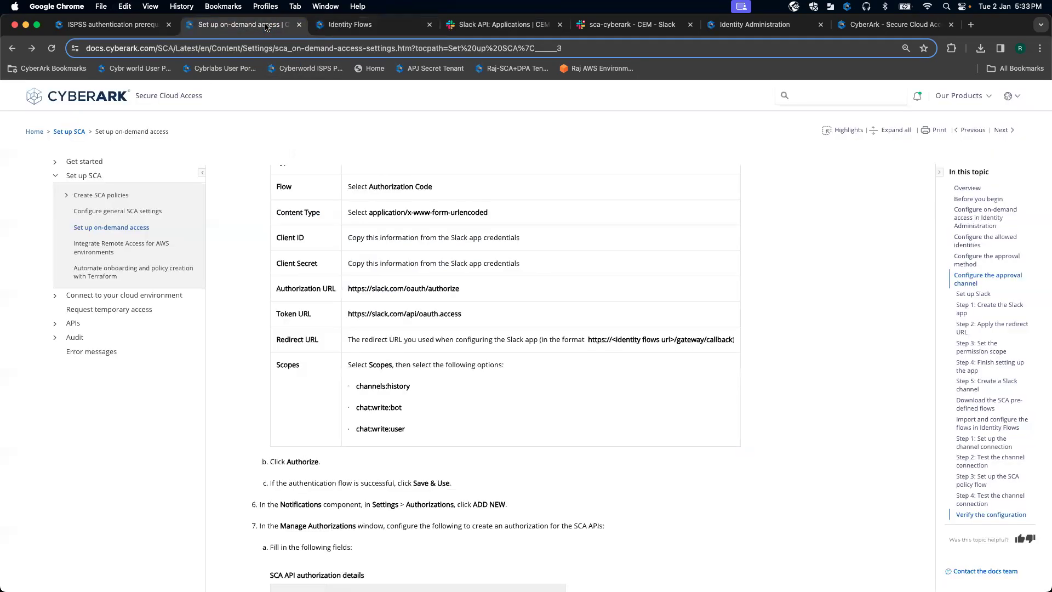
left_click(394, 26)
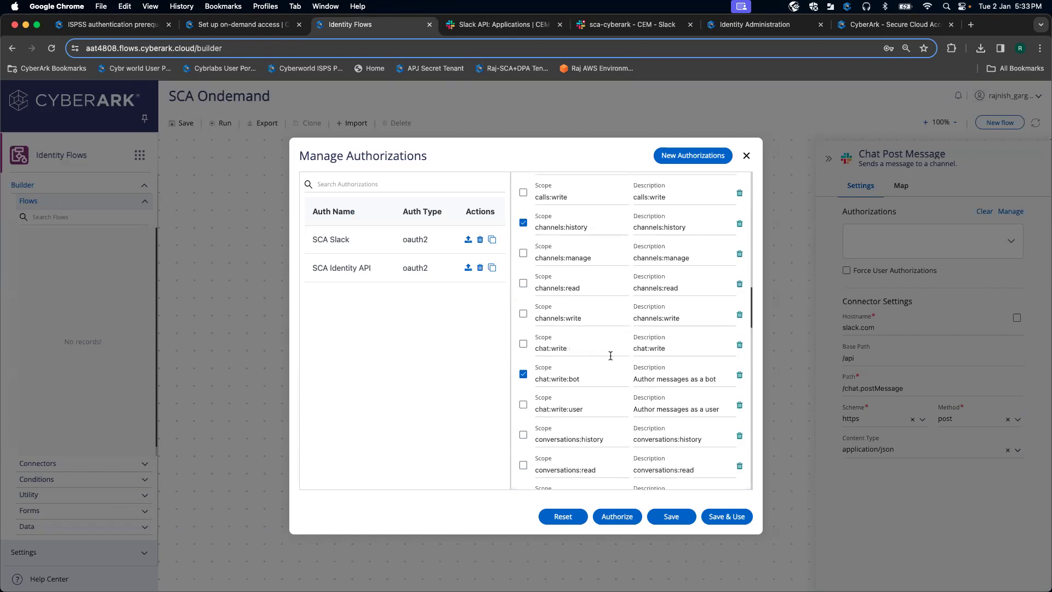
scroll(610, 355, "down", 2)
left_click(523, 348)
scroll(626, 369, "up", 4)
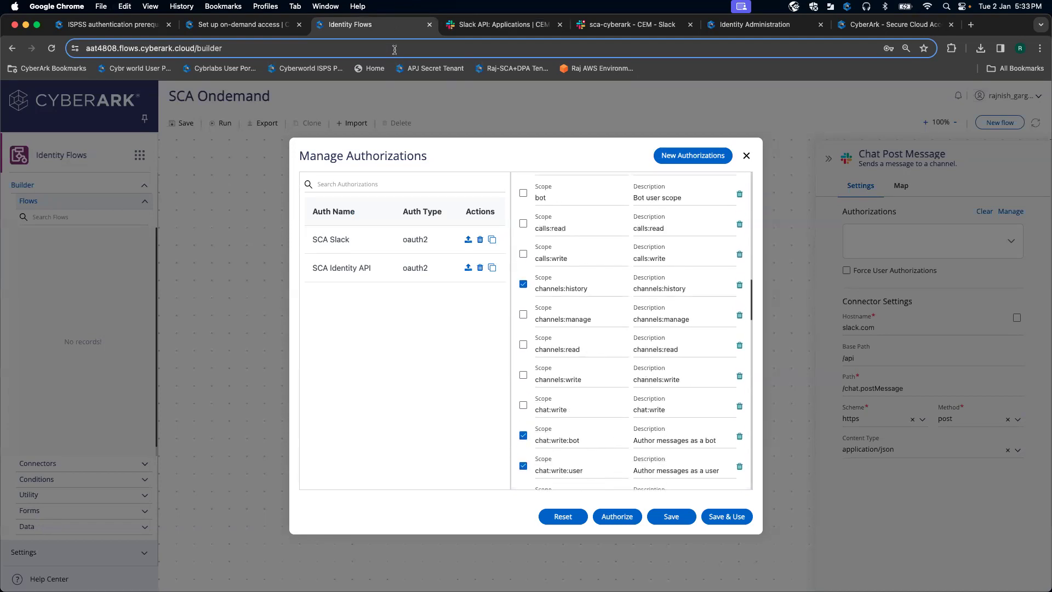
Step: Review the docs' next steps, then start the Slack OAuth2 authorization
left_click(261, 26)
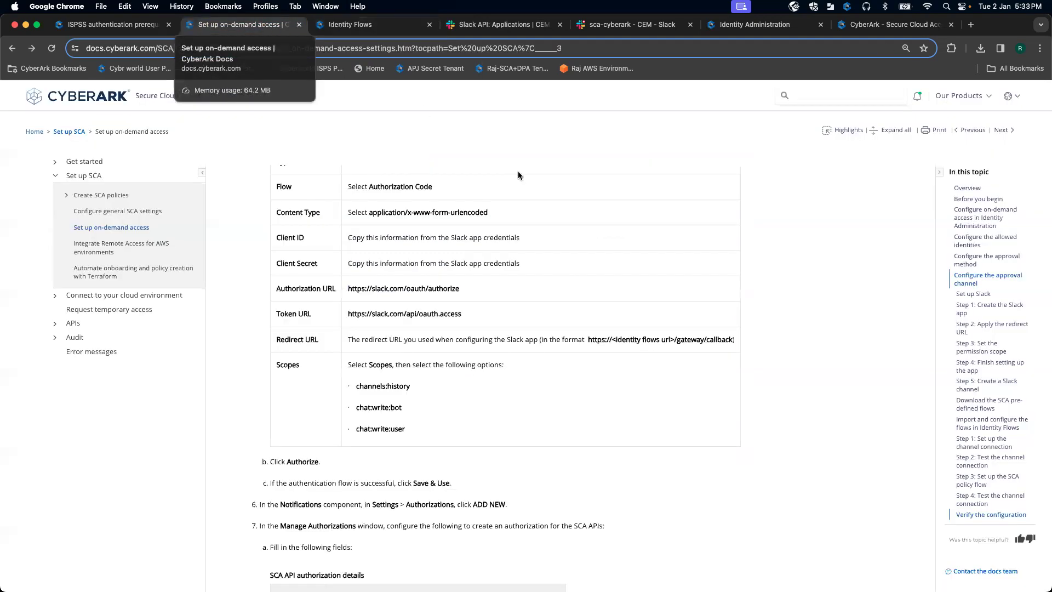
left_click(348, 28)
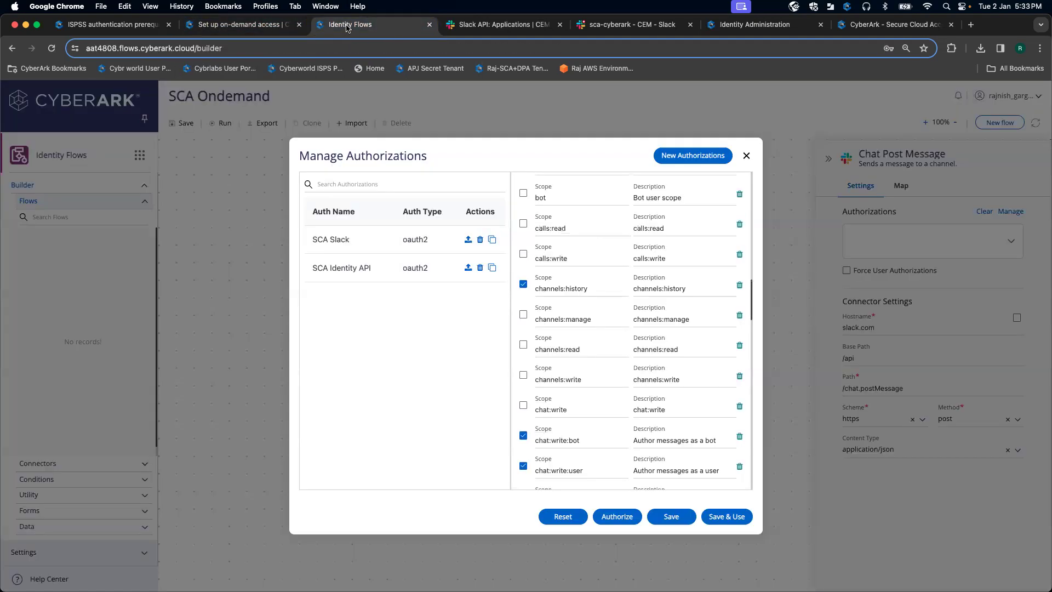
left_click(621, 516)
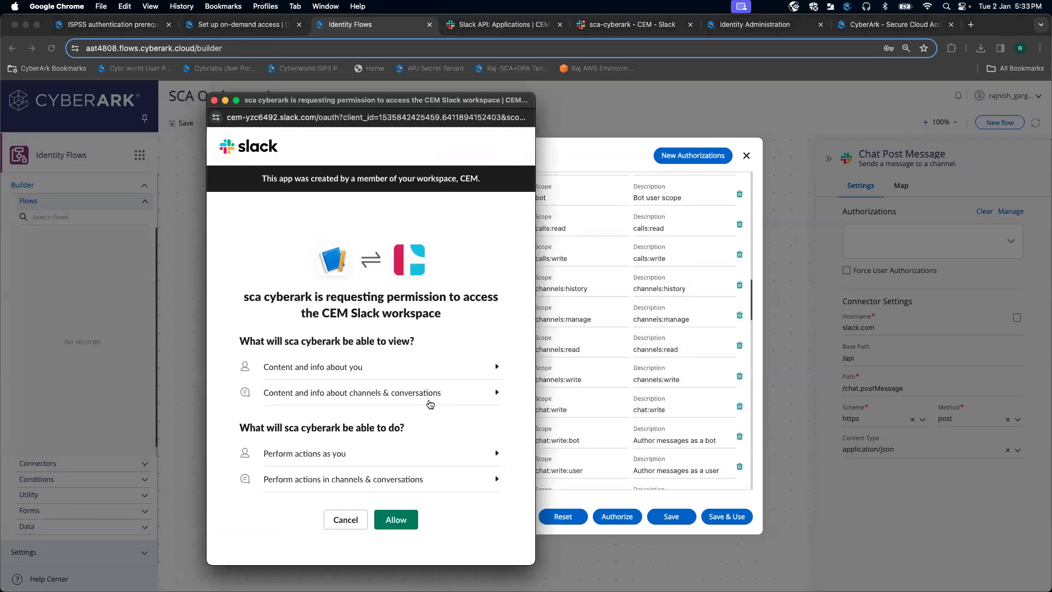
scroll(430, 405, "down", 2)
Step: Allow CEM workspace access and apply the saved SCA cyberark authorization to Chat Post Message
left_click(411, 493)
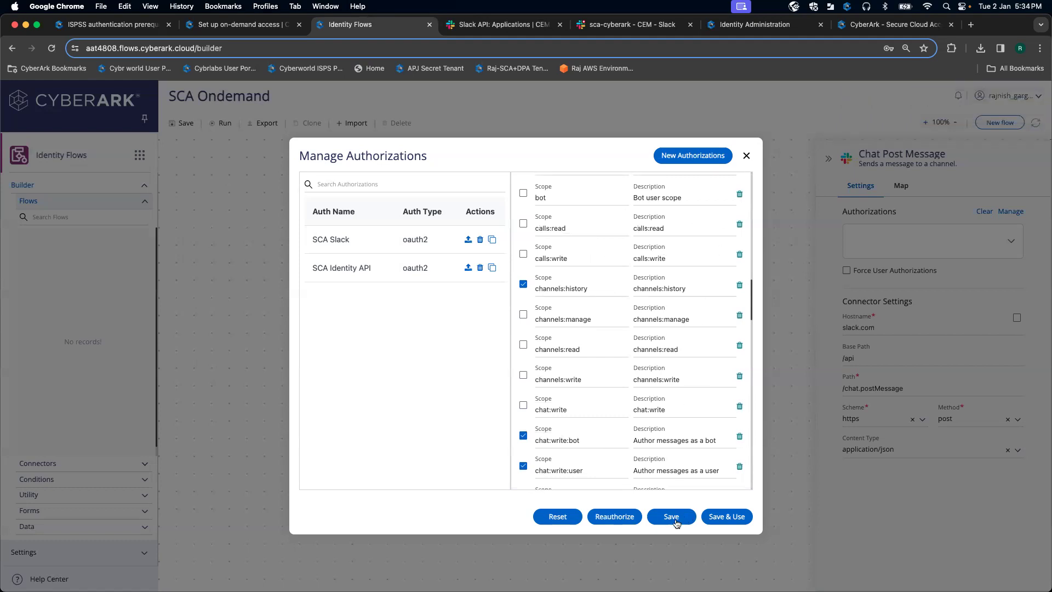
left_click(723, 517)
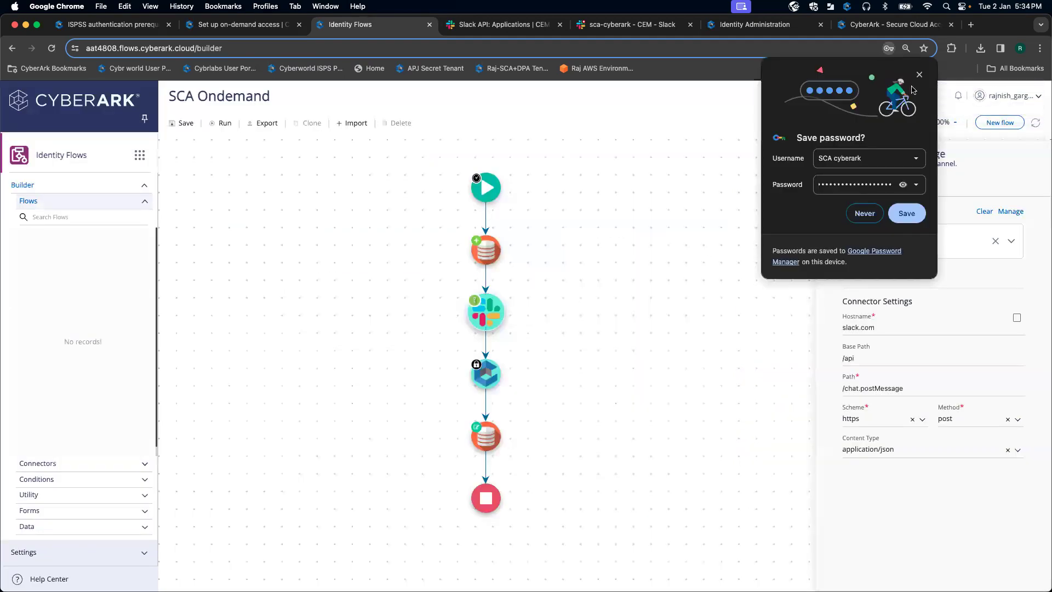
left_click(919, 76)
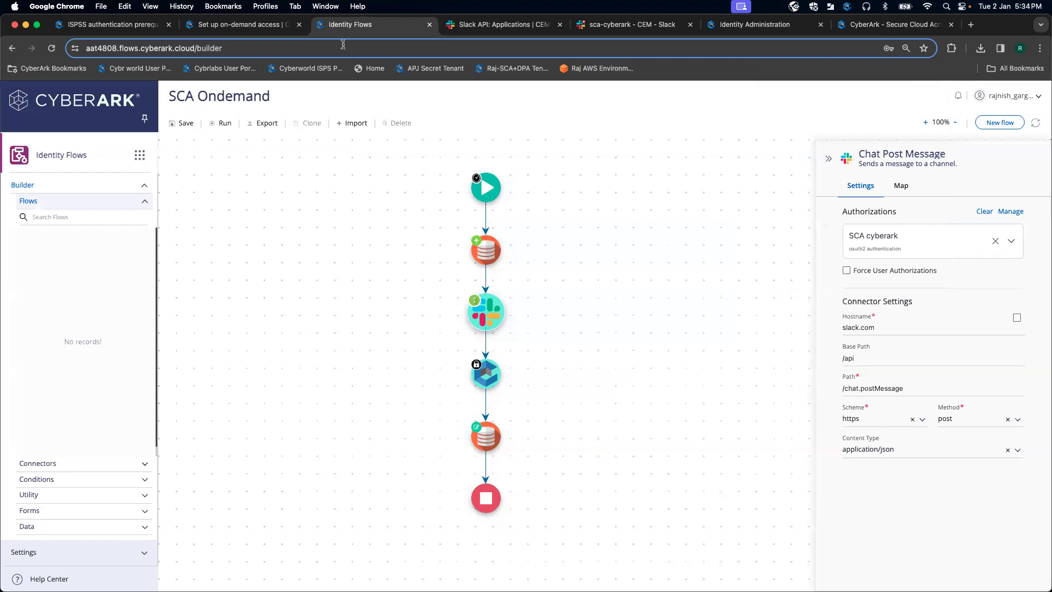
Step: Read through the on-demand access setup docs for the next configuration step
left_click(272, 26)
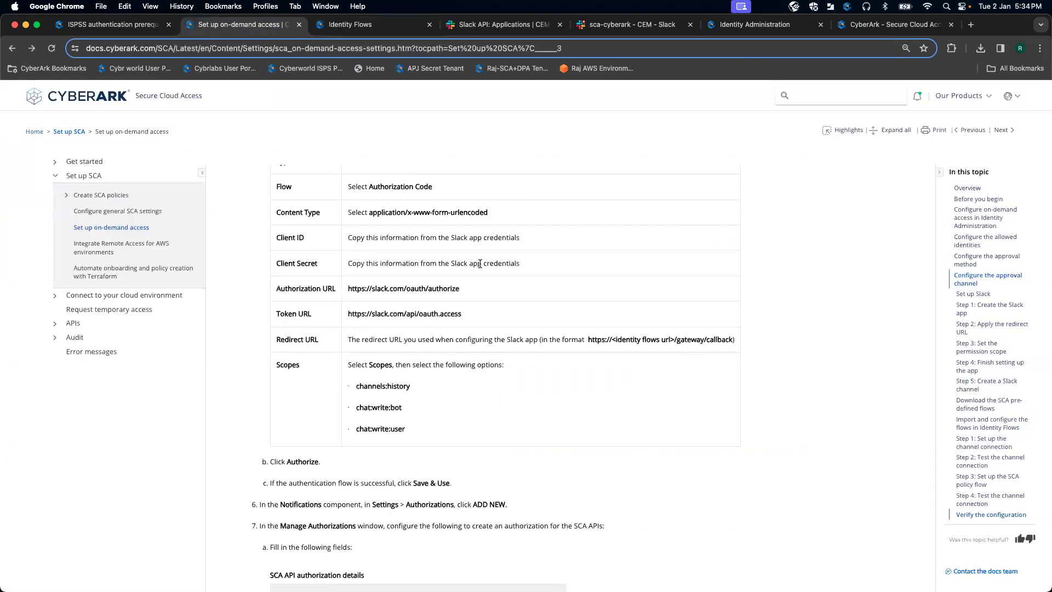
scroll(479, 264, "down", 5)
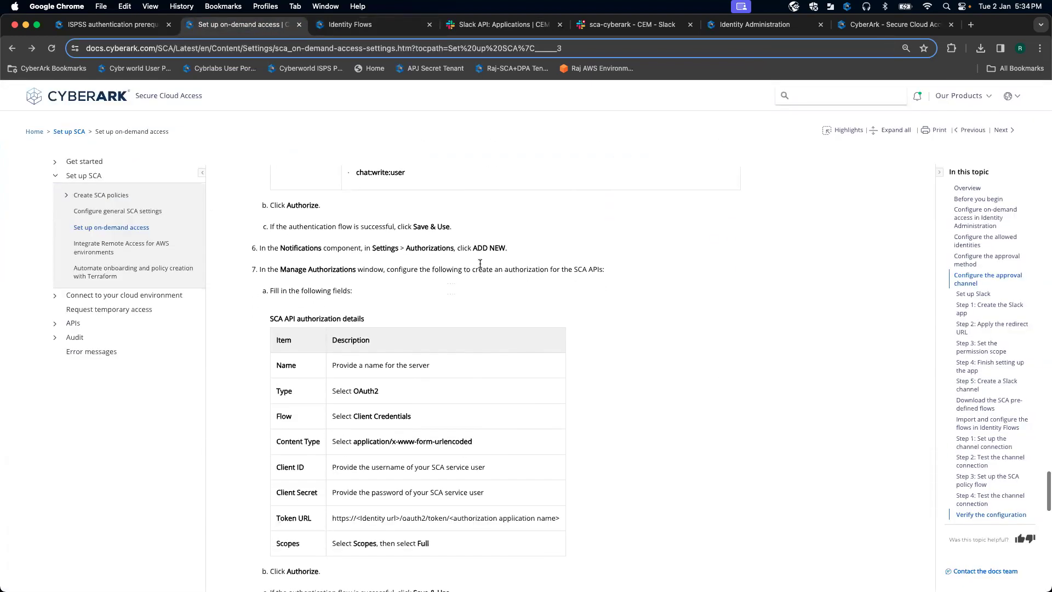
scroll(480, 264, "down", 1)
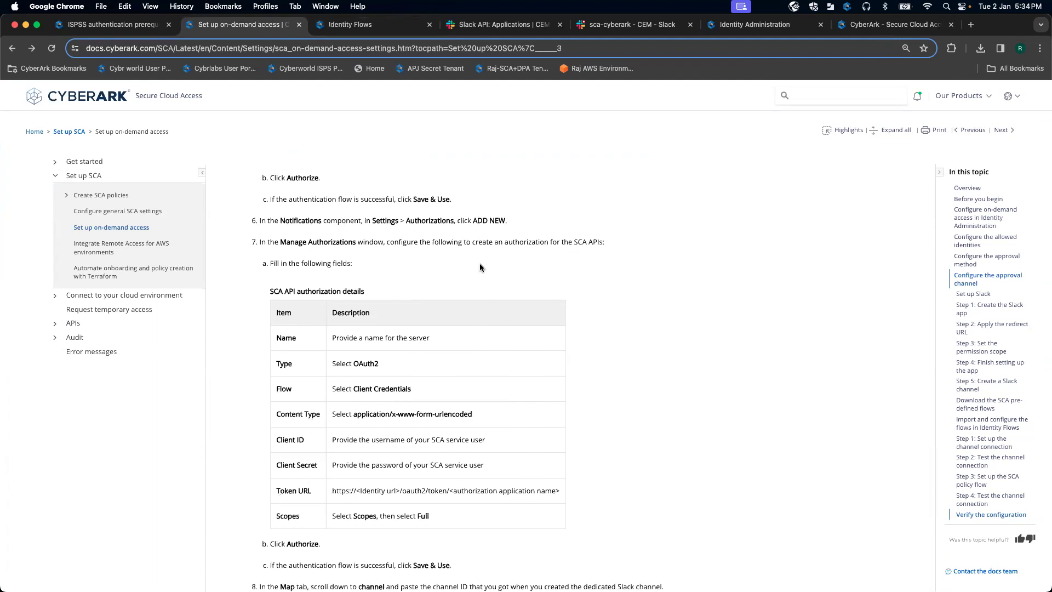
scroll(480, 267, "up", 1)
scroll(480, 264, "up", 1)
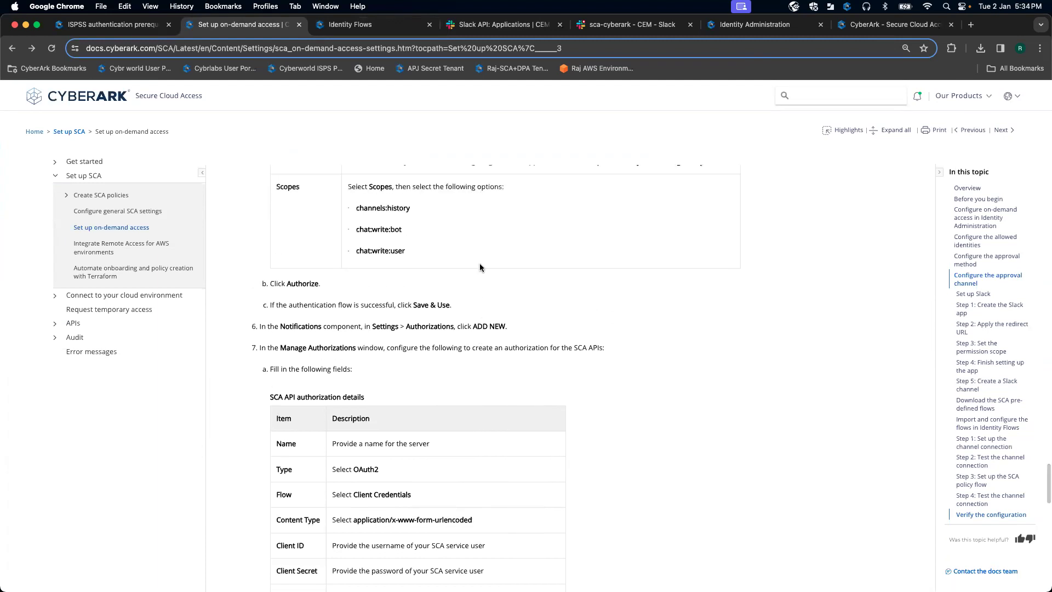
Step: Select the Notification step in the SCA Ondemand flow and start a new authorization
left_click(363, 25)
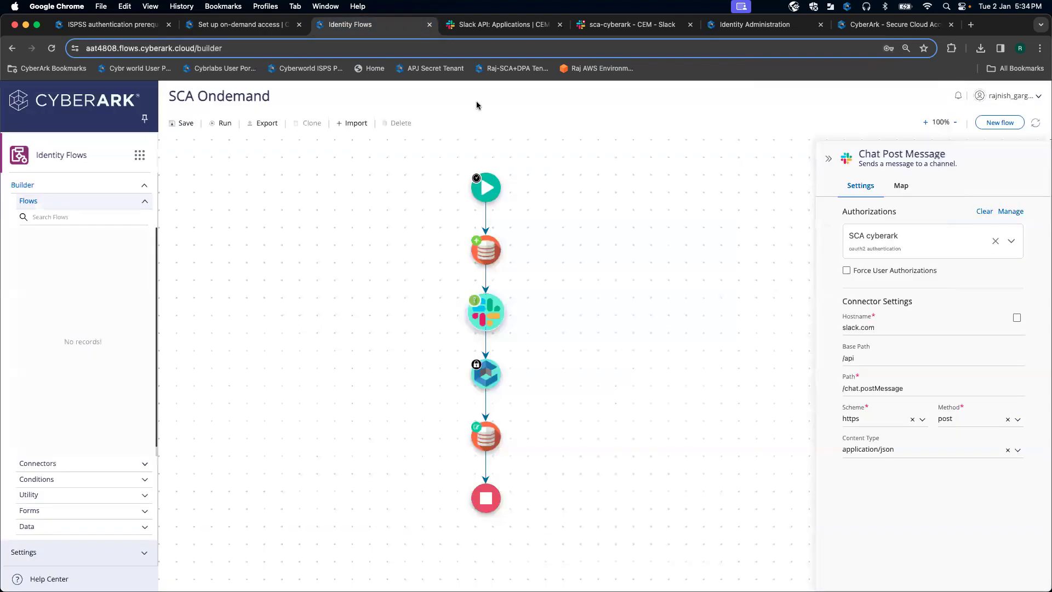
left_click(491, 382)
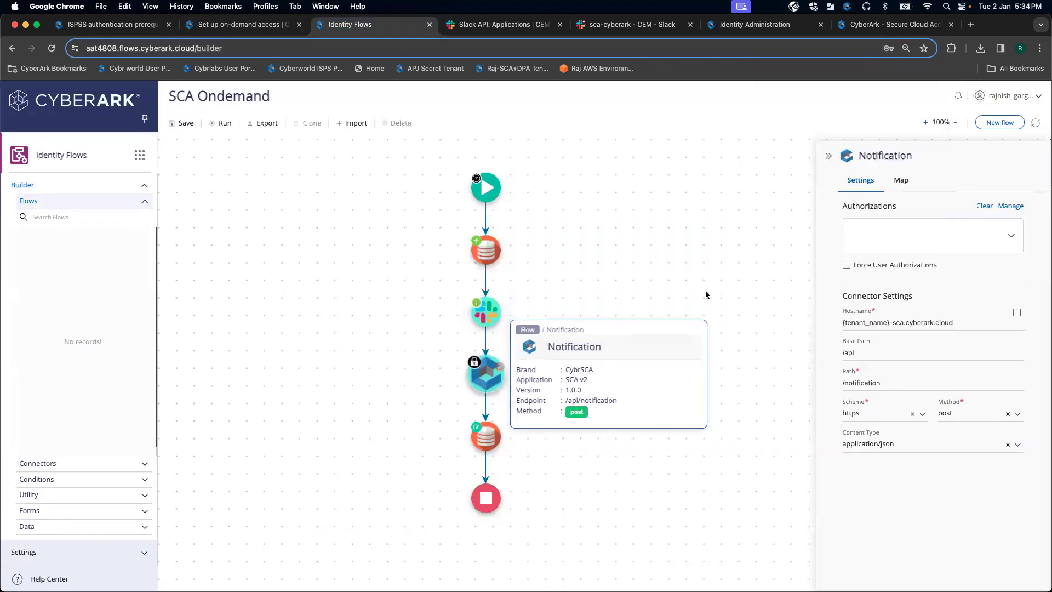
left_click(1012, 207)
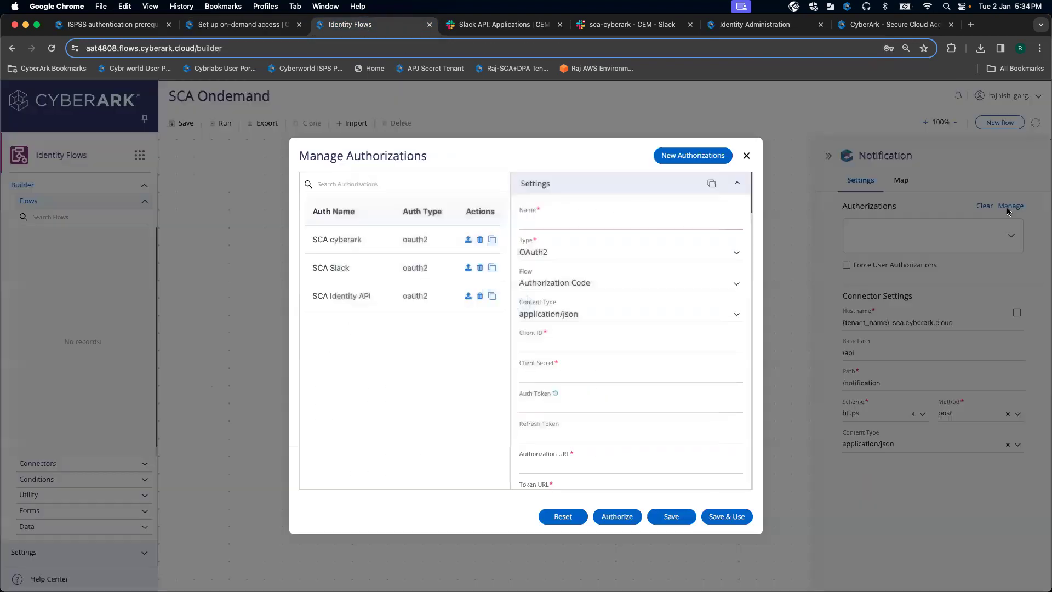
left_click(553, 220)
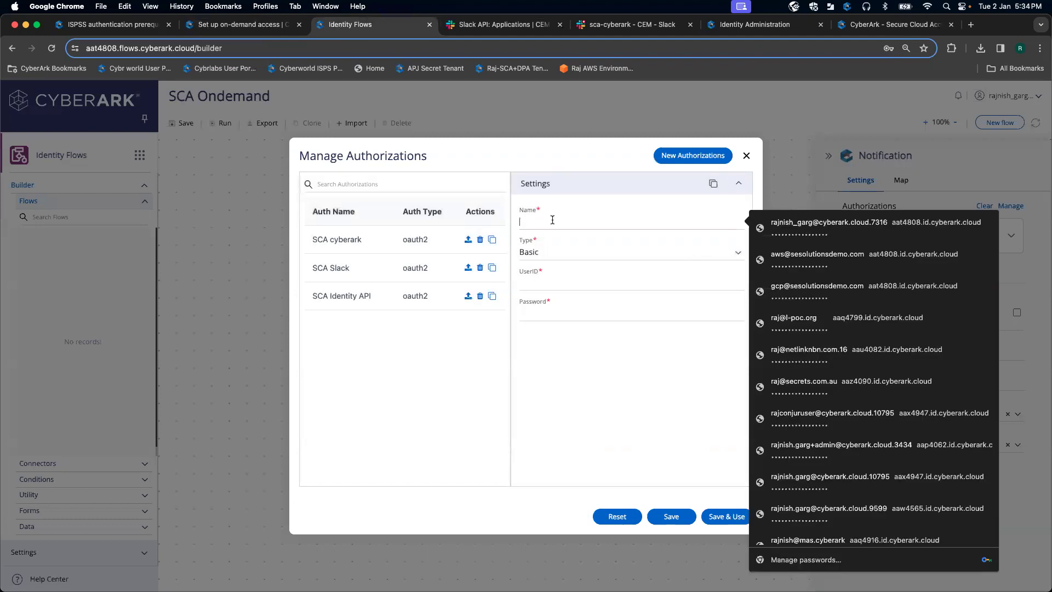
type("sc")
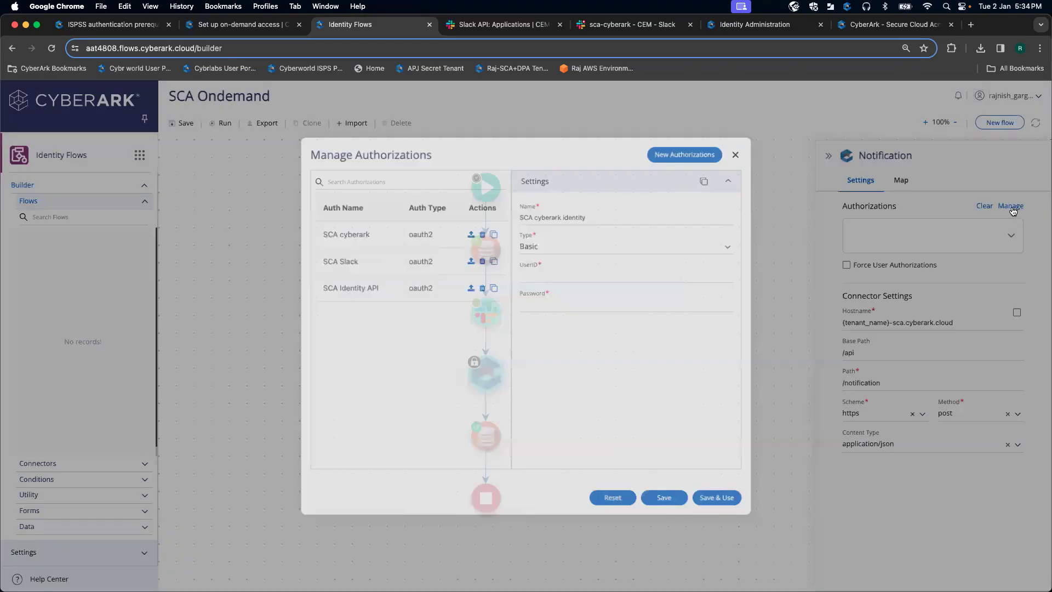
Step: Name the new Notification authorization 'SCA Cyberark identity' and bring the setup docs back up
left_click(1017, 212)
left_click(1017, 246)
left_click(1039, 247)
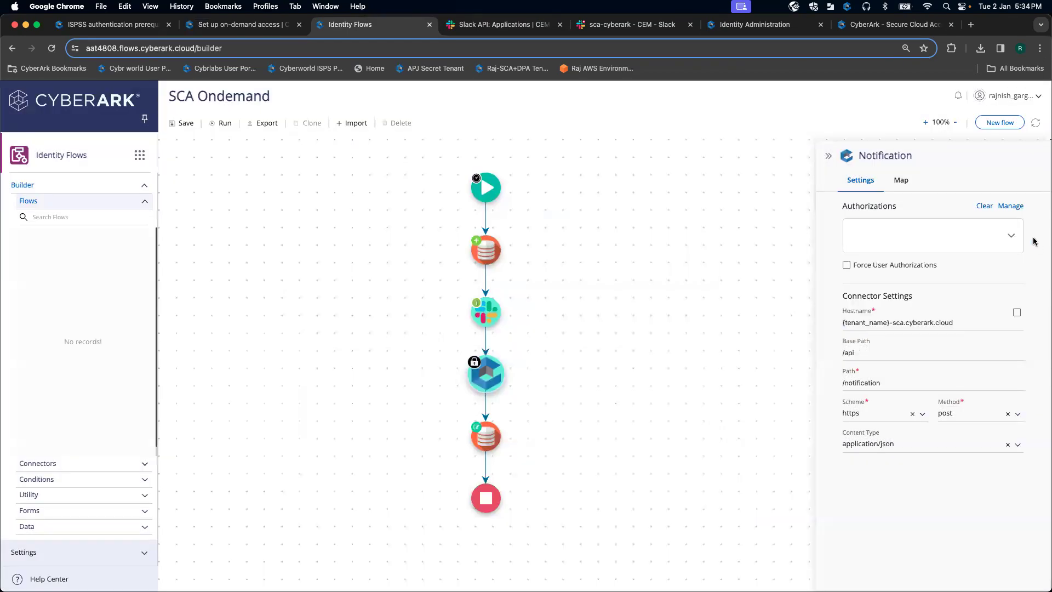
left_click(1013, 207)
left_click(618, 224)
type("SCA")
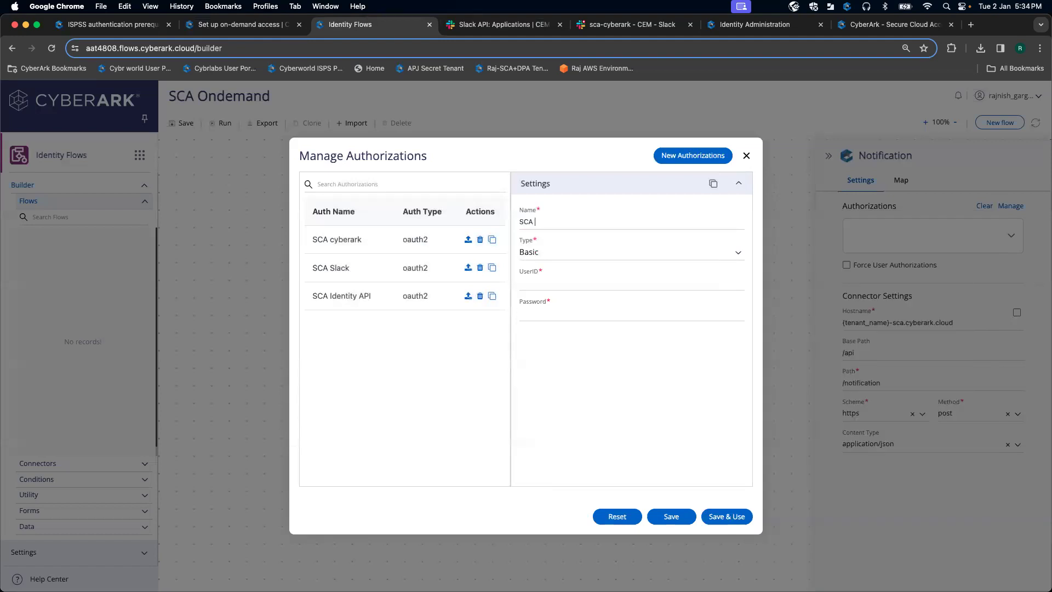
type("k identity API")
left_click(266, 25)
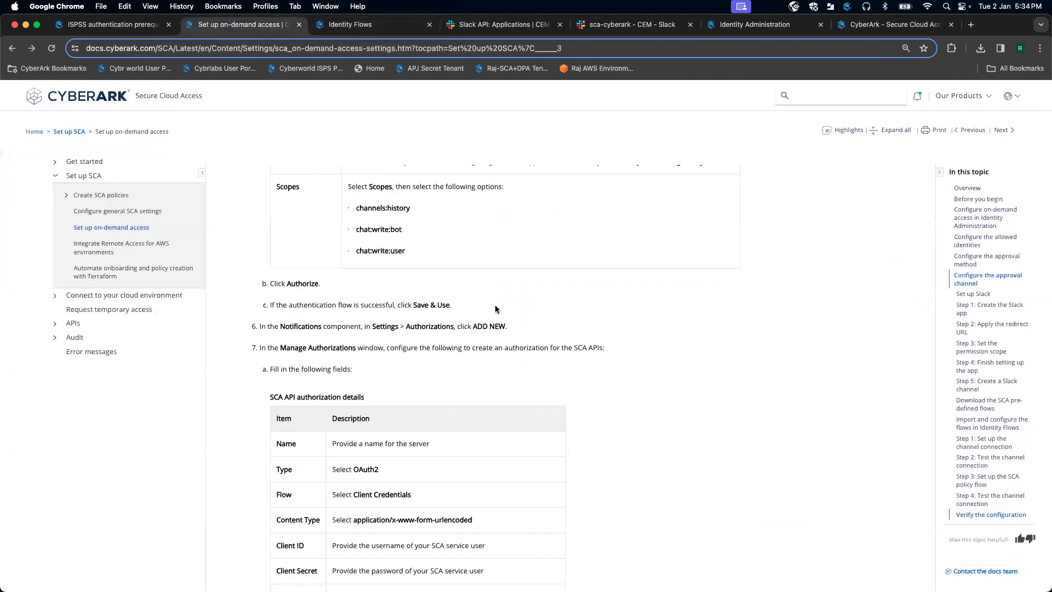
Step: Set the SCA Cyberark identity API authorization to type OAuth2 with the Client Credentials flow
scroll(501, 325, "down", 2)
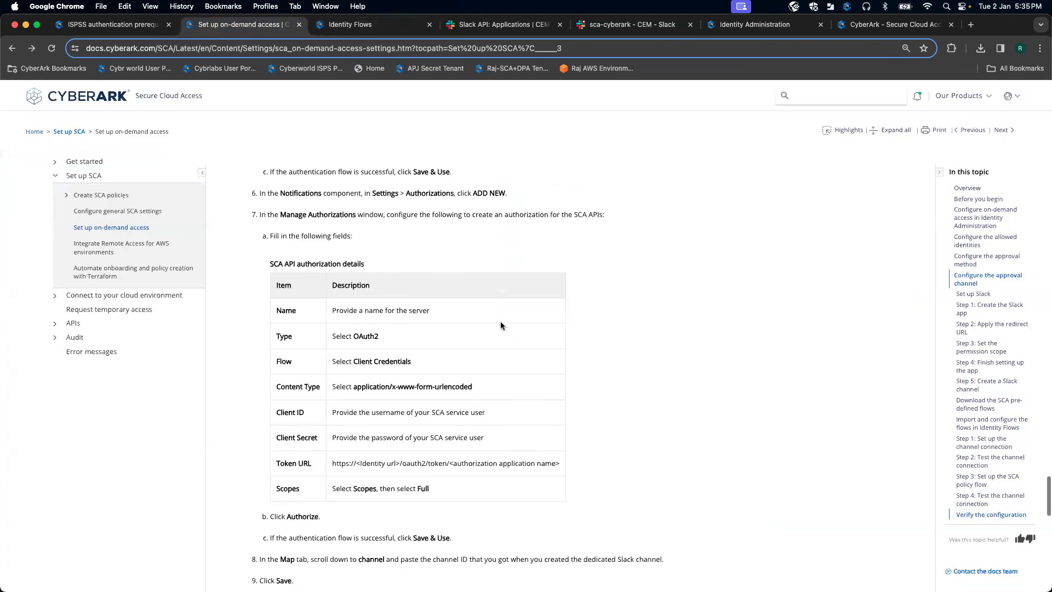
left_click(403, 26)
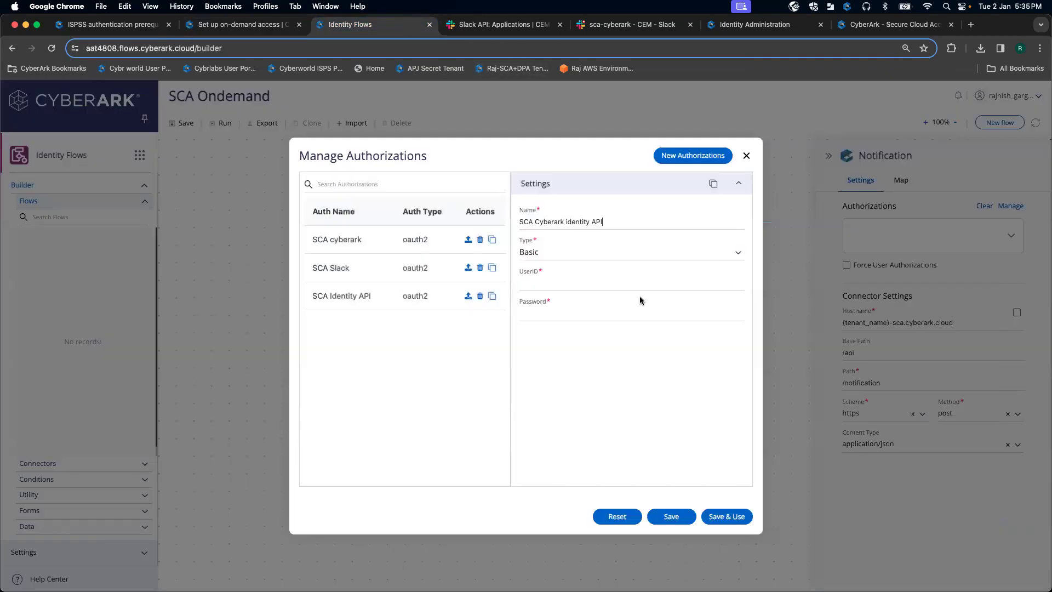
left_click(738, 252)
left_click(607, 319)
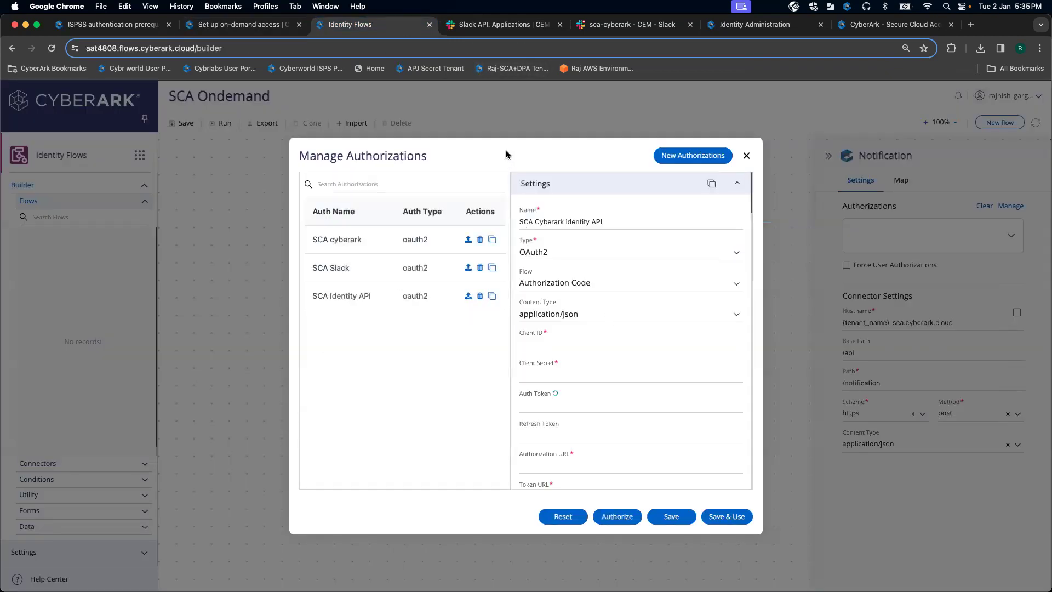
left_click(264, 25)
scroll(472, 233, "down", 2)
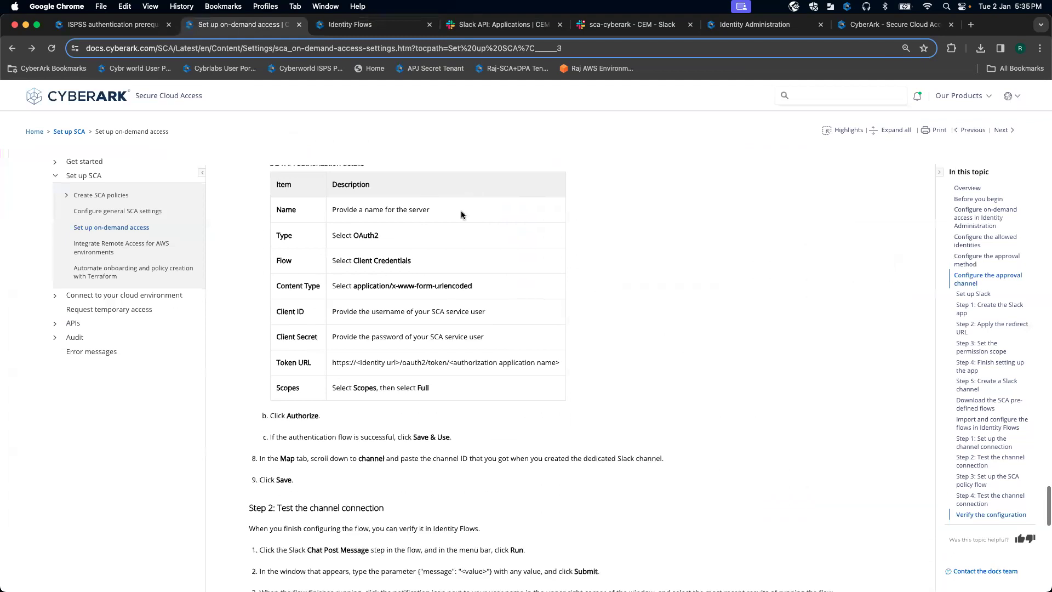
left_click(367, 25)
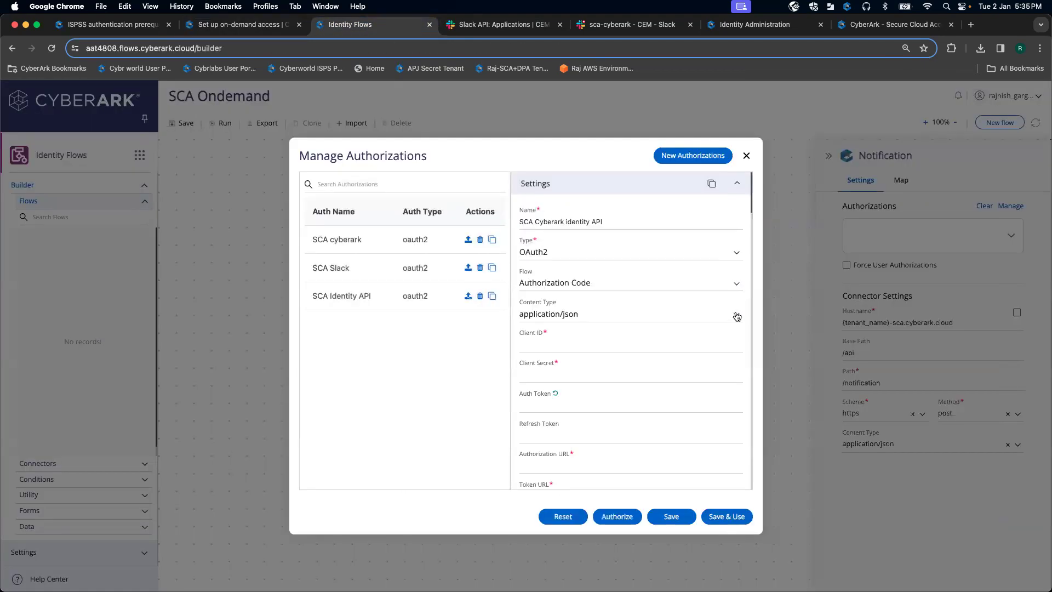
left_click(736, 283)
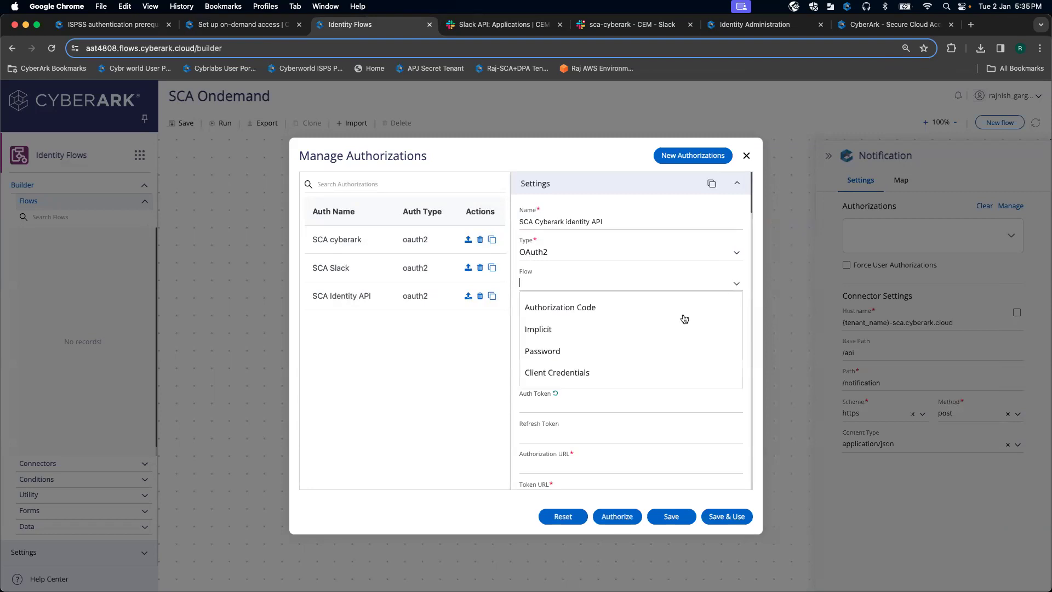
left_click(613, 373)
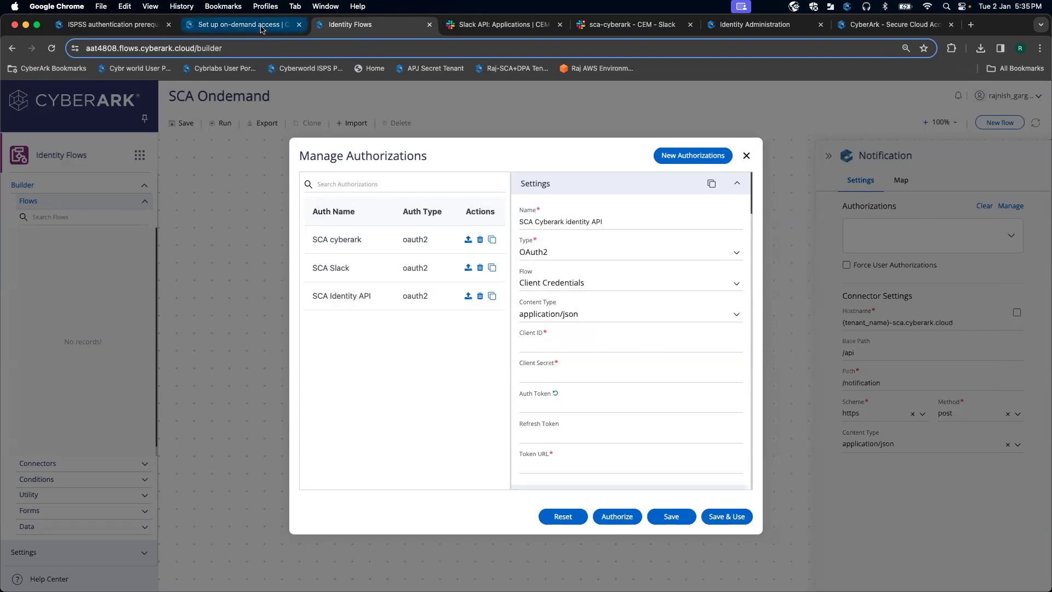
Step: Check the setup docs for the remaining credential fields, then review the authorization form
left_click(242, 24)
scroll(477, 259, "down", 1)
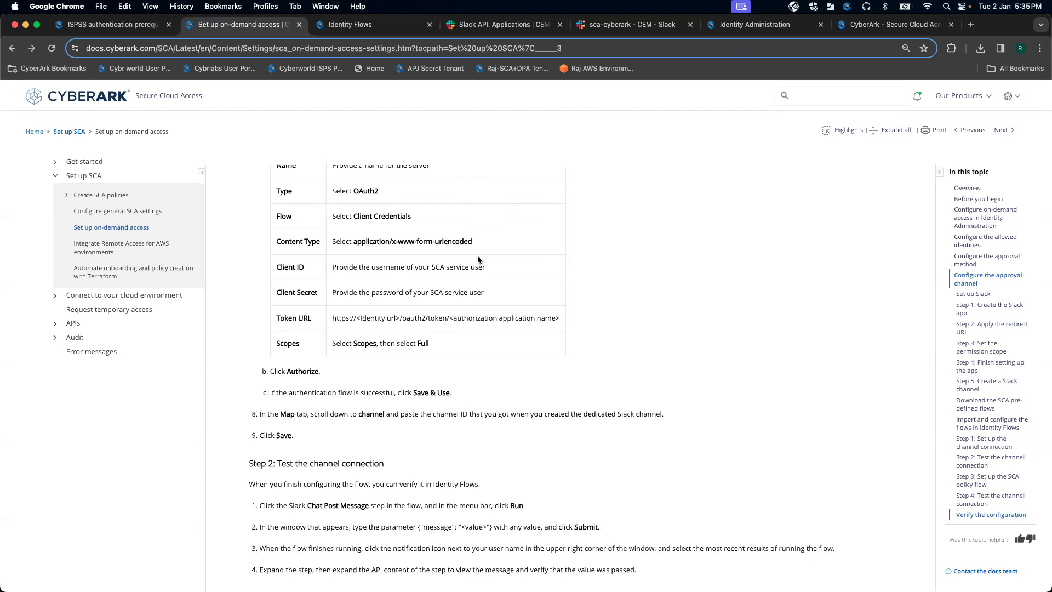
scroll(478, 259, "down", 1)
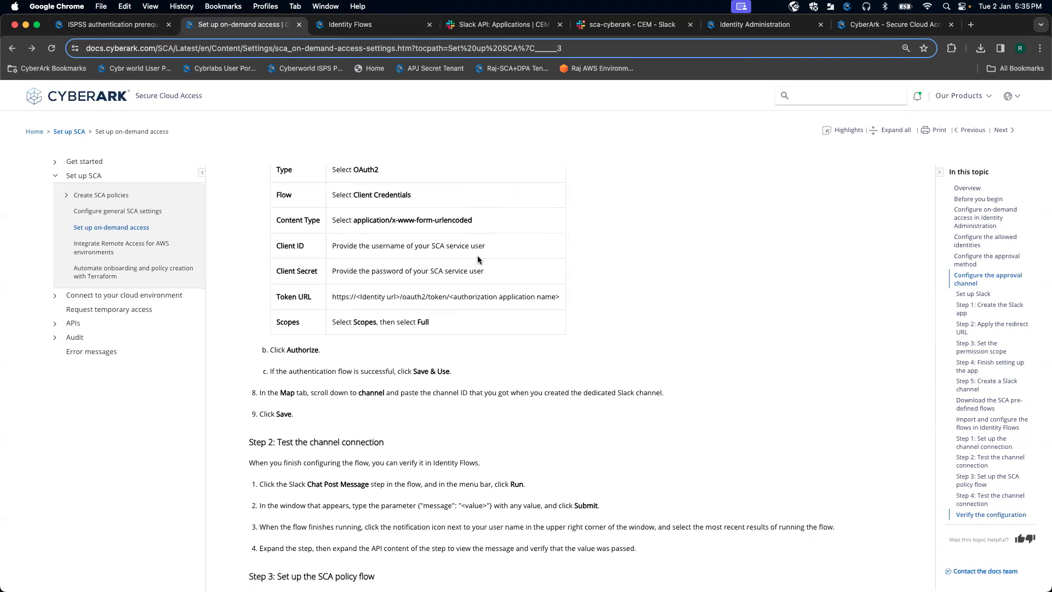
left_click(362, 26)
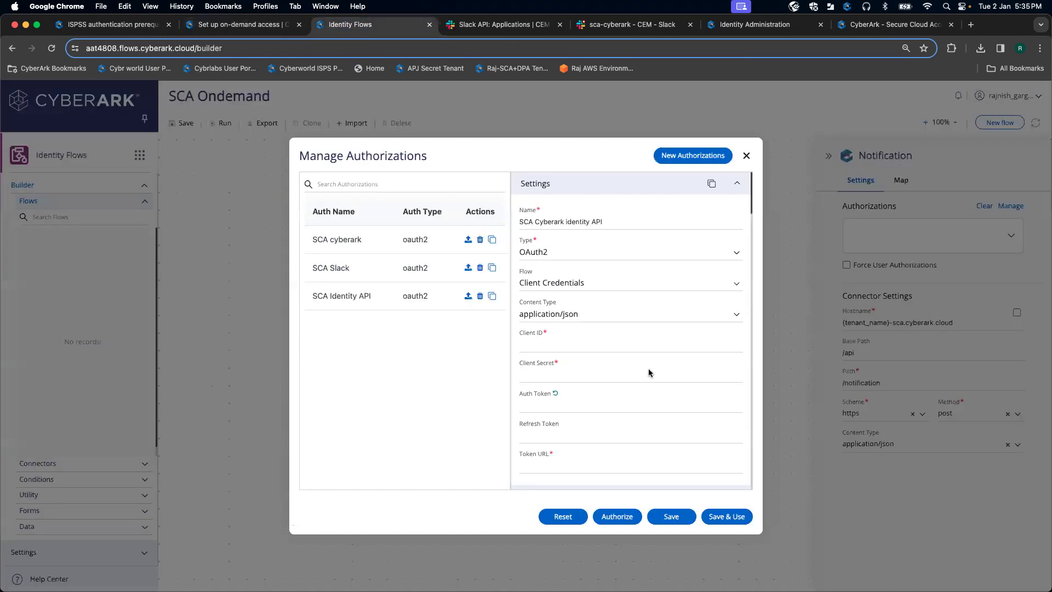
scroll(633, 392, "down", 2)
scroll(633, 393, "up", 2)
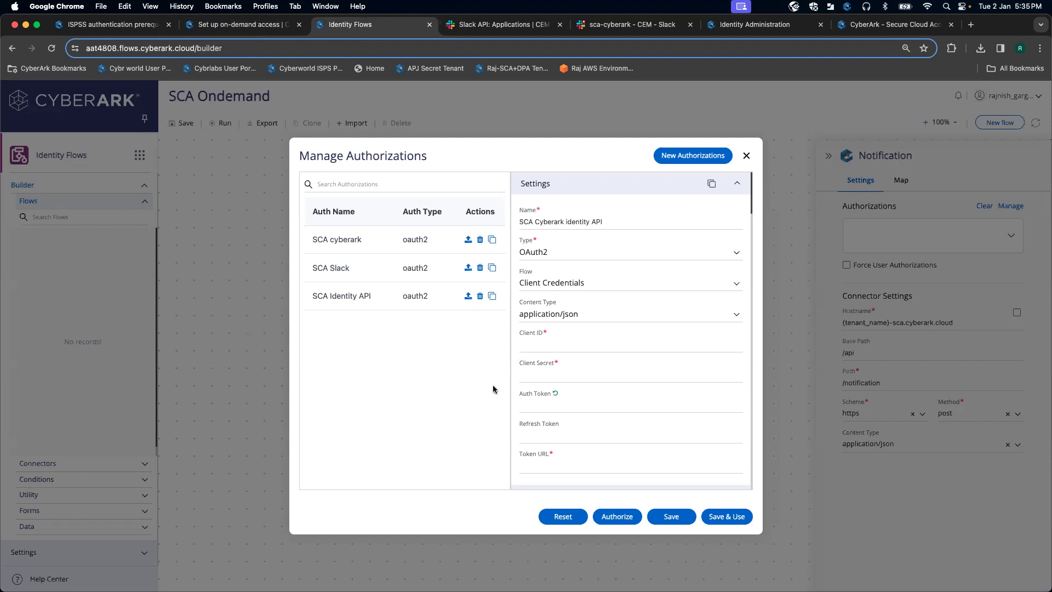
Step: Set the authorization's content type to application/x-www-form-urlencoded and bring Identity Administration alongside Identity Flows
left_click(266, 27)
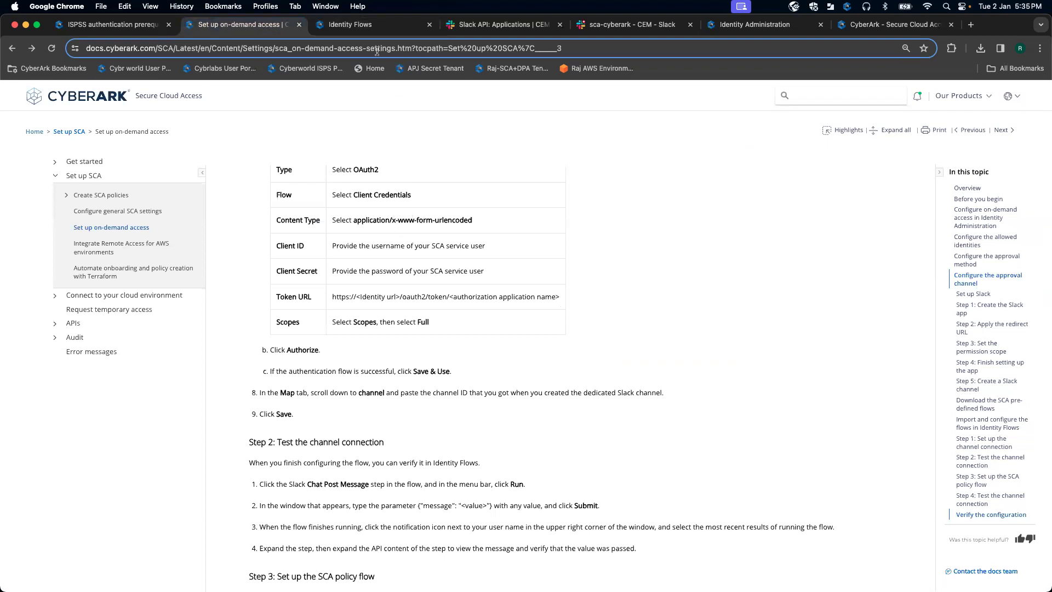
left_click(350, 27)
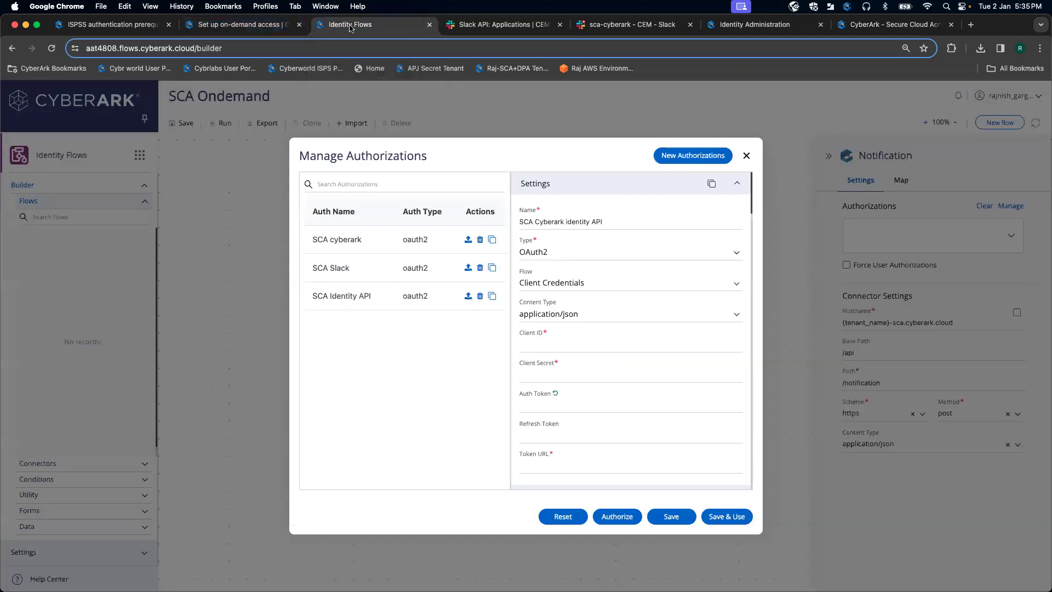
left_click(739, 316)
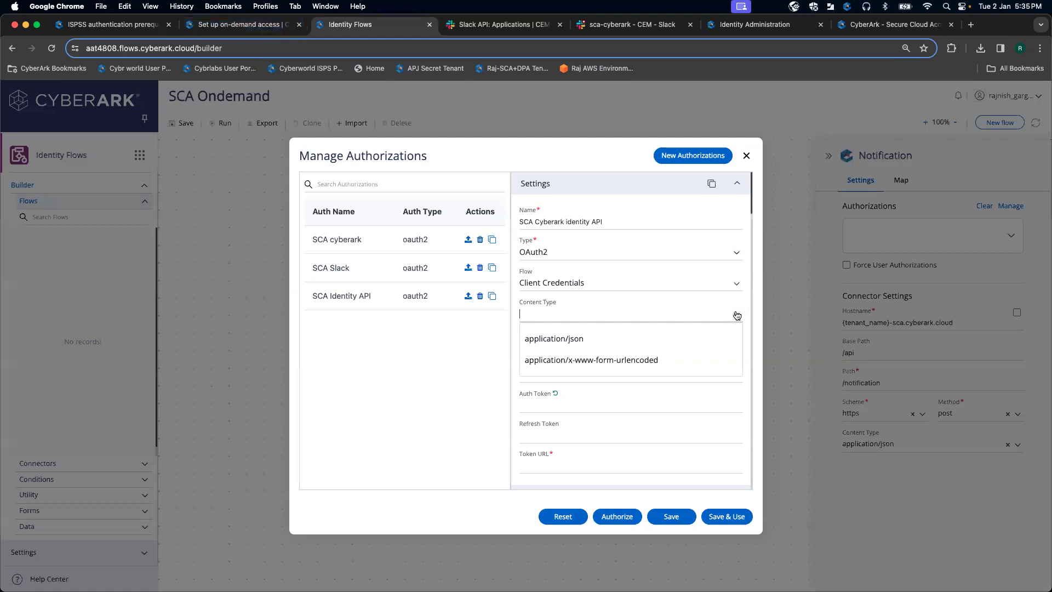
left_click(661, 359)
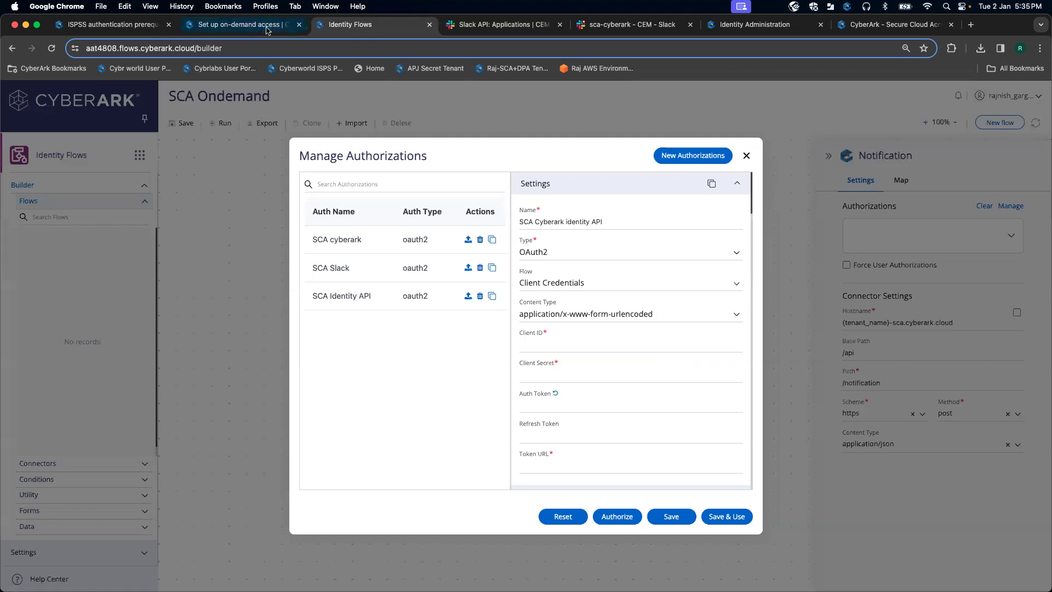
left_click(752, 26)
left_click_drag(752, 26, 492, 26)
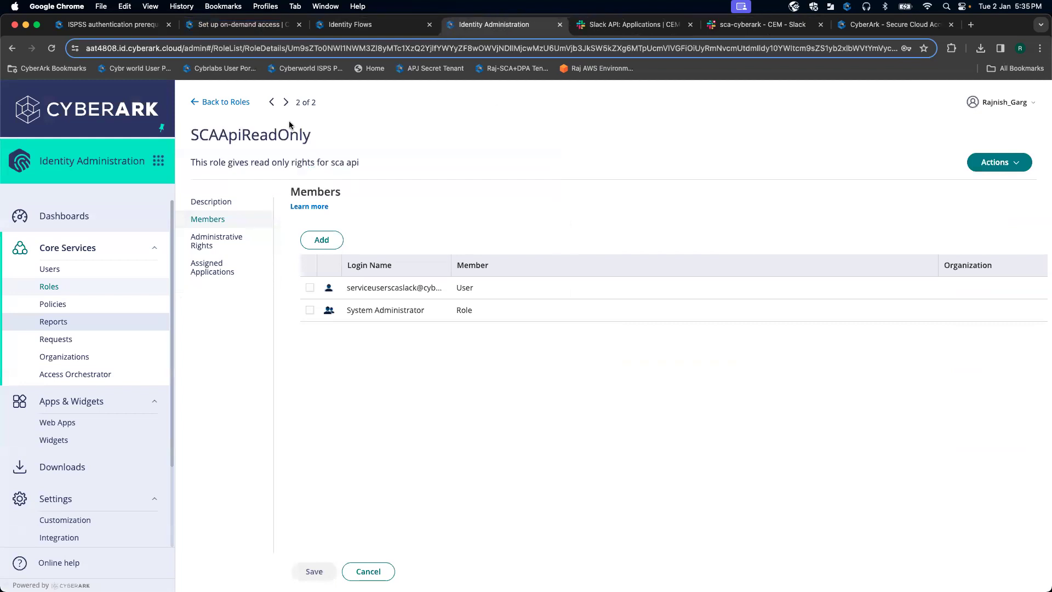
Step: Open the serviceuserscaslack account from All Service Users and copy its login name for the Client ID
left_click(77, 272)
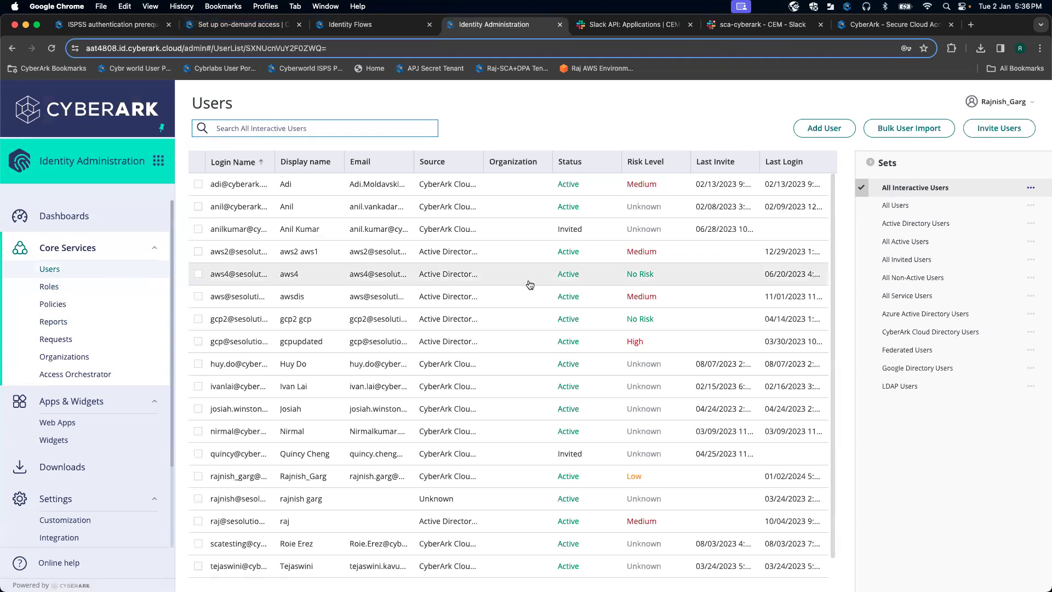
left_click(914, 297)
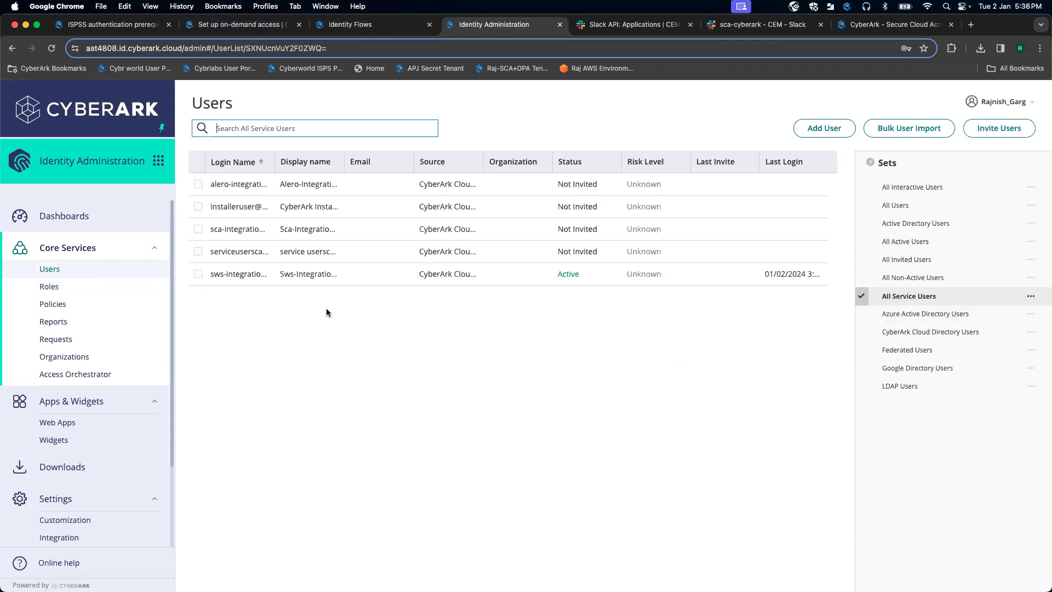
left_click_drag(274, 157, 323, 158)
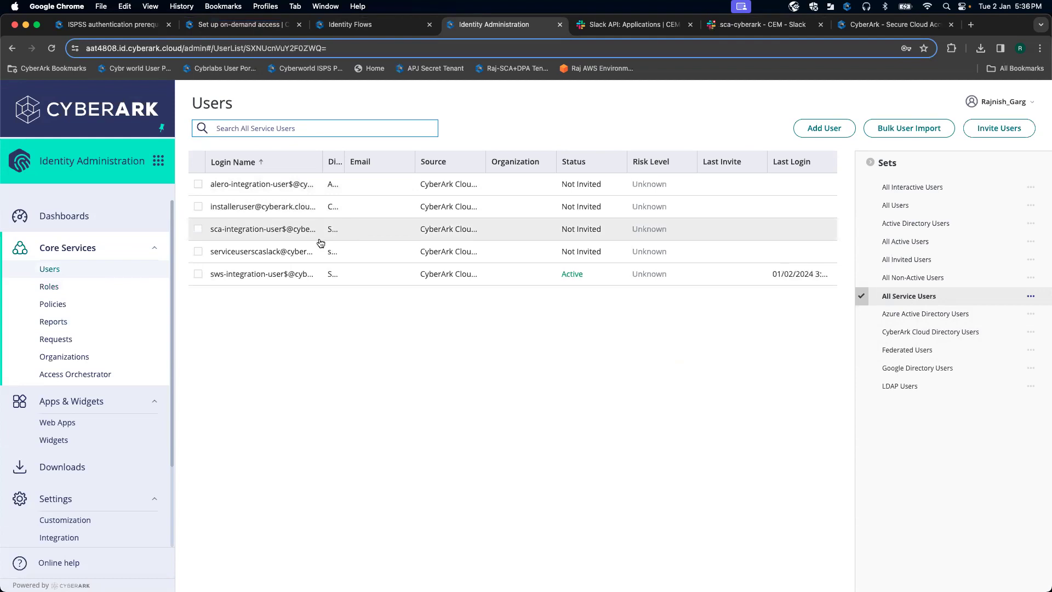
left_click(274, 252)
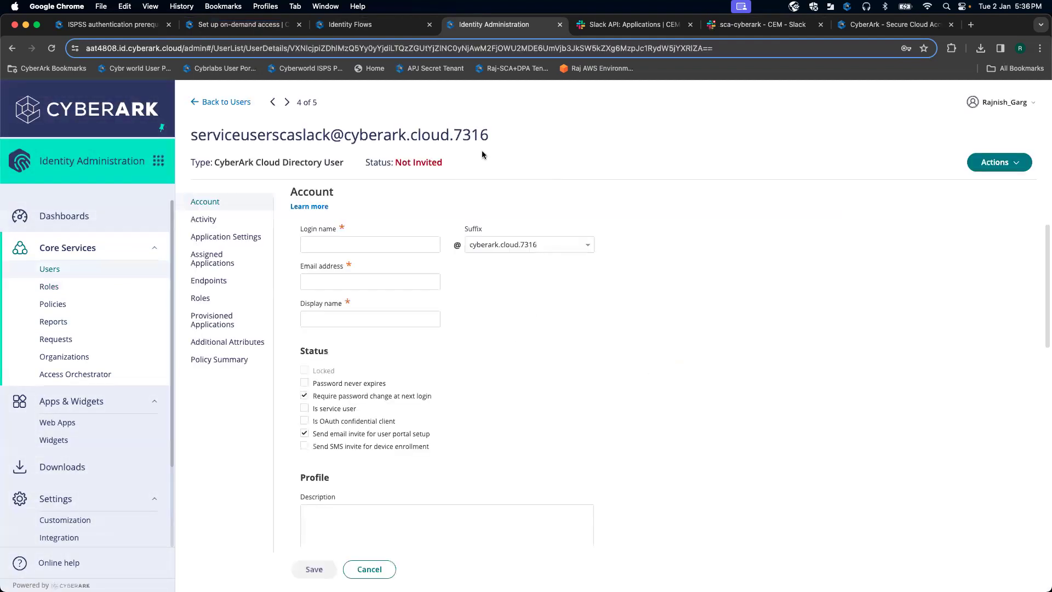
left_click_drag(499, 135, 198, 137)
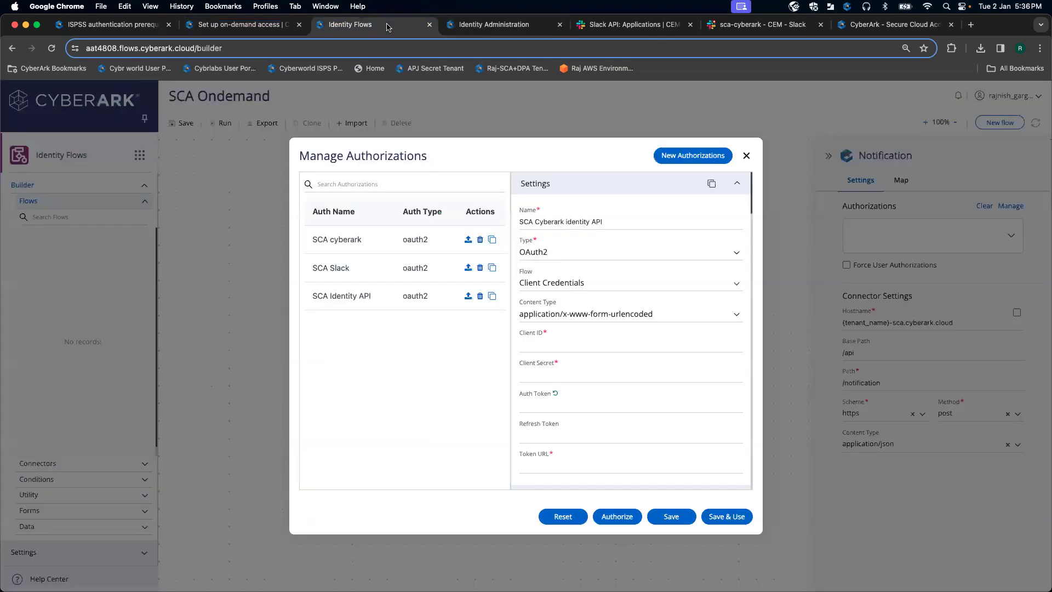
left_click(390, 24)
left_click(554, 344)
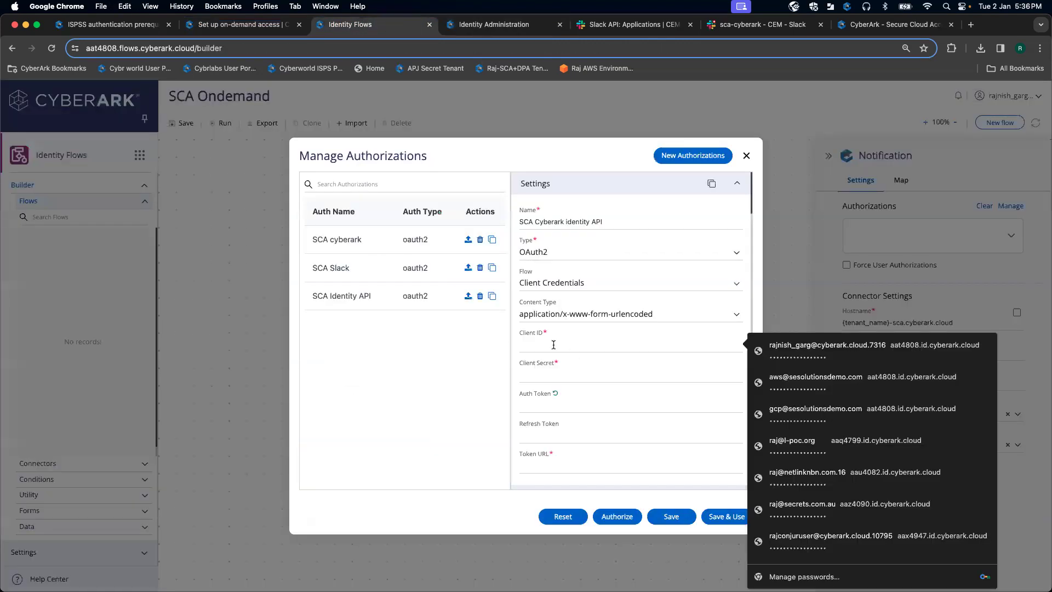
Step: Fill the Client ID from saved credentials and enter the service user's password as Client Secret
key("super+v")
left_click(548, 376)
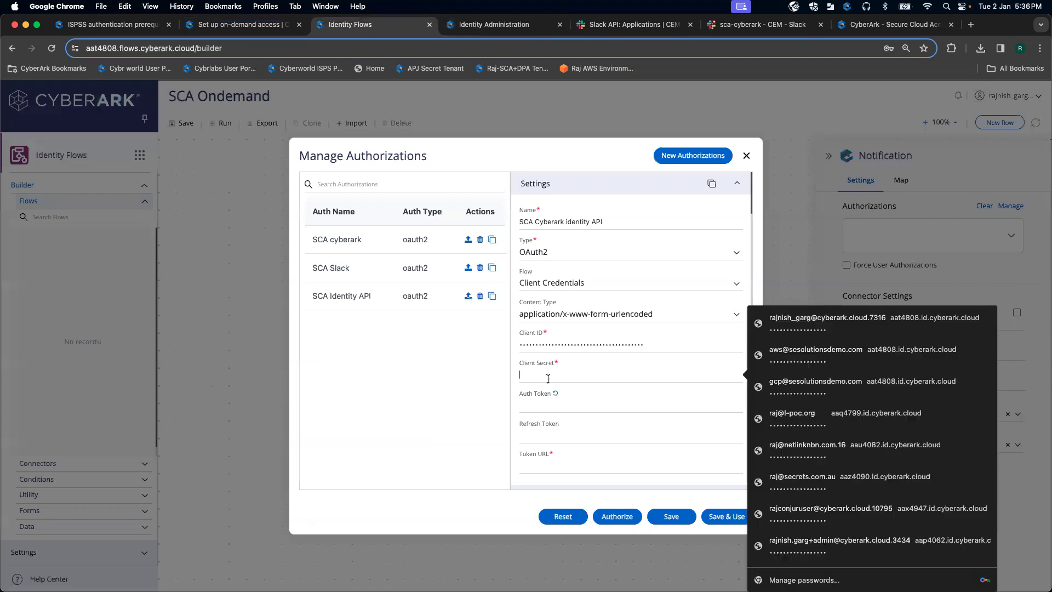
type("•")
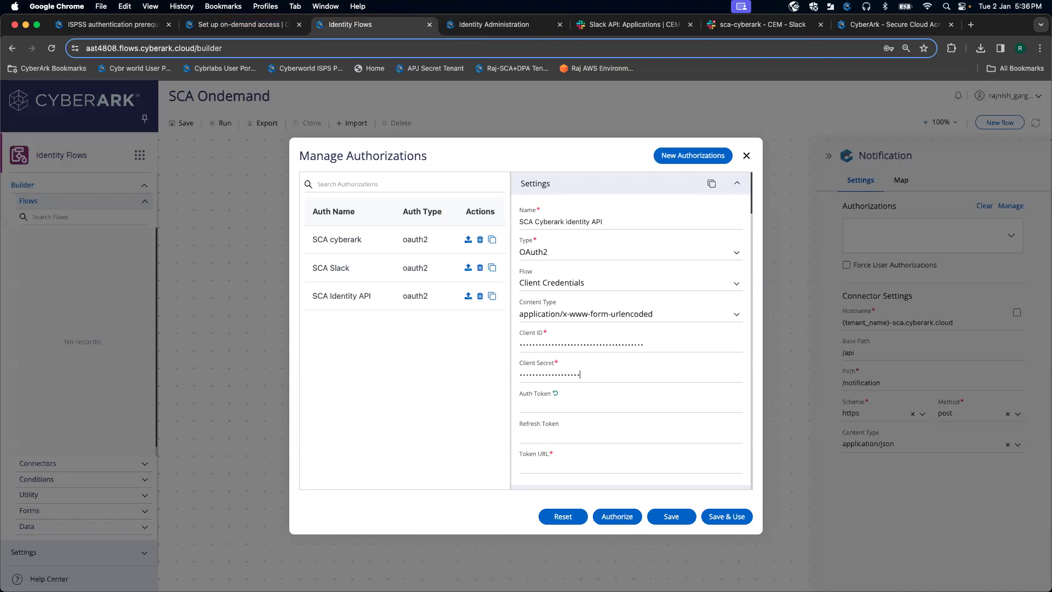
scroll(627, 428, "down", 3)
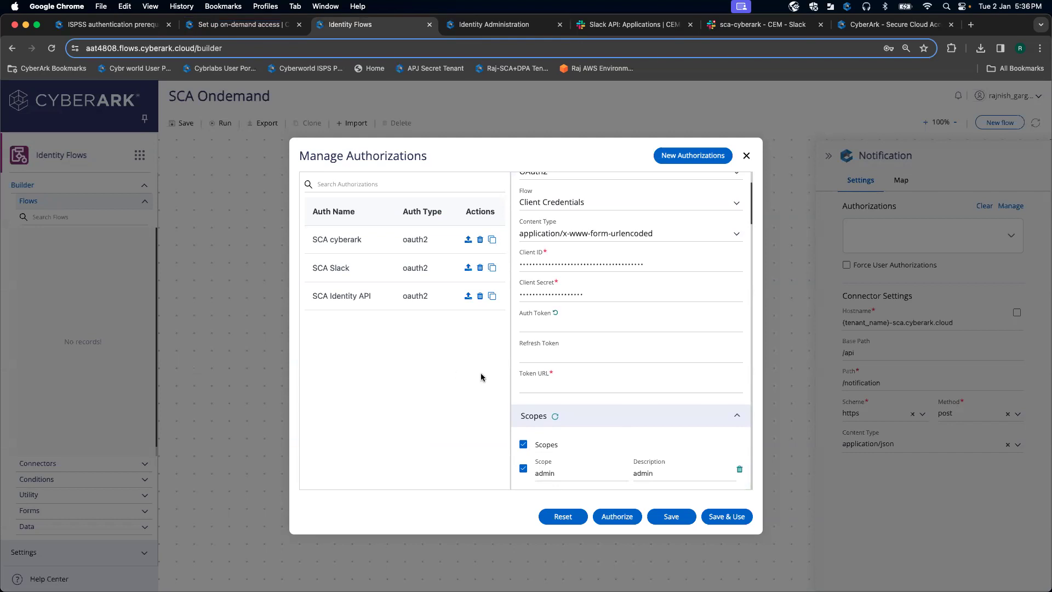
Step: Copy the identity tenant URL from the service user's page in Identity Administration
left_click(247, 46)
left_click(264, 48)
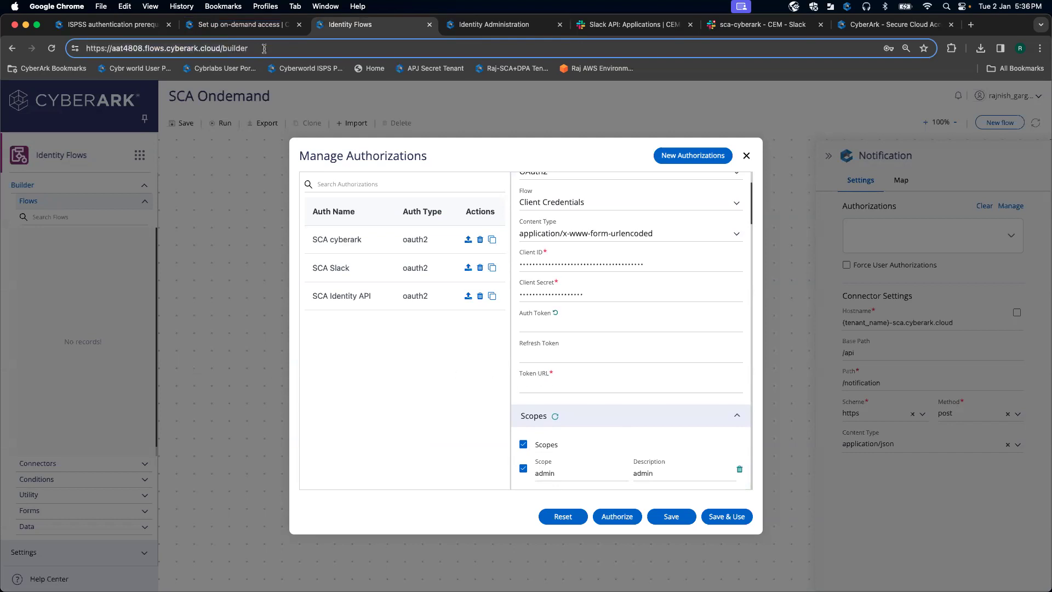
left_click(883, 23)
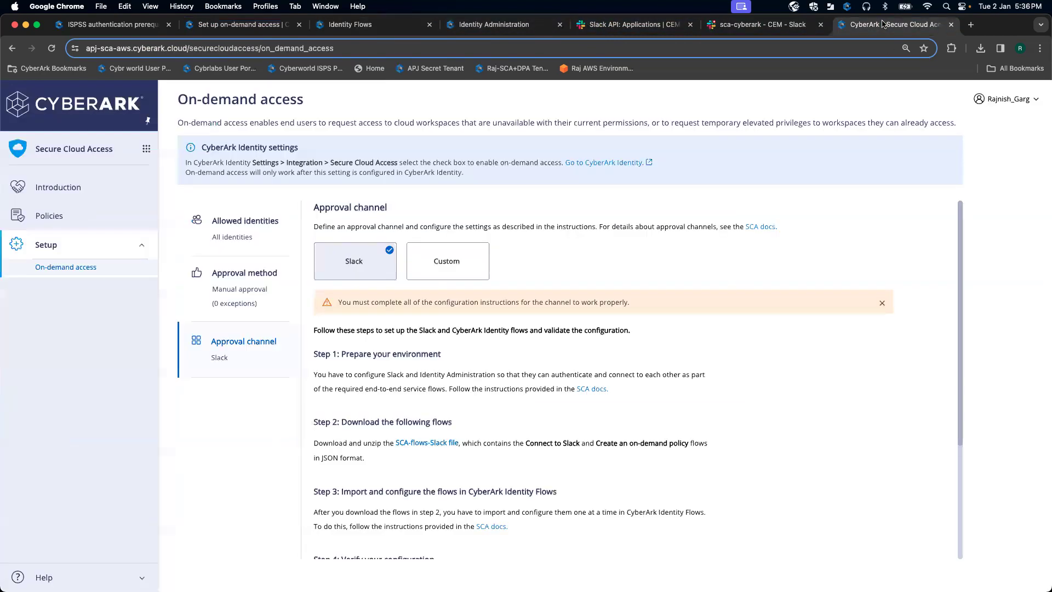
left_click(470, 28)
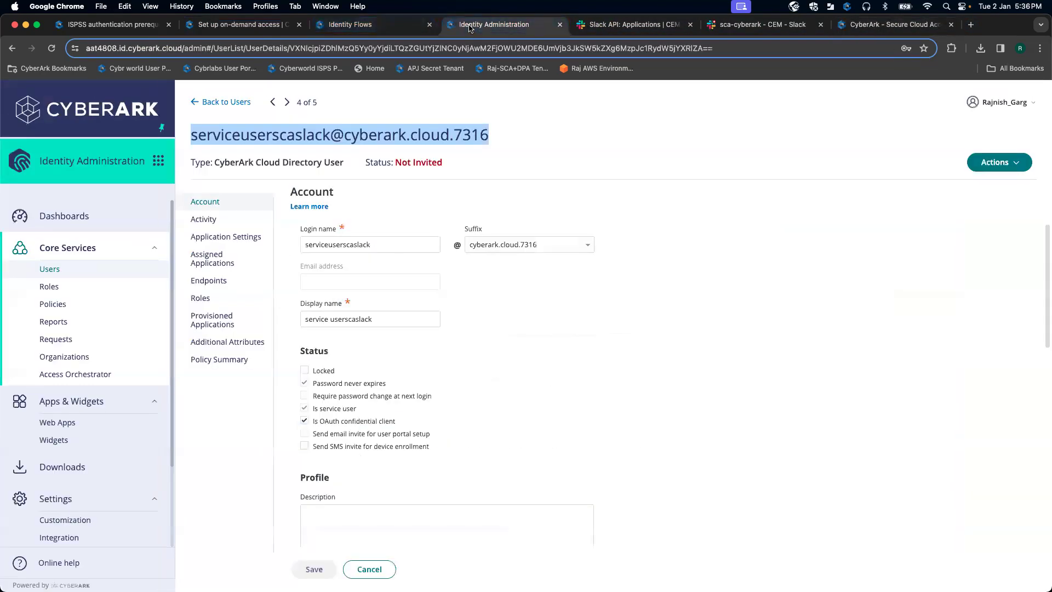
left_click(285, 47)
left_click(229, 49)
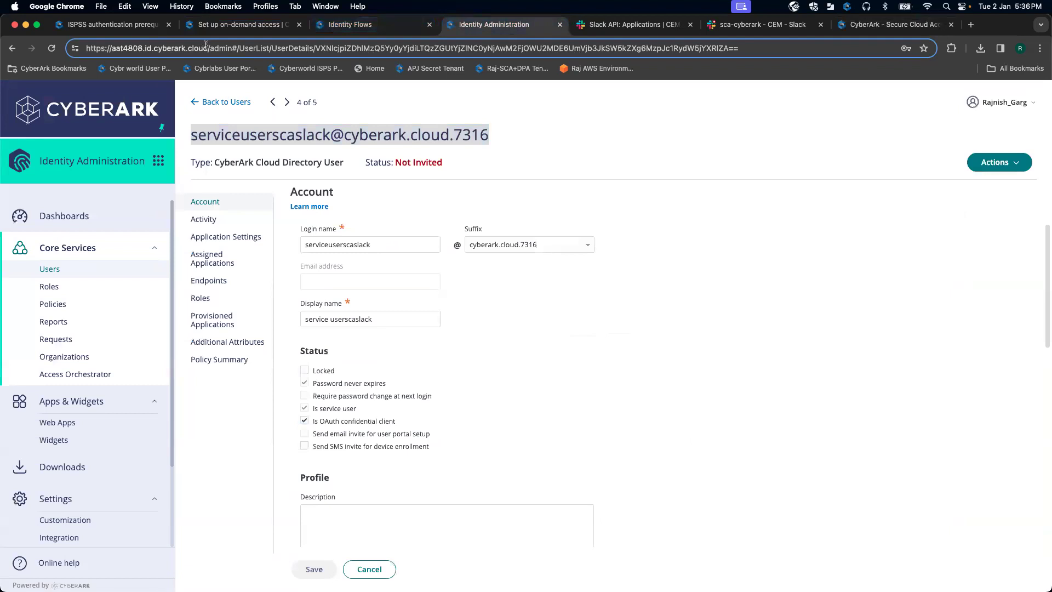
left_click_drag(206, 49, 81, 49)
key("super+c")
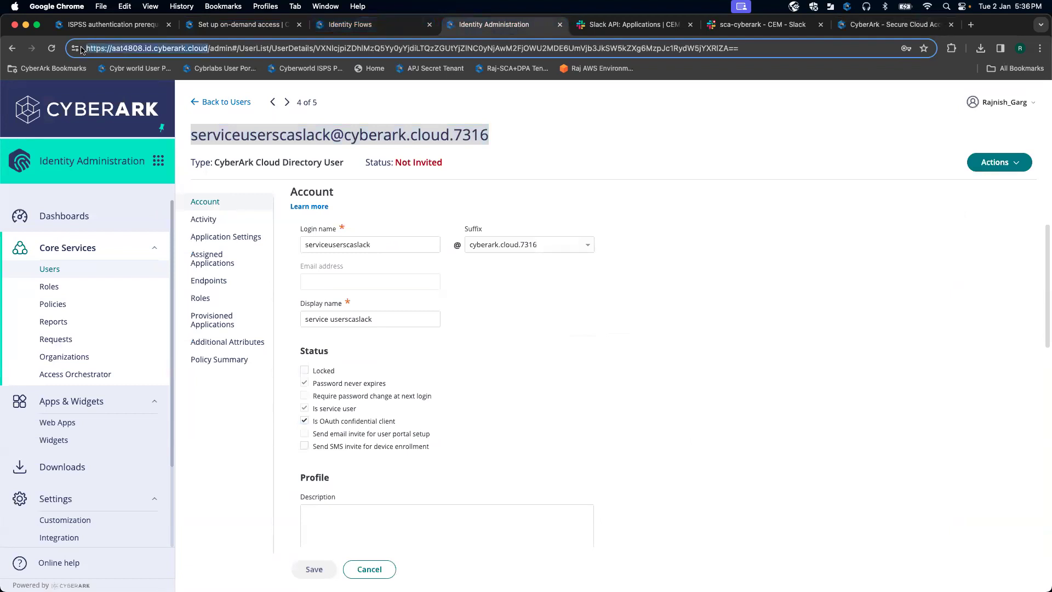
Step: Enter the Token URL as the tenant URL followed by /oauth2/token/
left_click(252, 23)
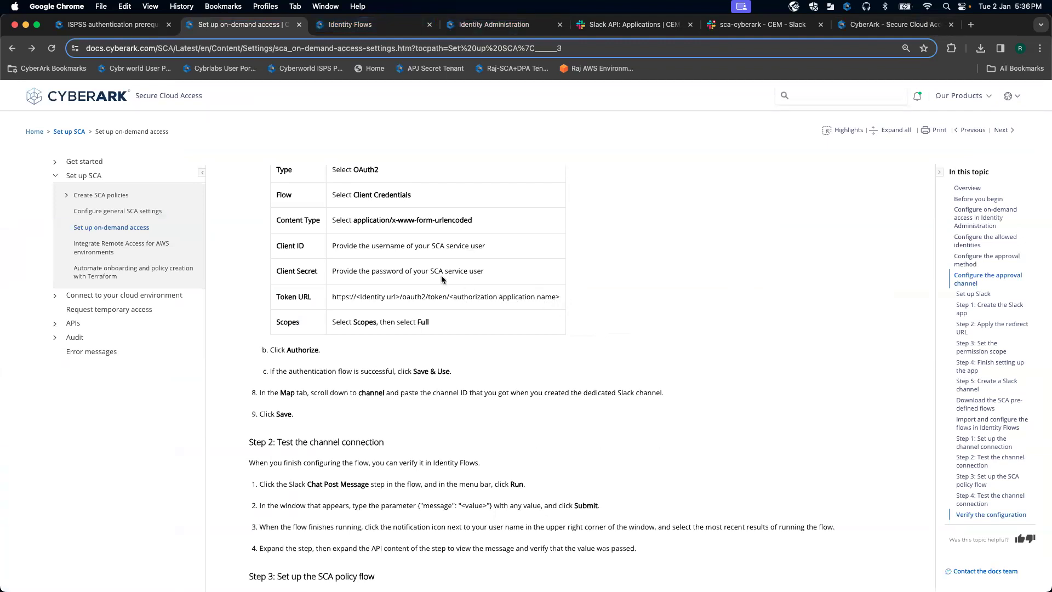
left_click(351, 24)
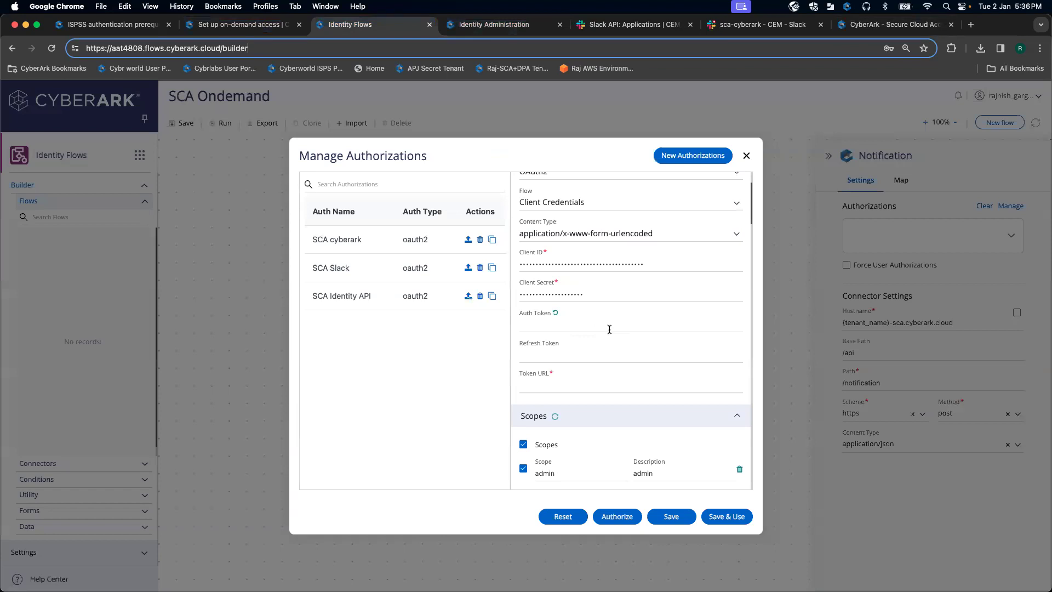
left_click(550, 356)
left_click(548, 387)
key("super+v")
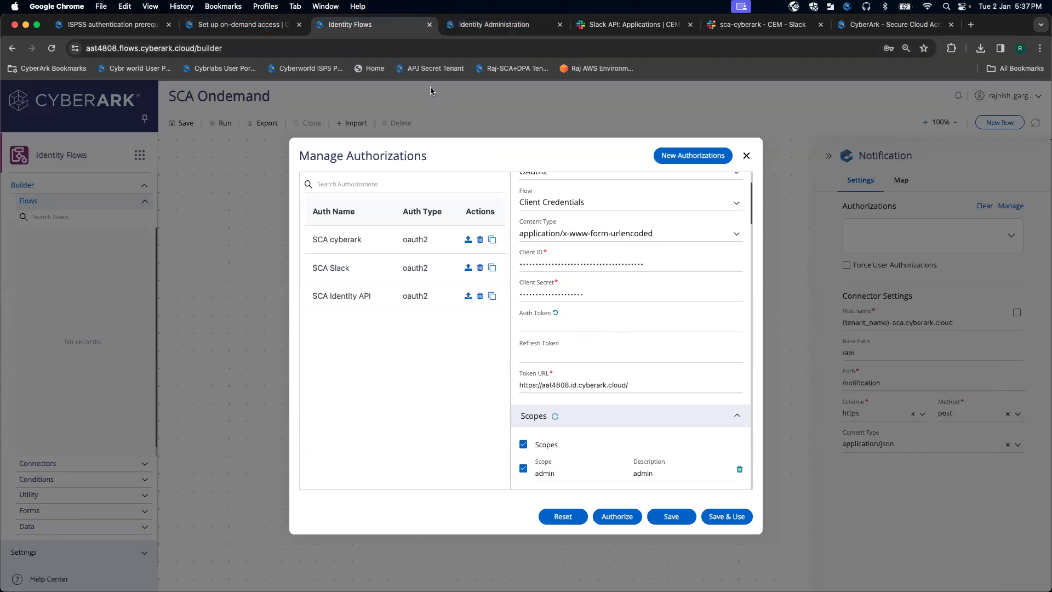
left_click(267, 27)
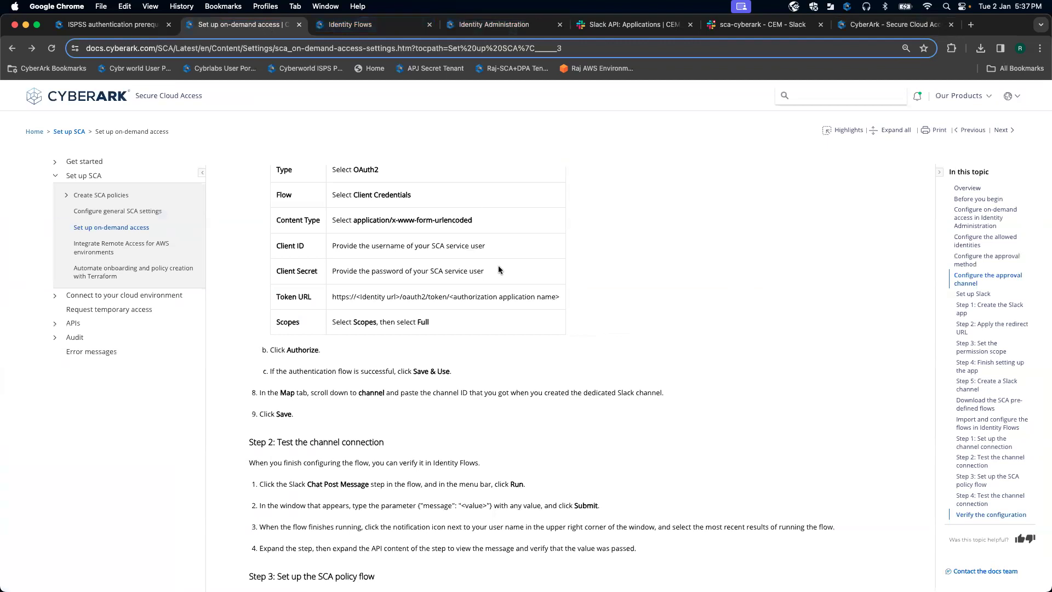
left_click(348, 27)
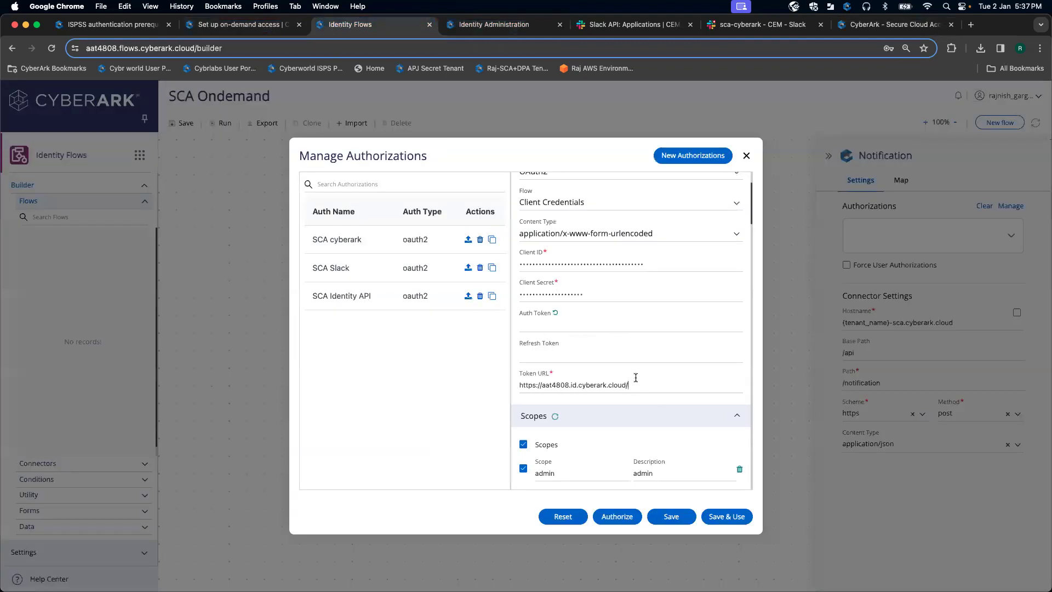
type("th2/")
left_click(241, 24)
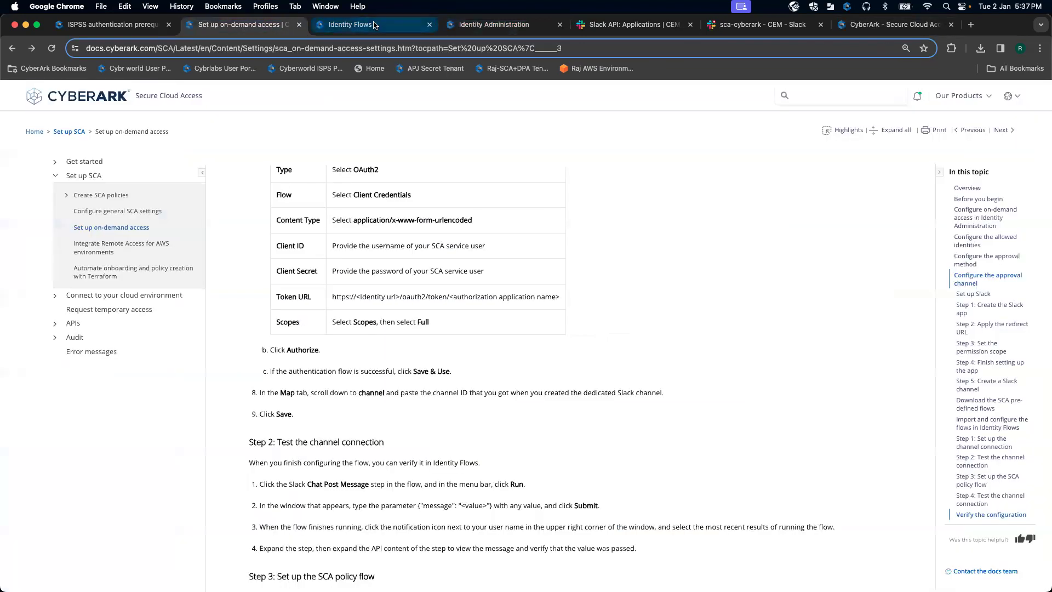
left_click(379, 28)
type("token/")
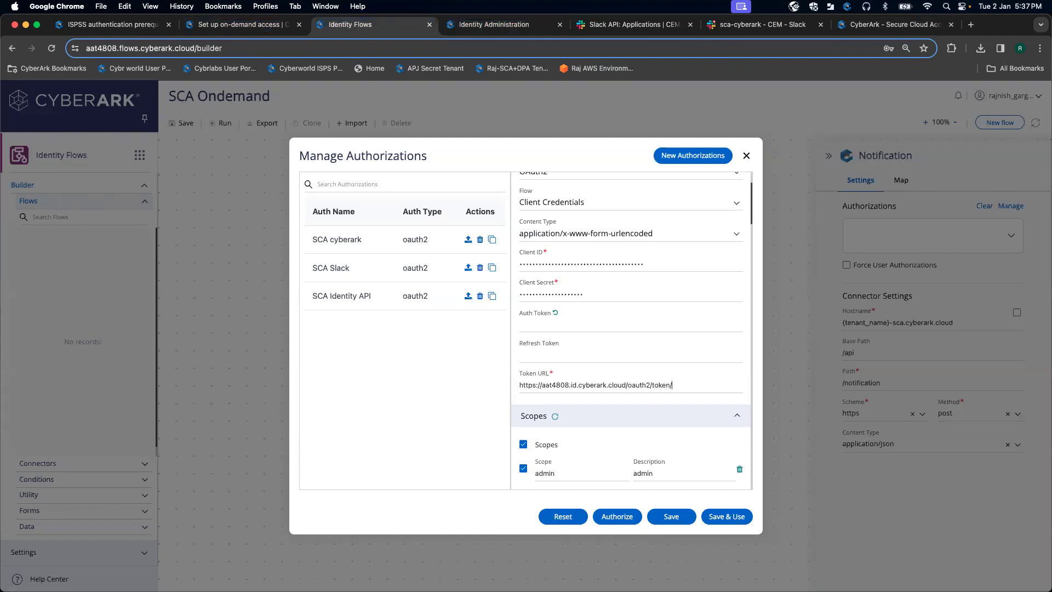
left_click(507, 24)
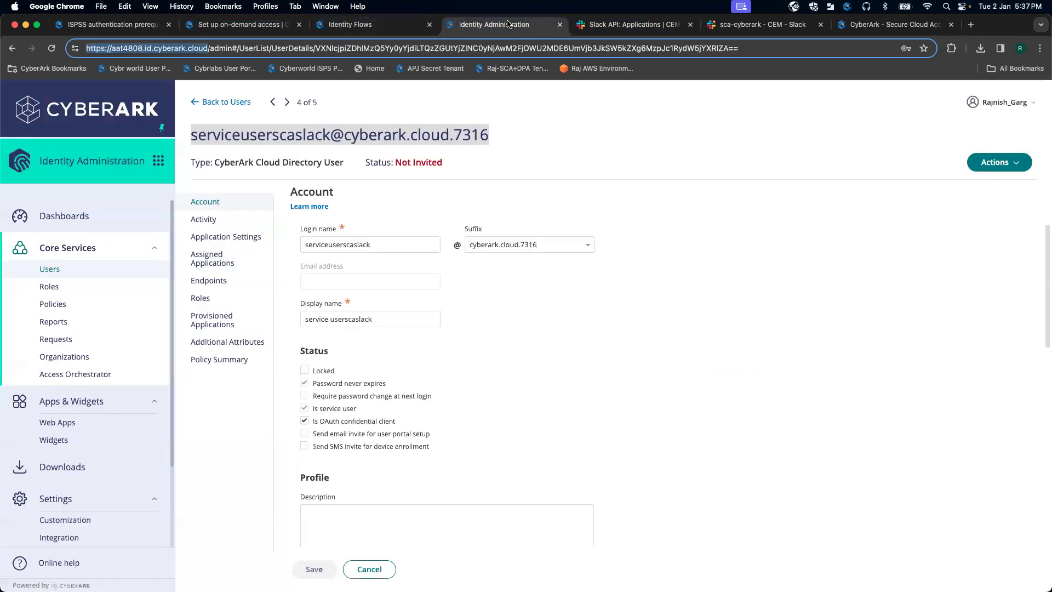
left_click(501, 183)
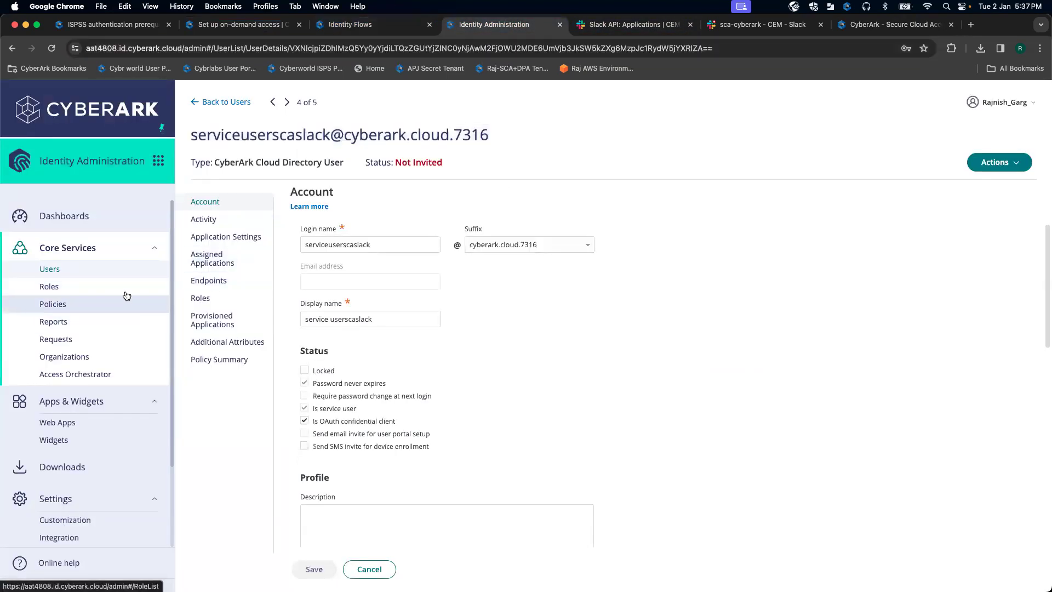
Step: Copy the oauth2serversca web app name and append it to the Token URL
left_click(77, 423)
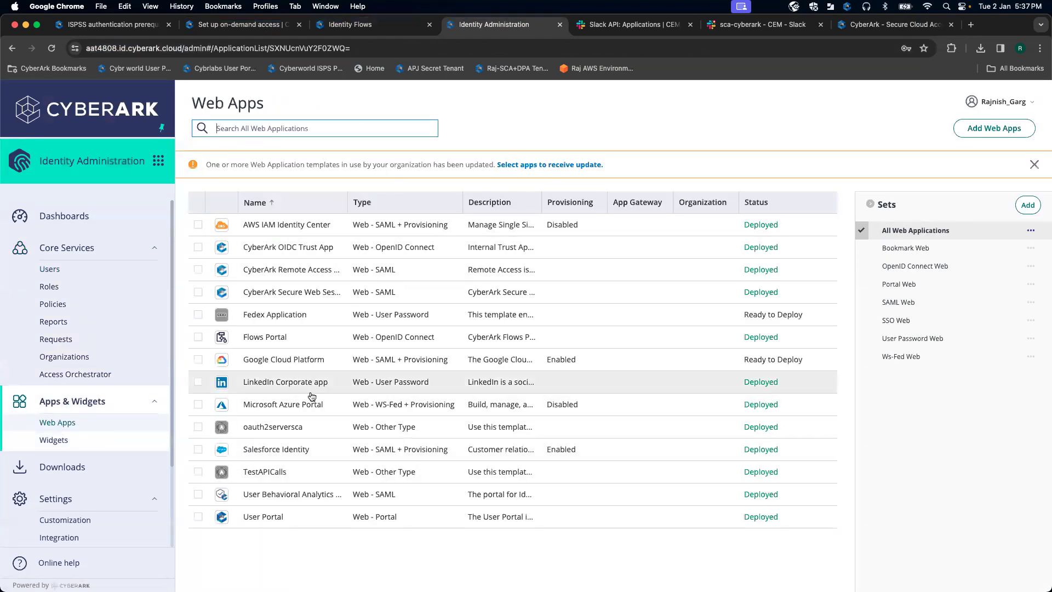
left_click(316, 427)
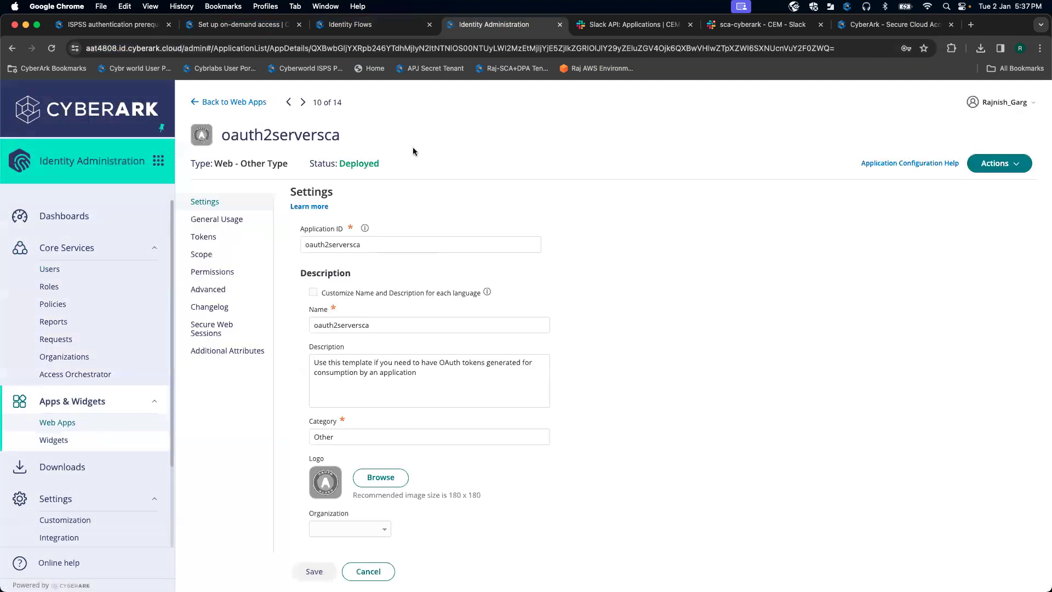
left_click_drag(341, 135, 223, 133)
key("super+c")
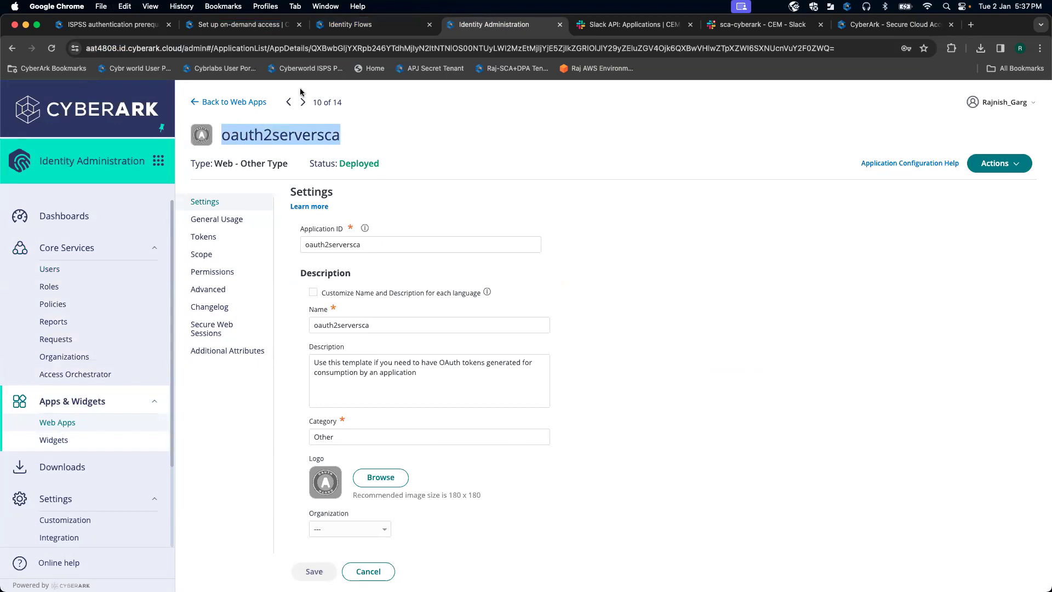
left_click(283, 24)
left_click(357, 25)
left_click(707, 386)
key("super+v")
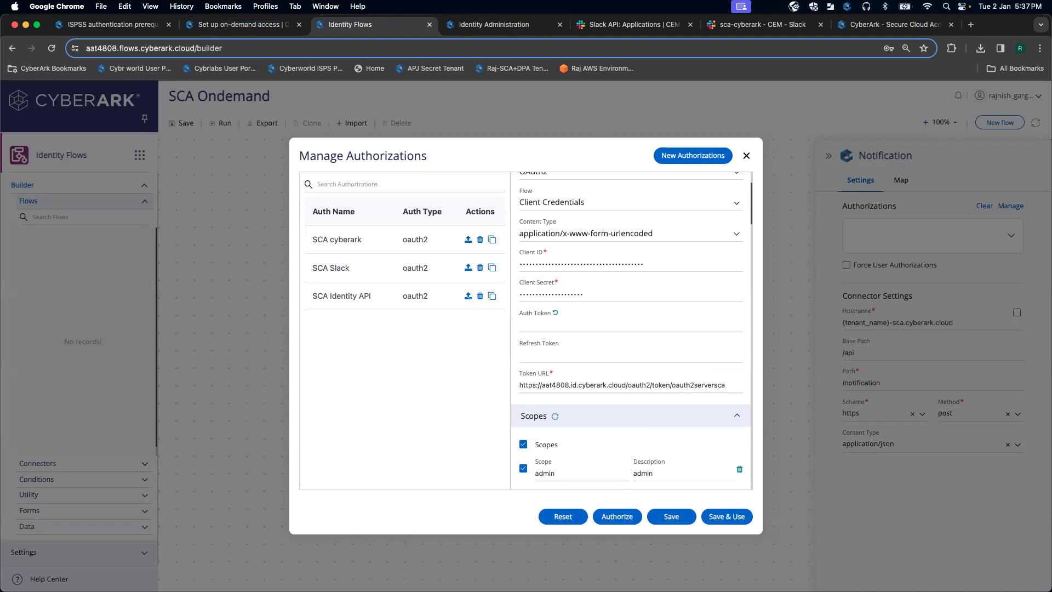
Step: Clear all the preselected scopes of the identity API authorization
scroll(574, 435, "down", 5)
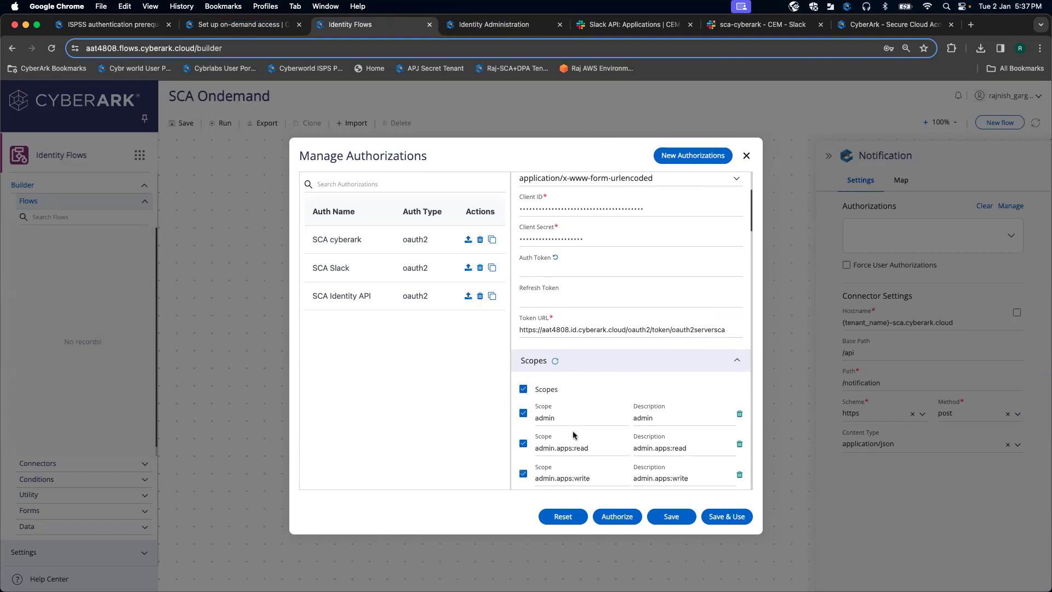
scroll(574, 435, "up", 2)
left_click(267, 25)
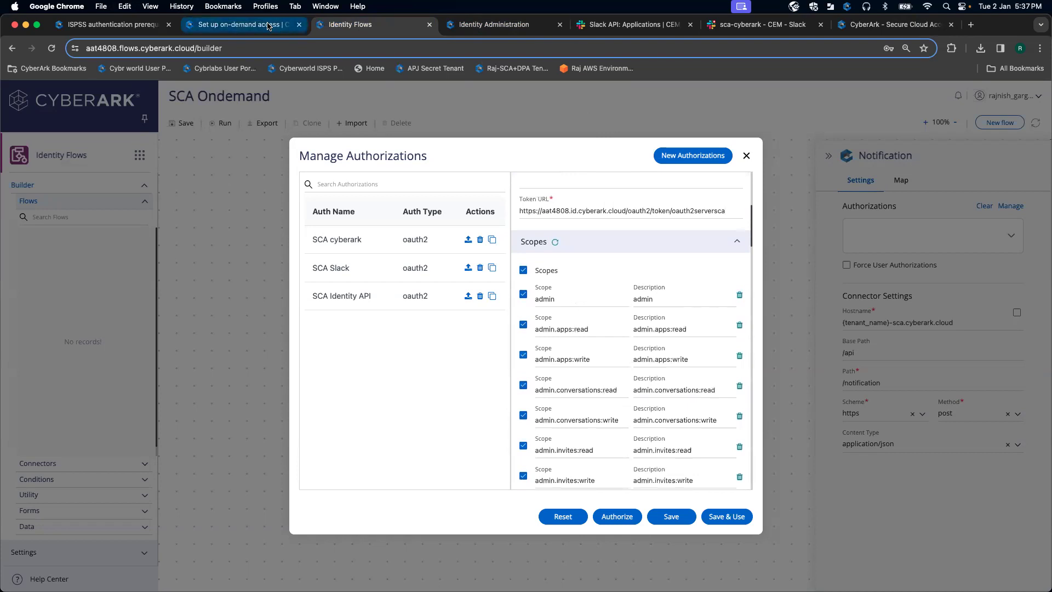
scroll(496, 310, "down", 3)
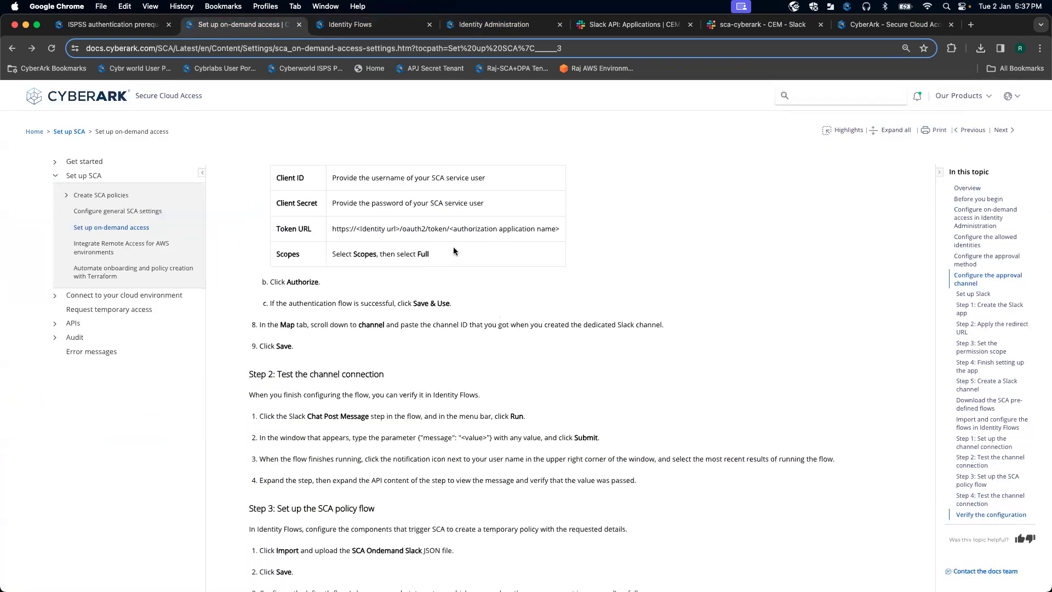
left_click(356, 25)
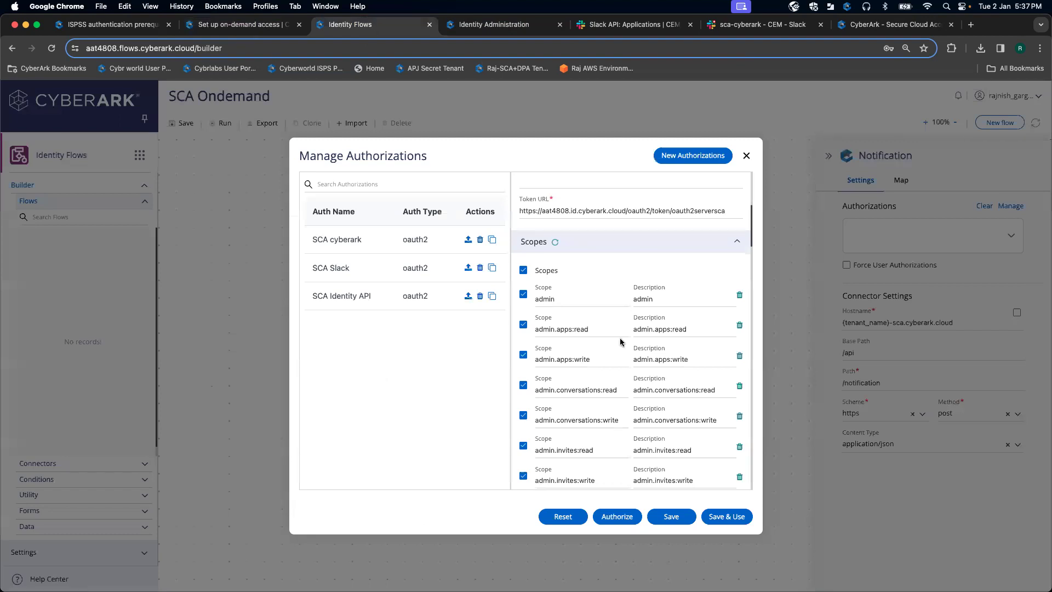
scroll(620, 340, "down", 3)
scroll(620, 339, "up", 5)
left_click(523, 231)
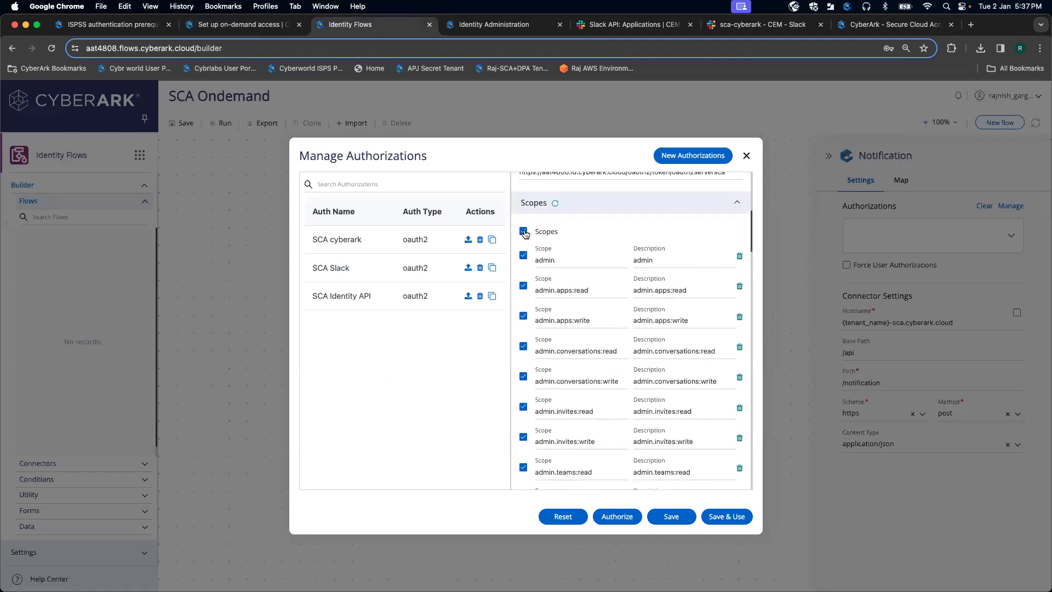
Step: Add the single scope 'full', authorize the connection, and save the authorization
scroll(602, 327, "down", 15)
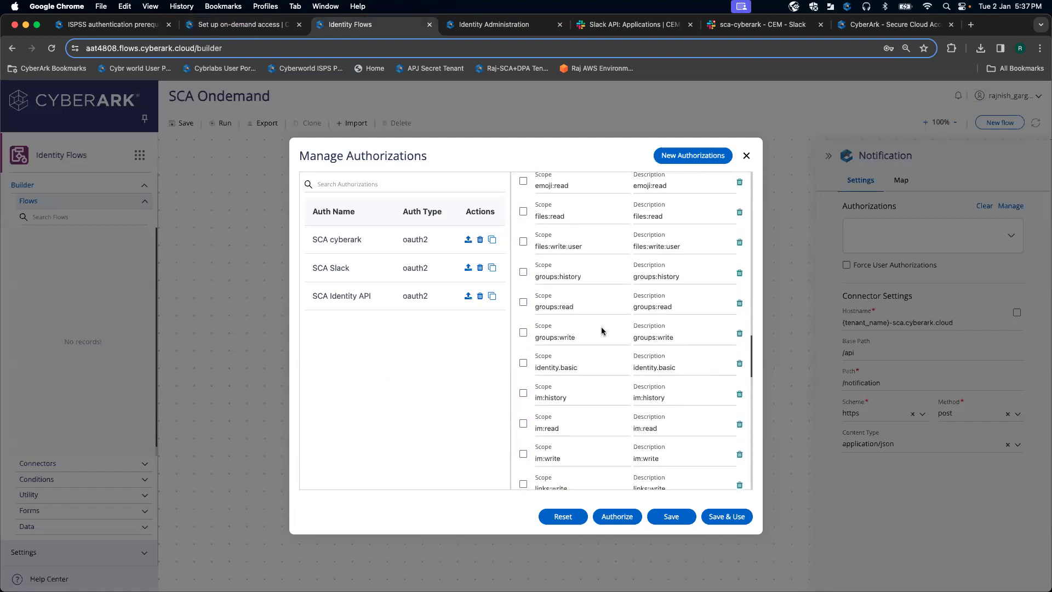
scroll(601, 327, "down", 8)
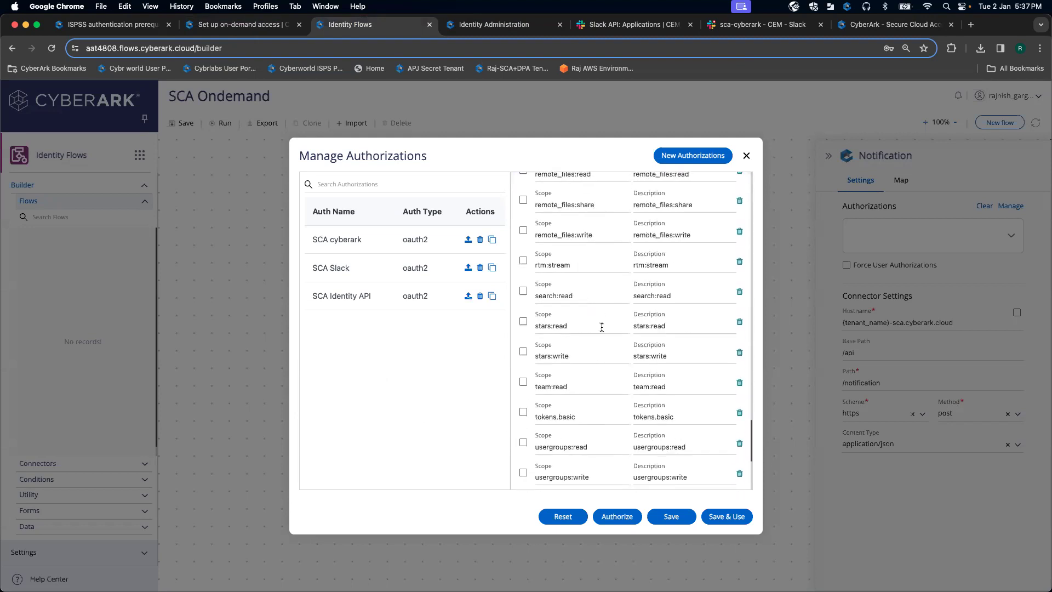
scroll(602, 328, "down", 5)
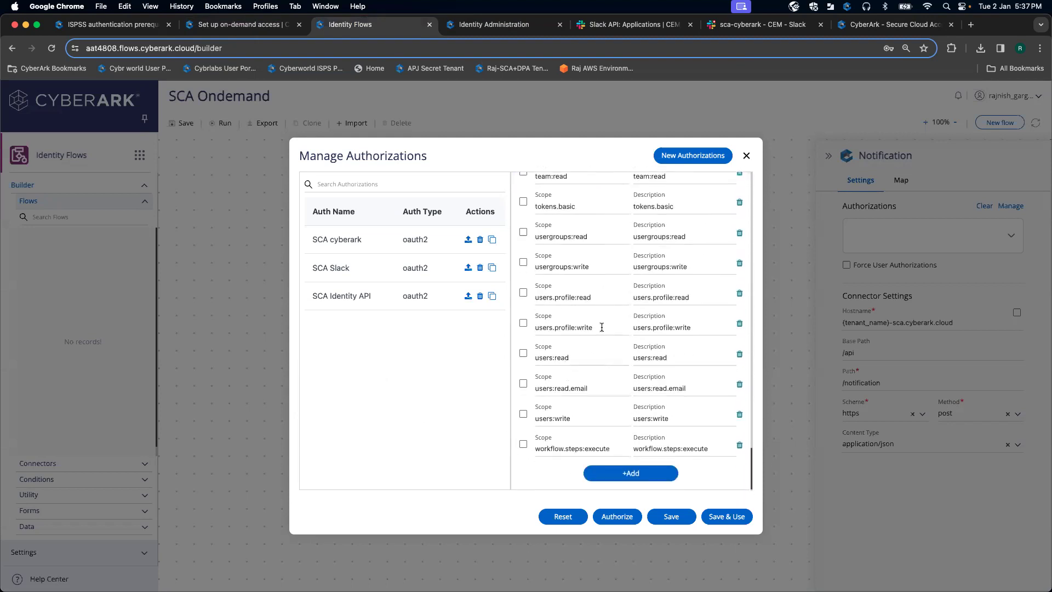
left_click(647, 473)
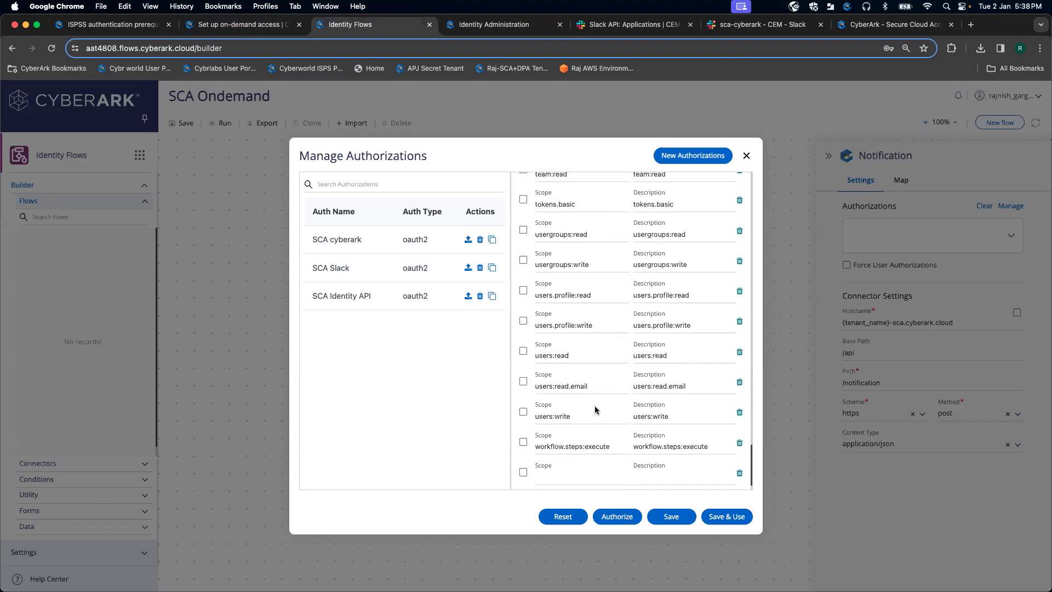
scroll(594, 406, "down", 1)
left_click(523, 444)
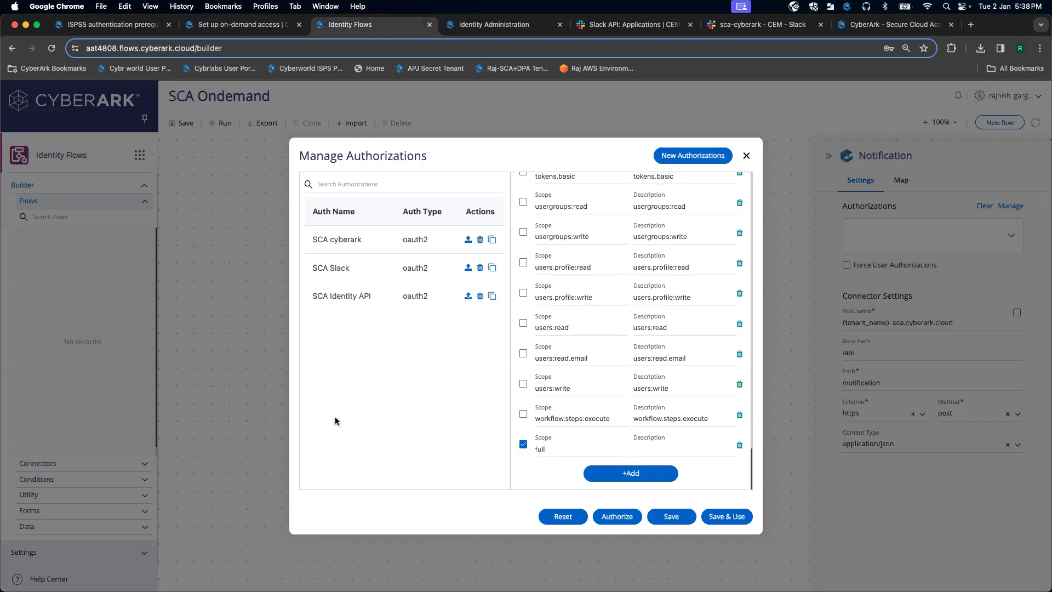
left_click(617, 517)
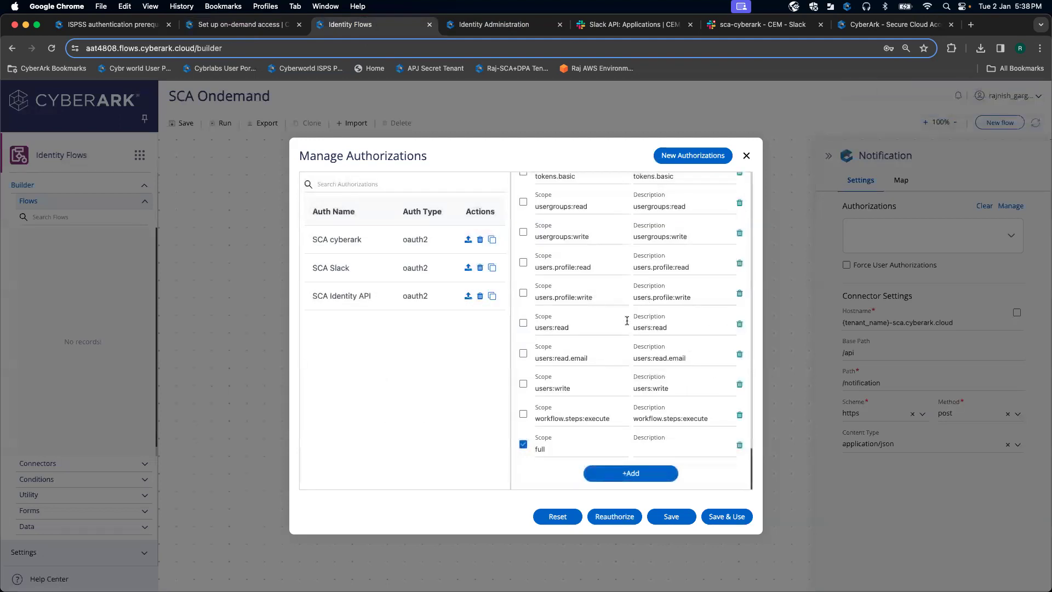
left_click(733, 518)
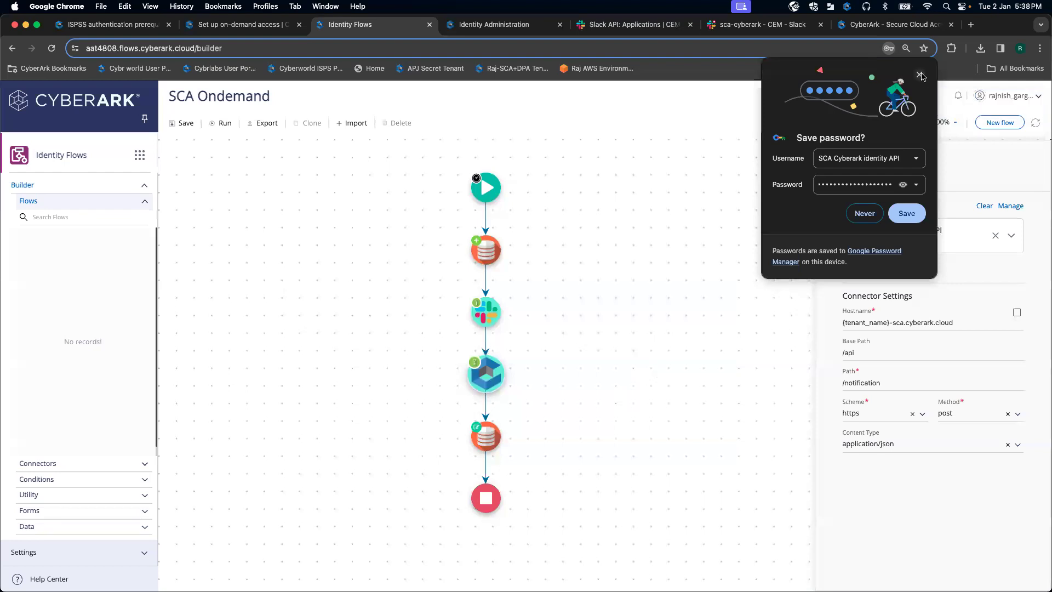
Step: Dismiss the password prompt and open the Slack Chat Post Message step's settings
left_click(921, 75)
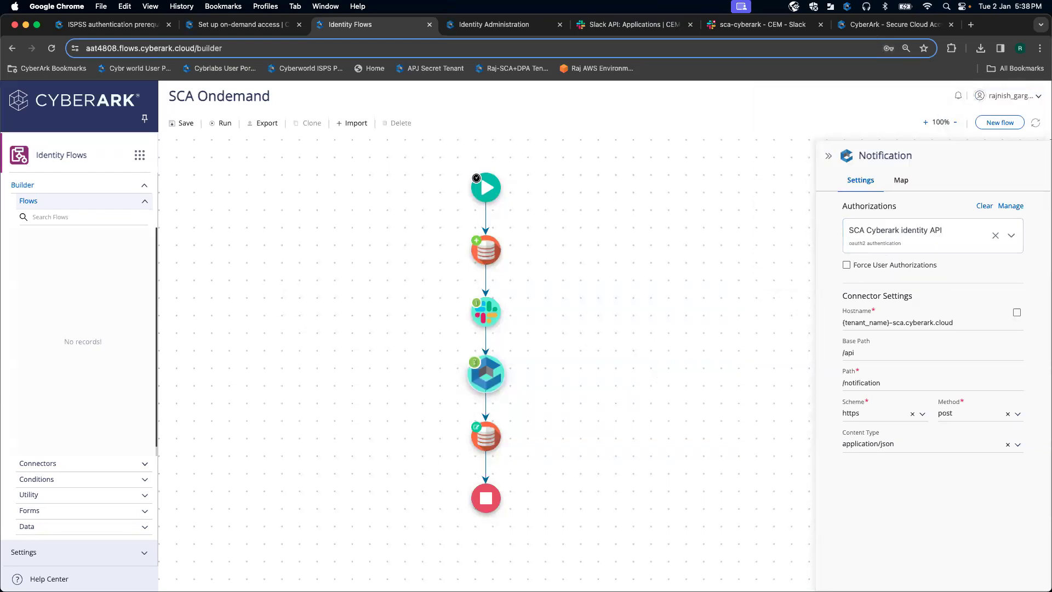
left_click(275, 27)
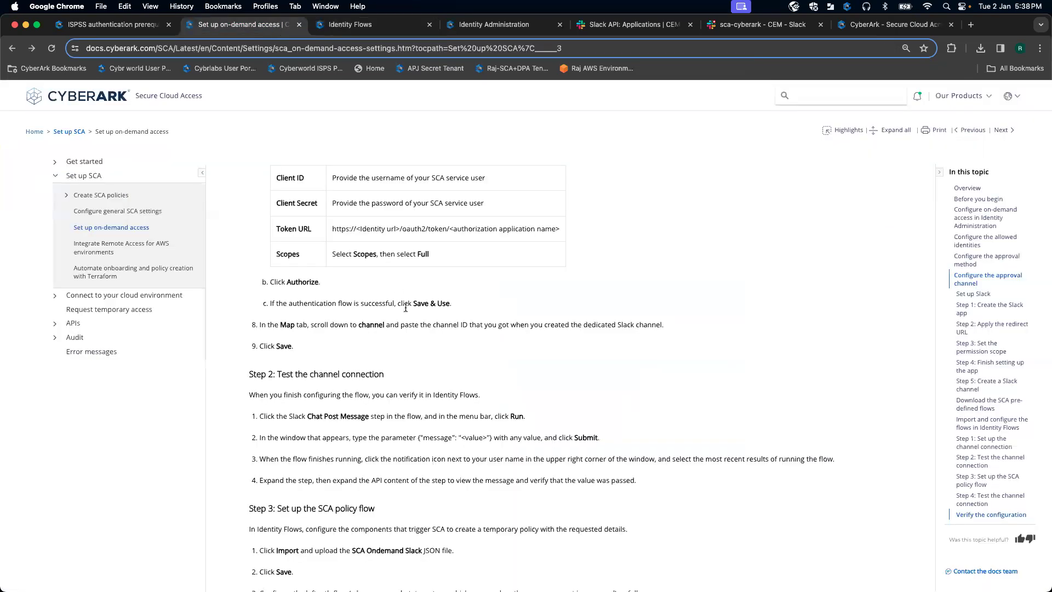
scroll(431, 318, "up", 4)
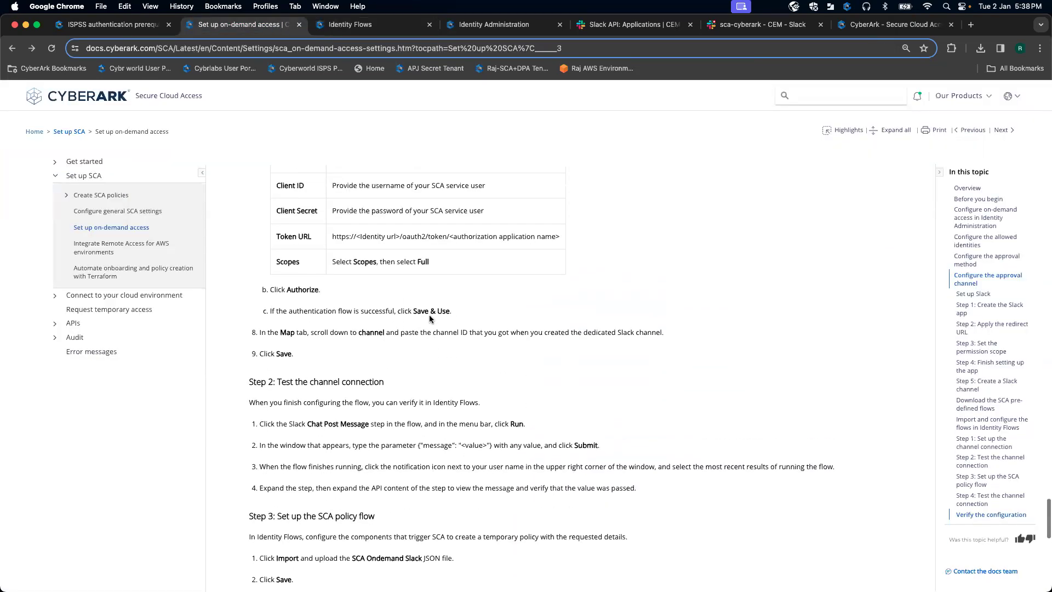
scroll(431, 316, "down", 2)
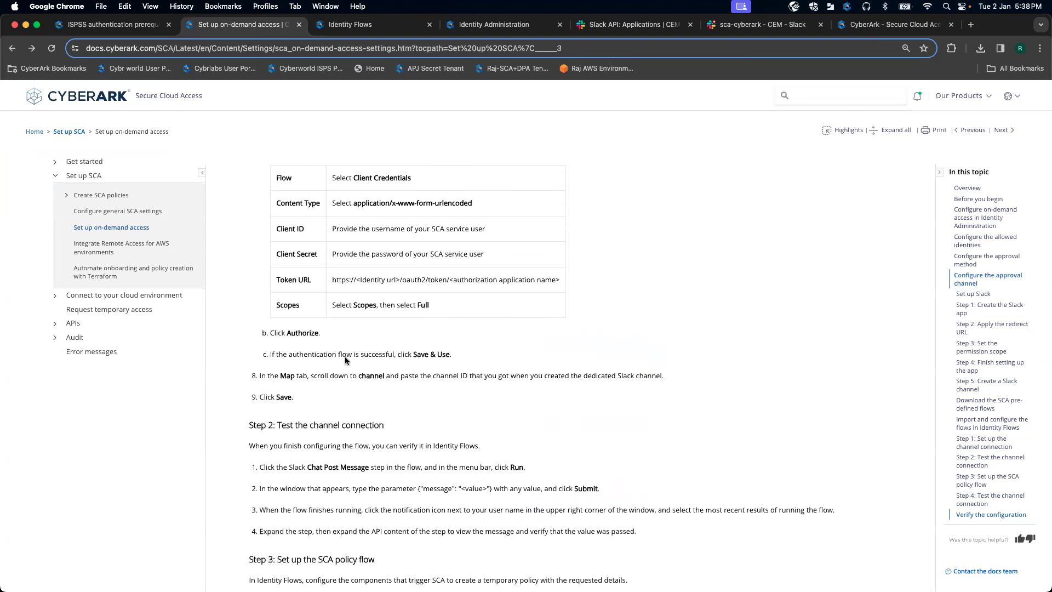
left_click(355, 26)
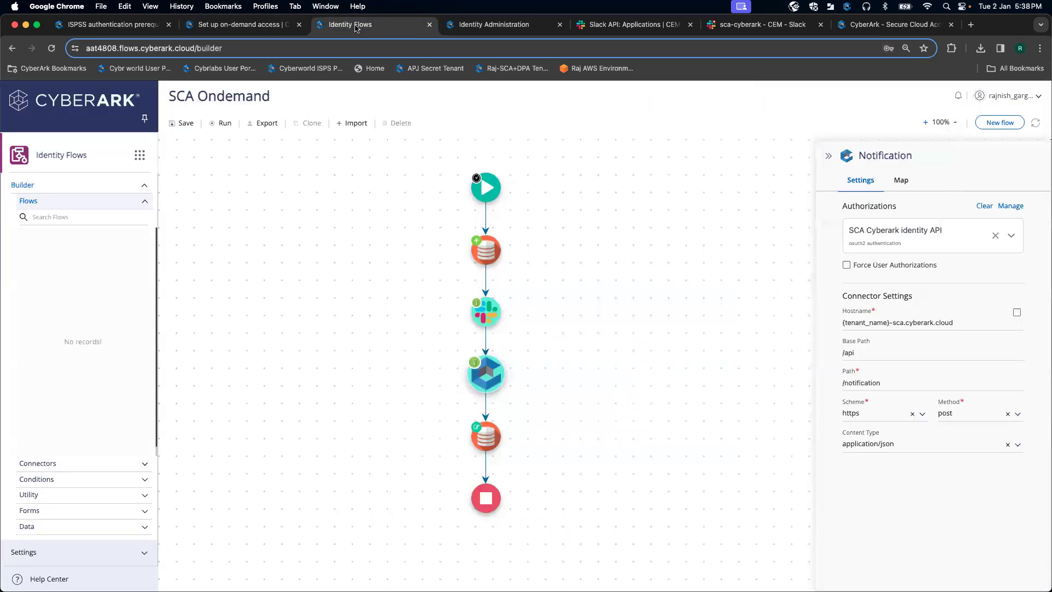
left_click(490, 441)
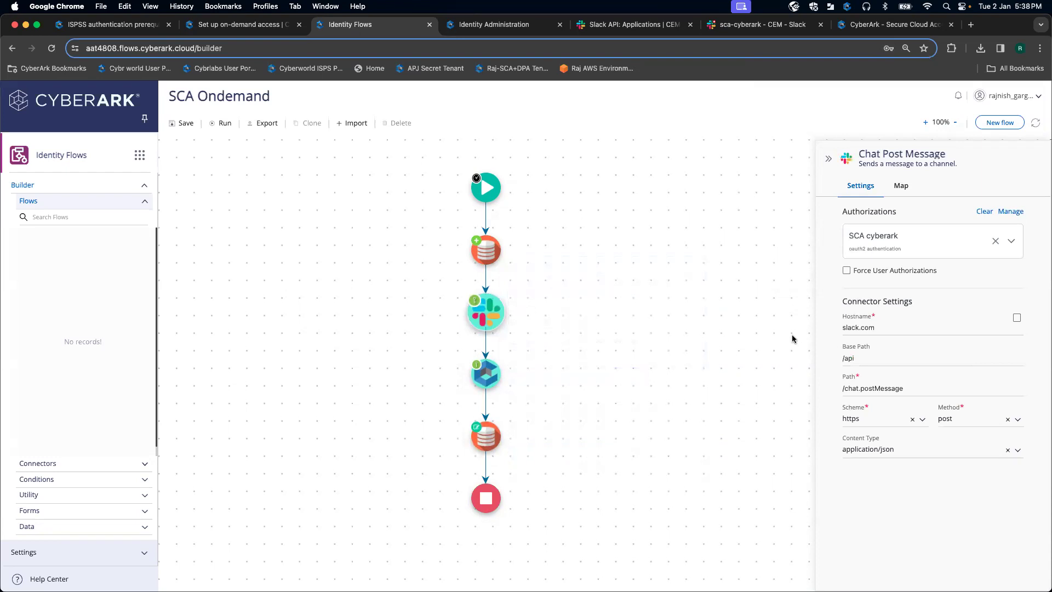
Step: Open the stored Channel custom value for editing from the channel parameter's value picker
left_click(901, 186)
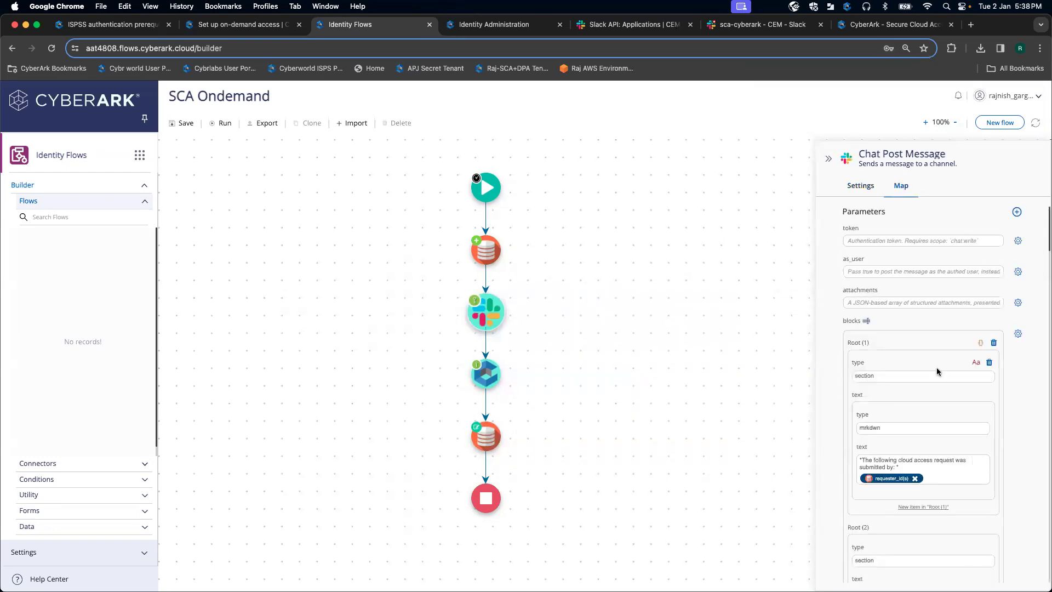
scroll(937, 371, "down", 20)
scroll(937, 369, "down", 15)
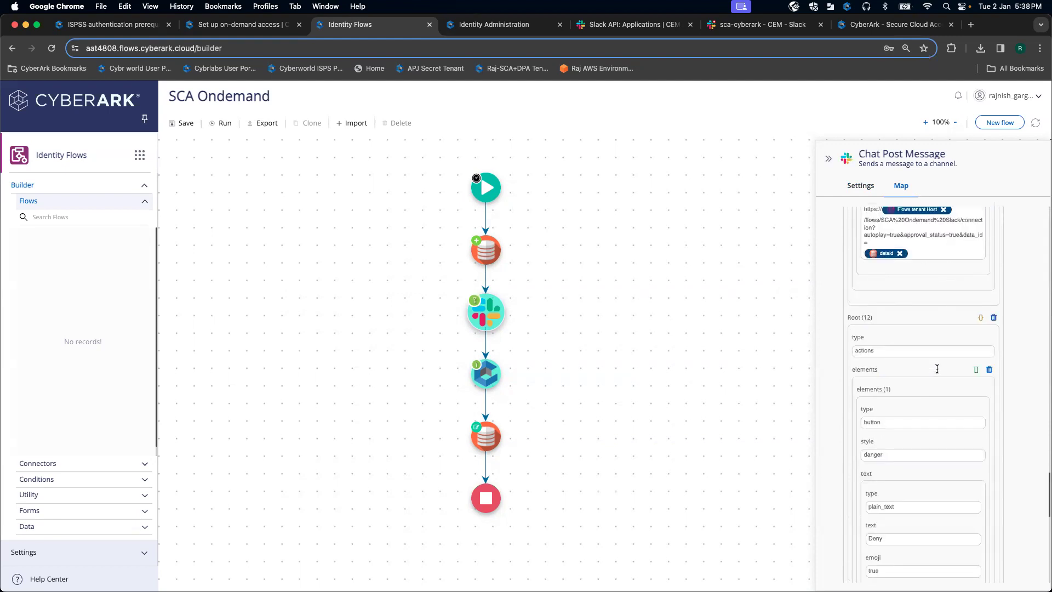
scroll(937, 369, "down", 15)
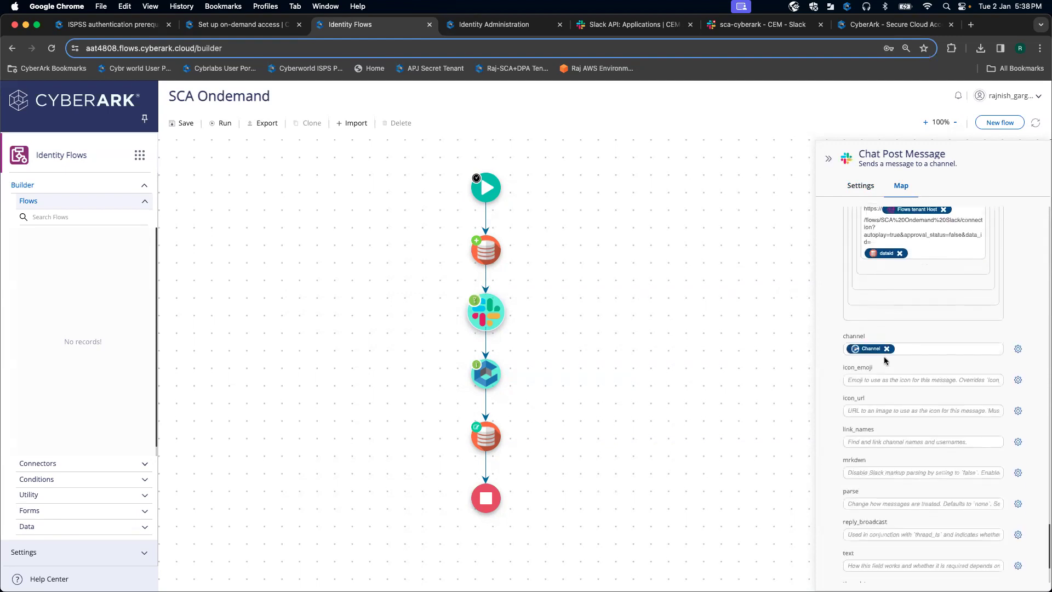
left_click(884, 353)
left_click(662, 158)
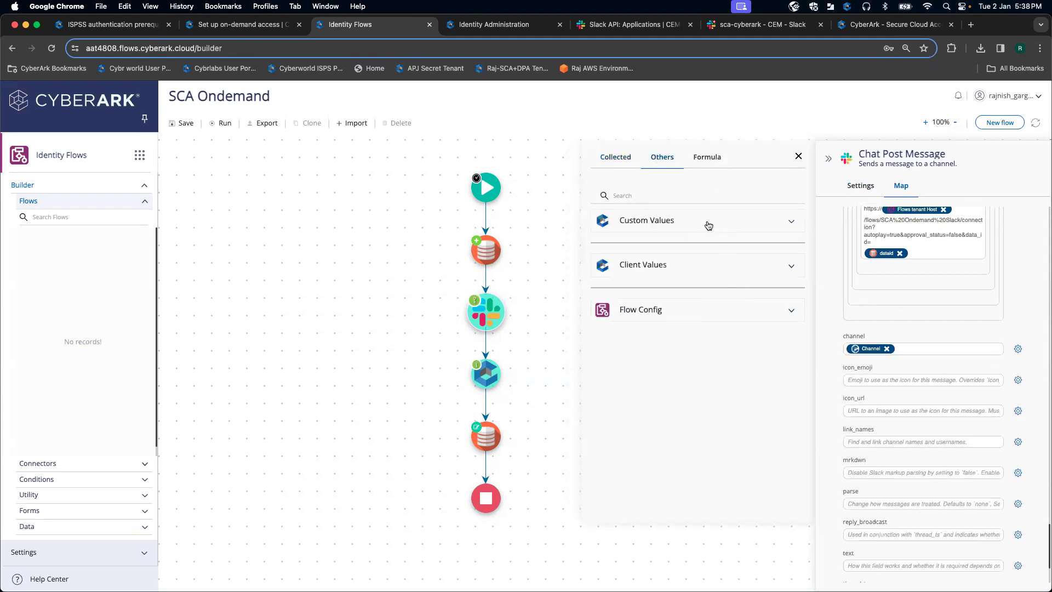
left_click(709, 226)
left_click(770, 247)
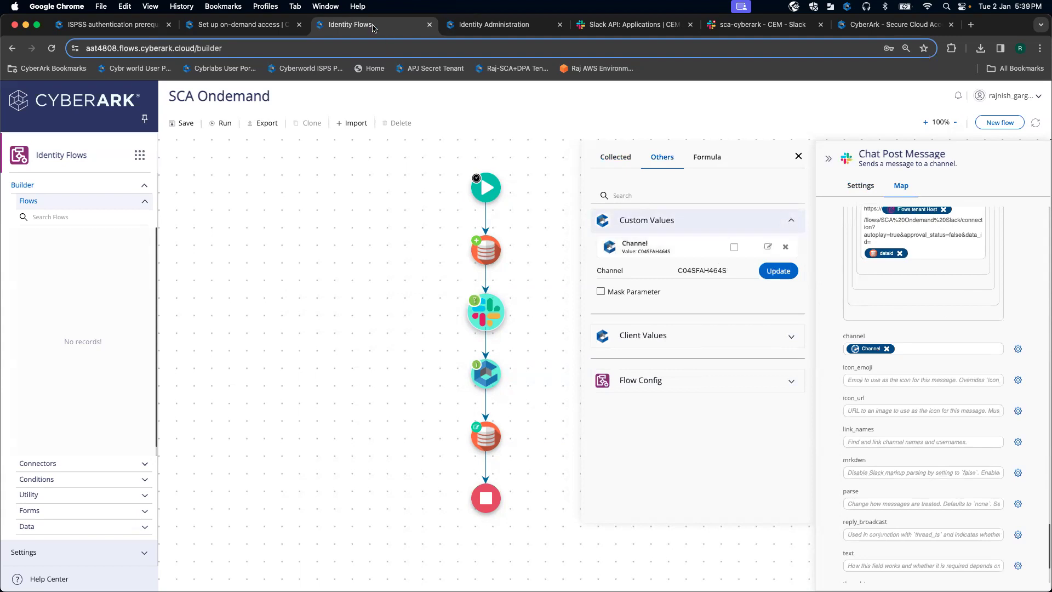
Step: Replace the Channel value C04SFAH464S with the sca-cyberark ID C06C0TKRVCM and apply it
left_click(634, 28)
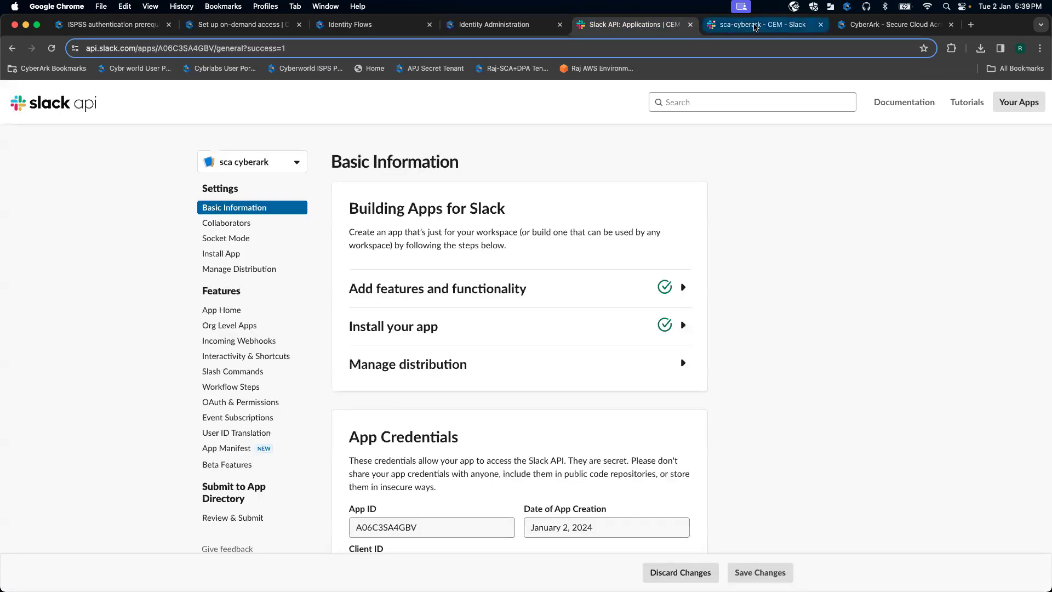
left_click(757, 26)
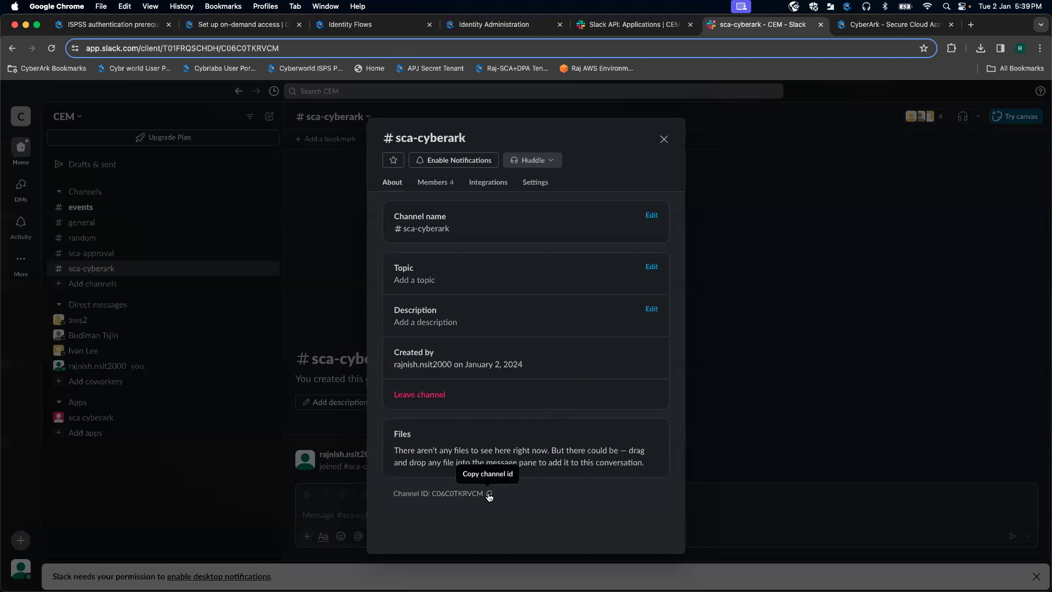
left_click(359, 25)
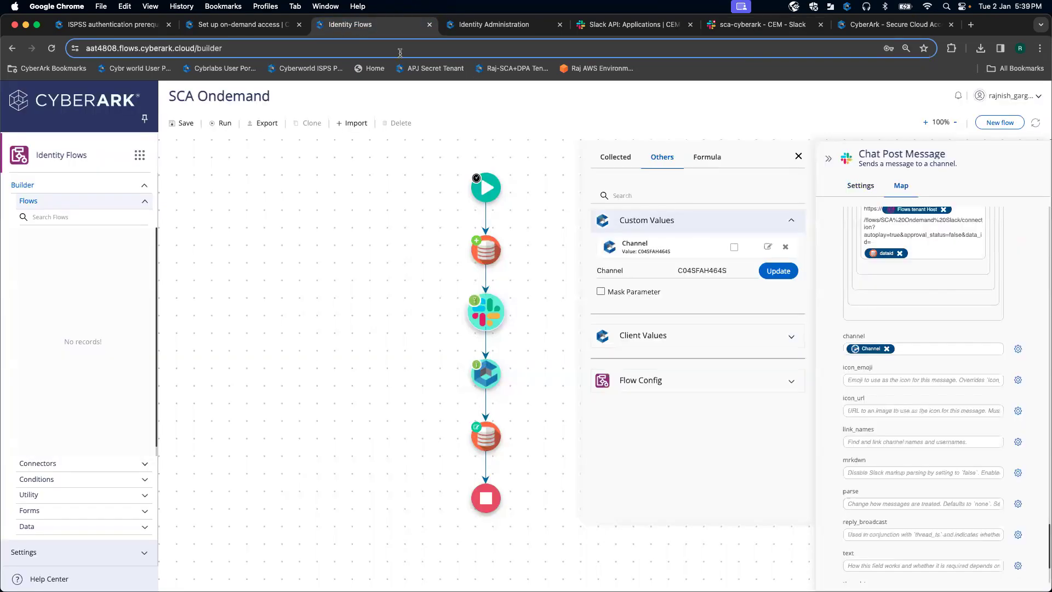
left_click_drag(736, 269, 649, 269)
key("BackSpace")
type("C06C0TKRVCM")
left_click(779, 271)
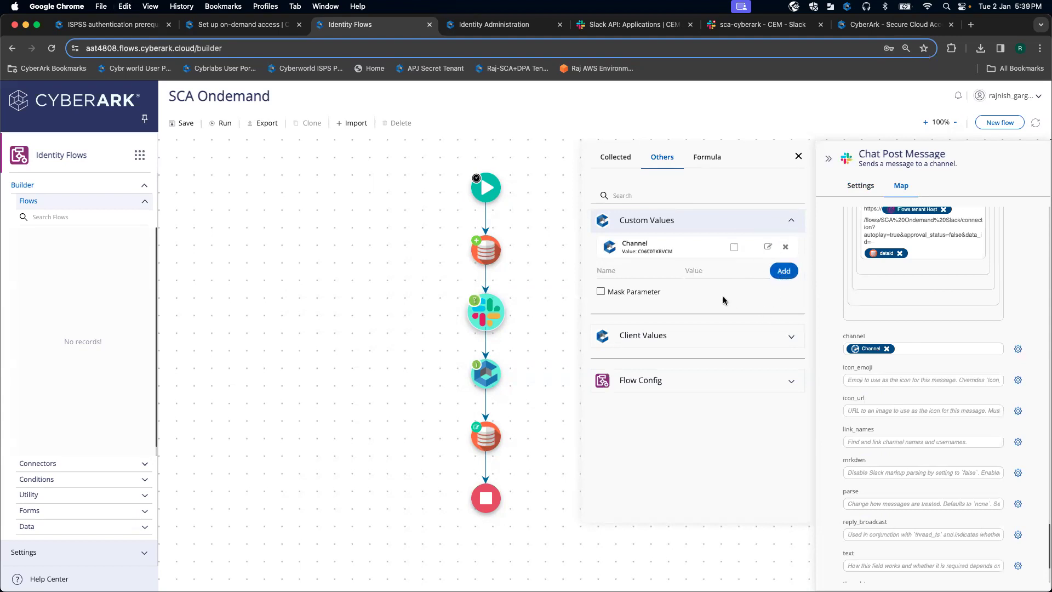
left_click(797, 158)
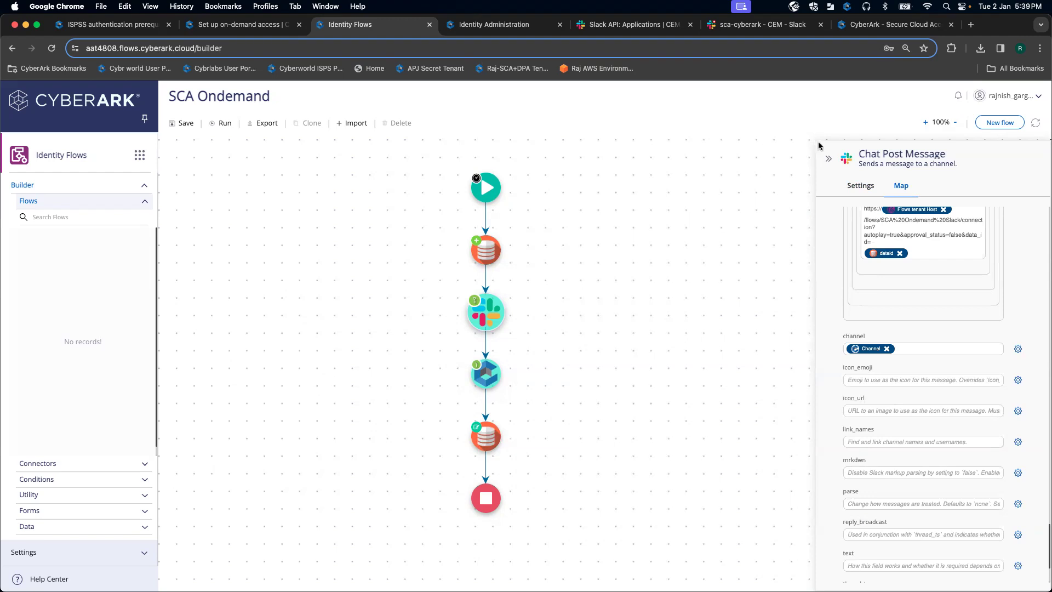
Step: Collapse the Chat Post Message panel and save the SCA Ondemand flow
left_click(828, 159)
left_click(285, 22)
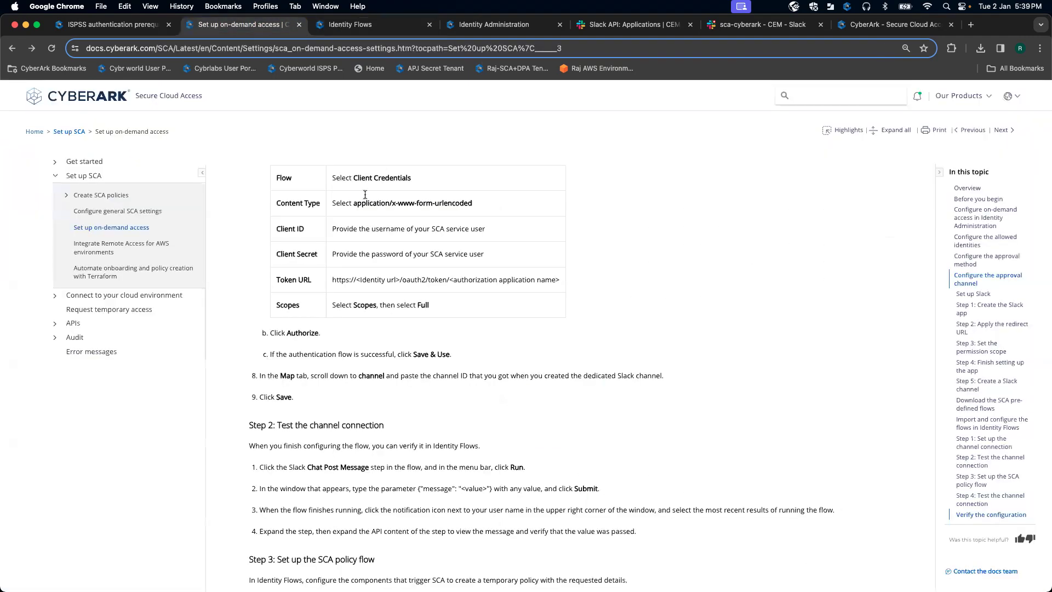
scroll(459, 304, "down", 3)
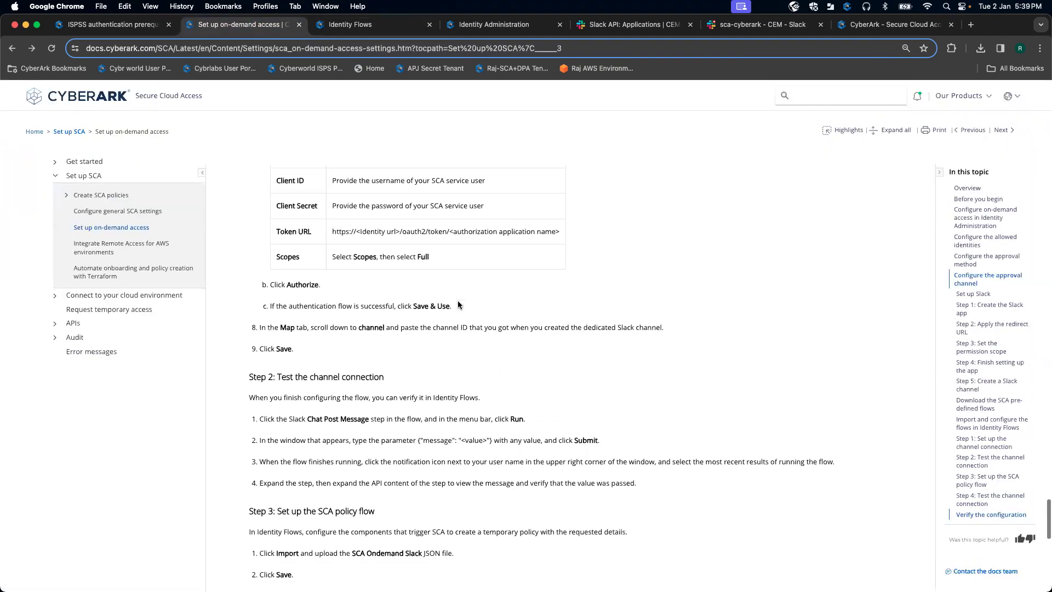
left_click(359, 25)
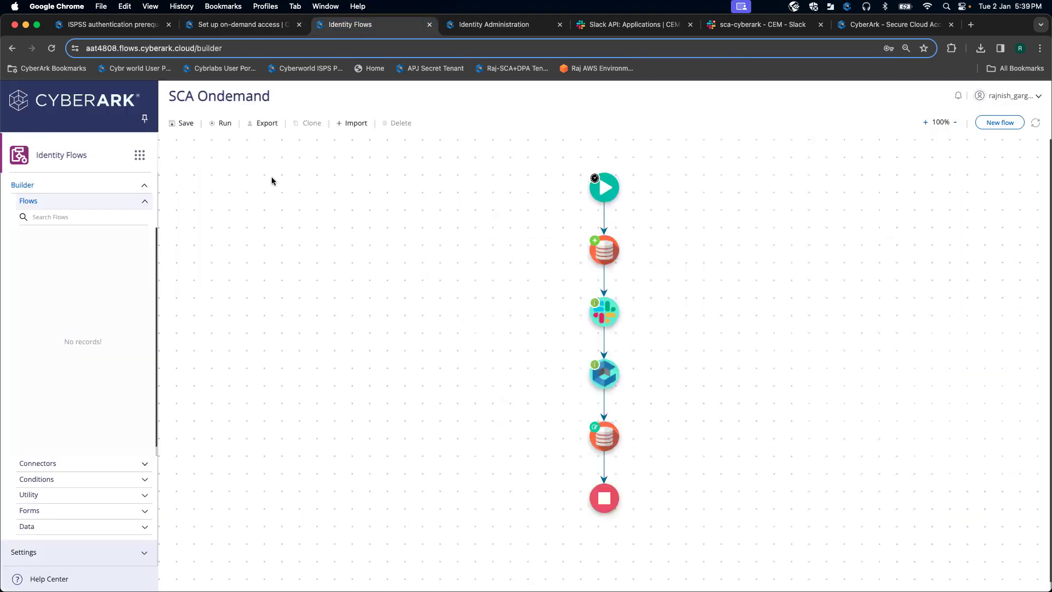
left_click(181, 125)
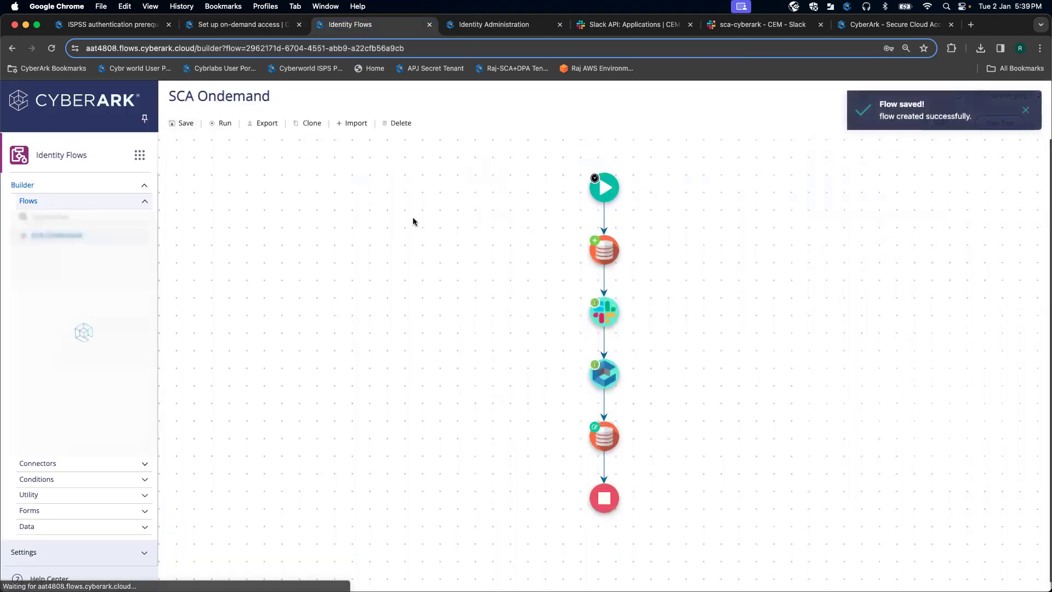
Step: Start a test run of the SCA Ondemand flow
left_click(252, 28)
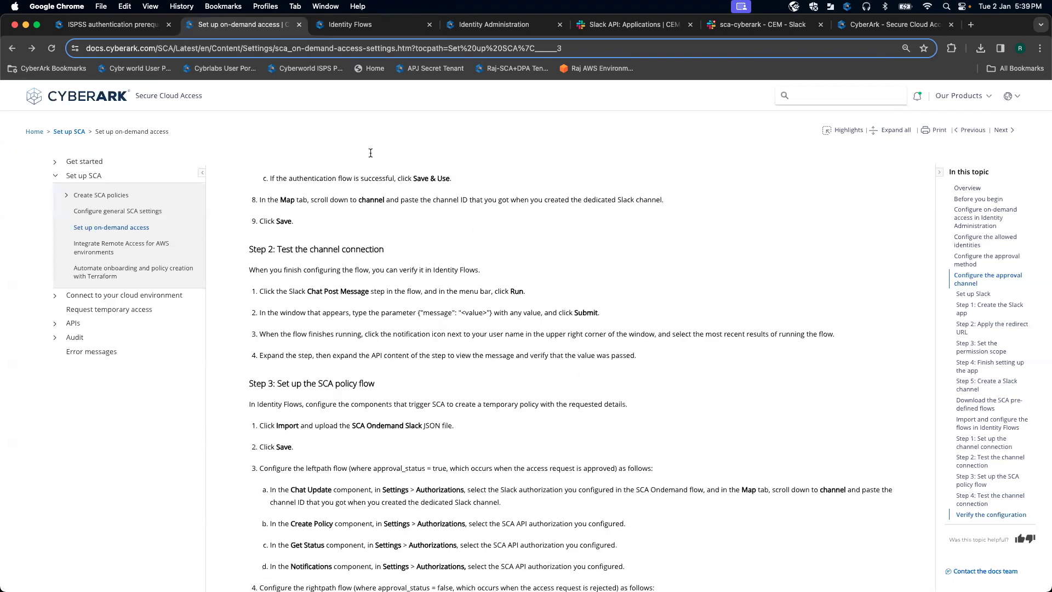
left_click(345, 25)
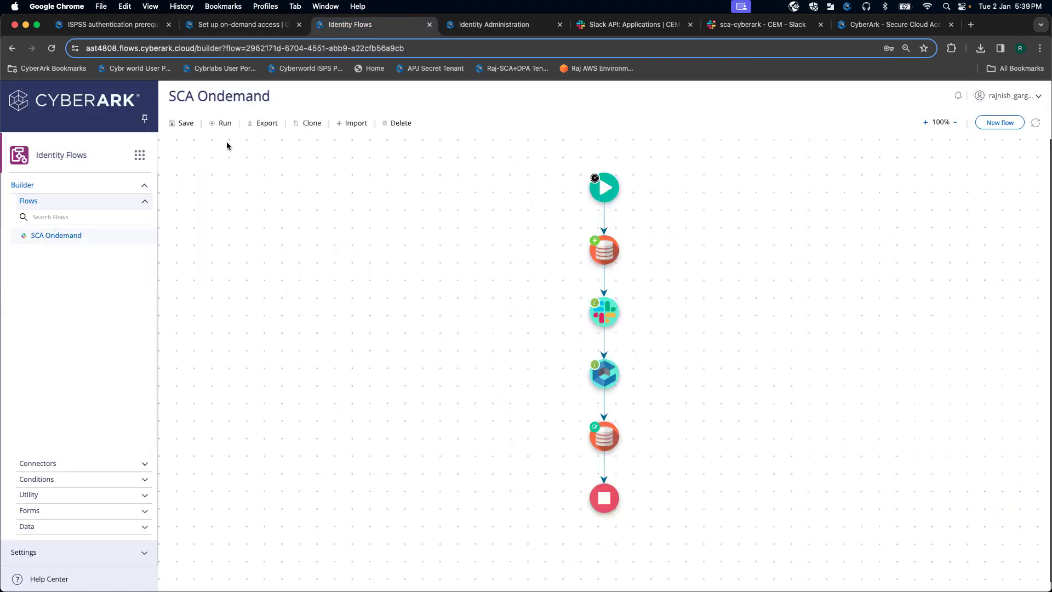
left_click(223, 124)
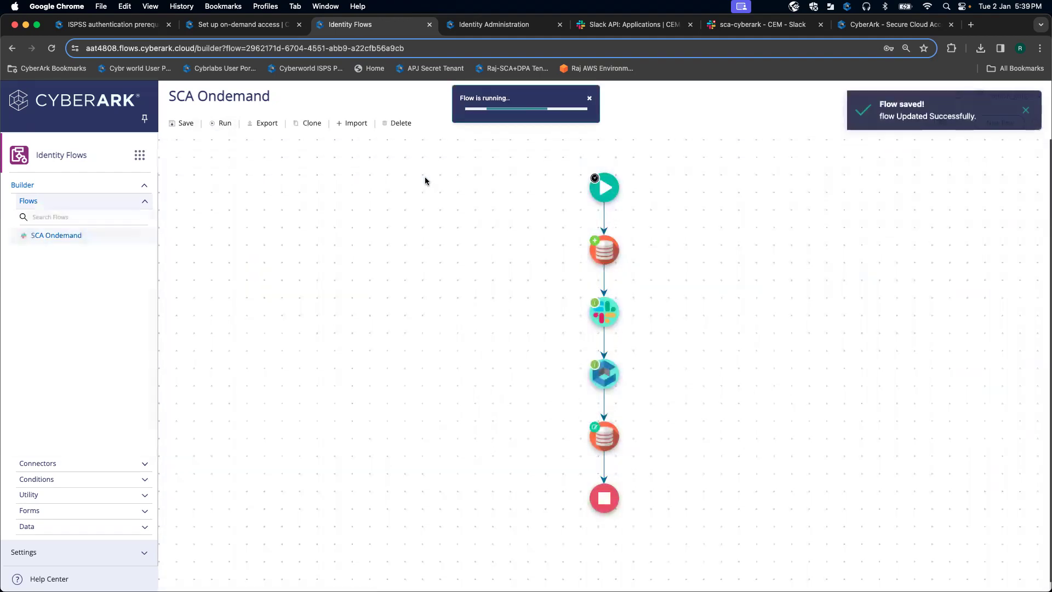
Step: Submit the run with the sample message JSON as Body and confirm it succeeded
left_click(241, 25)
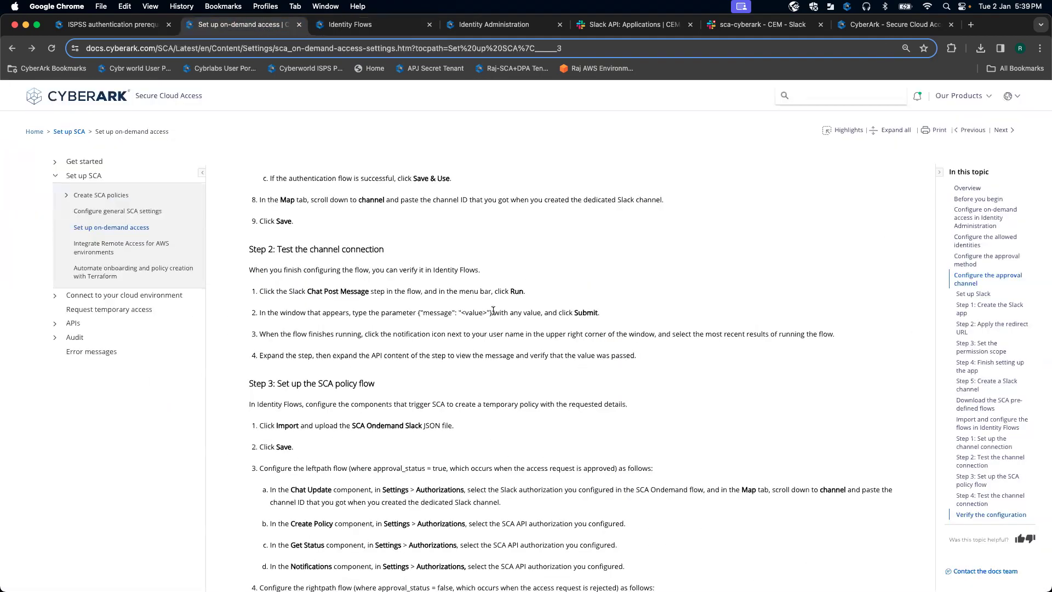
left_click_drag(472, 315, 420, 314)
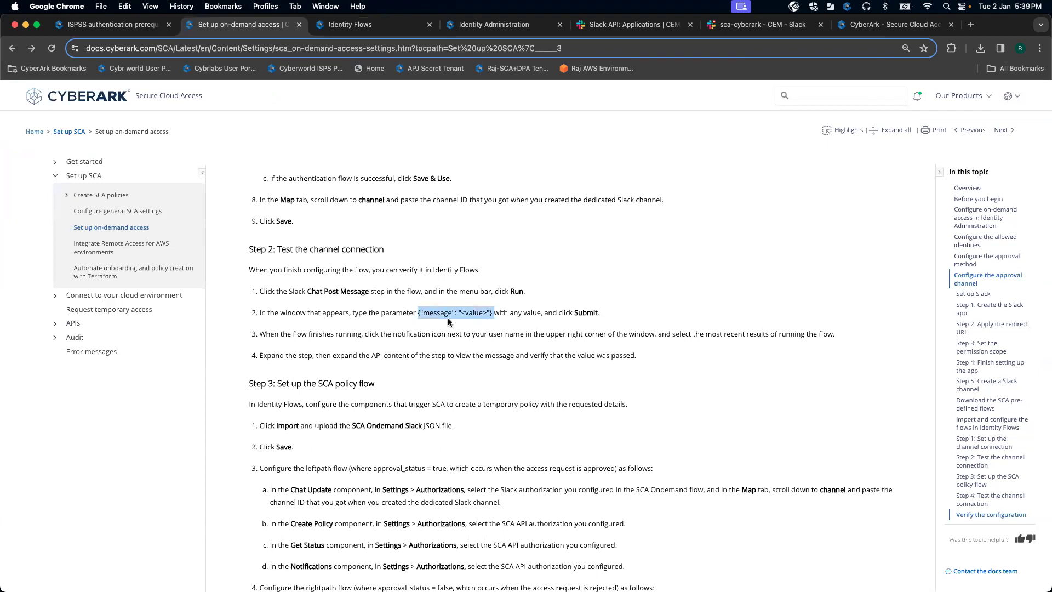
left_click(404, 25)
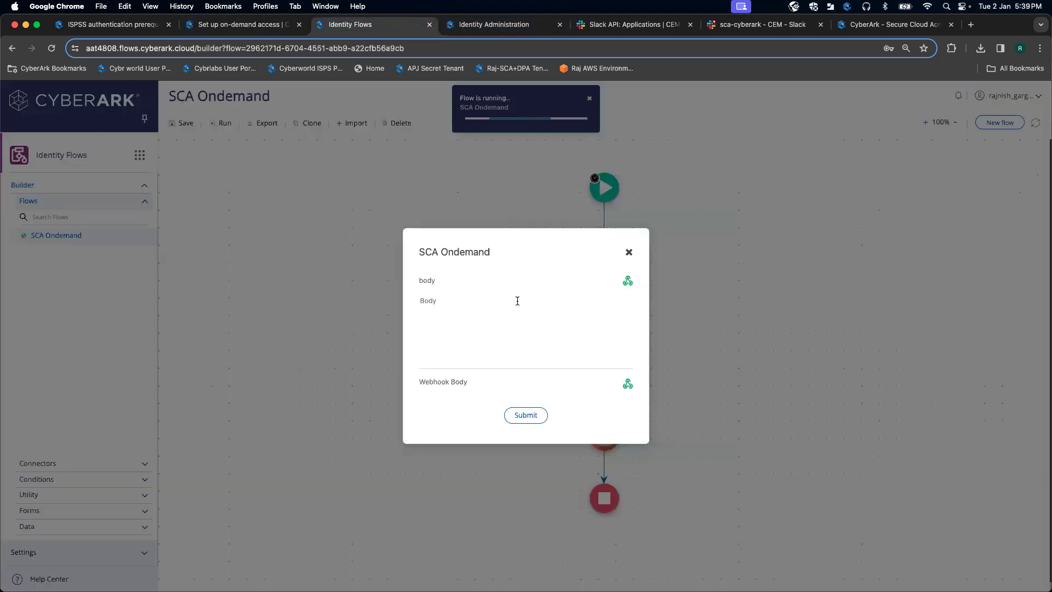
left_click(467, 318)
type("{\"message\": \"<value>\"}")
left_click(525, 415)
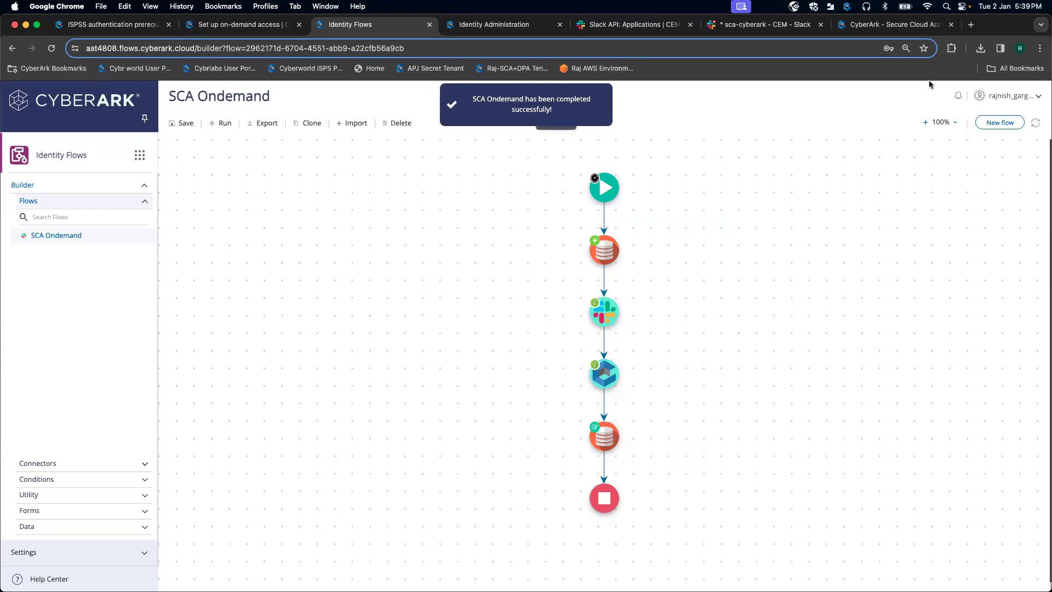
left_click(962, 97)
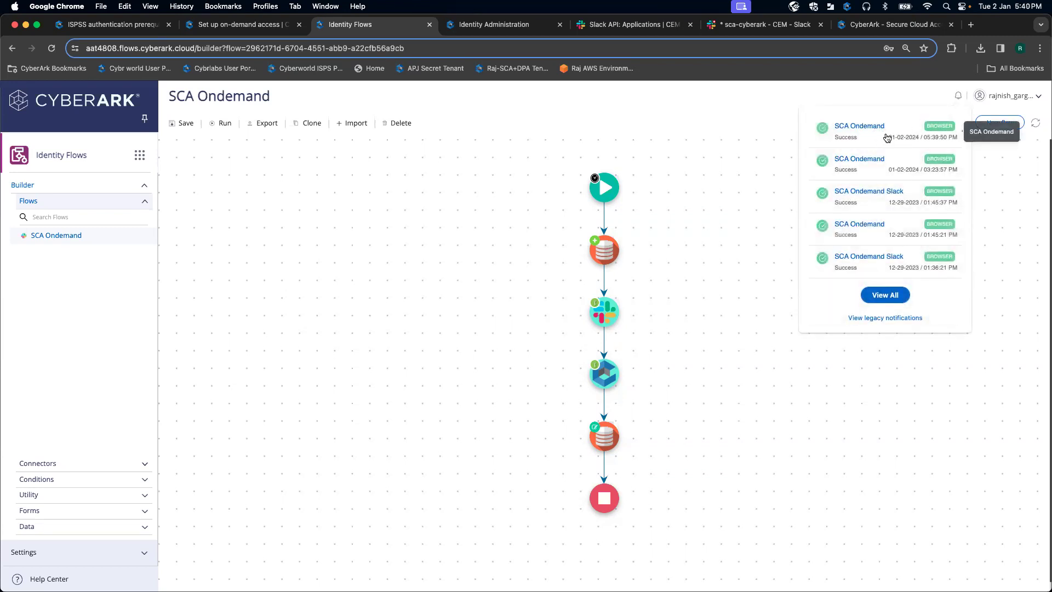
left_click(664, 119)
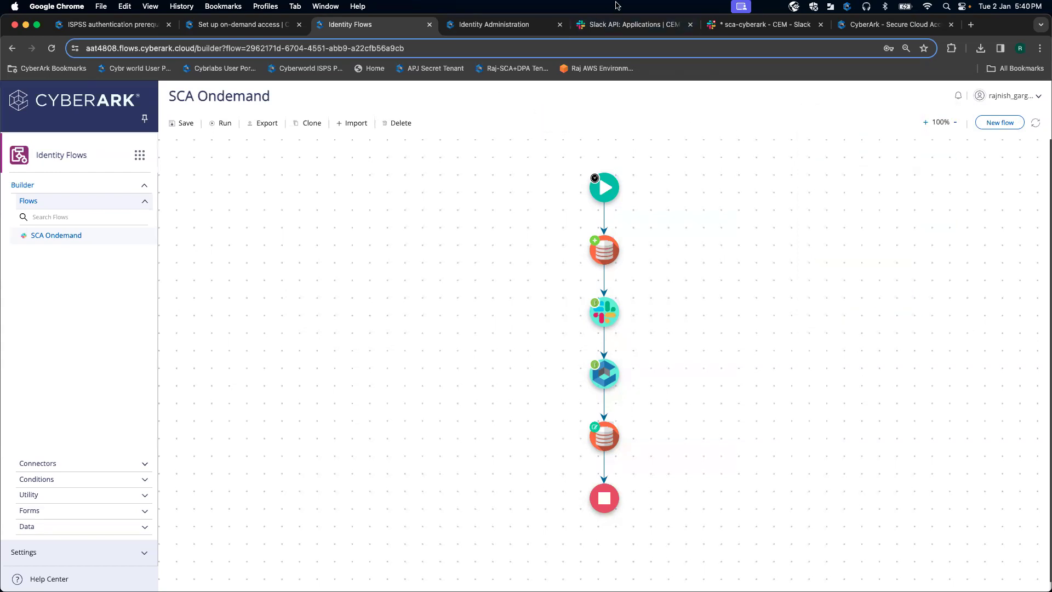
Step: Verify that sca-cyberark shows the test run's cloud access request, with null fields and Approve/Deny buttons
left_click(759, 30)
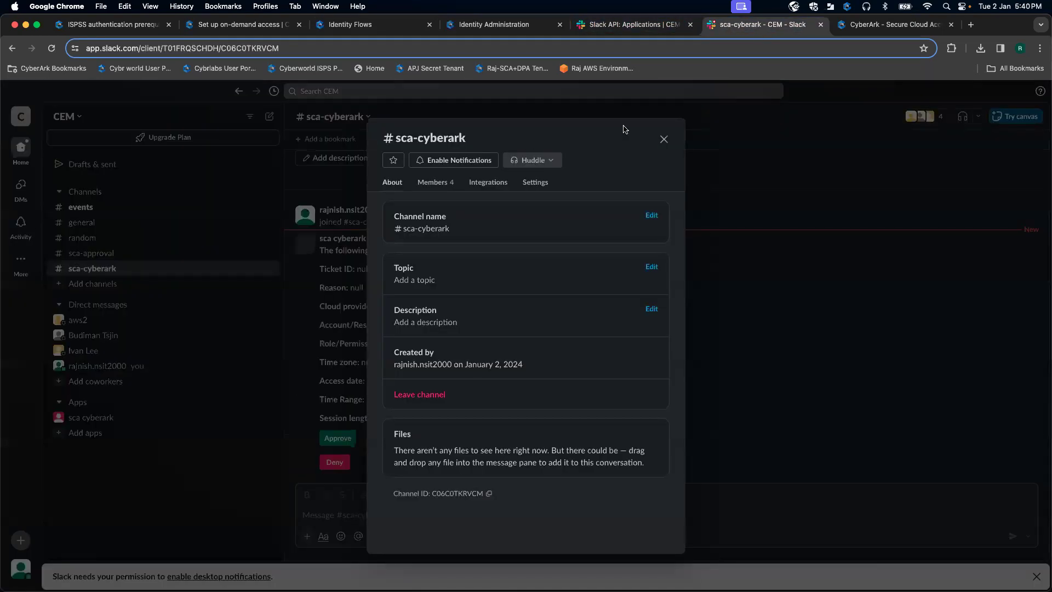
left_click(664, 140)
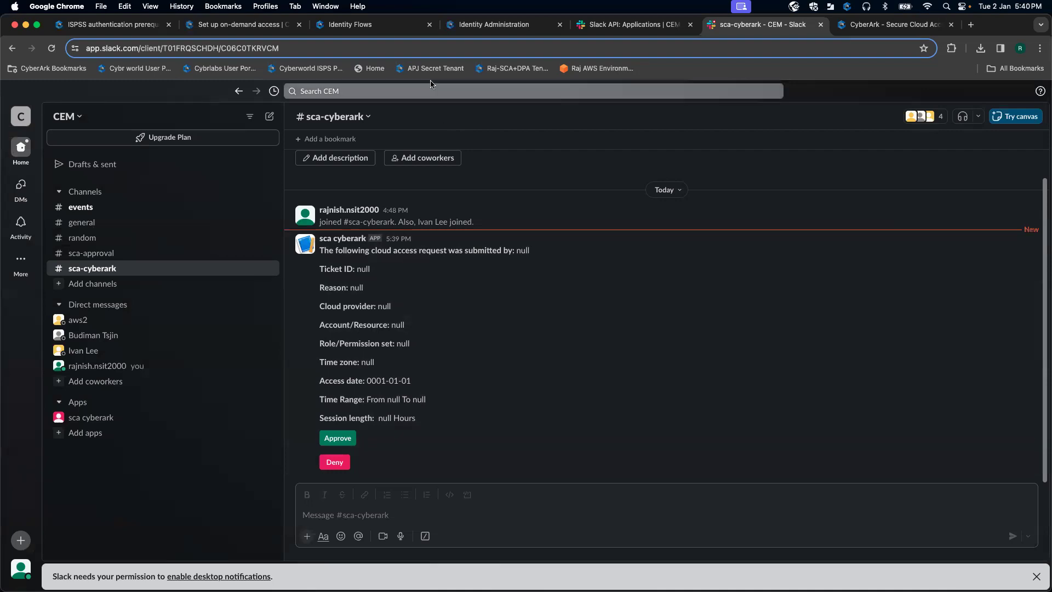
left_click(382, 28)
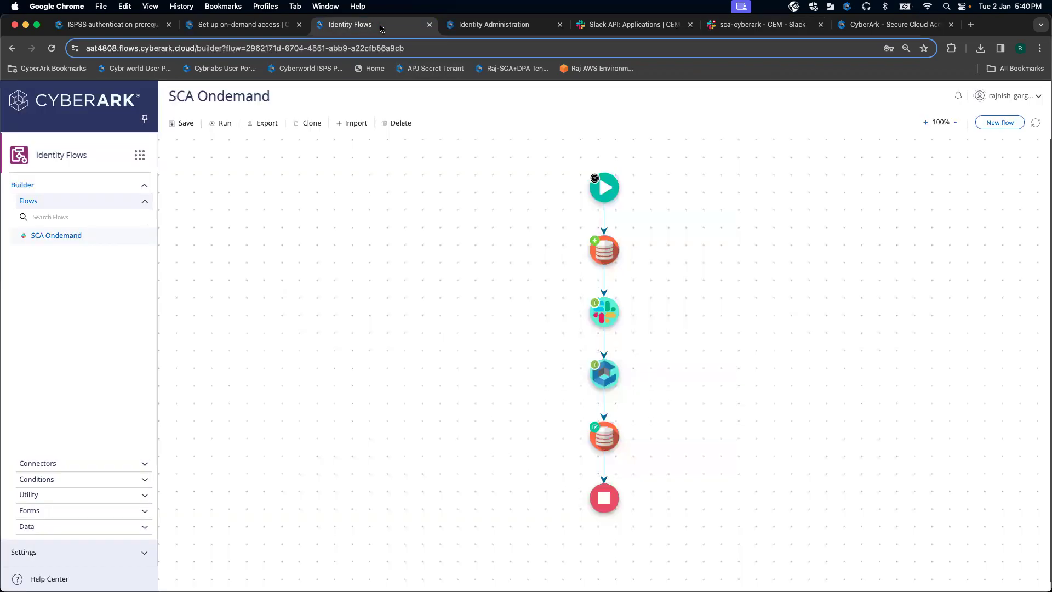
Step: Scroll the on-demand access docs page down to 'Step 3: Set up the SCA policy flow'
left_click(265, 27)
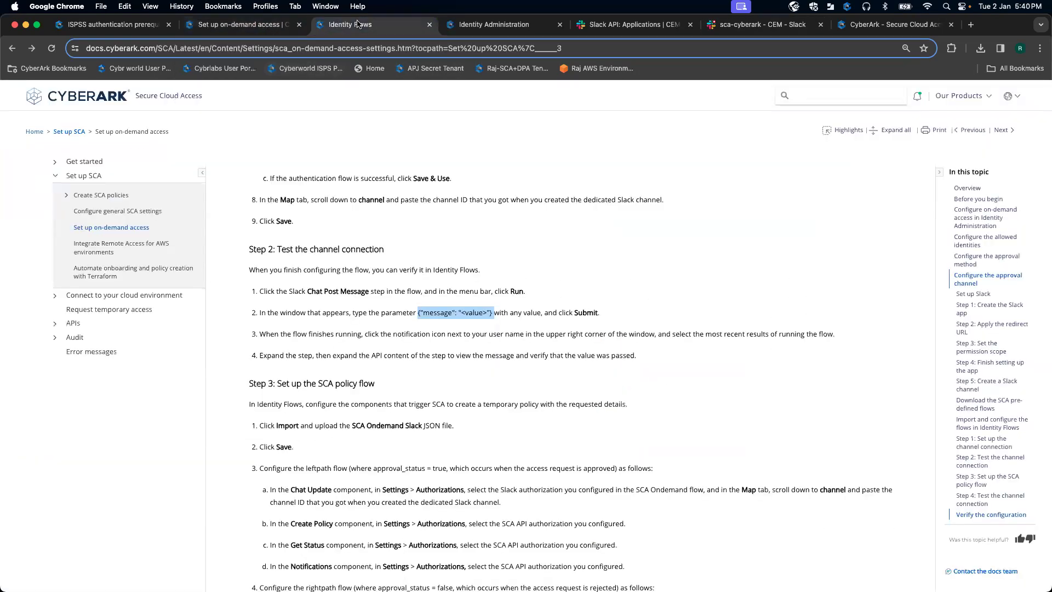
left_click(357, 24)
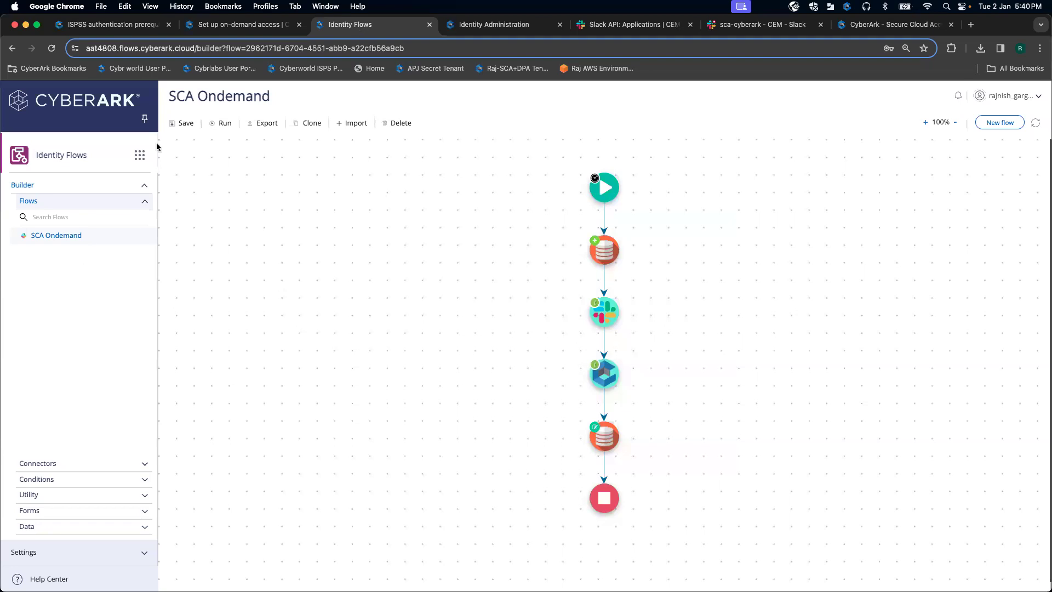
left_click(239, 27)
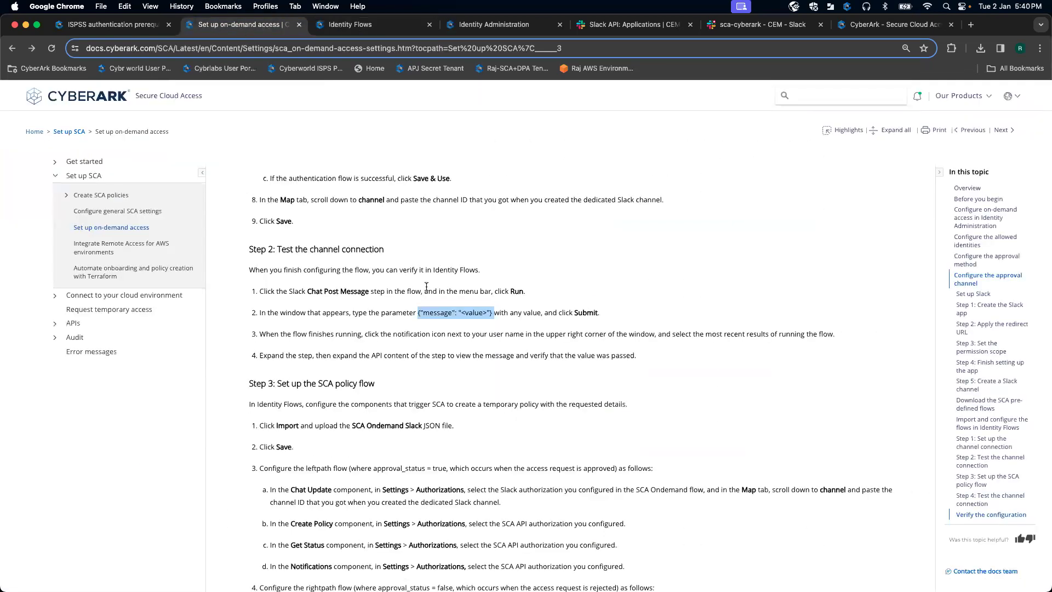
left_click_drag(653, 350, 249, 248)
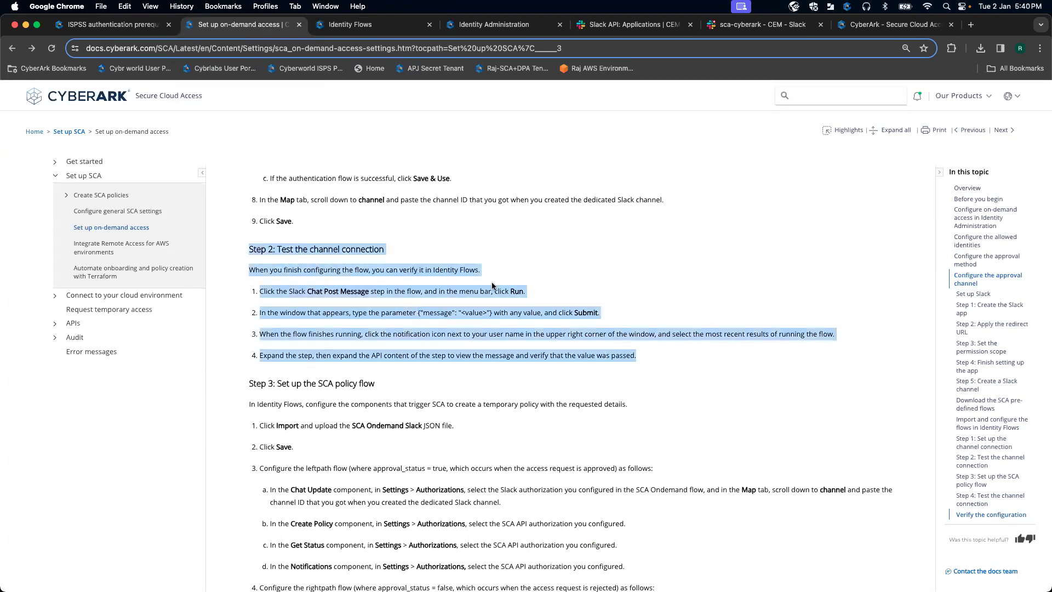
left_click(576, 266)
scroll(606, 363, "down", 2)
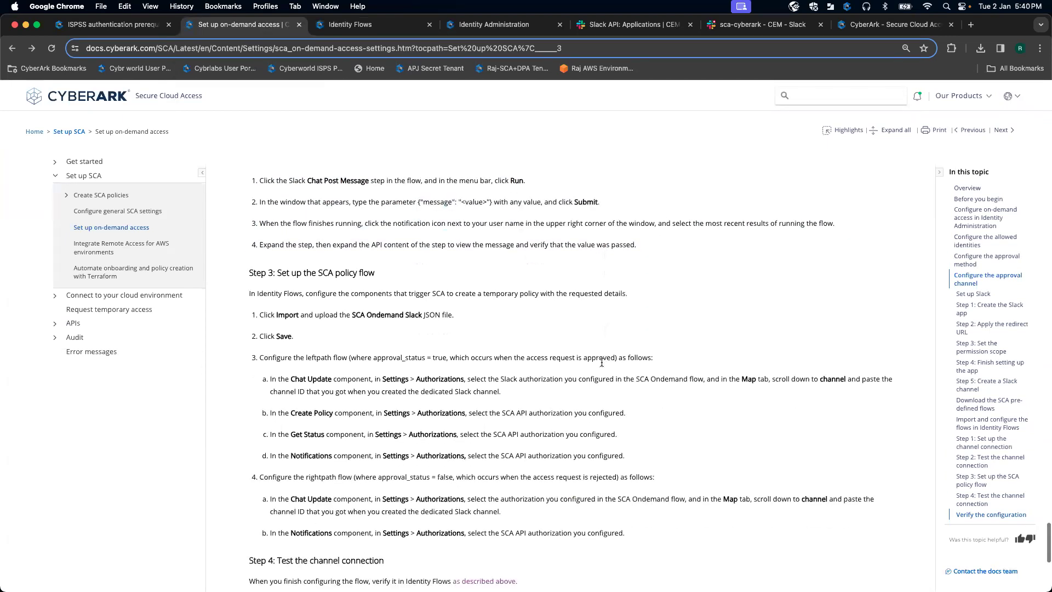